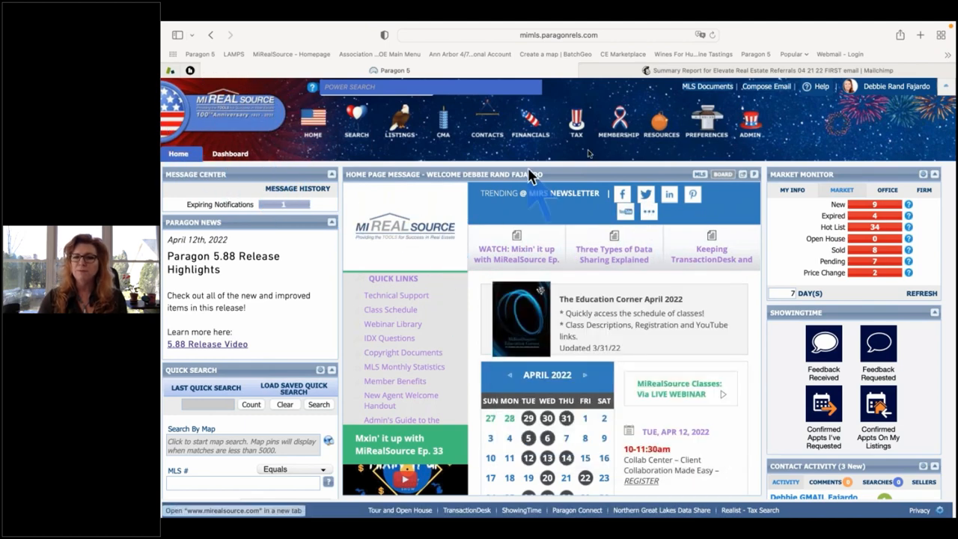
Load the MLS home page message and launch the MIRealSourceMedia YouTube channel from the newsletter bar.
left_click(699, 177)
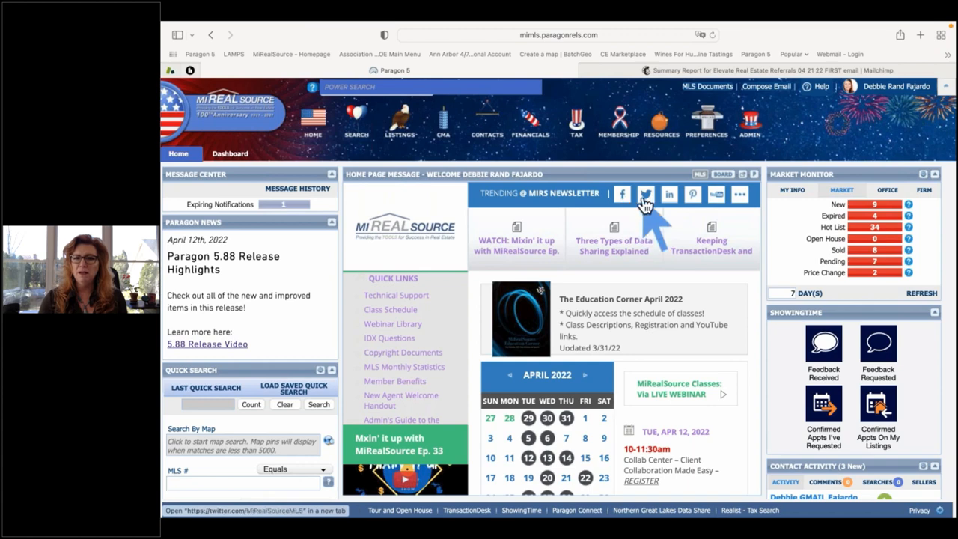
left_click(716, 200)
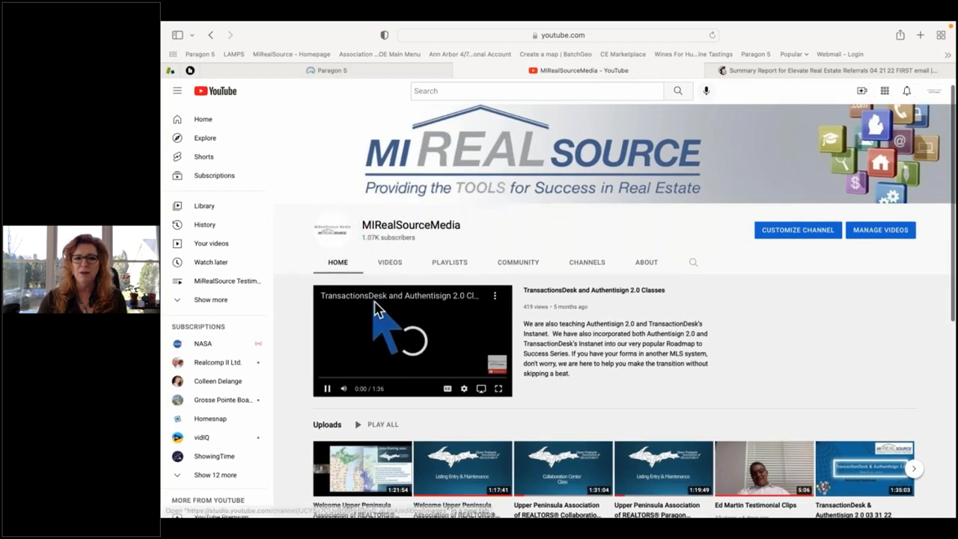
Pause the featured TransactionsDesk and Authentisign 2.0 Classes video, then browse the channel's uploads and return to top.
left_click(449, 359)
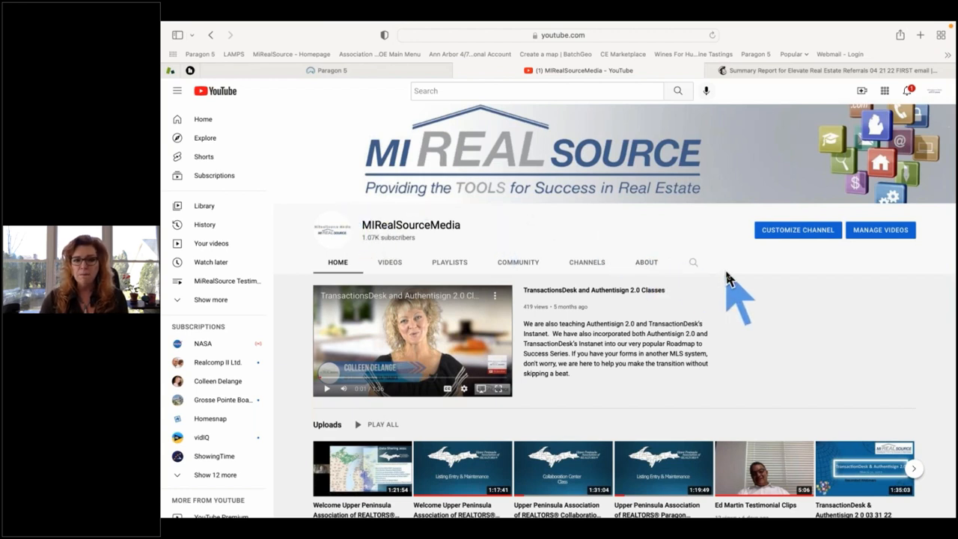
scroll(729, 281, "down", 2)
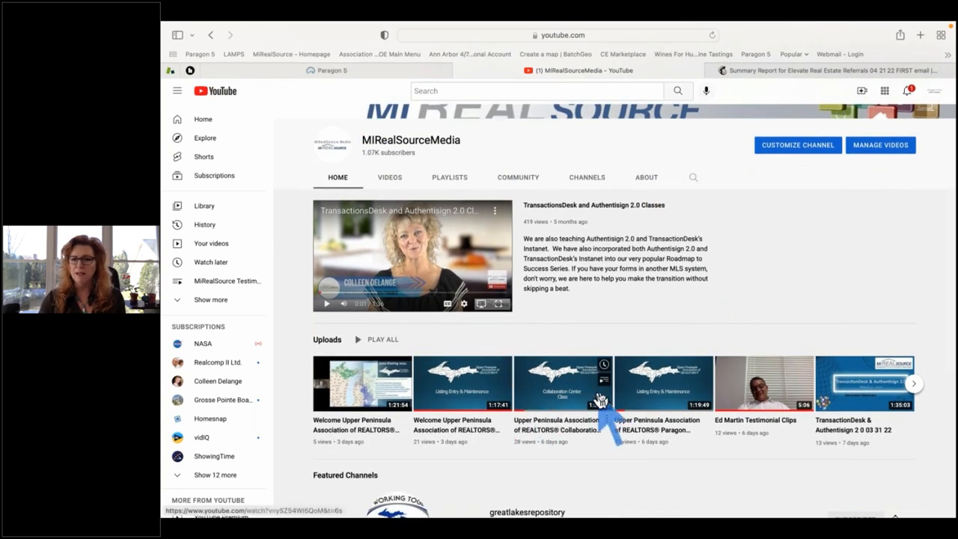
scroll(610, 396, "down", 2)
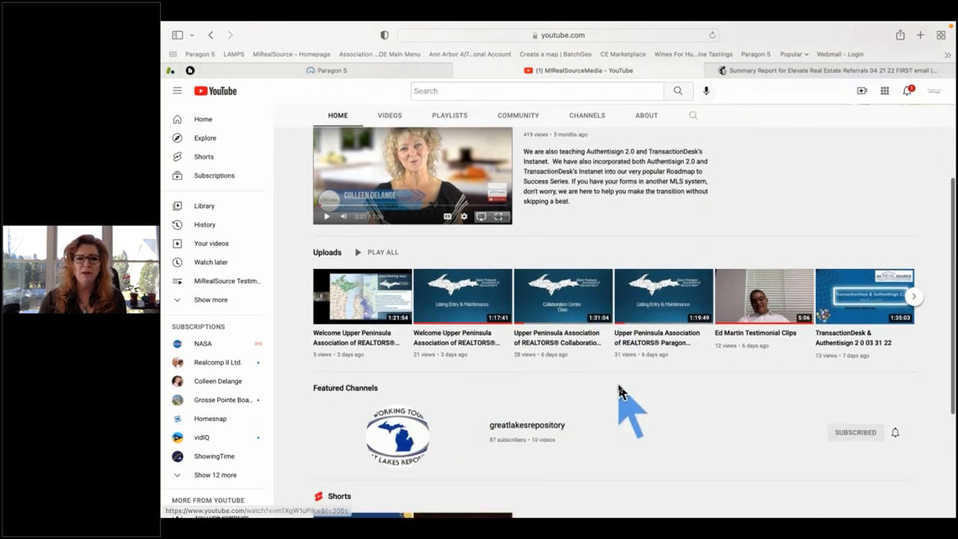
scroll(619, 389, "down", 4)
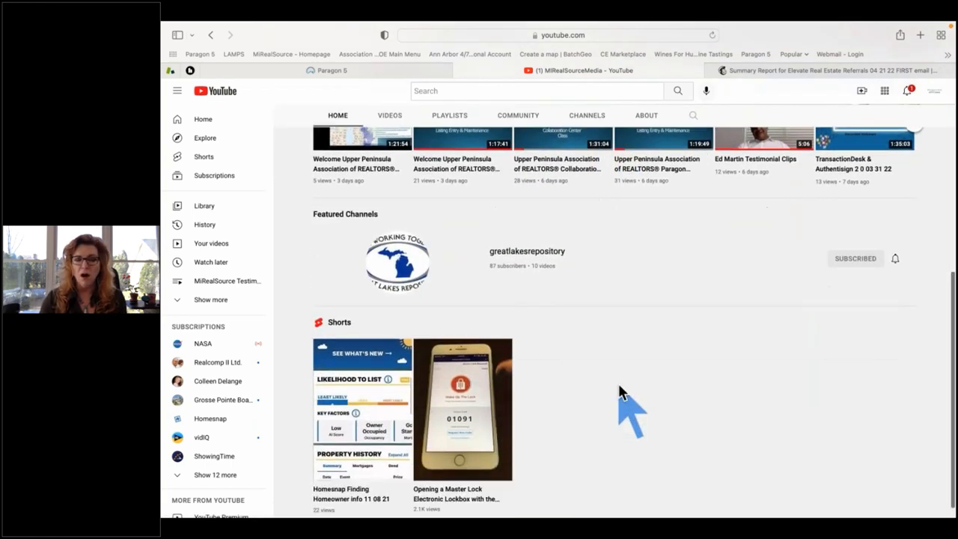
scroll(619, 389, "up", 4)
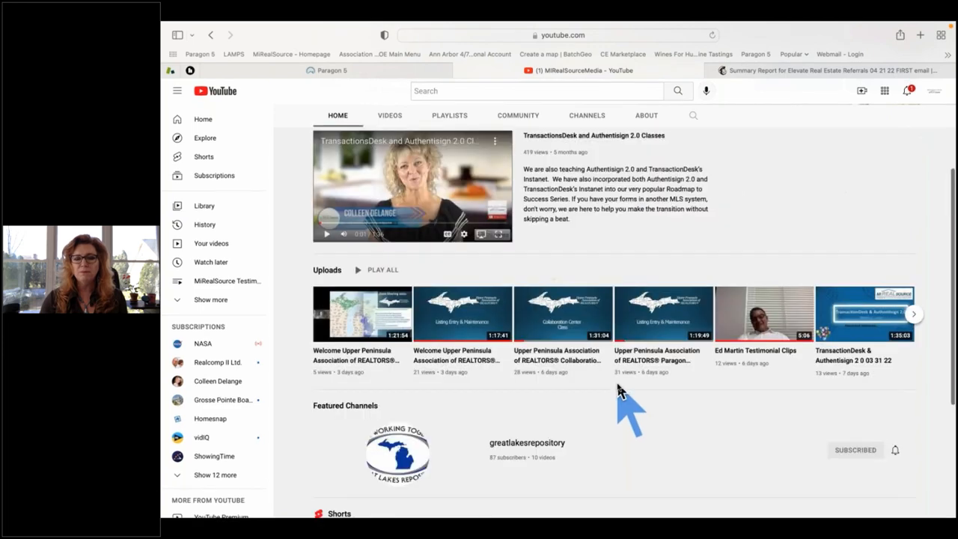
scroll(619, 389, "up", 4)
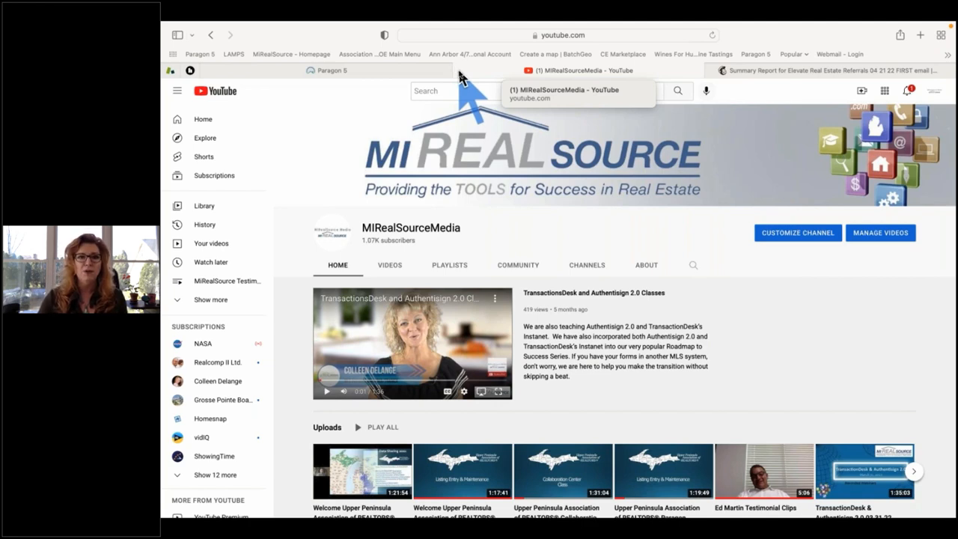
Close the YouTube tab, refocus the Paragon window and scroll down the home page.
left_click(460, 71)
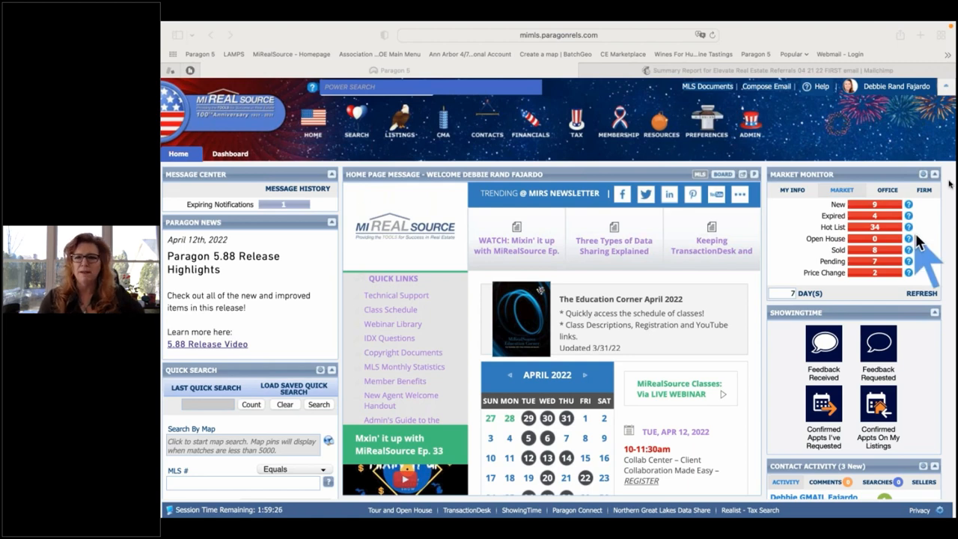
left_click(885, 134)
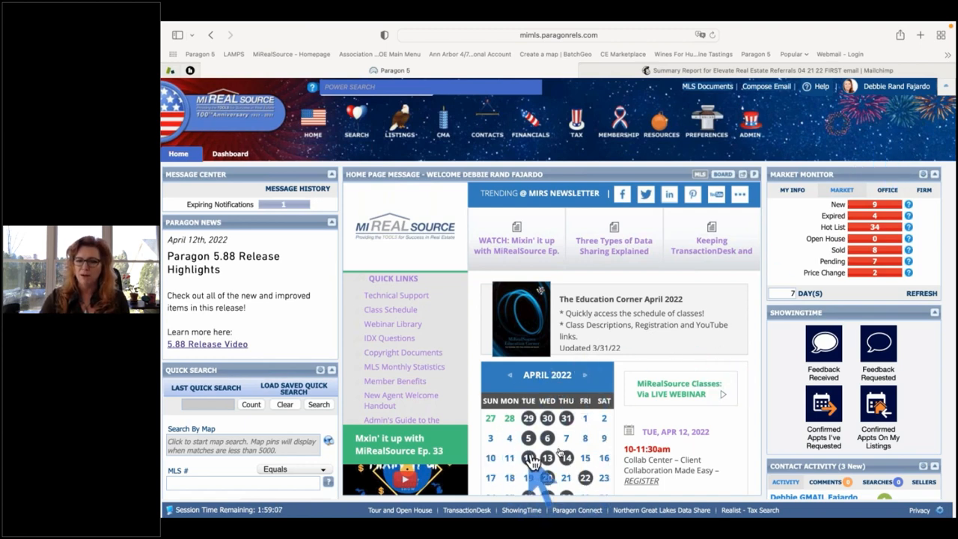
scroll(711, 449, "down", 1)
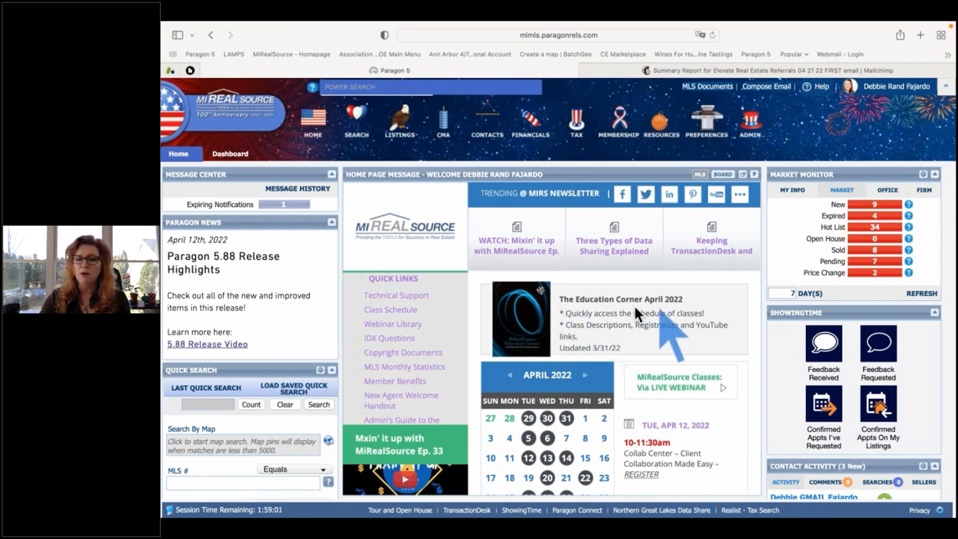
left_click(526, 324)
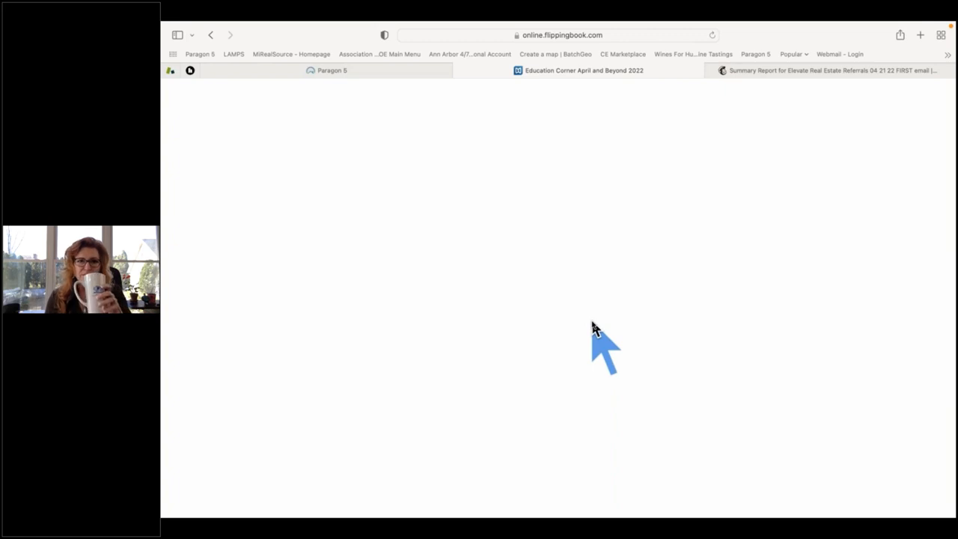
left_click(458, 71)
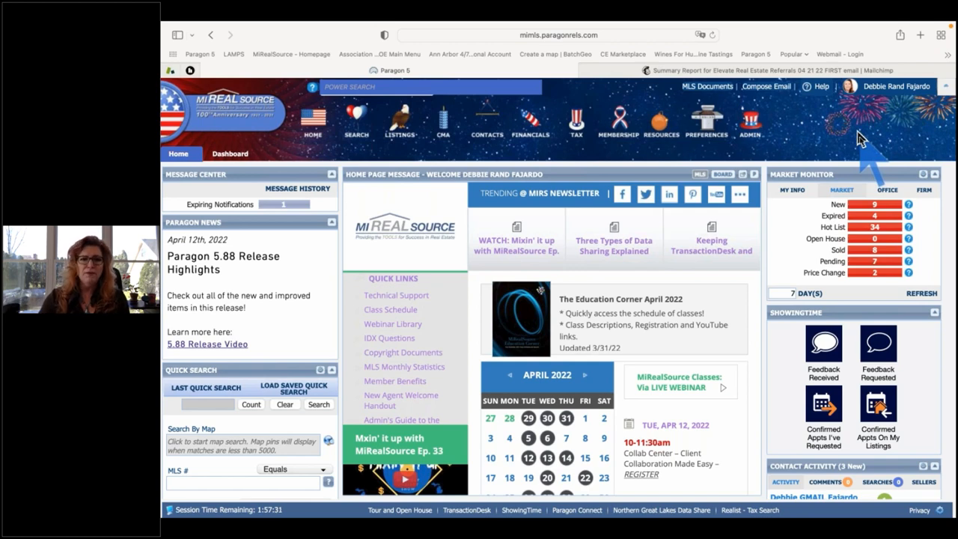
Start a new contact via Contacts > Add Contact, zoom the page in, and show the Collab Center Search Options.
mouse_move(488, 129)
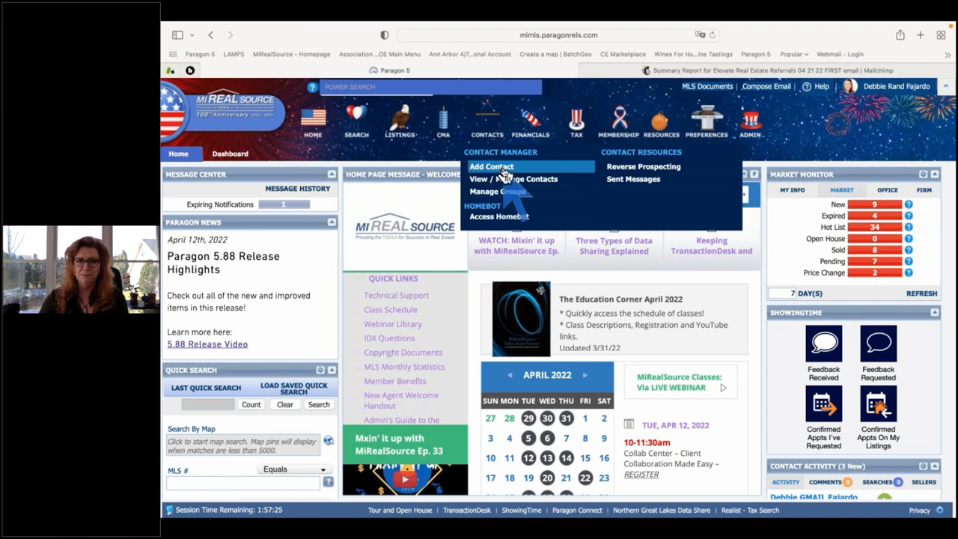
left_click(504, 169)
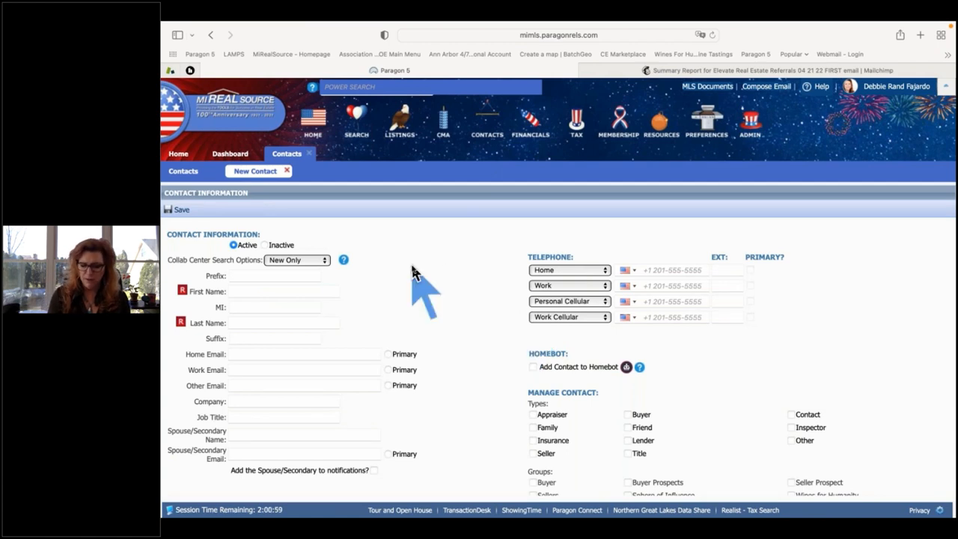
key("super+plus")
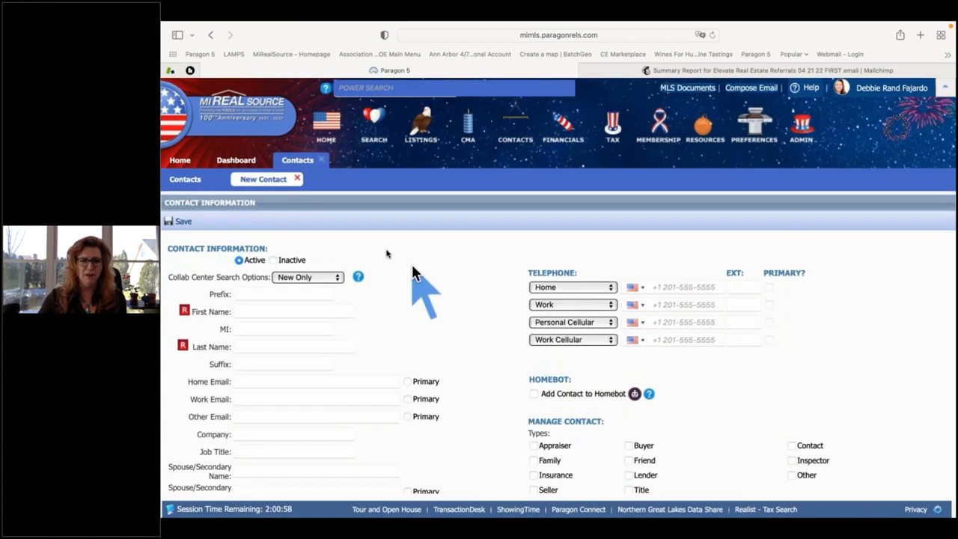
left_click(338, 278)
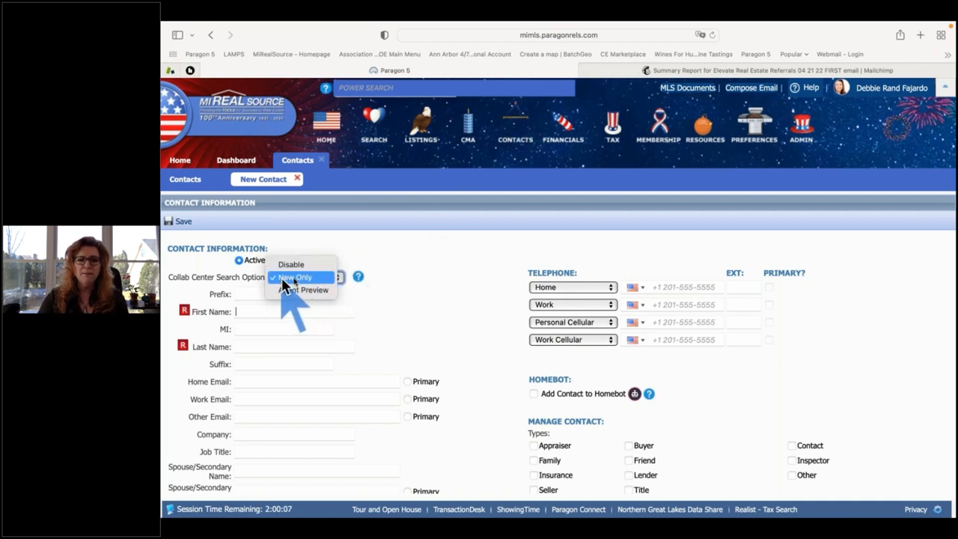
Keep Collab Center at New Only and enter the buyer's first name, last name and work e-mail.
left_click(378, 284)
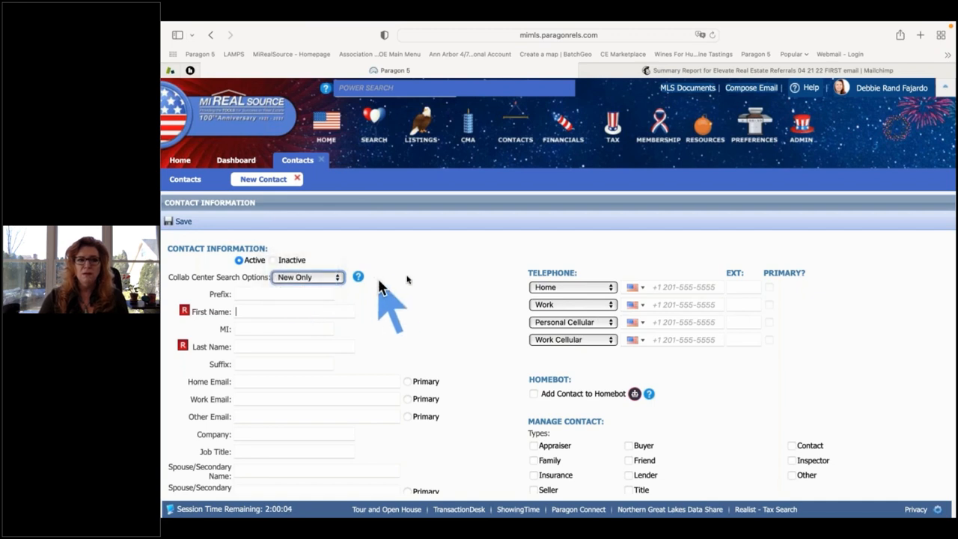
left_click(272, 313)
type("b")
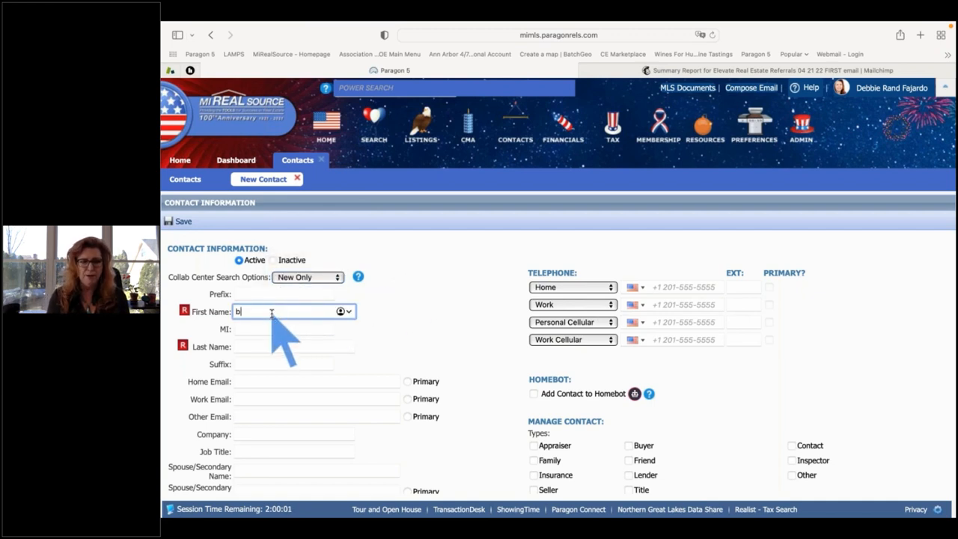
key("BackSpace")
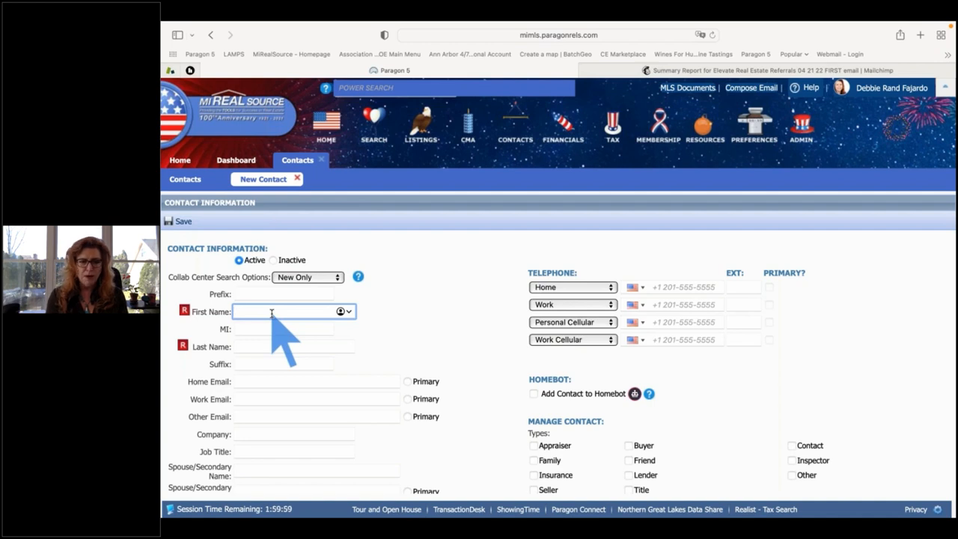
type("Betty")
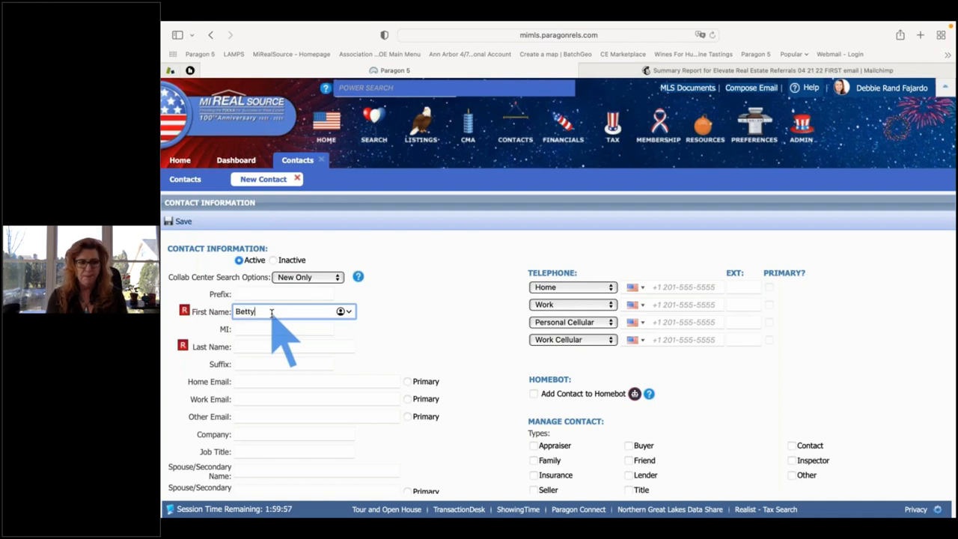
key("Tab")
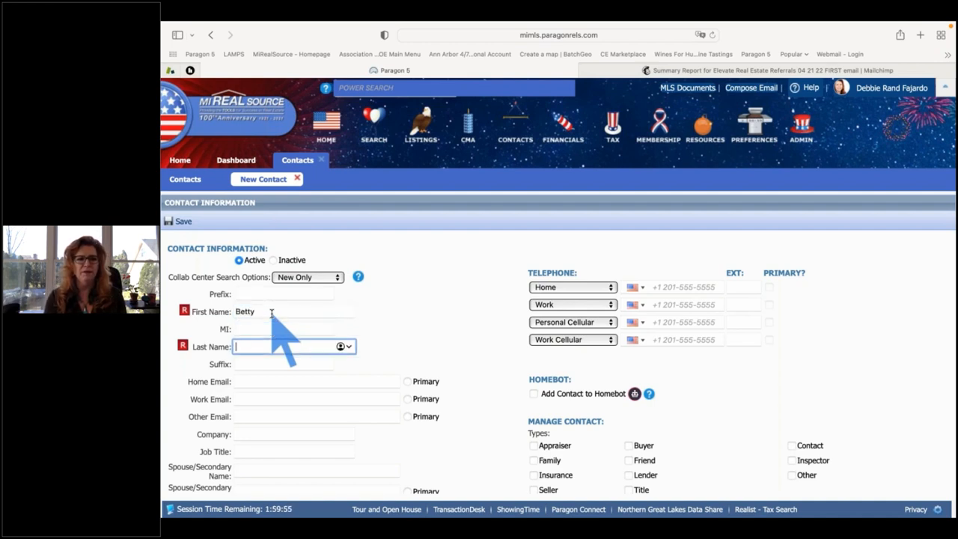
type("Buyer")
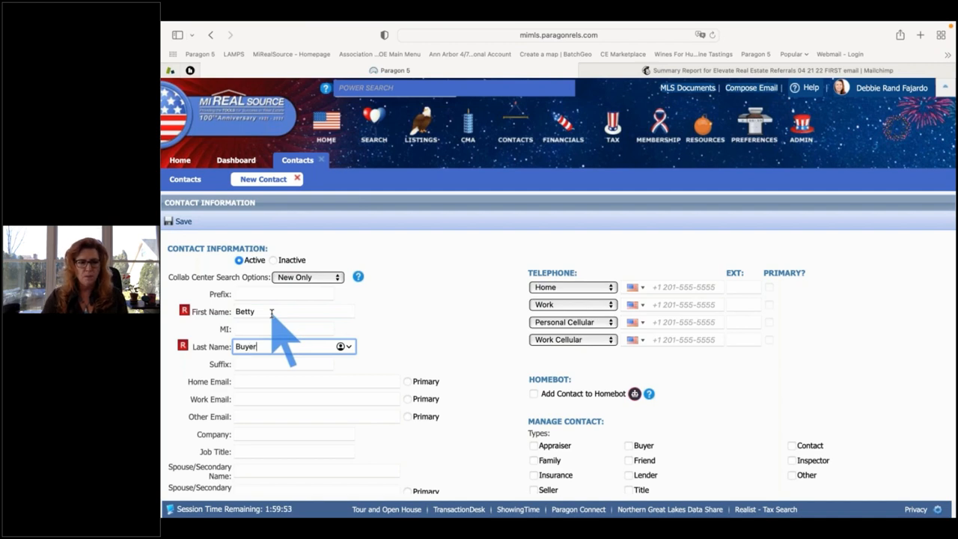
key("Tab")
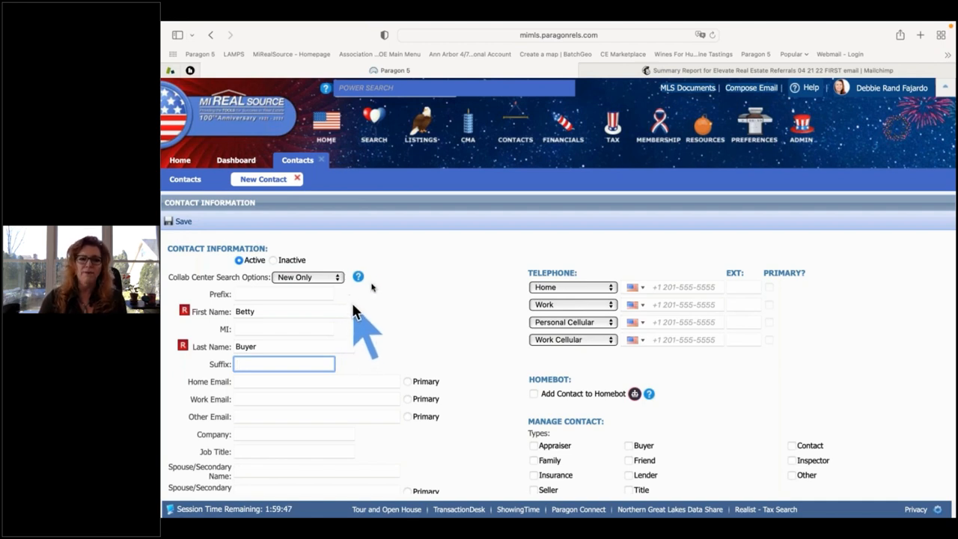
left_click(263, 399)
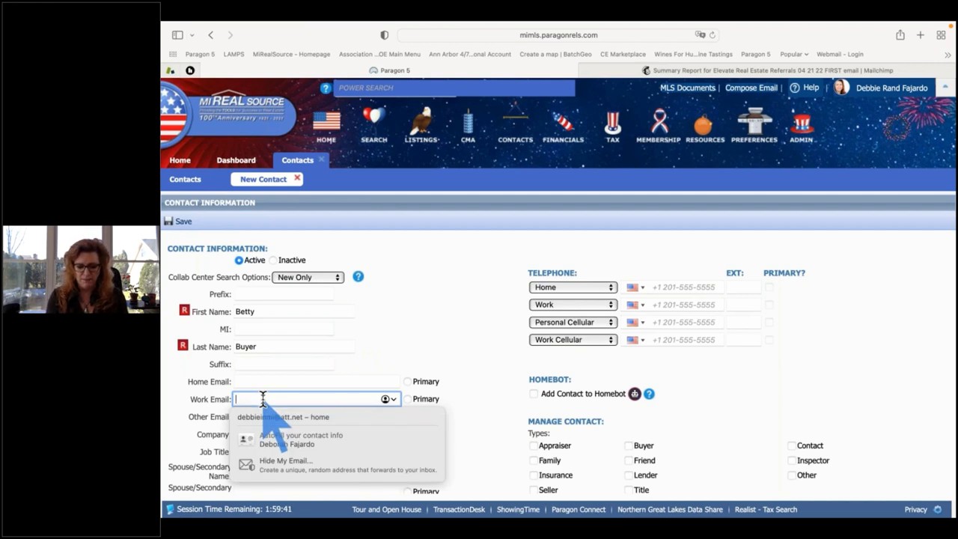
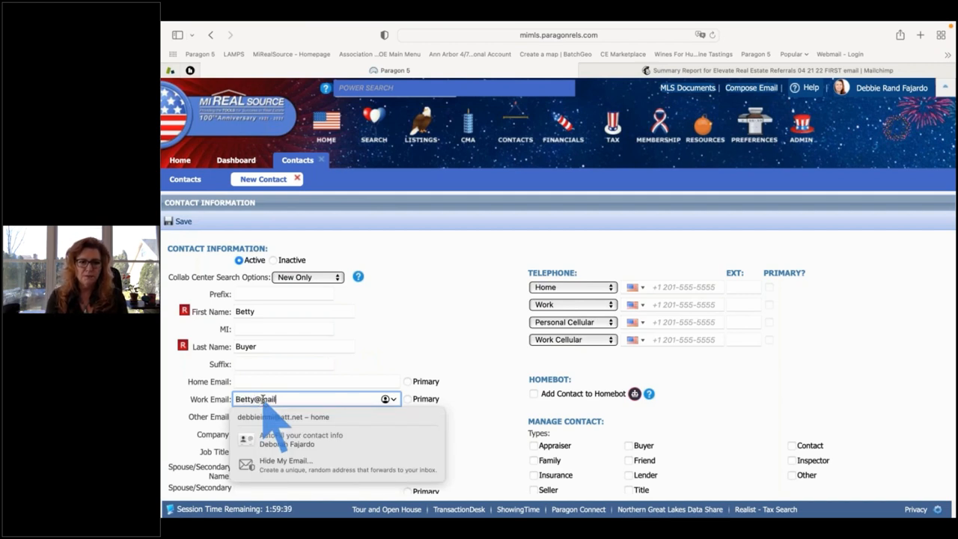
key("Tab")
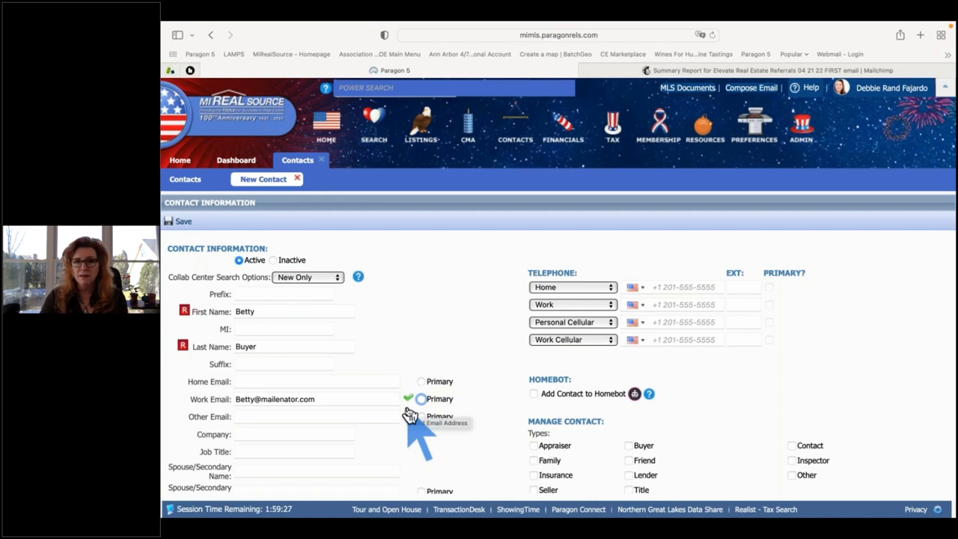
Make the work e-mail primary and fill in the spouse/secondary name and e-mail.
scroll(410, 415, "down", 2)
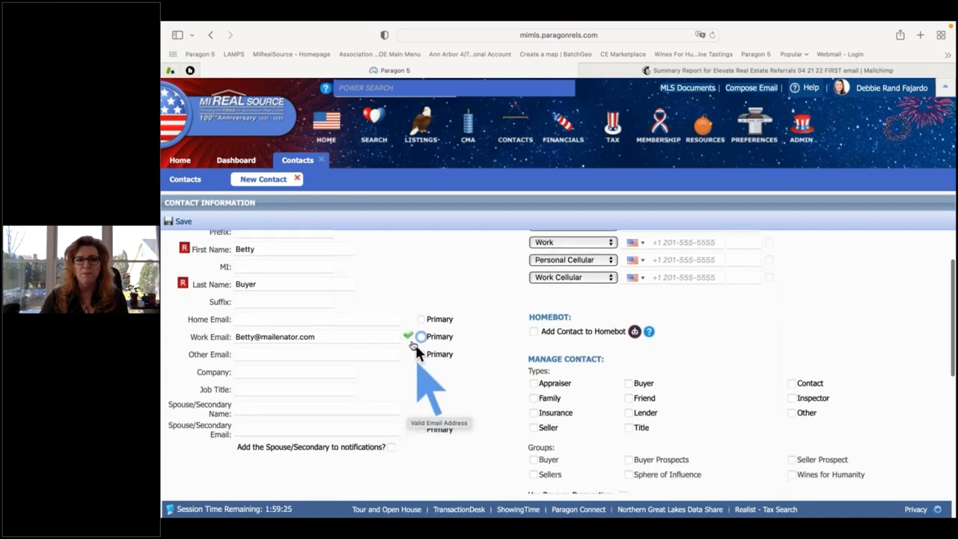
left_click(421, 337)
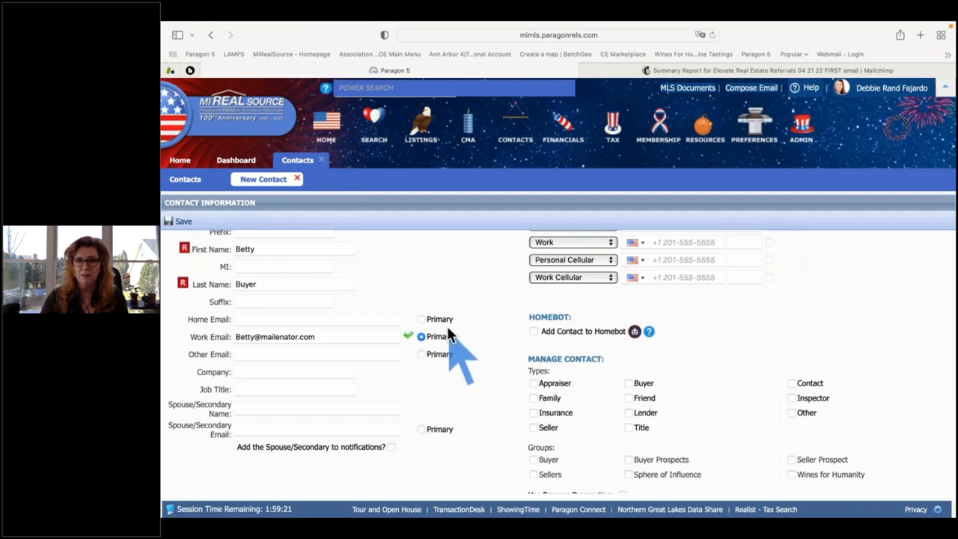
scroll(374, 378, "down", 2)
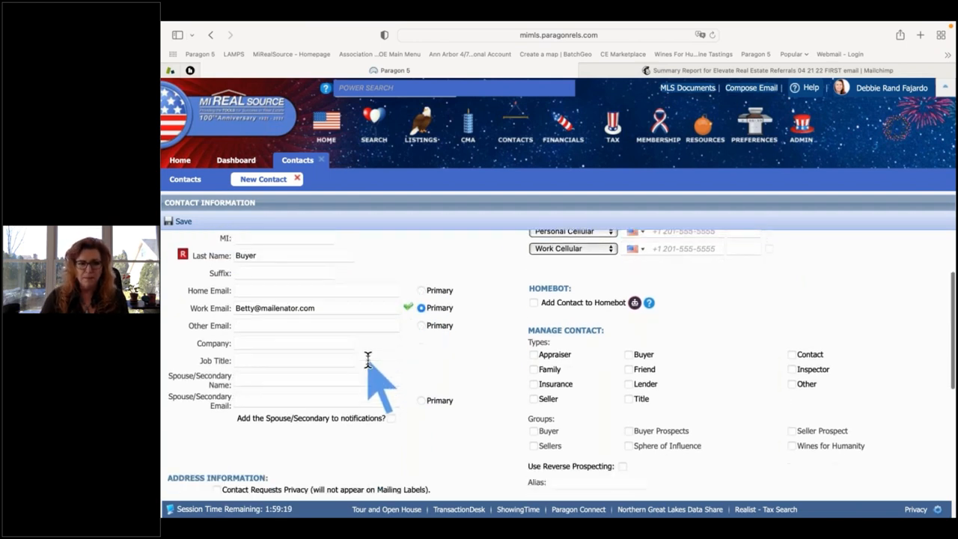
left_click(261, 353)
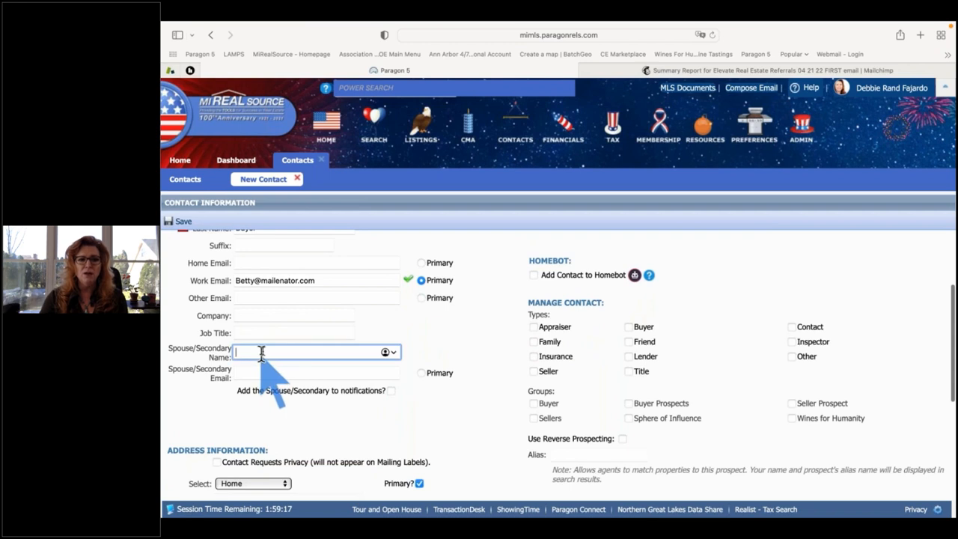
type("Bob")
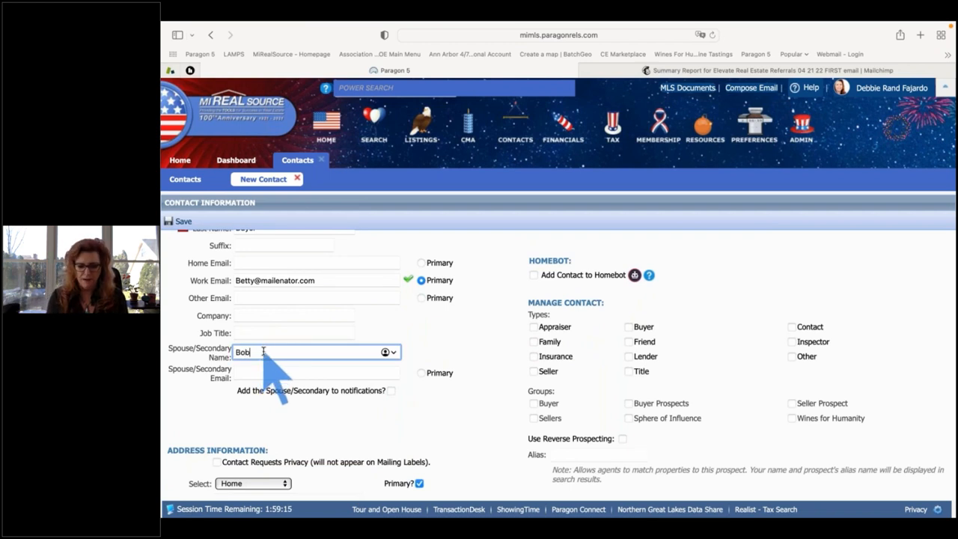
type("by Buyer")
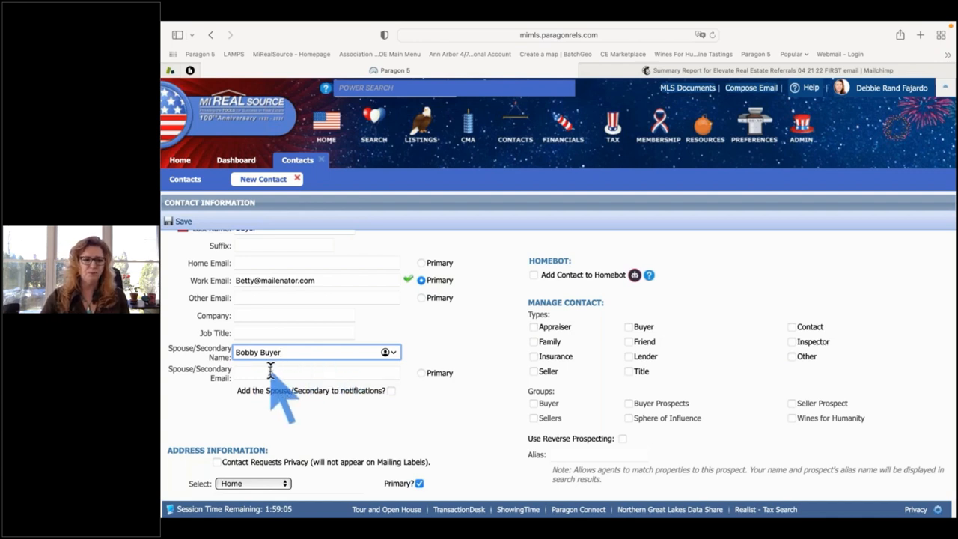
left_click(267, 371)
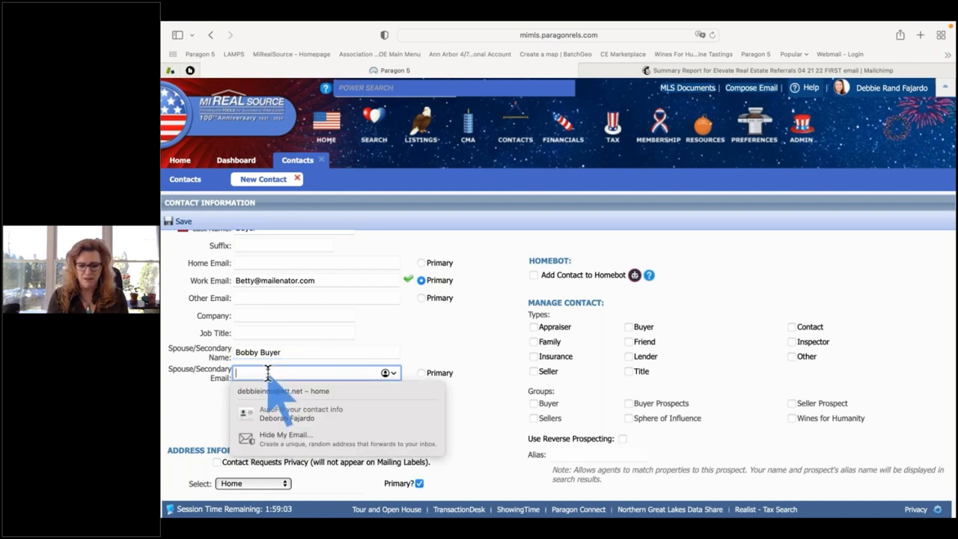
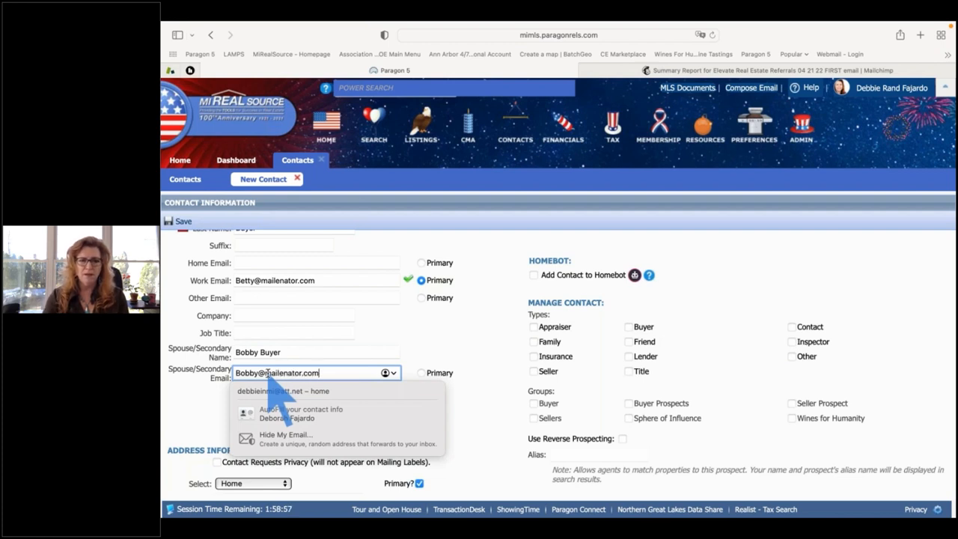
key("Tab")
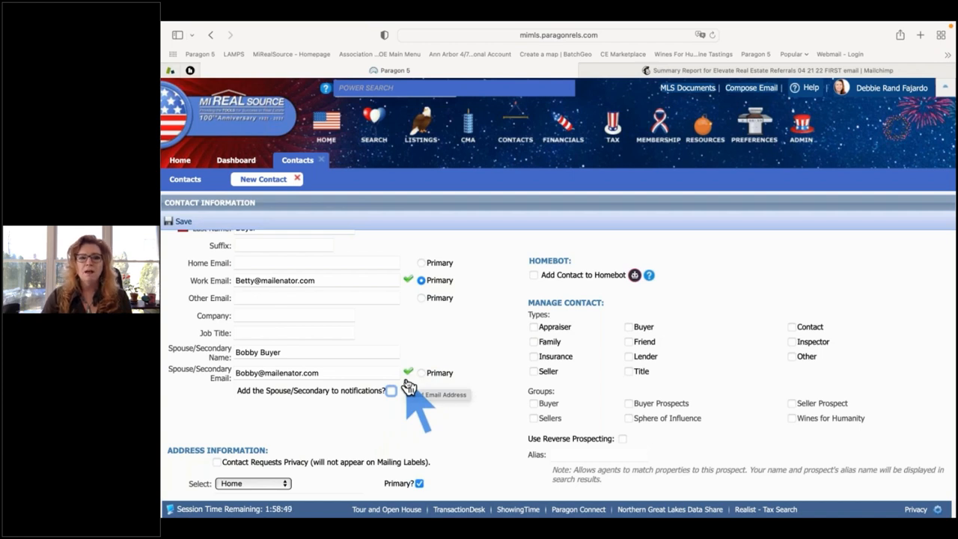
Tick 'Add the Spouse/Secondary to notifications?' and review the rest of the form.
scroll(241, 383, "down", 1)
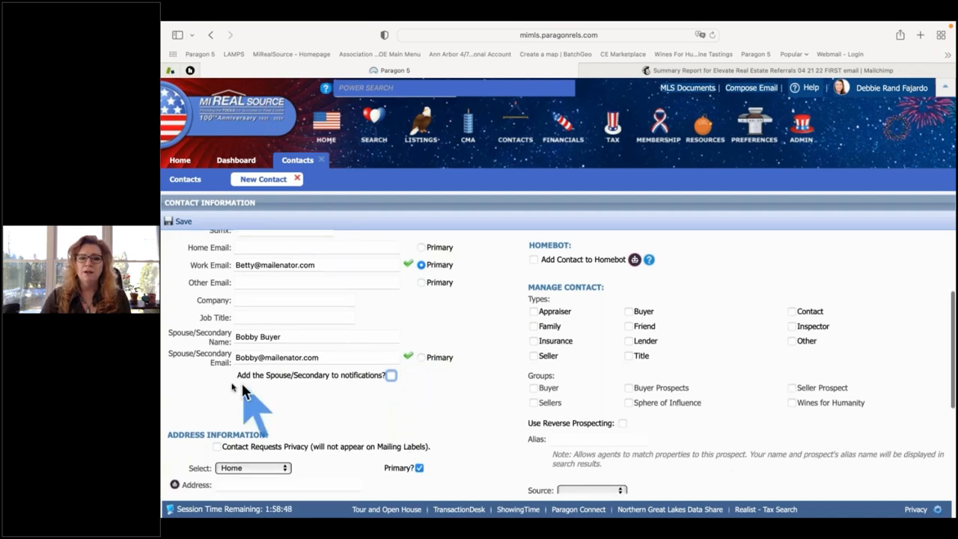
left_click(390, 375)
scroll(427, 386, "down", 1)
scroll(427, 385, "down", 5)
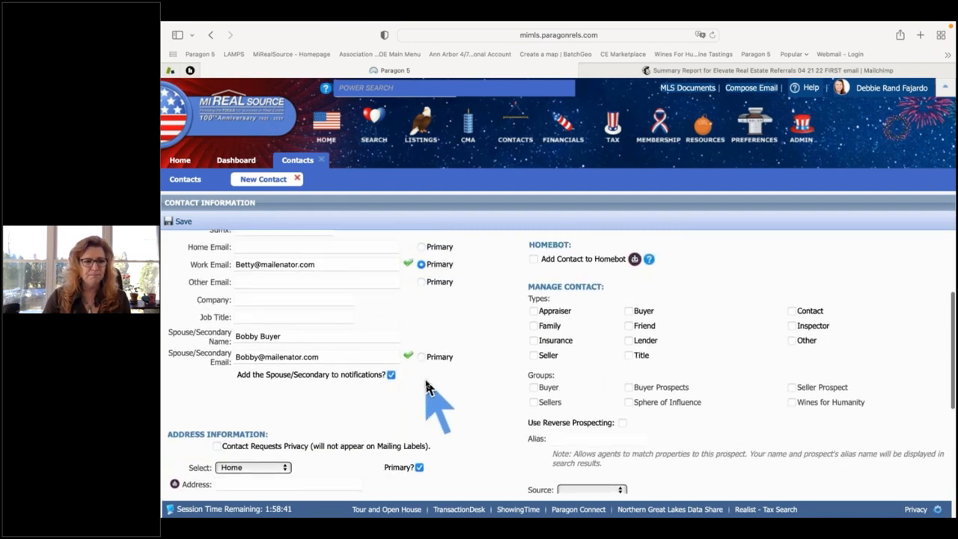
scroll(426, 385, "down", 3)
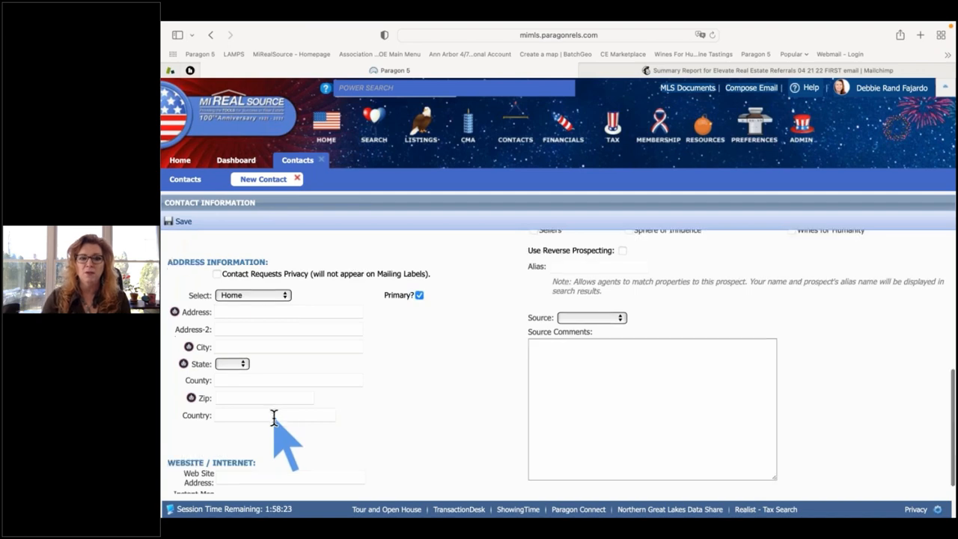
scroll(273, 417, "down", 1)
scroll(404, 418, "up", 10)
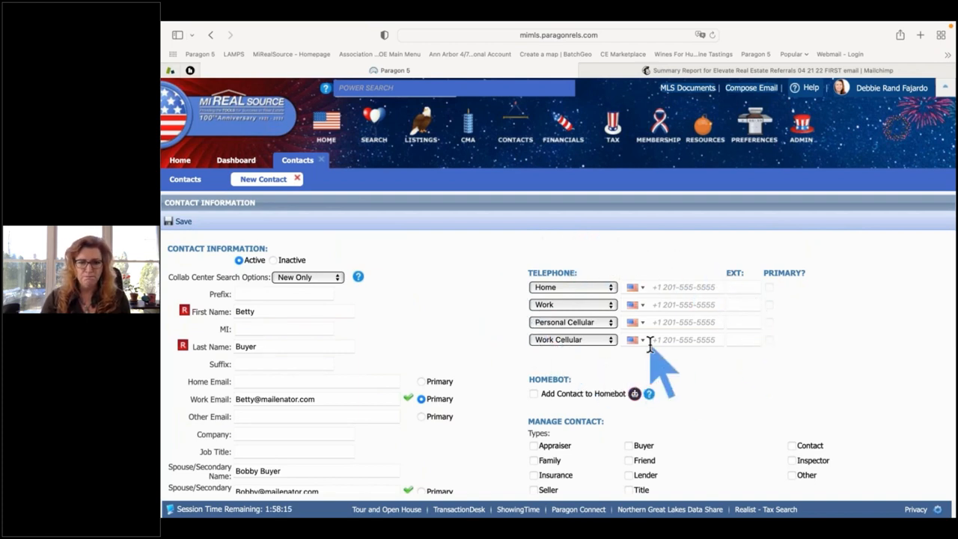
Enter the contact's personal cellular number and flag it as the primary phone.
left_click(665, 321)
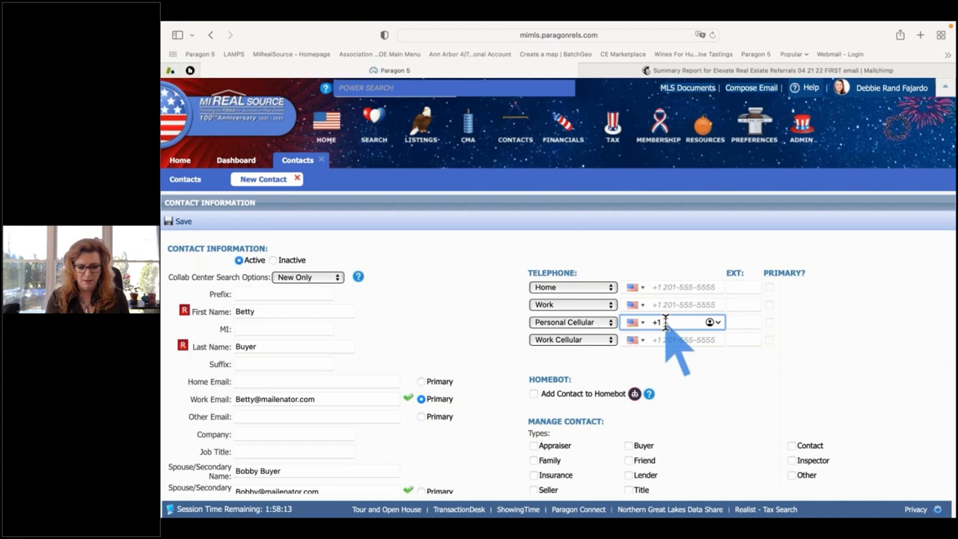
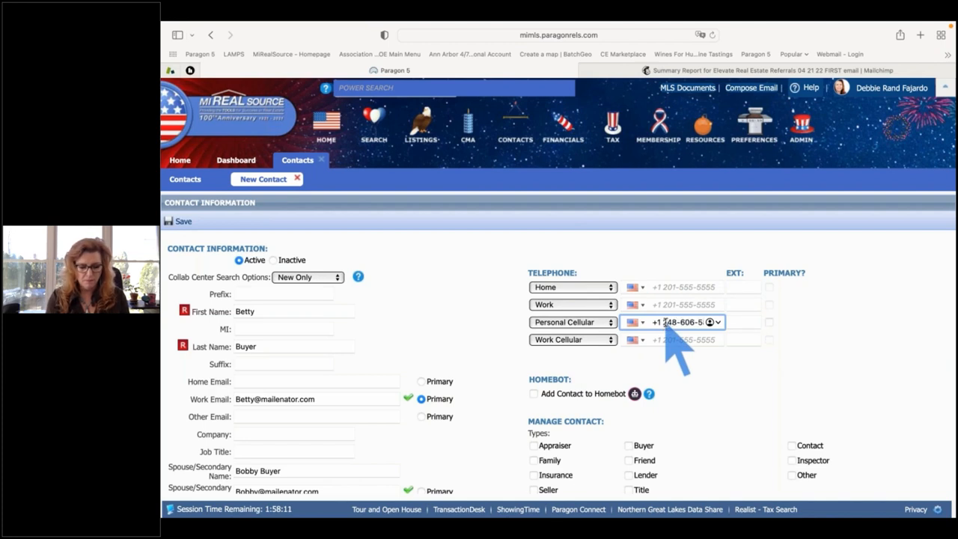
key("Tab")
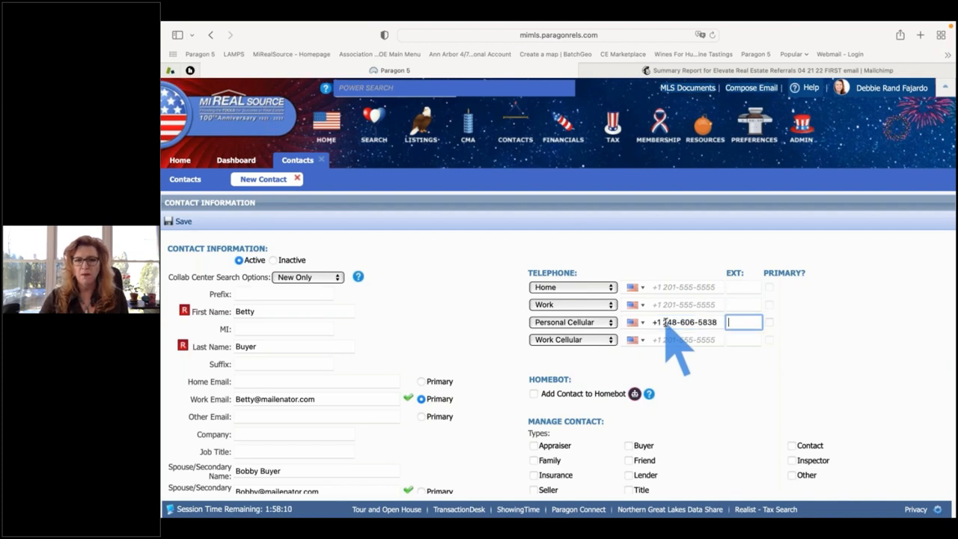
left_click(769, 322)
scroll(815, 342, "down", 1)
scroll(816, 340, "up", 1)
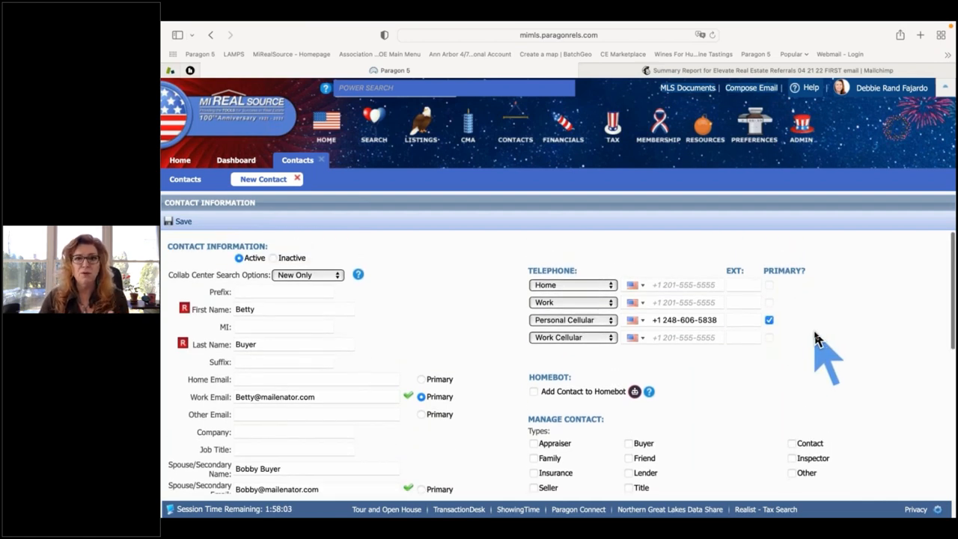
scroll(816, 340, "up", 1)
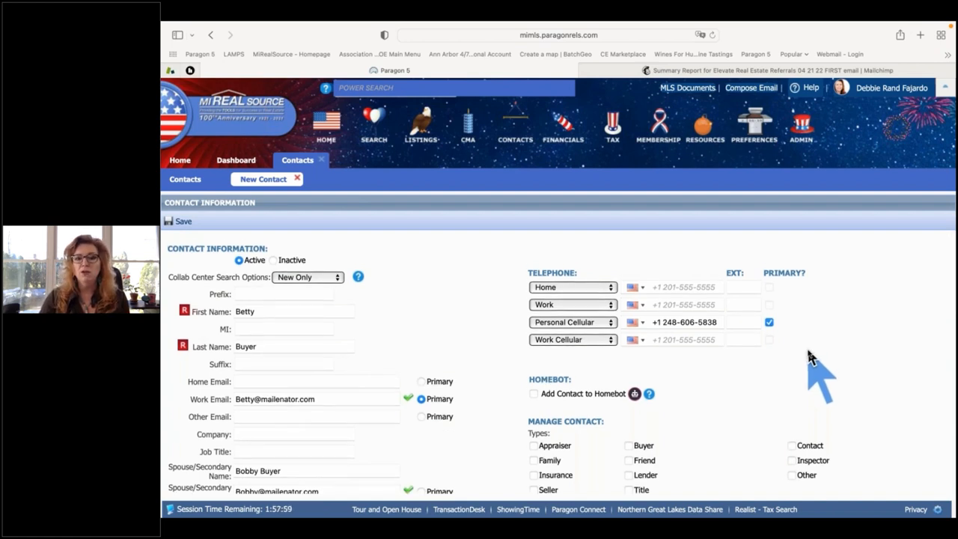
scroll(812, 363, "down", 2)
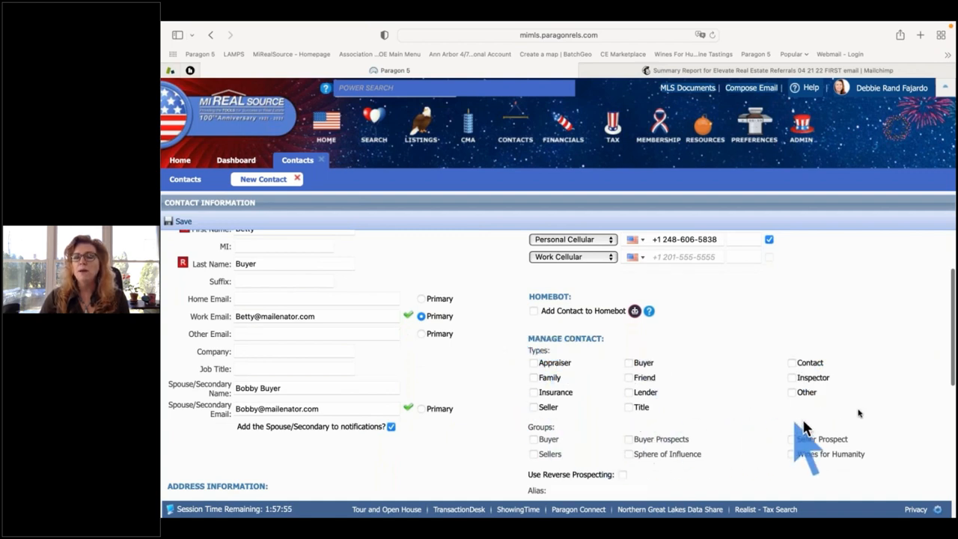
Check Buyer as the contact type and review the Groups options below it.
left_click(628, 363)
scroll(661, 394, "down", 2)
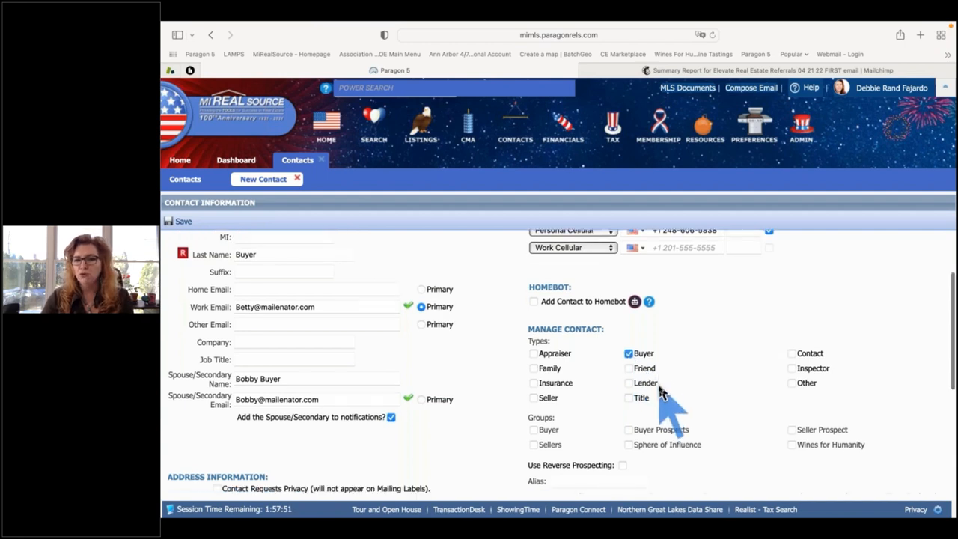
left_click_drag(546, 372, 528, 374)
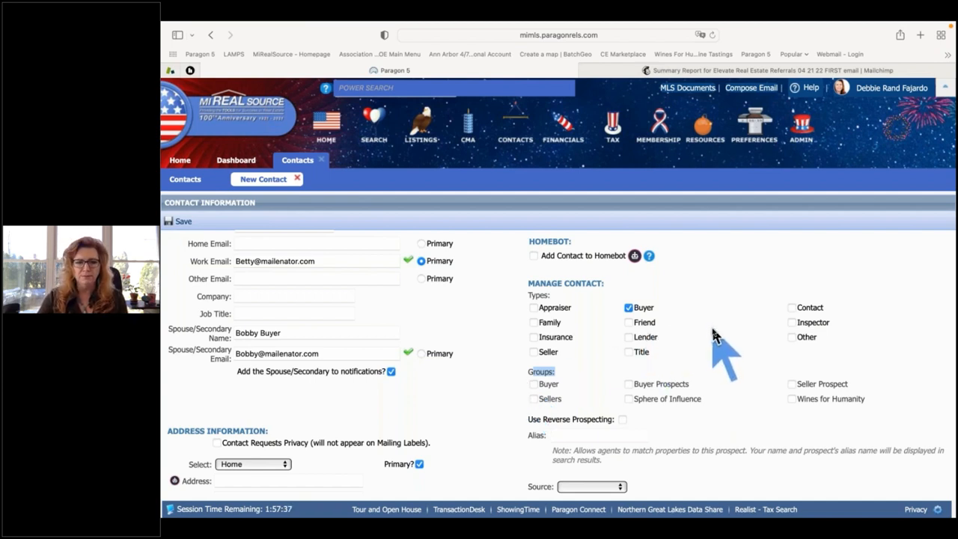
scroll(712, 335, "down", 2)
scroll(712, 331, "up", 1)
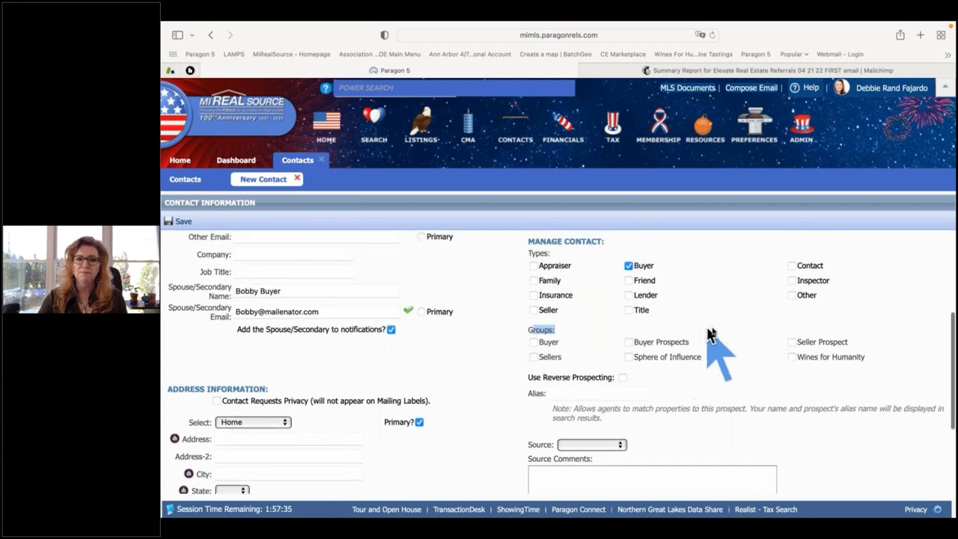
scroll(651, 337, "down", 1)
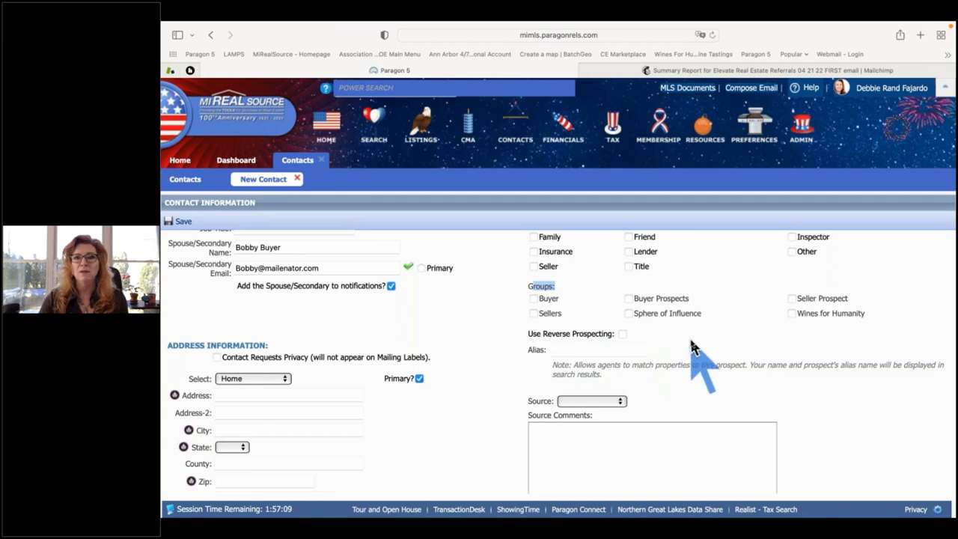
scroll(691, 346, "down", 3)
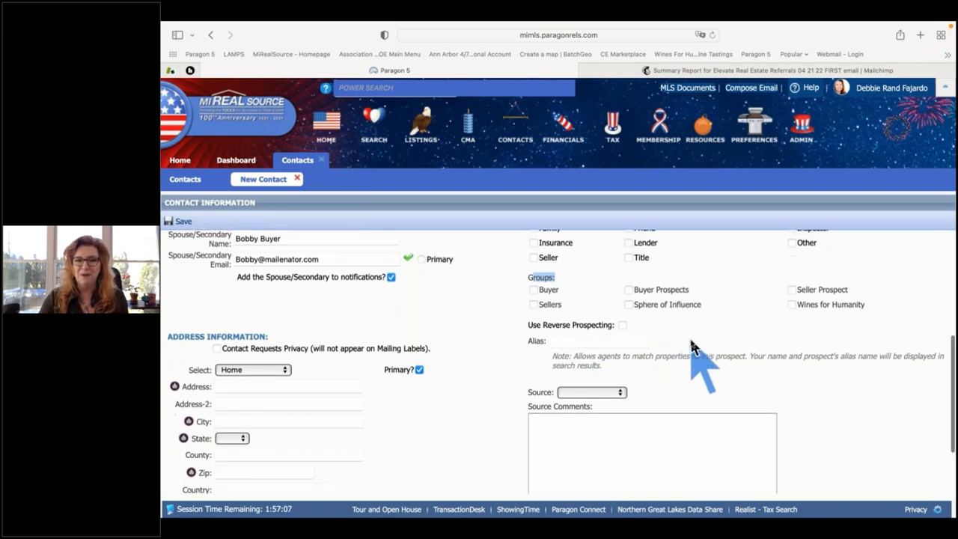
scroll(694, 349, "up", 10)
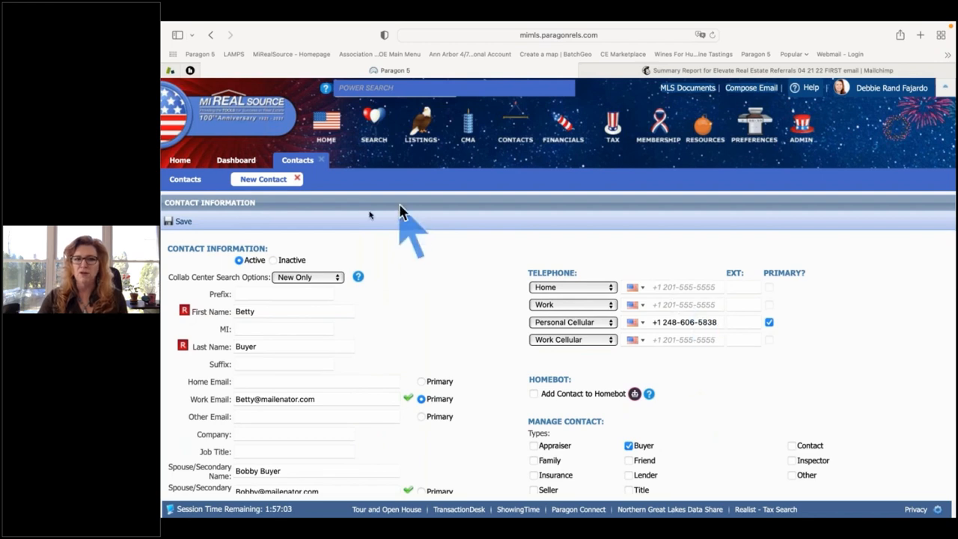
Save the buyer contact and advance twice with NEXT to Buyer Activity > Add Search.
left_click(183, 223)
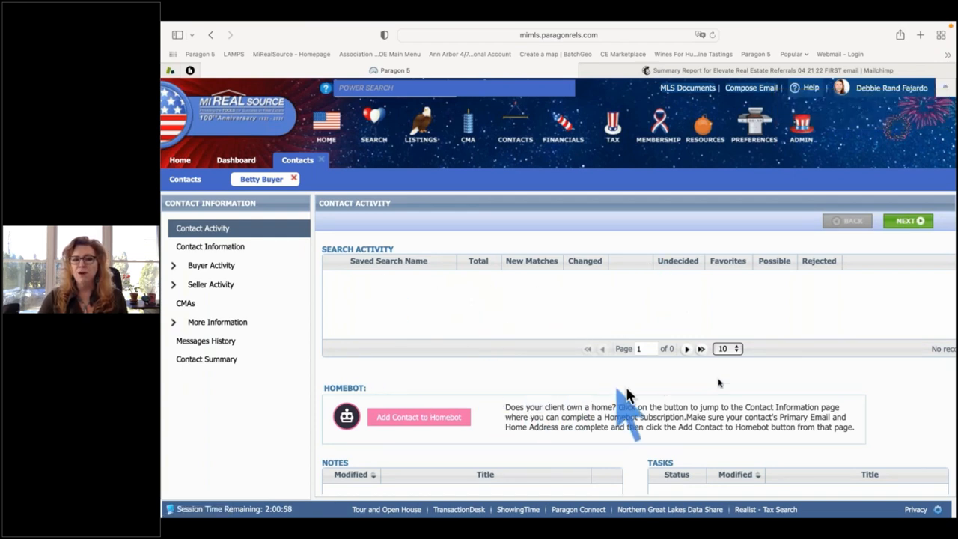
left_click(905, 221)
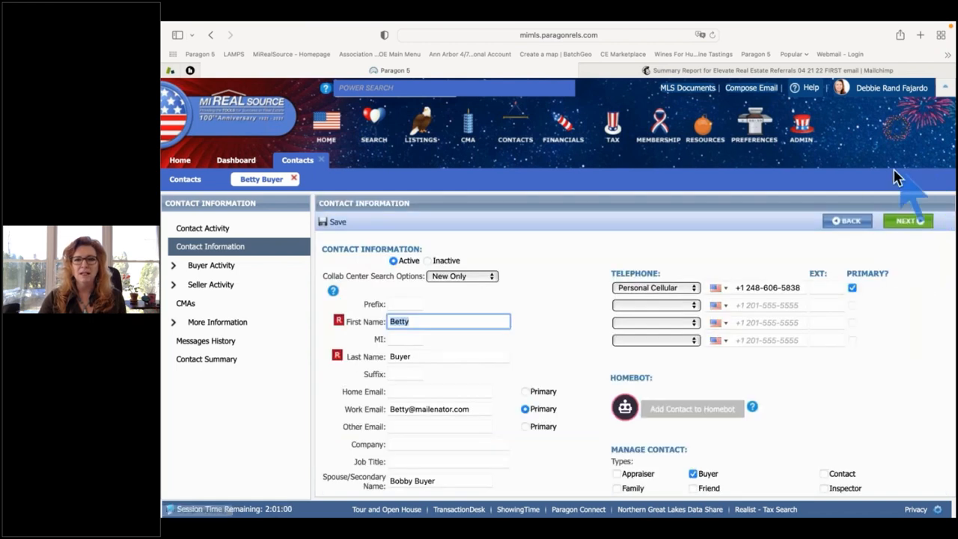
left_click(902, 223)
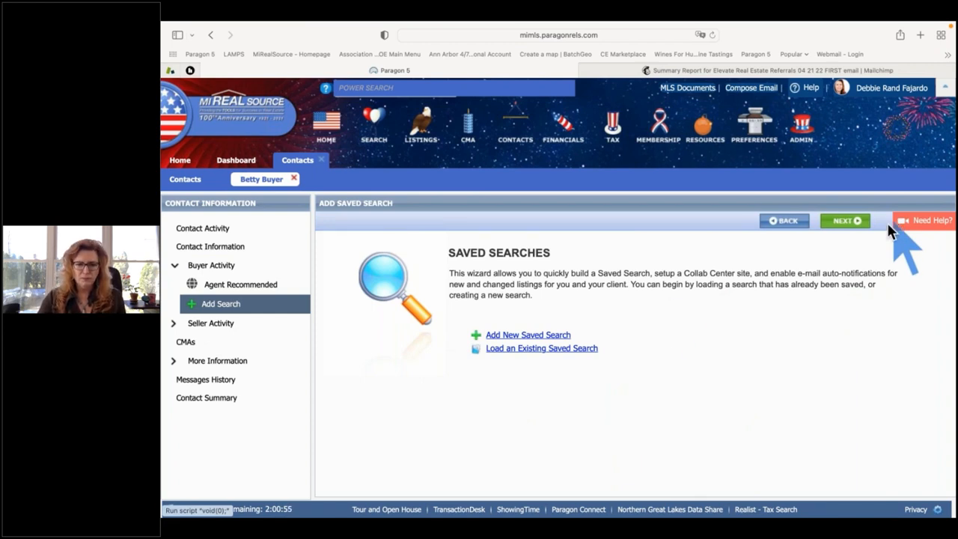
left_click(512, 356)
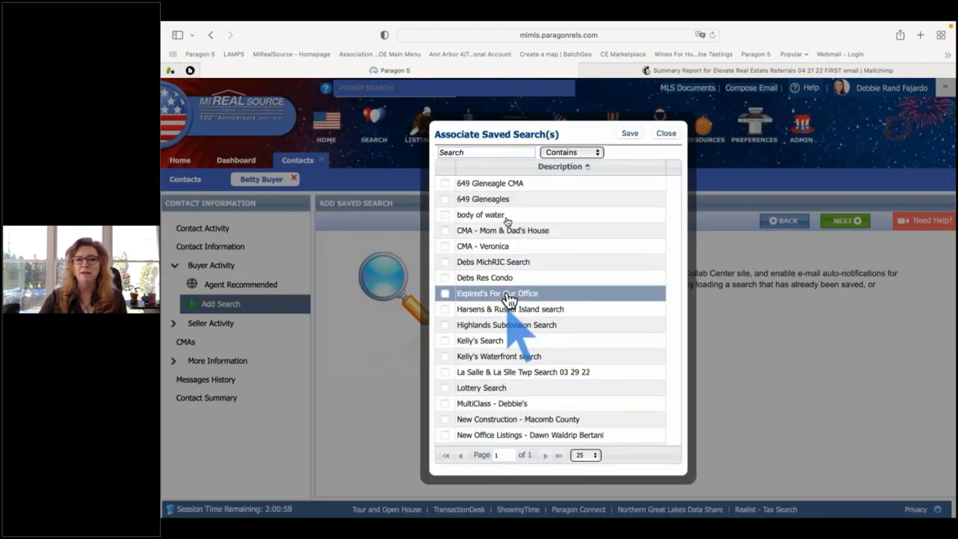
left_click(445, 389)
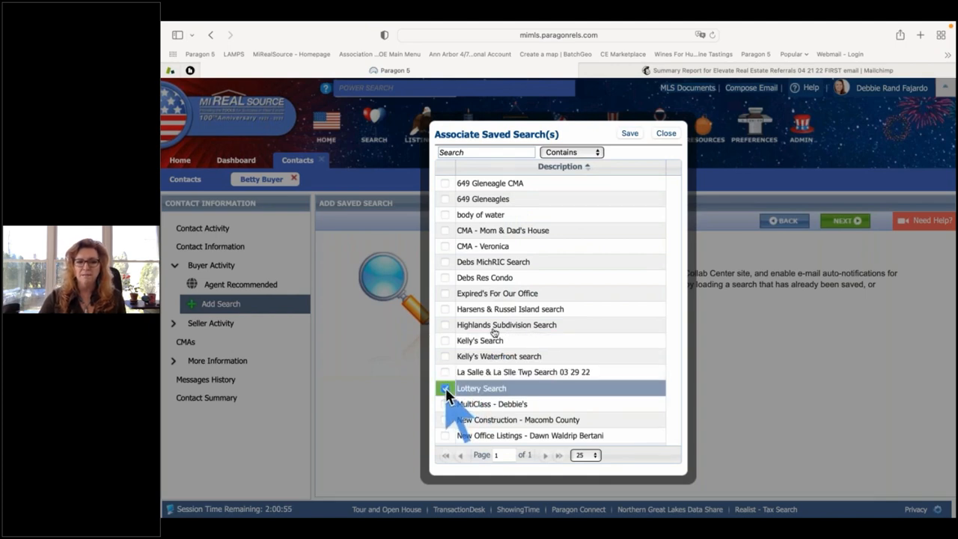
left_click(629, 135)
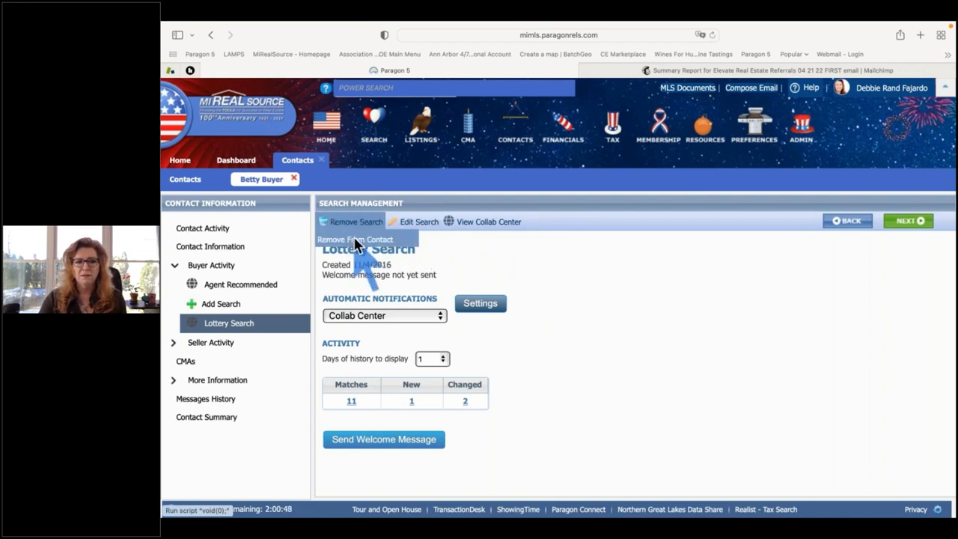
left_click(355, 245)
left_click(659, 303)
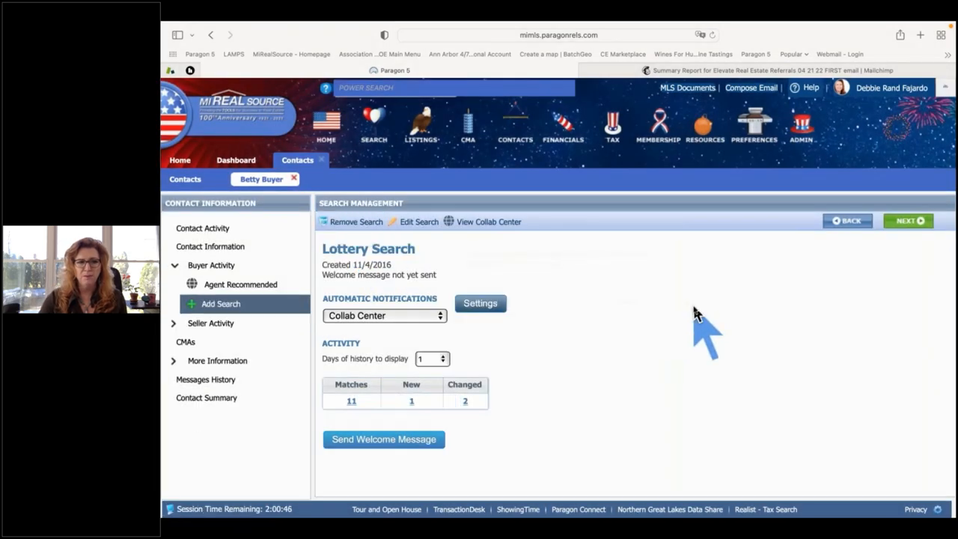
left_click(224, 304)
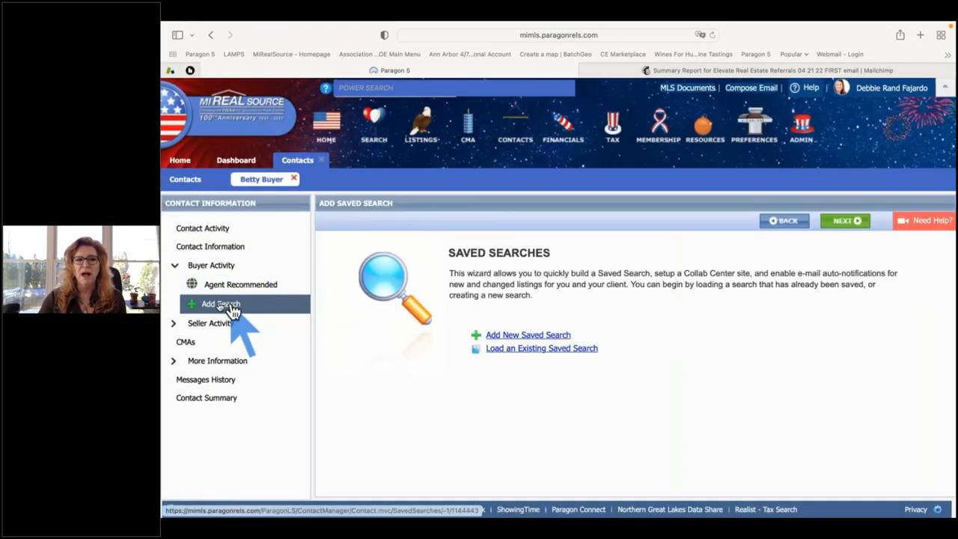
Begin a new RESIDENTIAL saved search with Type set to RES - Single Family.
left_click(515, 336)
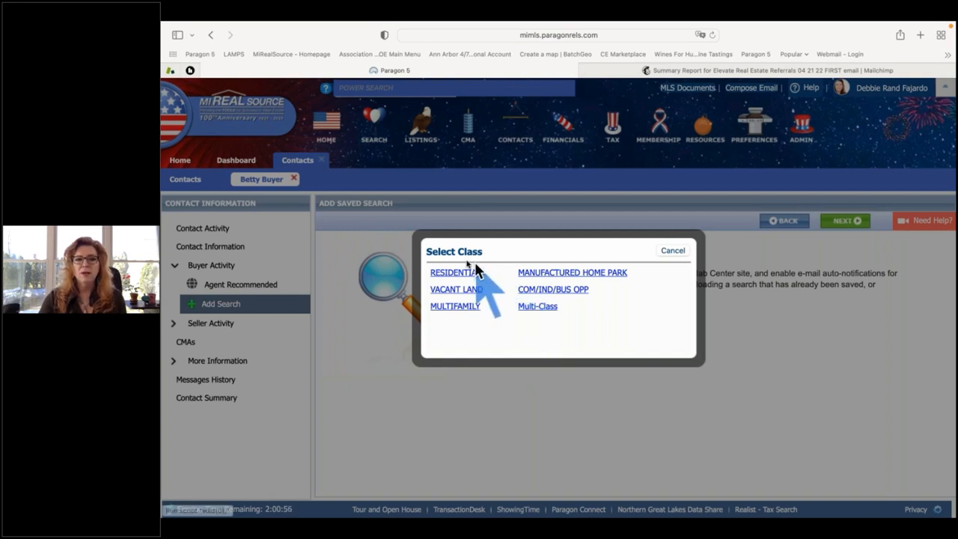
left_click(458, 274)
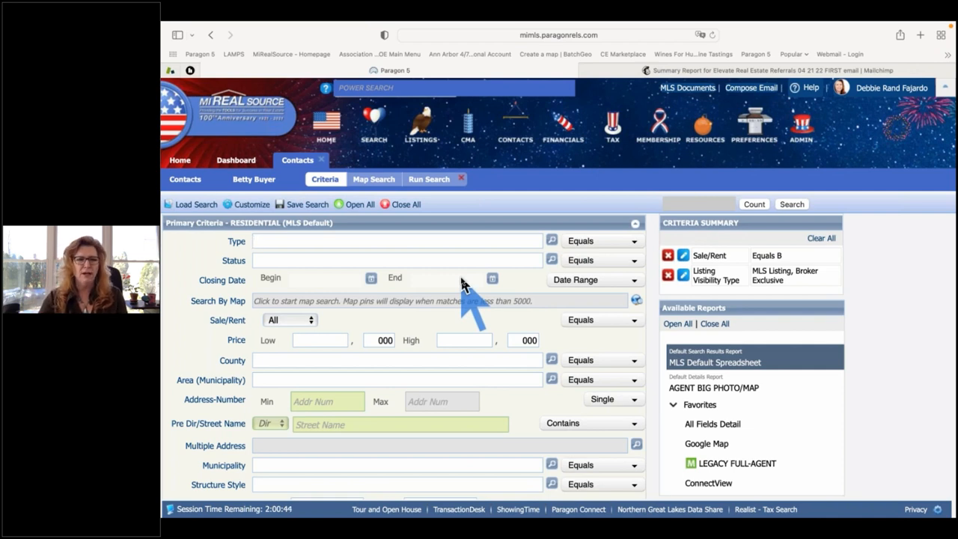
type("re")
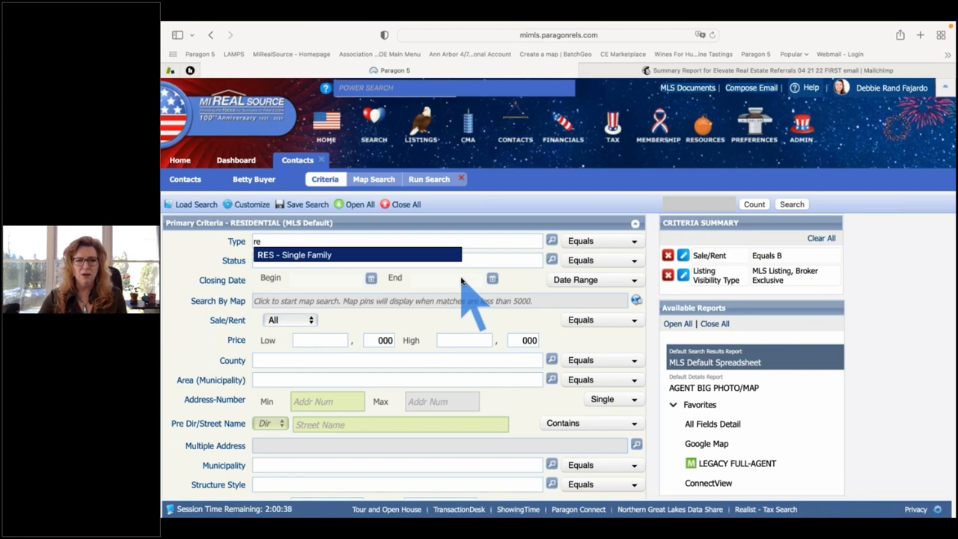
key("Return")
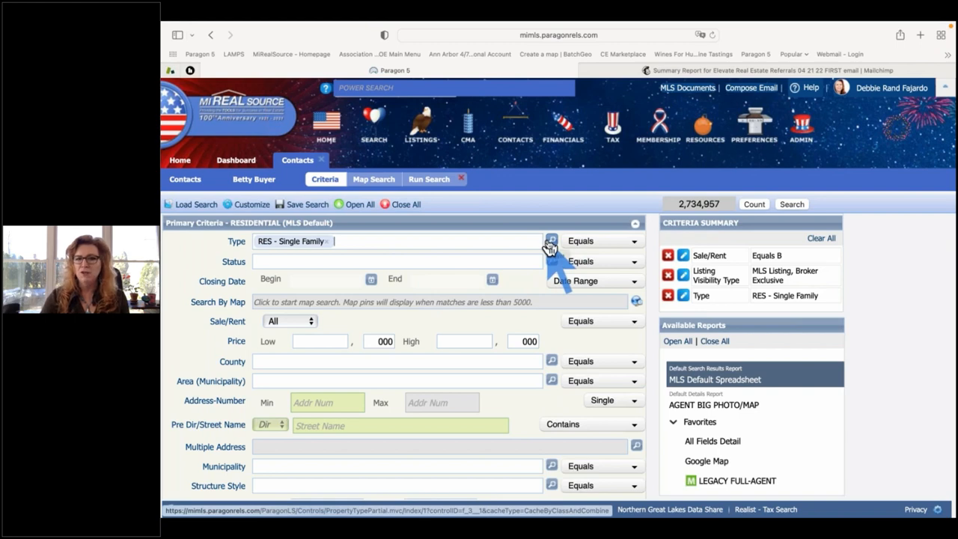
left_click(551, 242)
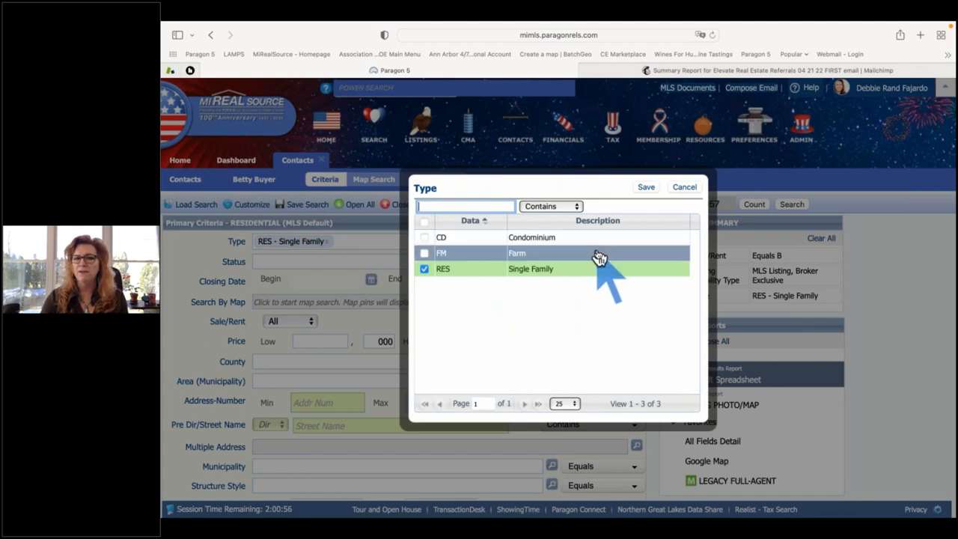
left_click(598, 274)
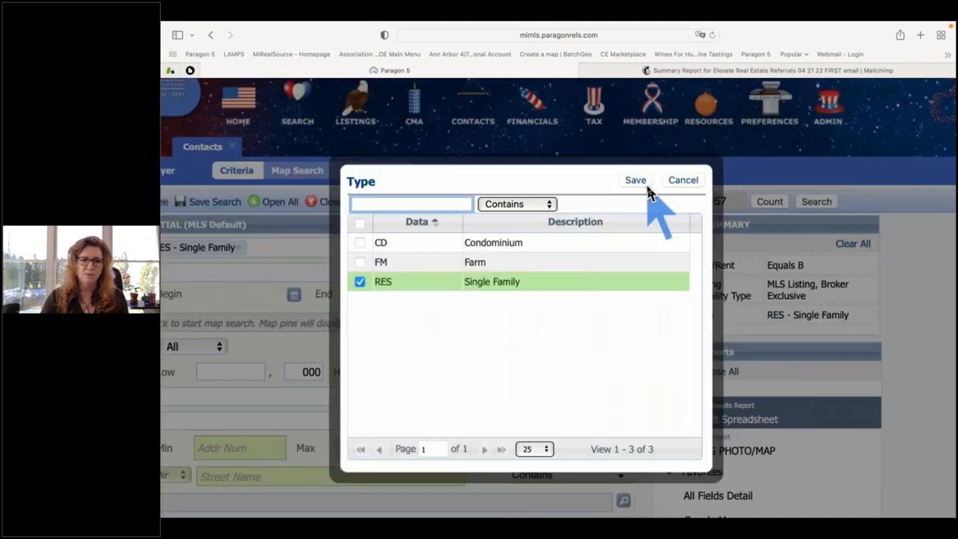
scroll(647, 187, "up", 5)
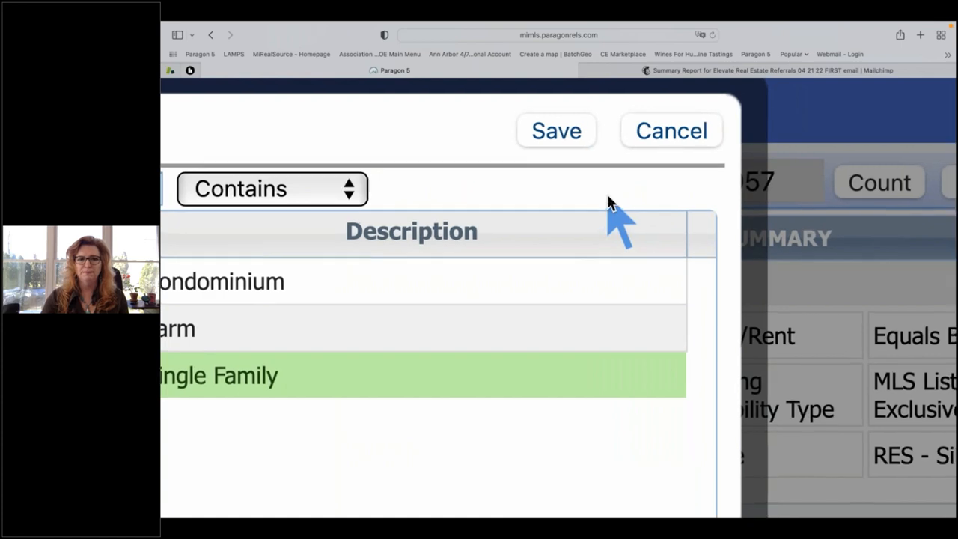
scroll(609, 197, "down", 2)
scroll(575, 220, "down", 3)
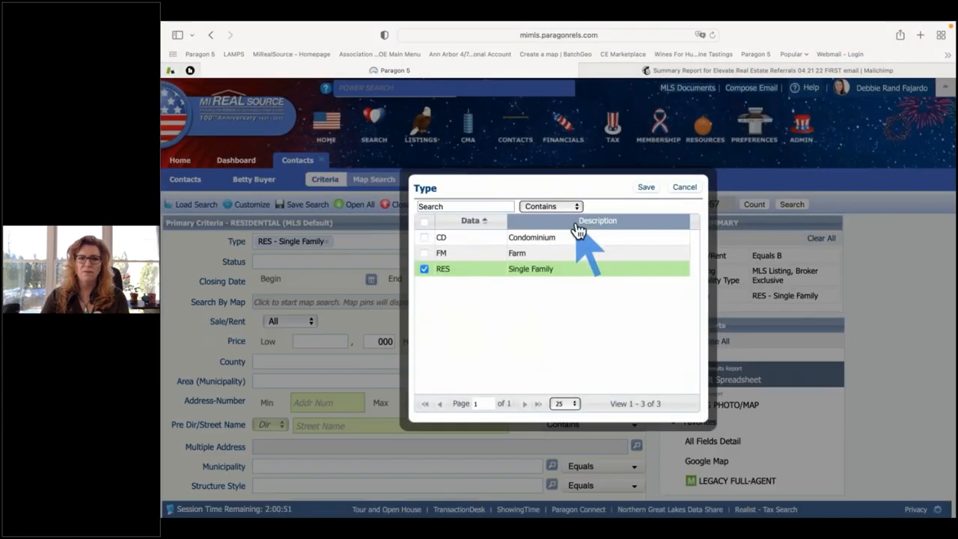
left_click(657, 186)
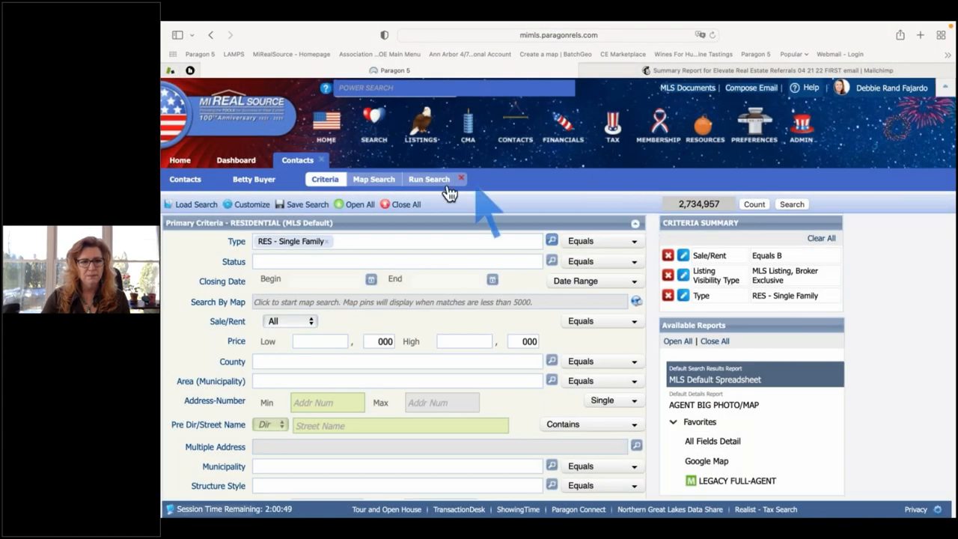
Set the listing Status criterion to ALL ACTIVE.
left_click(300, 262)
type("a")
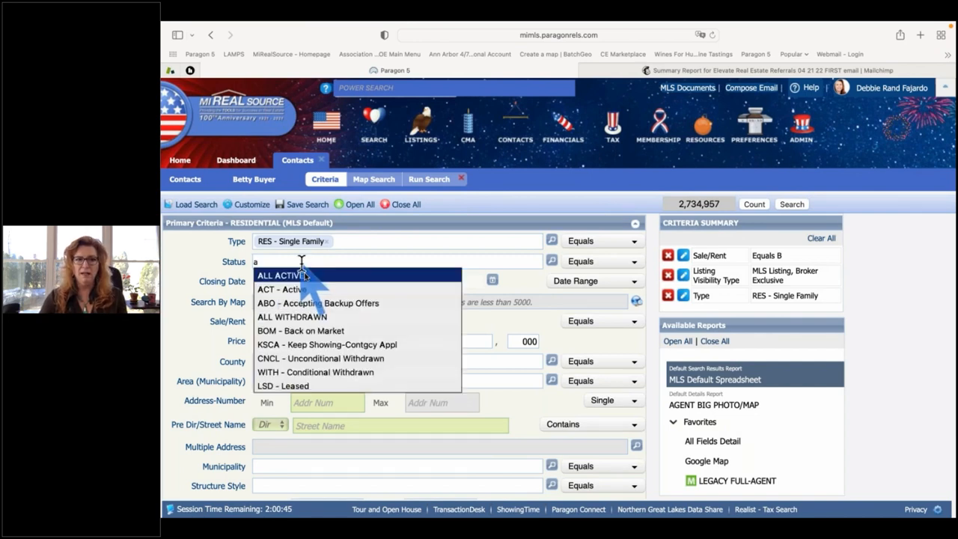
left_click(312, 277)
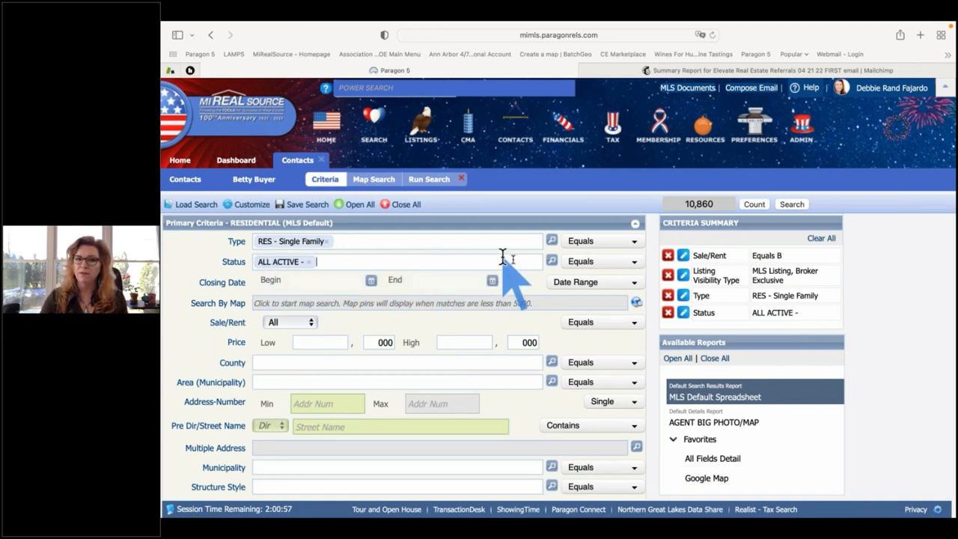
Show the Status lookup list: ALL ACTIVE covers Active, Back on Market, KSCA, Backup Offers, Coming Soon.
left_click(551, 261)
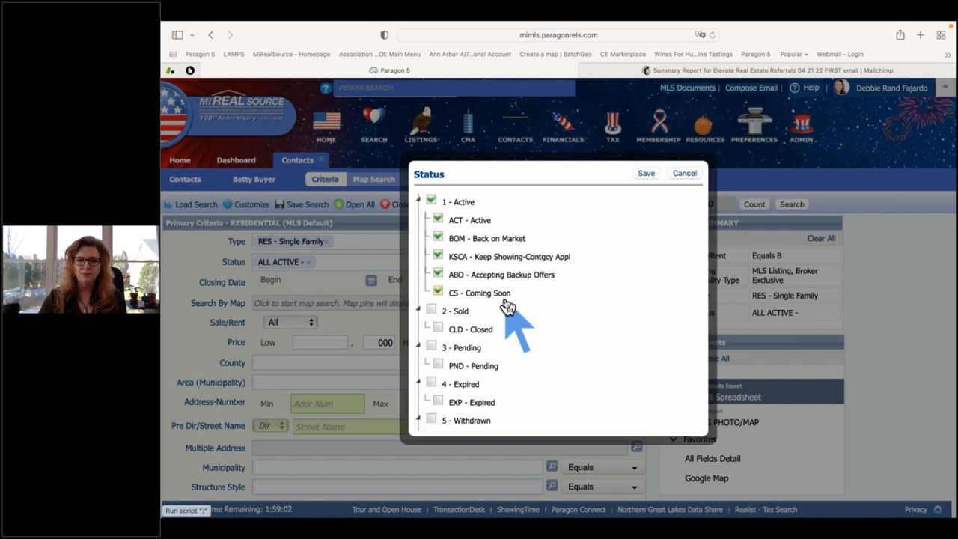
Cancel the Status list and go back to the buyer contact's Add Saved Search page.
left_click(687, 174)
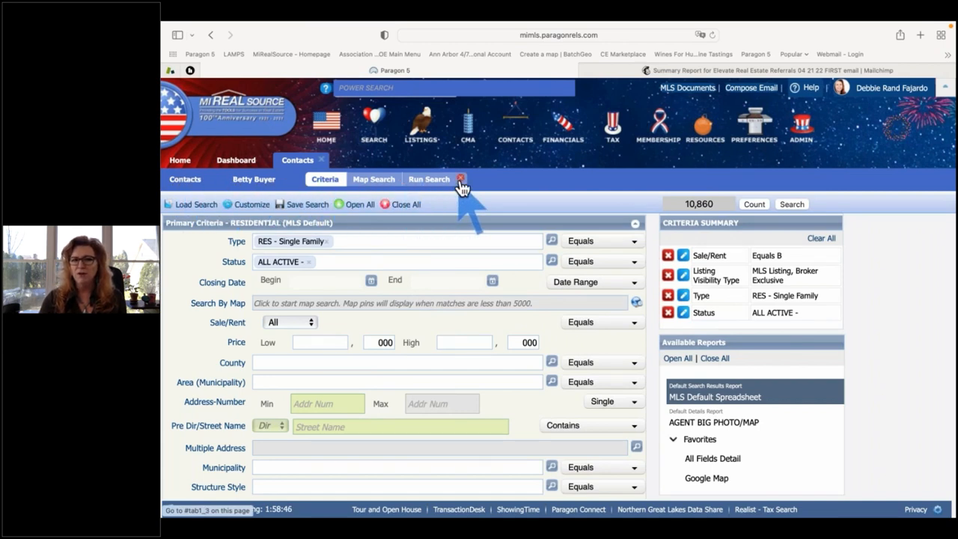
left_click(250, 184)
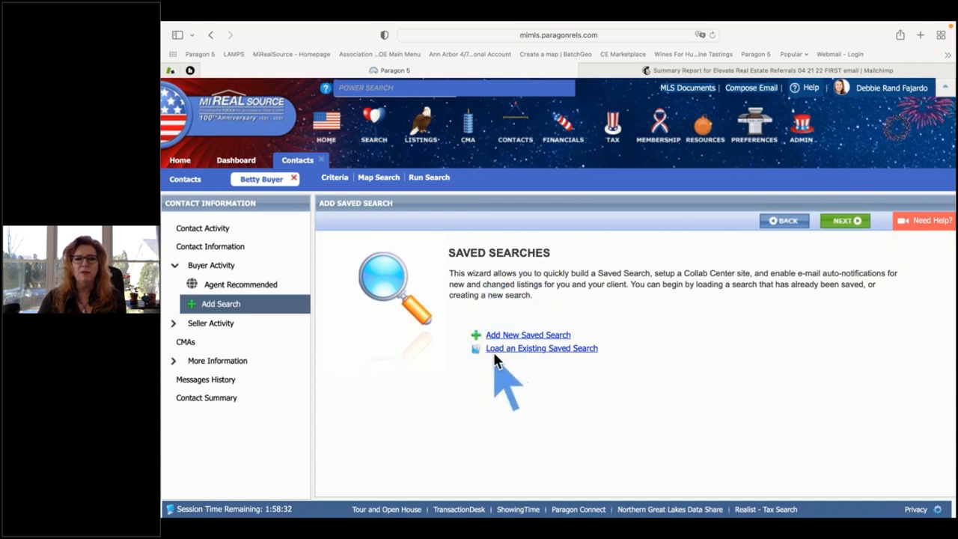
Collapse and re-expand Buyer Activity, then expand Seller Activity to show Associate Property.
left_click(191, 267)
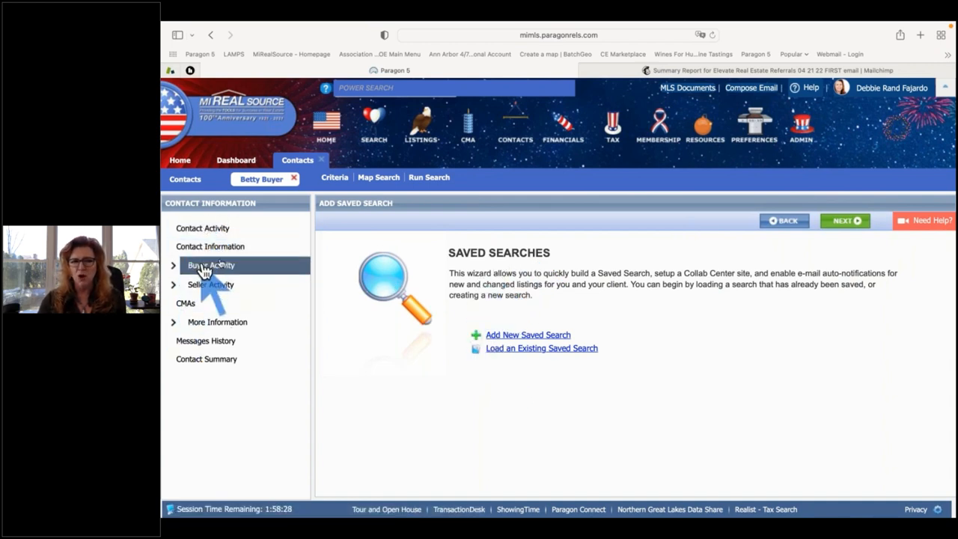
left_click(198, 268)
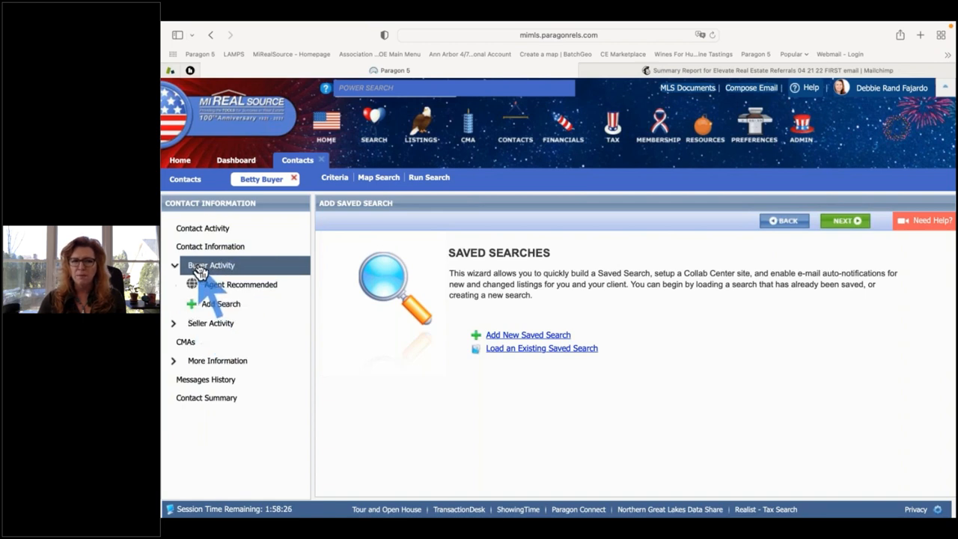
left_click(212, 327)
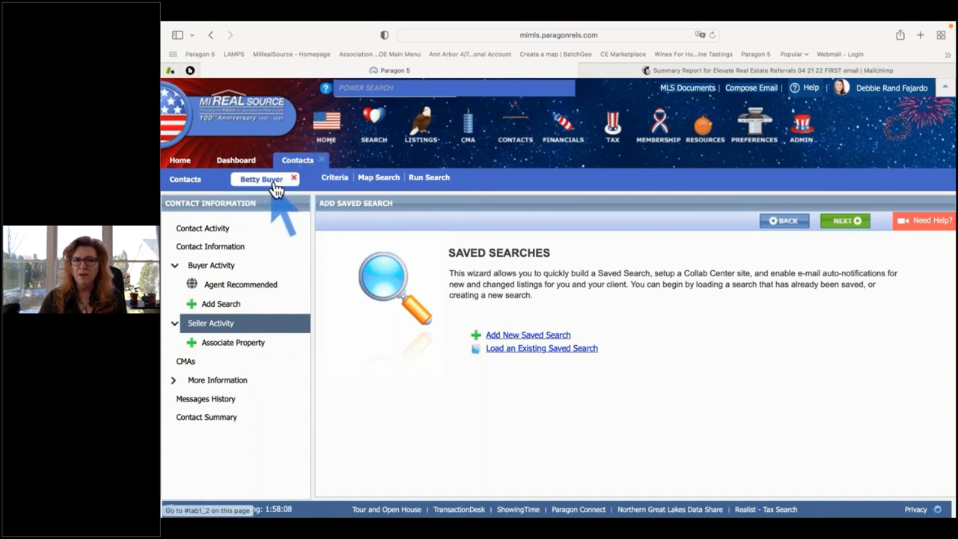
From the search criteria form, start the map search for the single-family active-listing criteria.
left_click(334, 181)
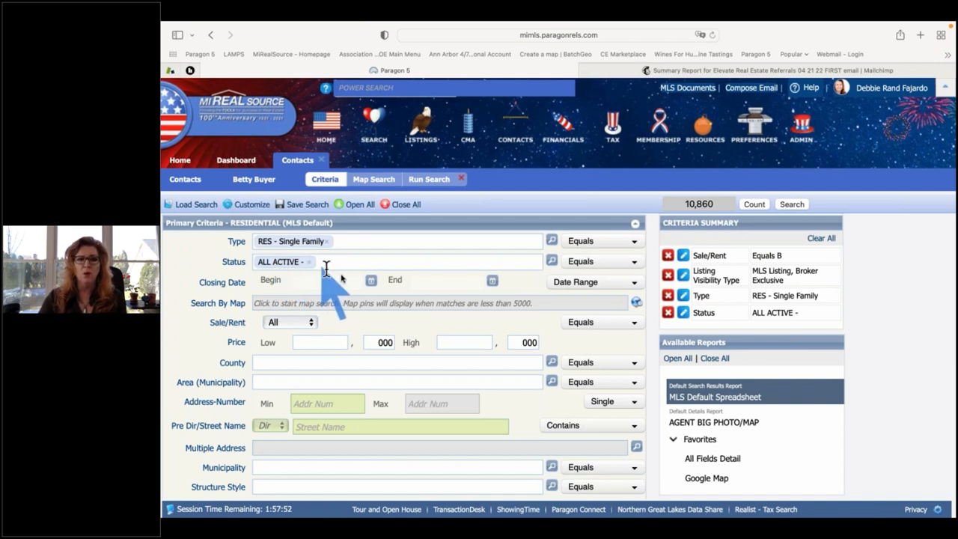
scroll(400, 278, "down", 2)
scroll(397, 278, "up", 1)
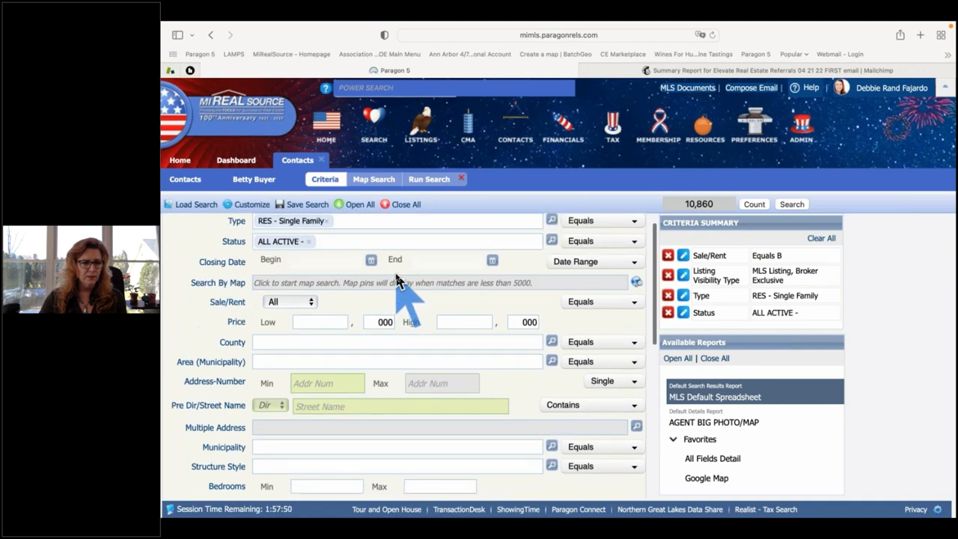
left_click(283, 288)
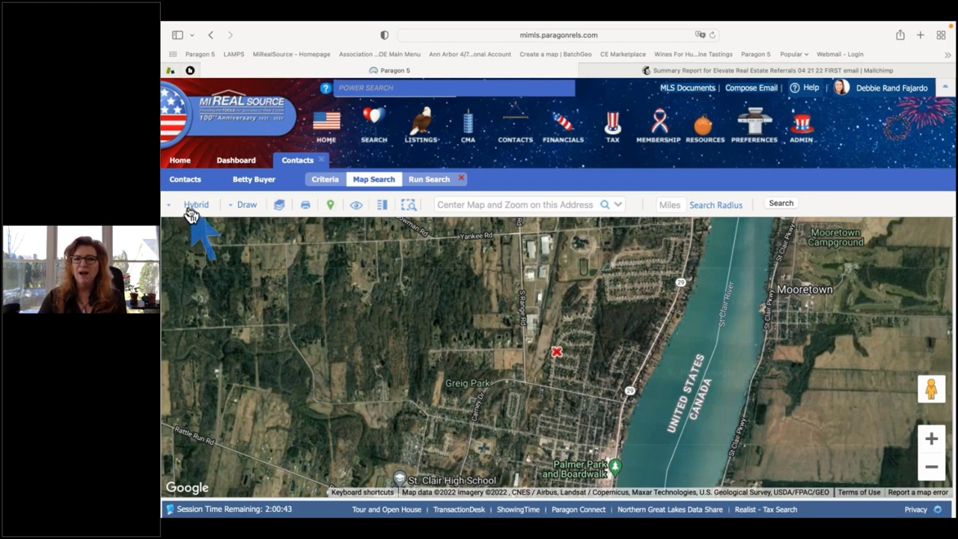
left_click(756, 127)
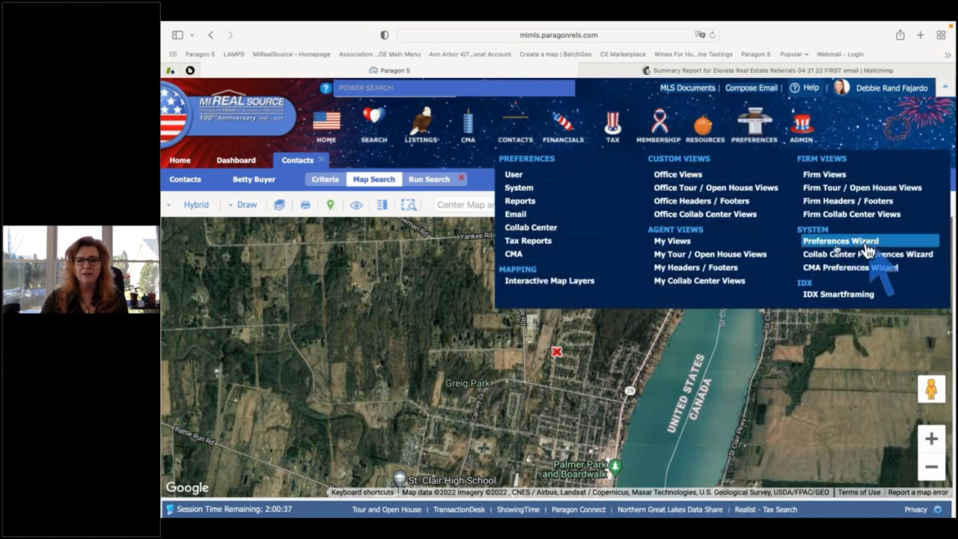
left_click(415, 292)
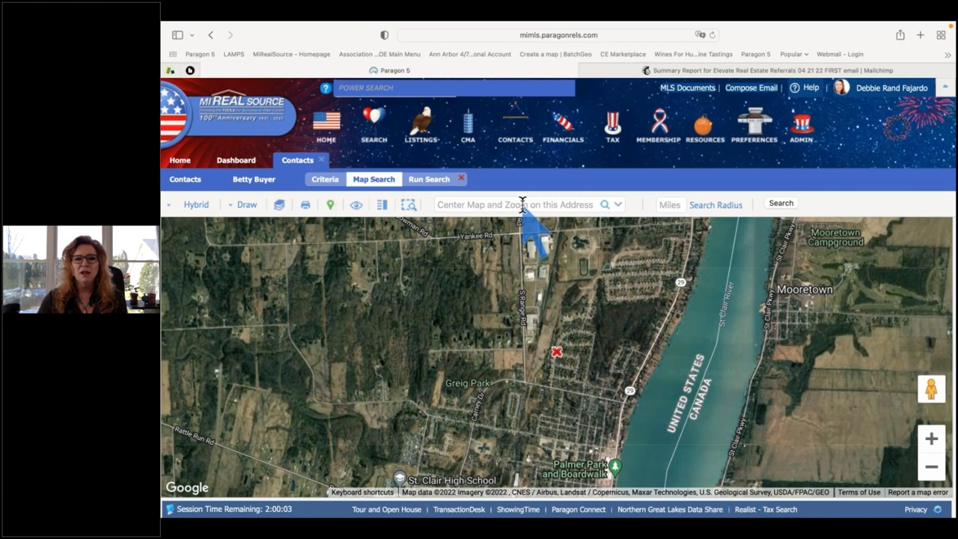
Centre the map on the address 'shelby twp., mi'.
left_click(523, 205)
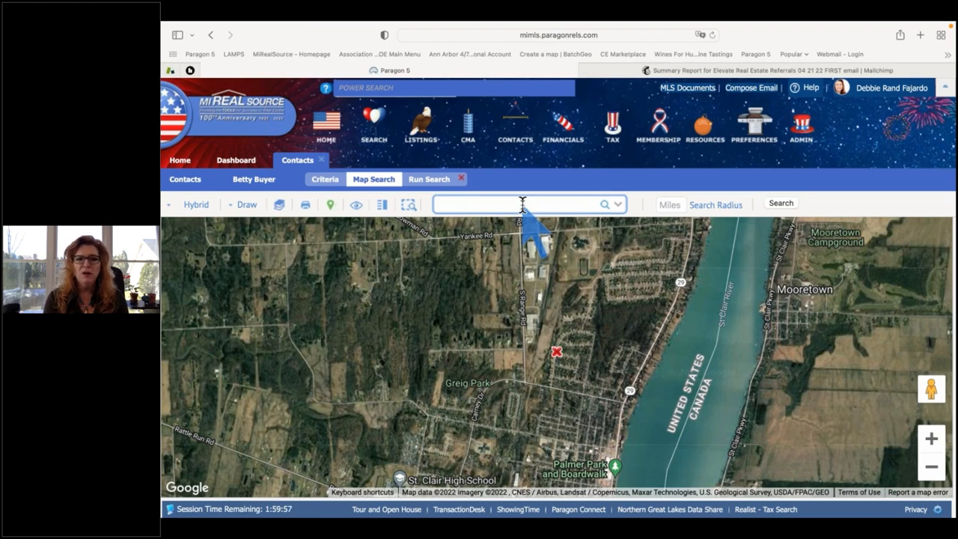
type("she")
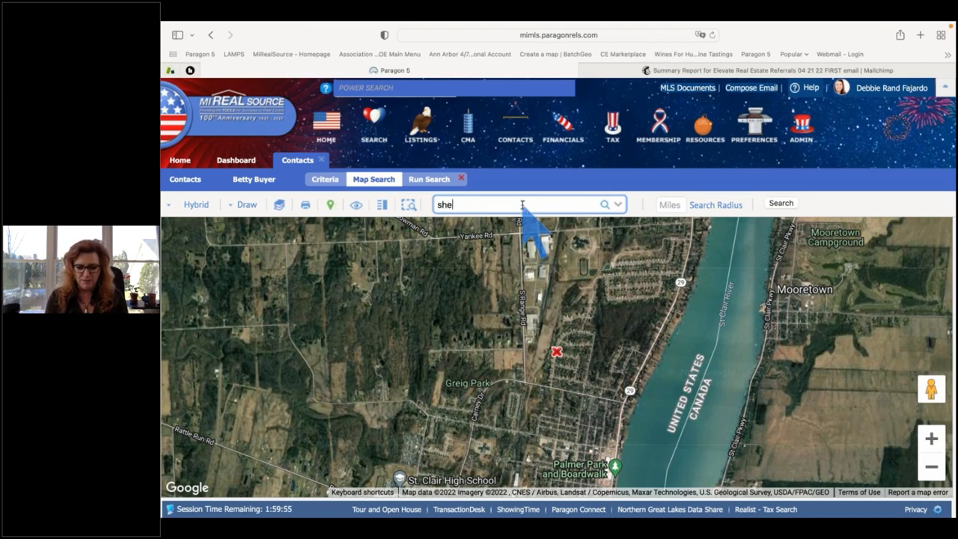
type("lby")
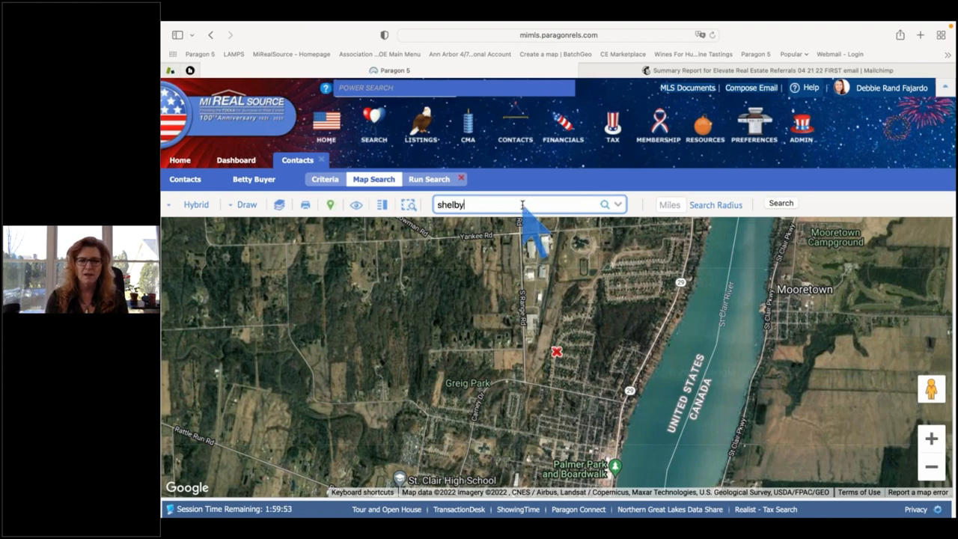
type(" twp., mi")
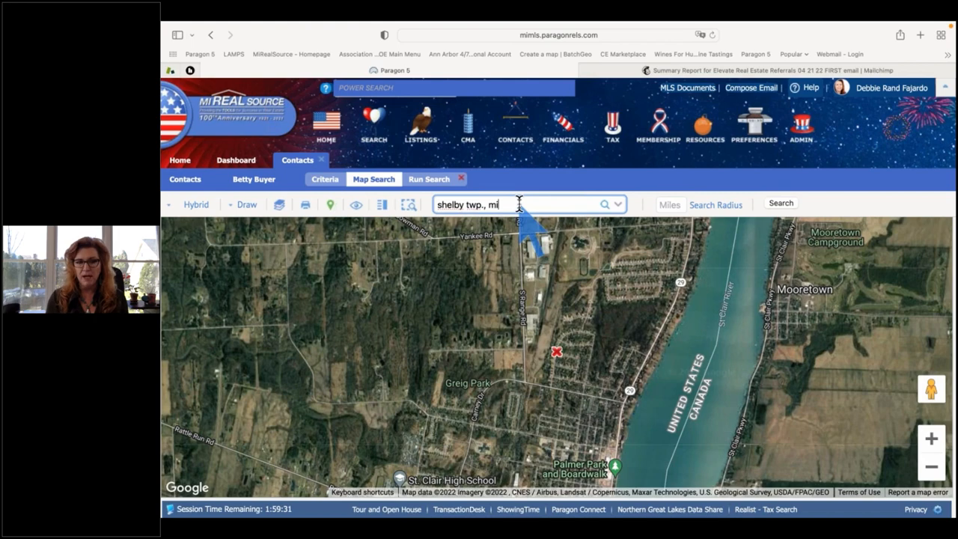
key("Return")
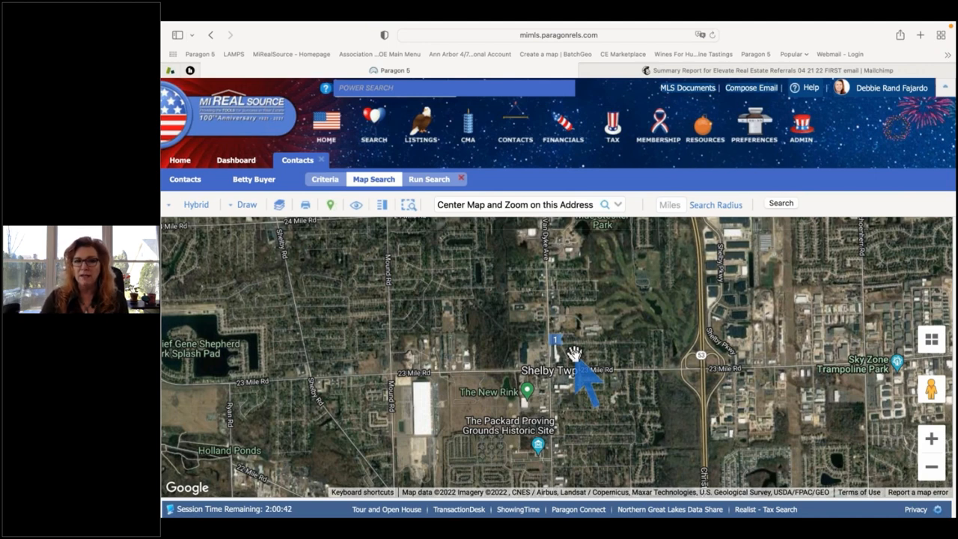
Plot a 5-mile search radius around Shelby Twp and zoom out until the circle fits.
left_click(671, 205)
type("5")
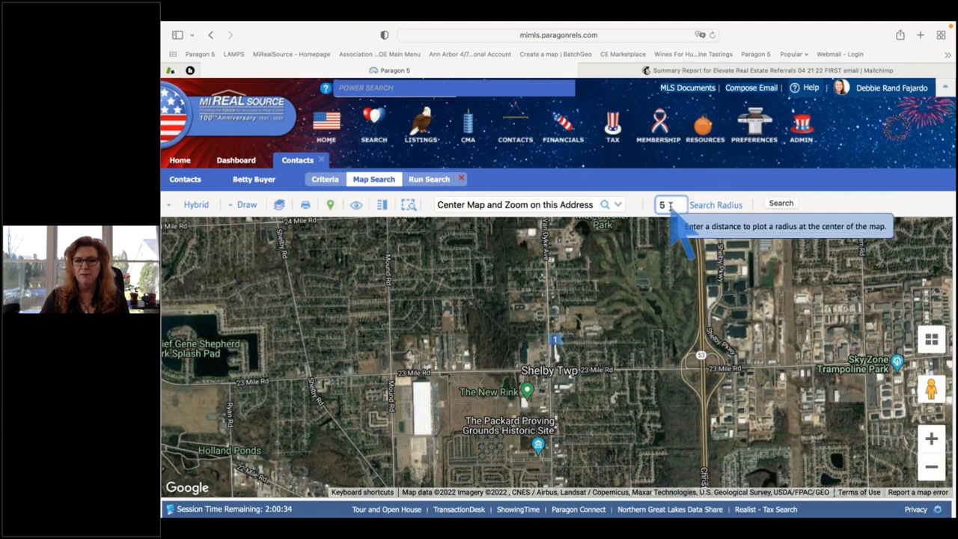
left_click(713, 213)
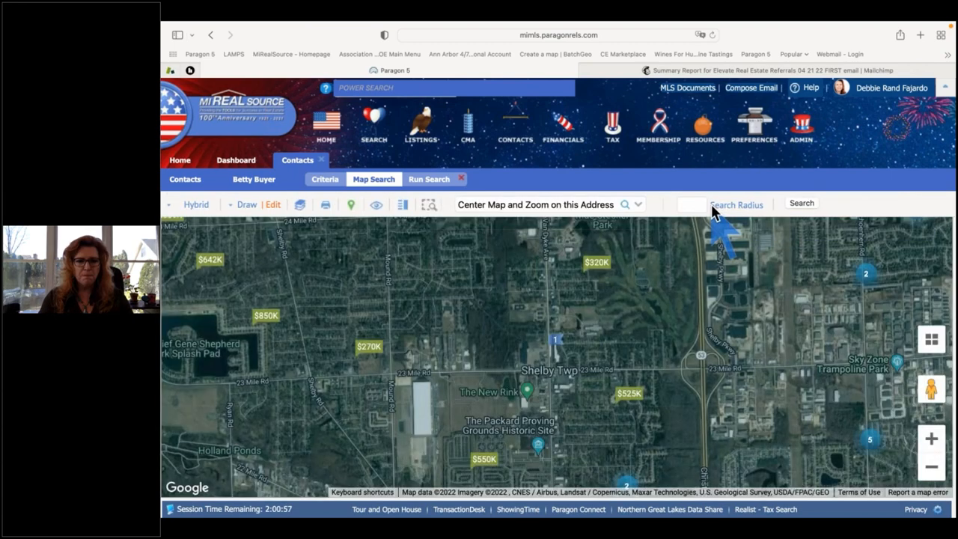
left_click(932, 469)
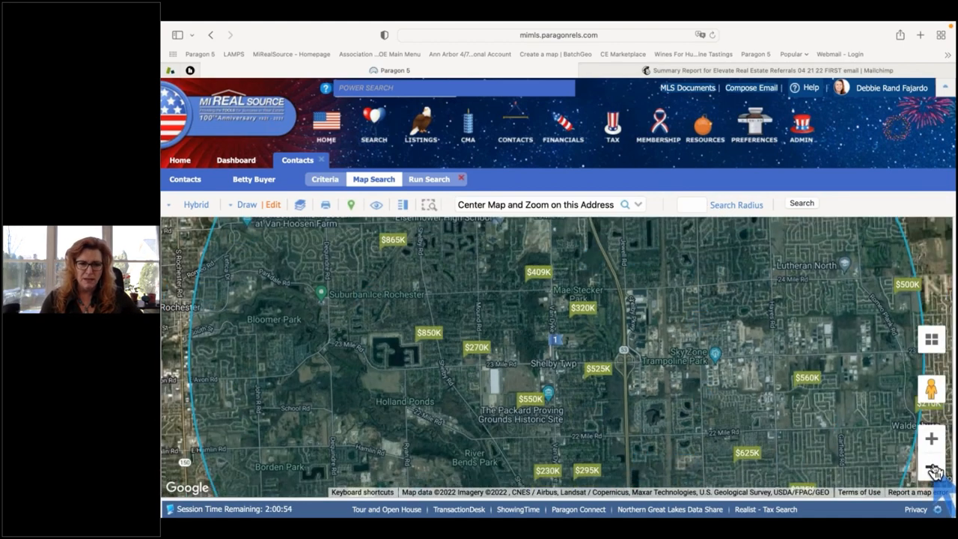
left_click(932, 469)
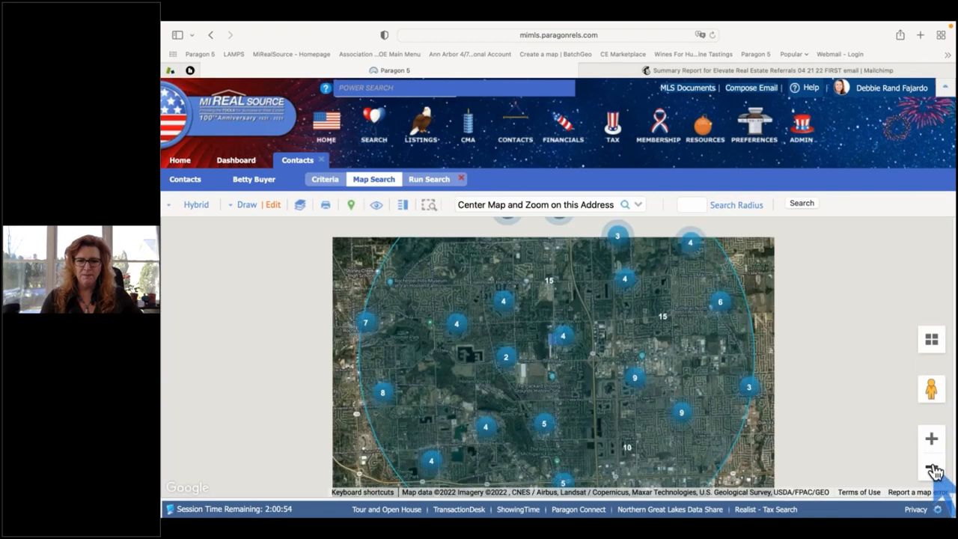
left_click(931, 466)
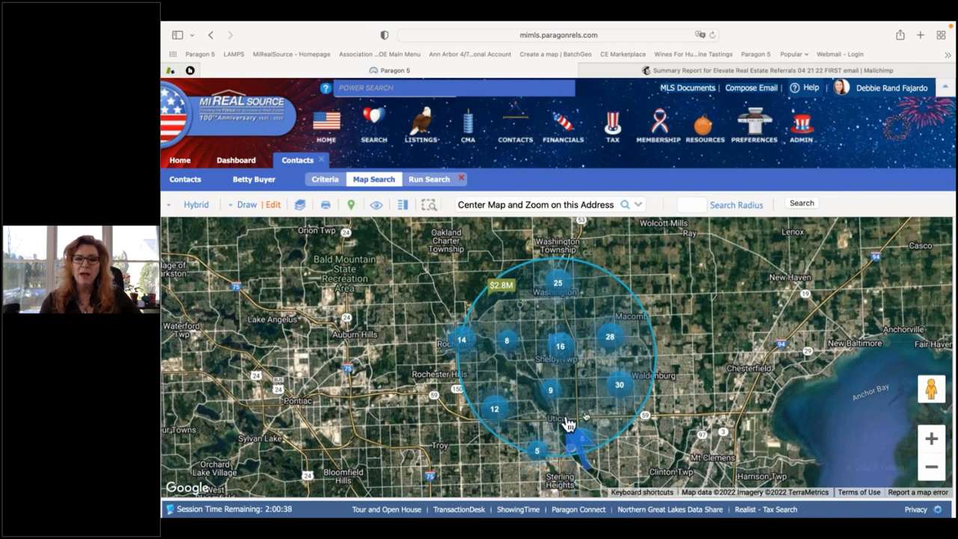
left_click_drag(670, 421, 667, 400)
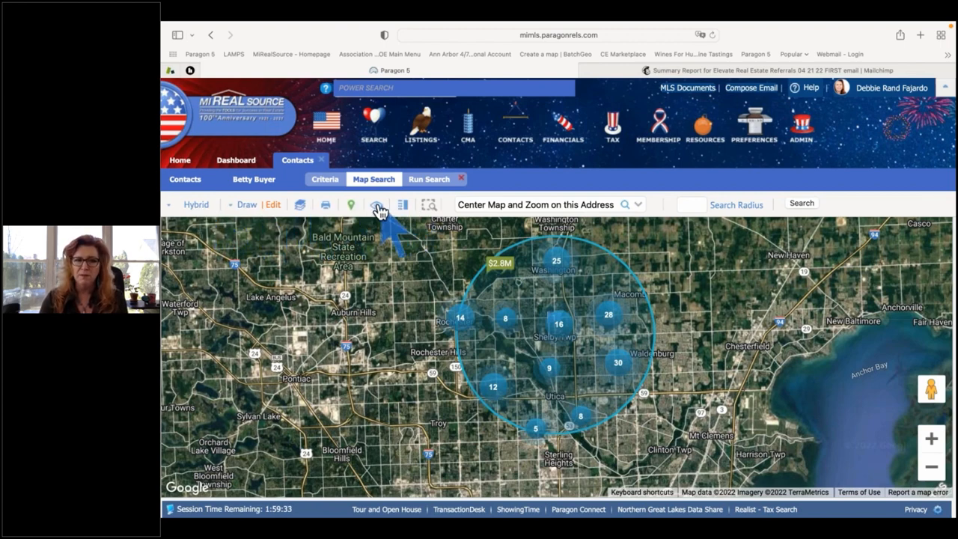
Draw a triangle polygon with corners east of Utica, near Sterling Heights, and west of Utica.
left_click(248, 208)
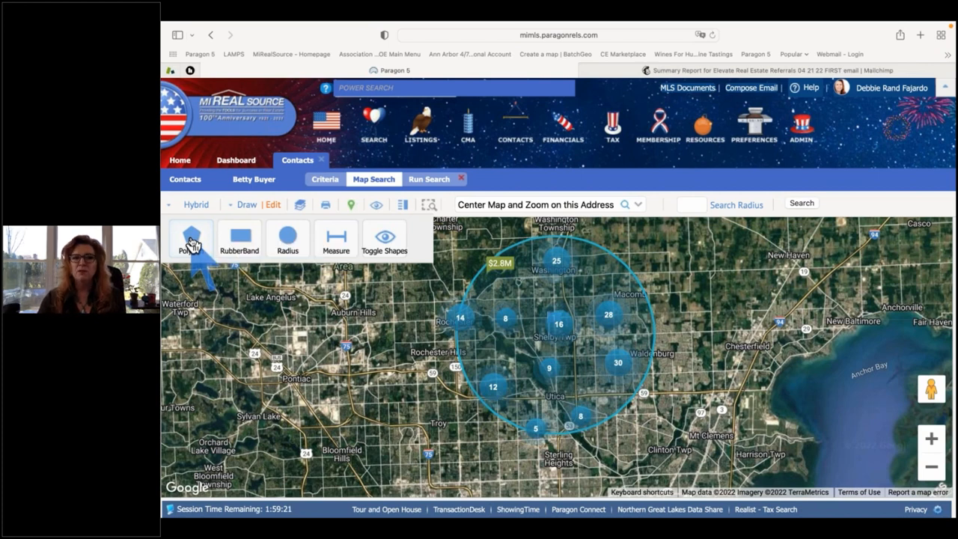
left_click(191, 244)
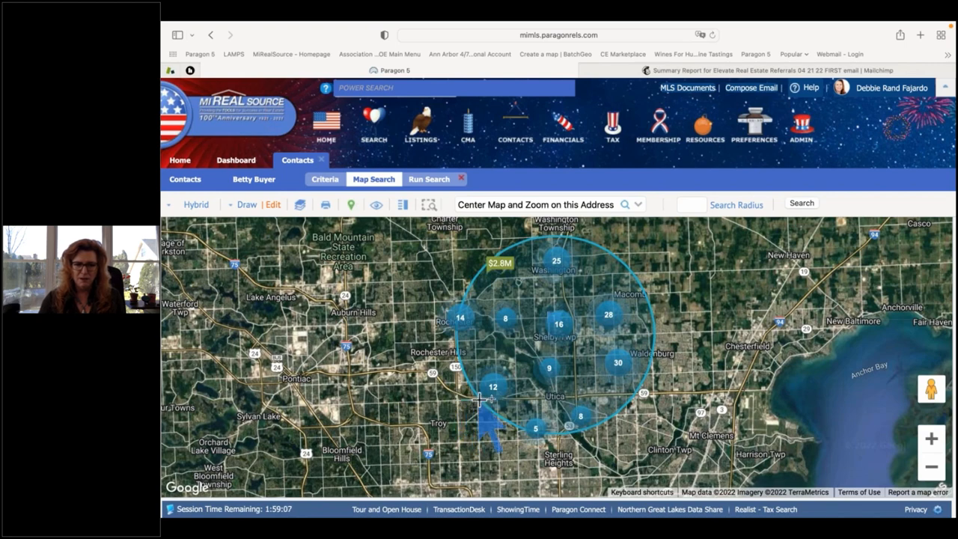
left_click(666, 392)
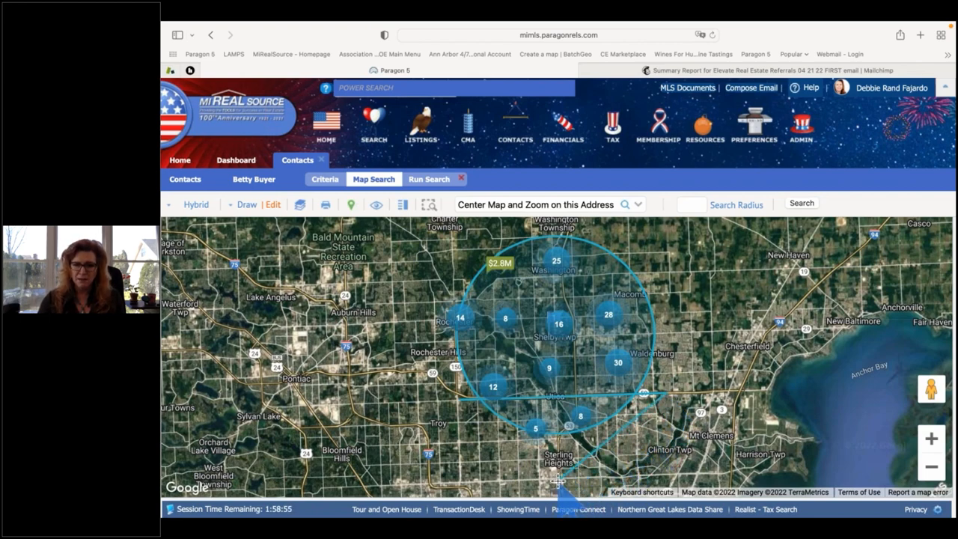
left_click(557, 479)
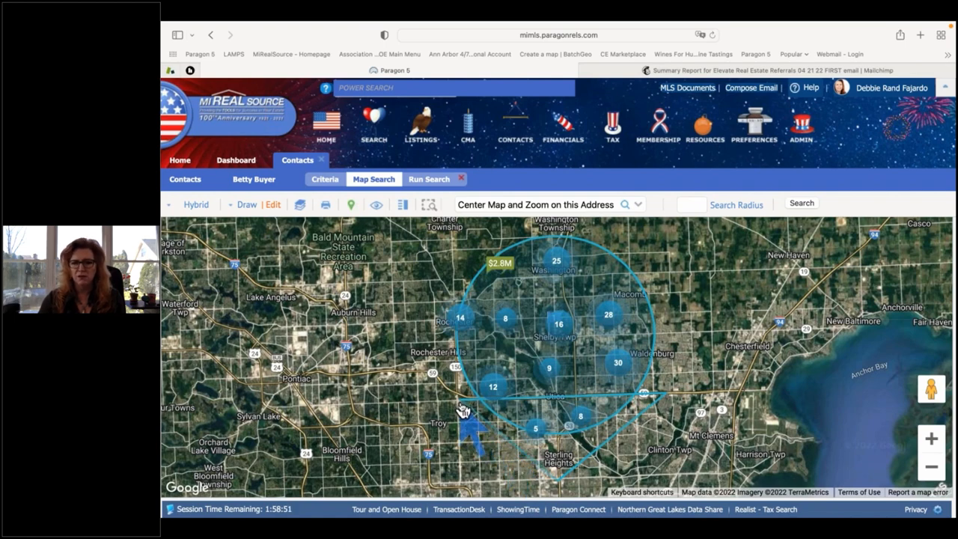
left_click(463, 410)
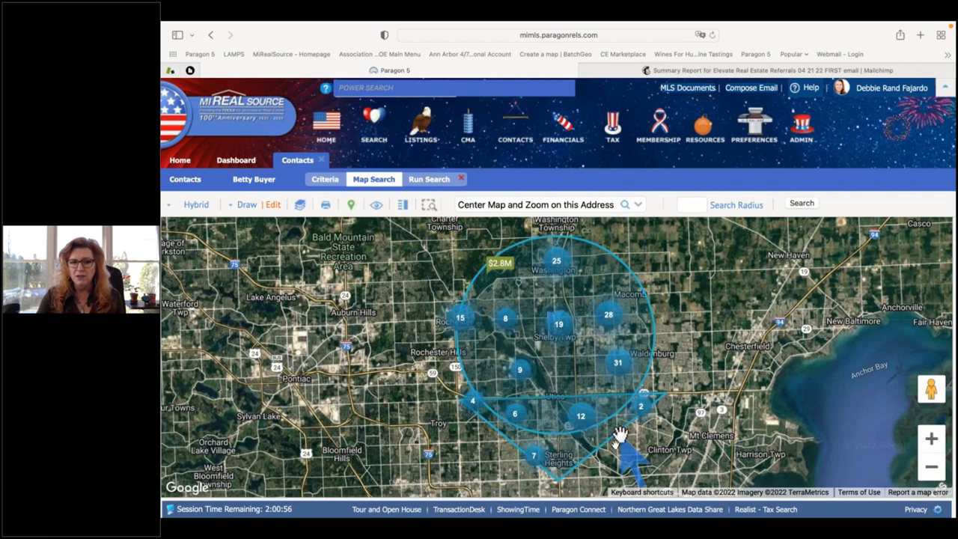
Switch the drawn polygon to Exclude, leaving the 5-mile radius included.
left_click(272, 206)
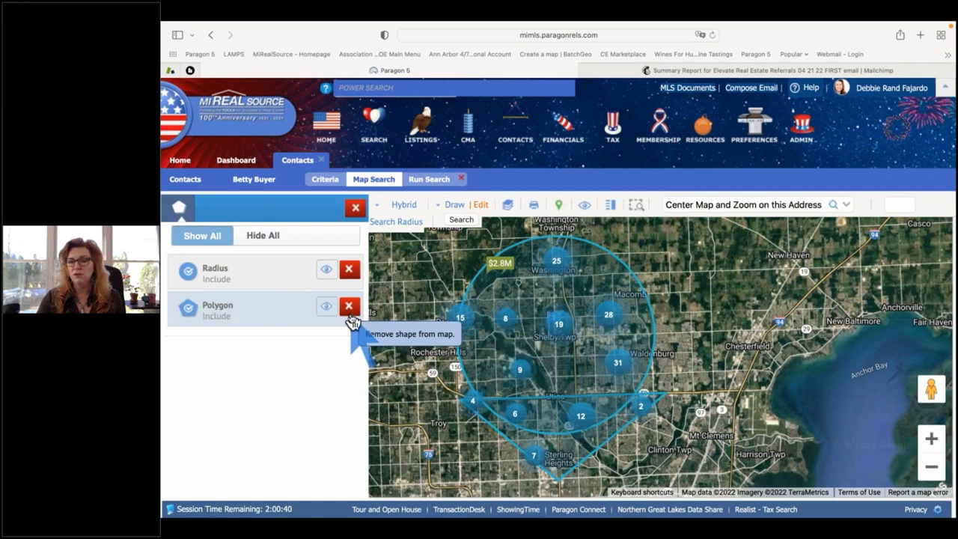
left_click(188, 314)
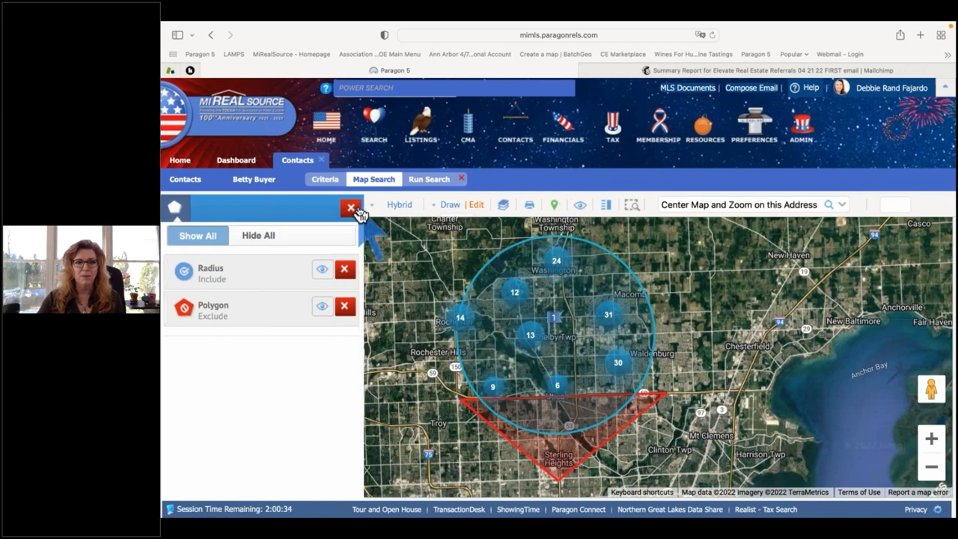
left_click(356, 209)
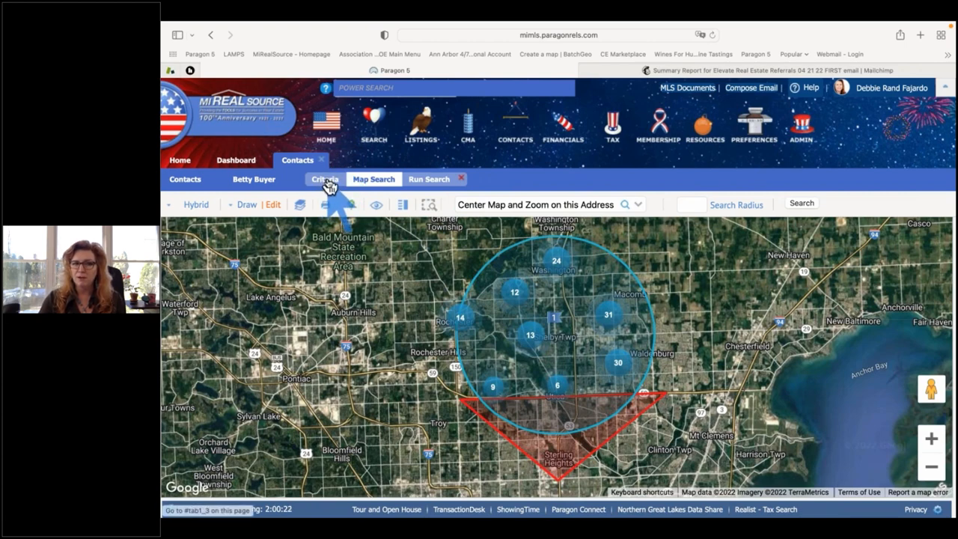
Enter 200,000 as Price Low and 400,000 as Price High in the criteria form.
left_click(327, 185)
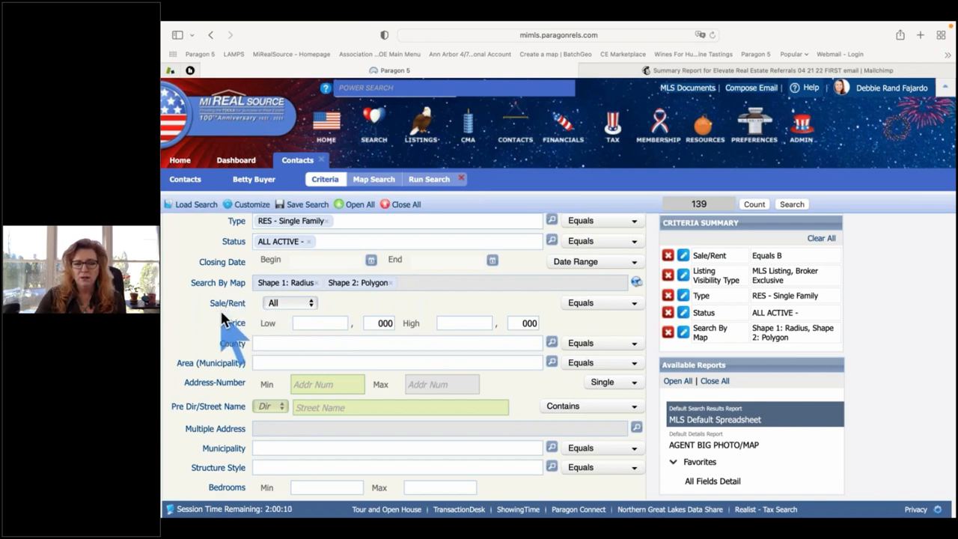
left_click(337, 322)
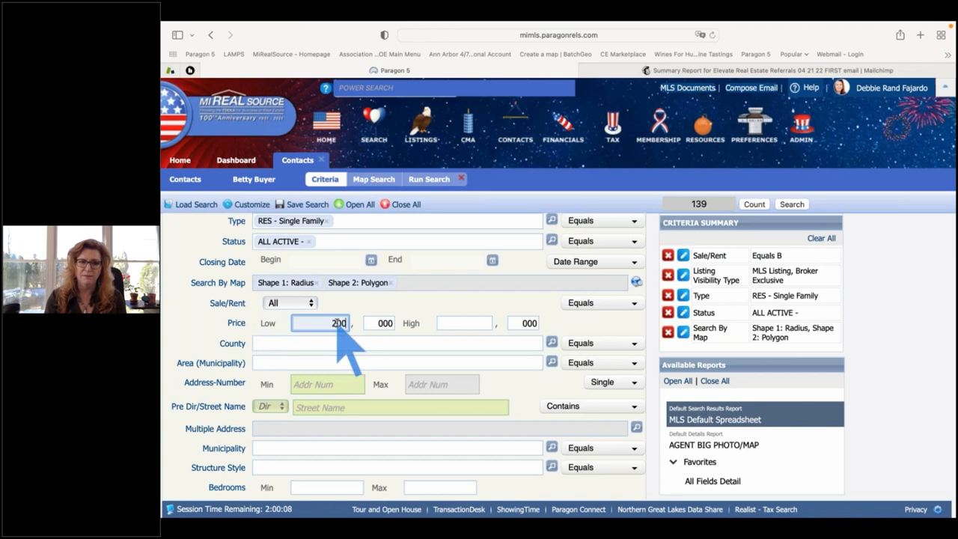
key("Tab")
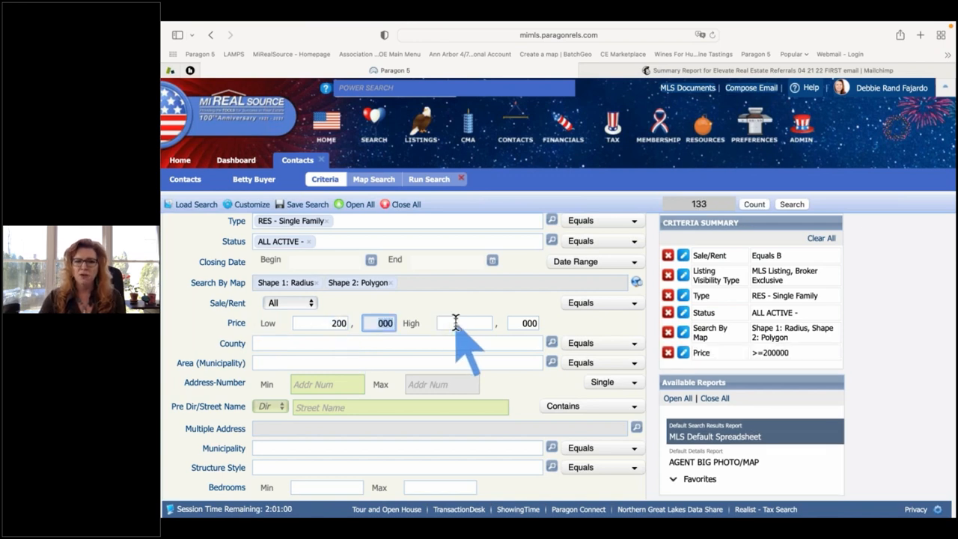
left_click(455, 322)
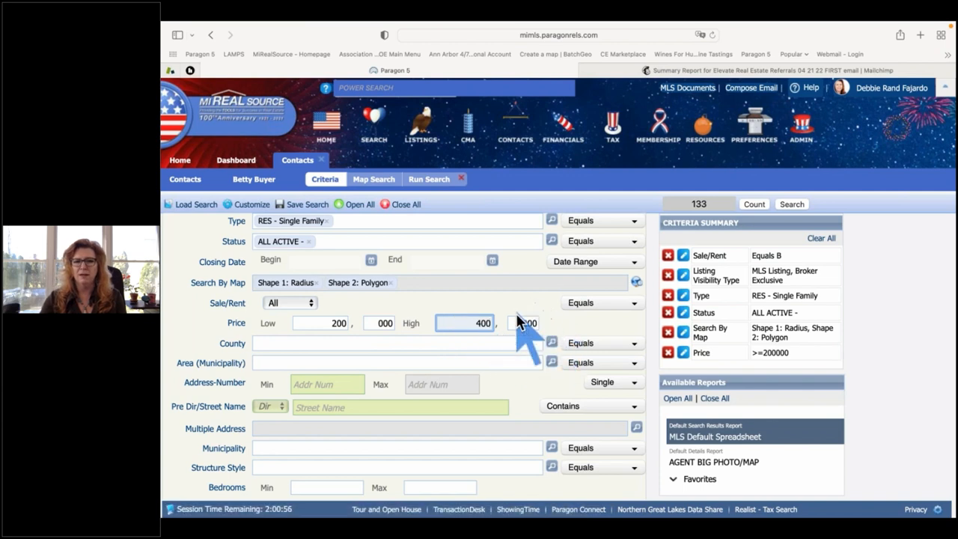
key("Tab")
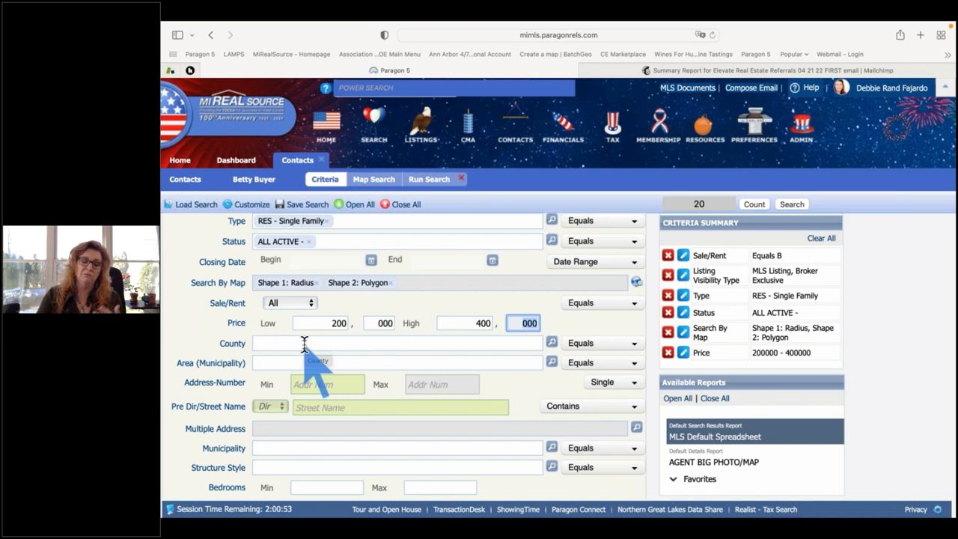
Set the Area (Municipality) criterion's operator to Not Equal To.
left_click(265, 361)
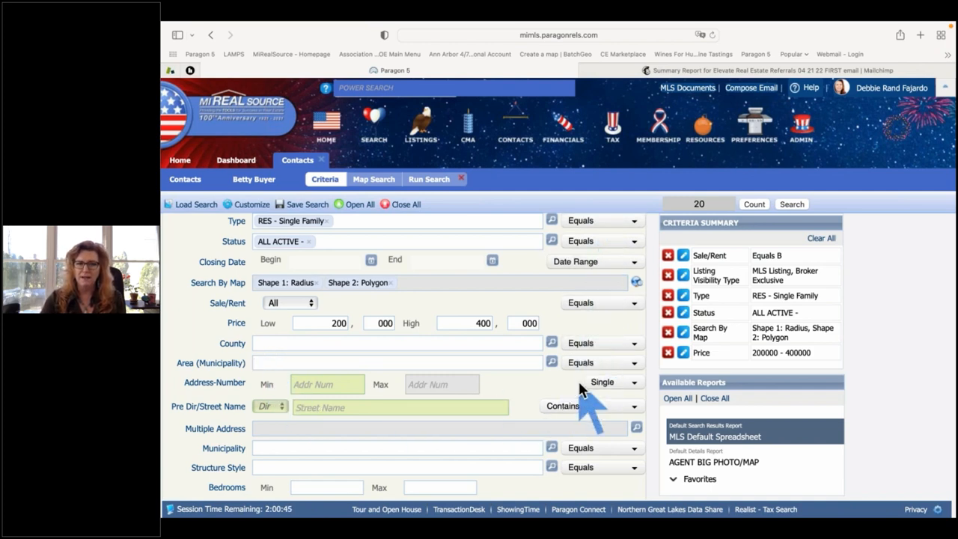
left_click(609, 347)
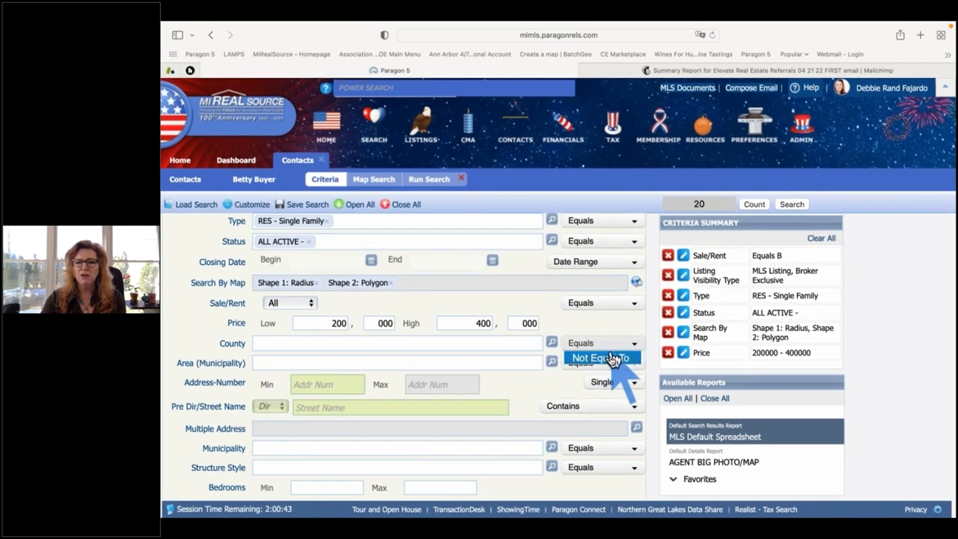
left_click(611, 358)
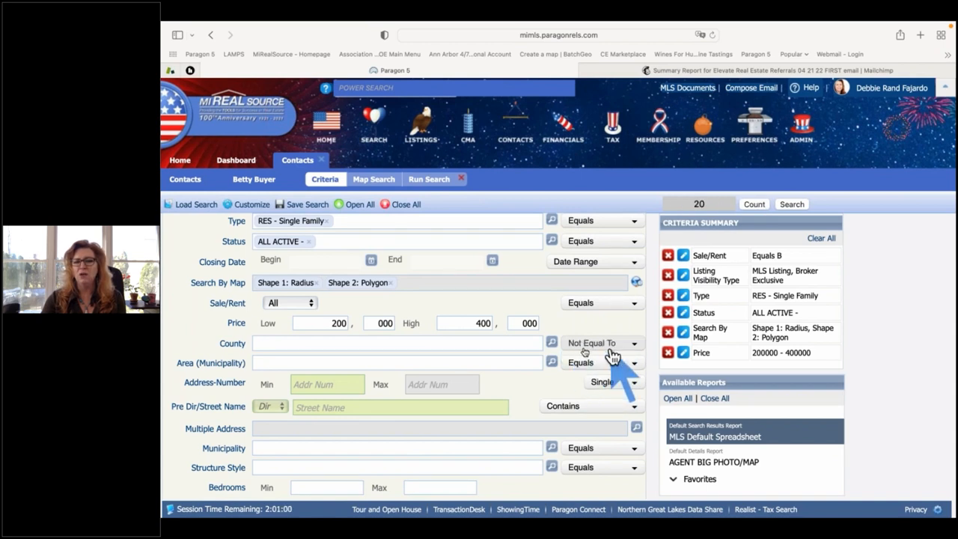
left_click(284, 343)
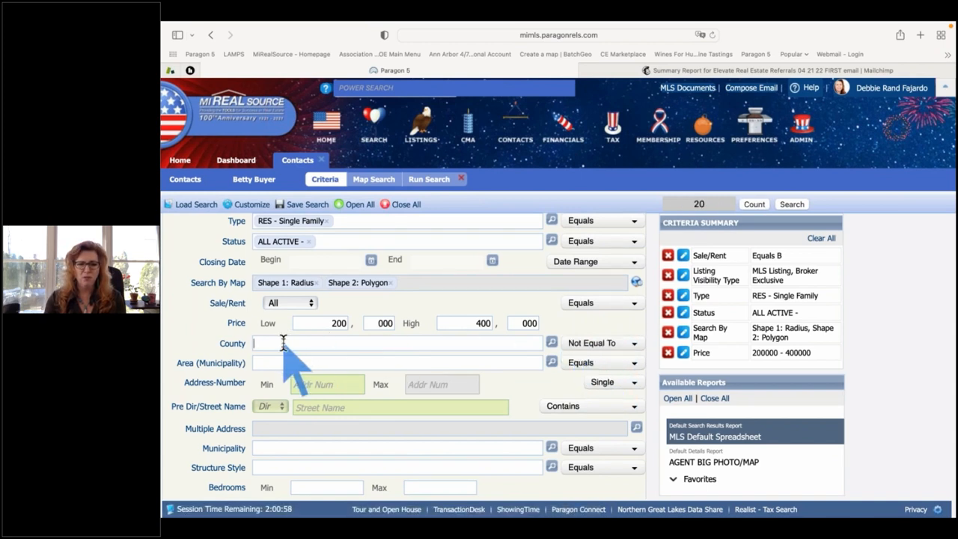
left_click(622, 342)
left_click(600, 358)
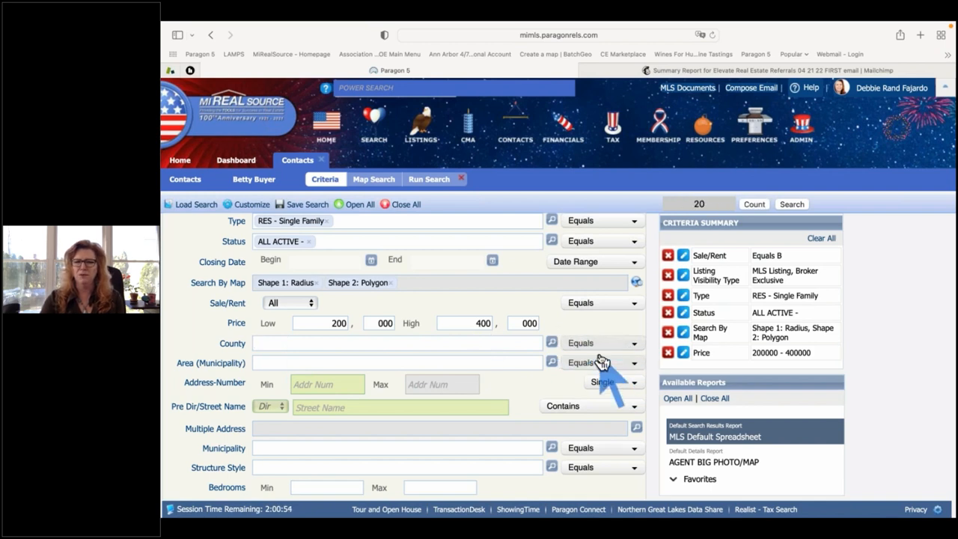
left_click(603, 347)
left_click(606, 359)
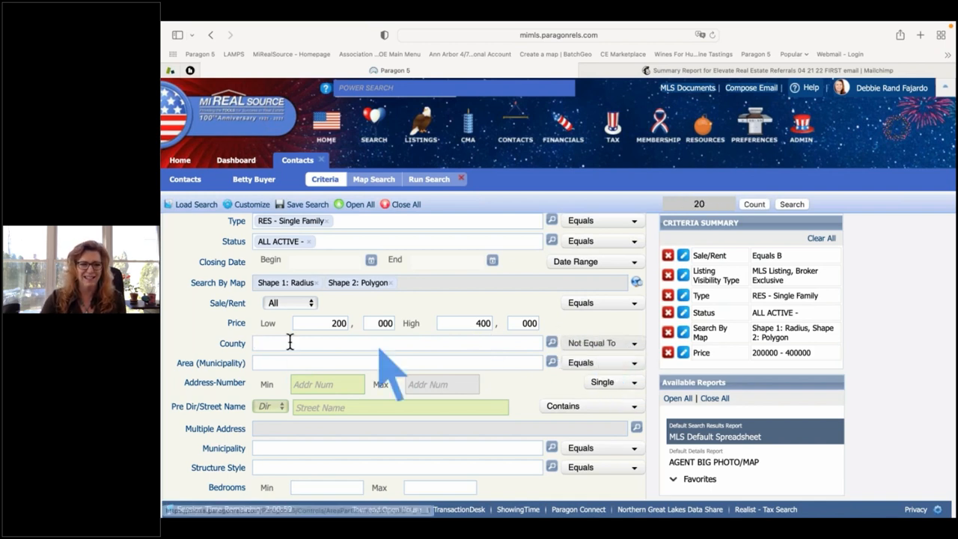
left_click(581, 363)
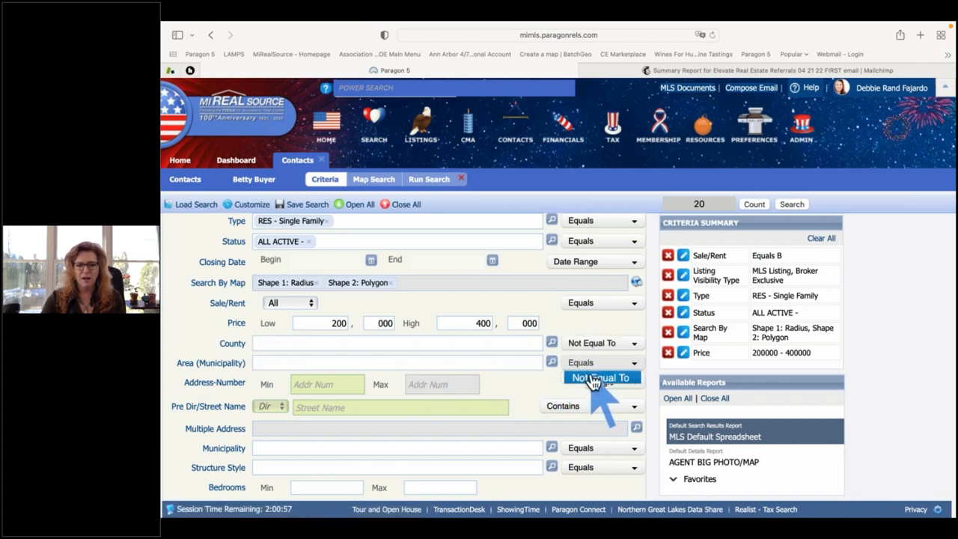
left_click(593, 378)
left_click(271, 362)
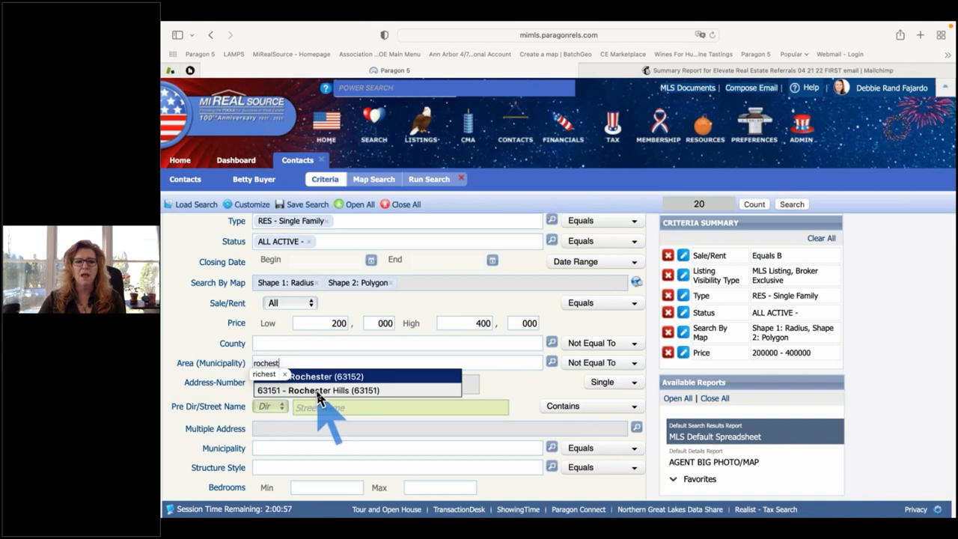
Pick 63151 Rochester Hills and 63152 Rochester as the excluded areas.
left_click(317, 391)
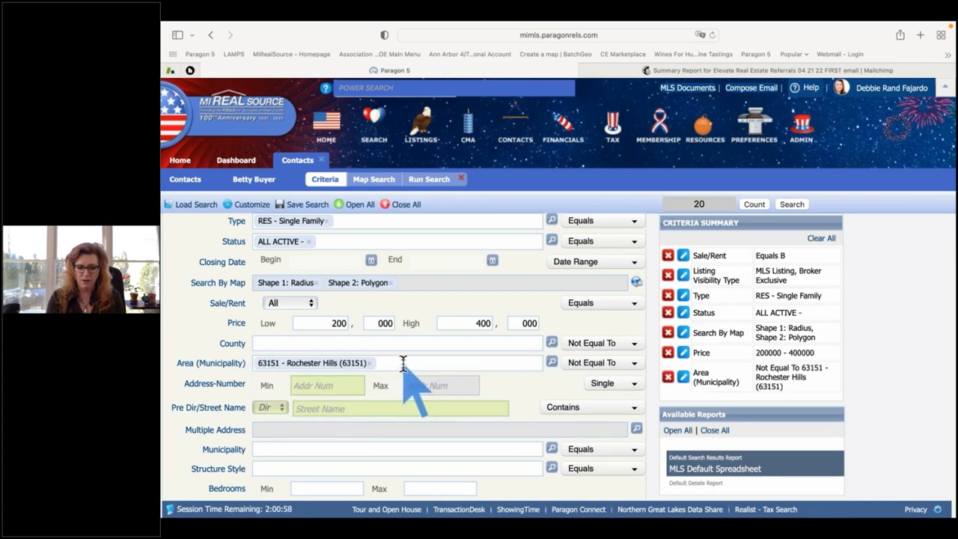
type("roch")
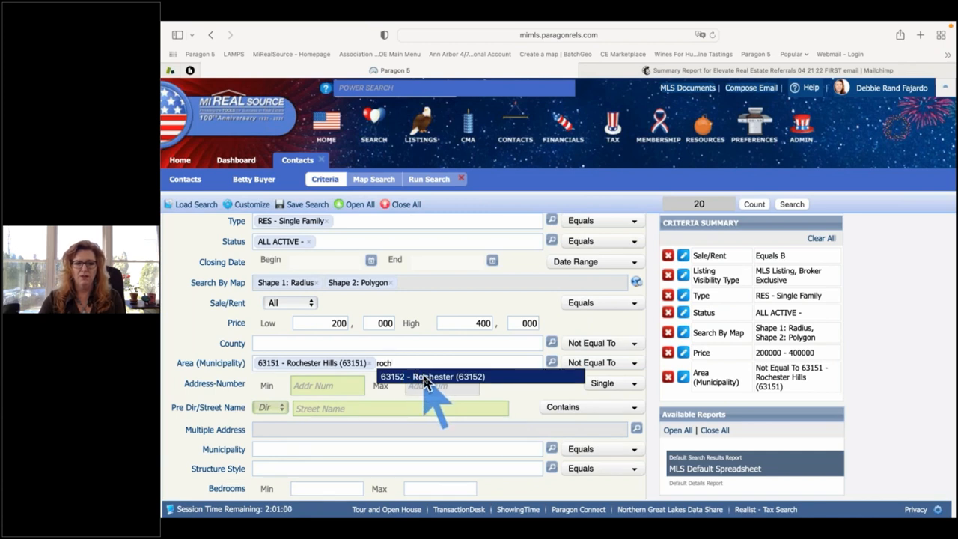
left_click(412, 378)
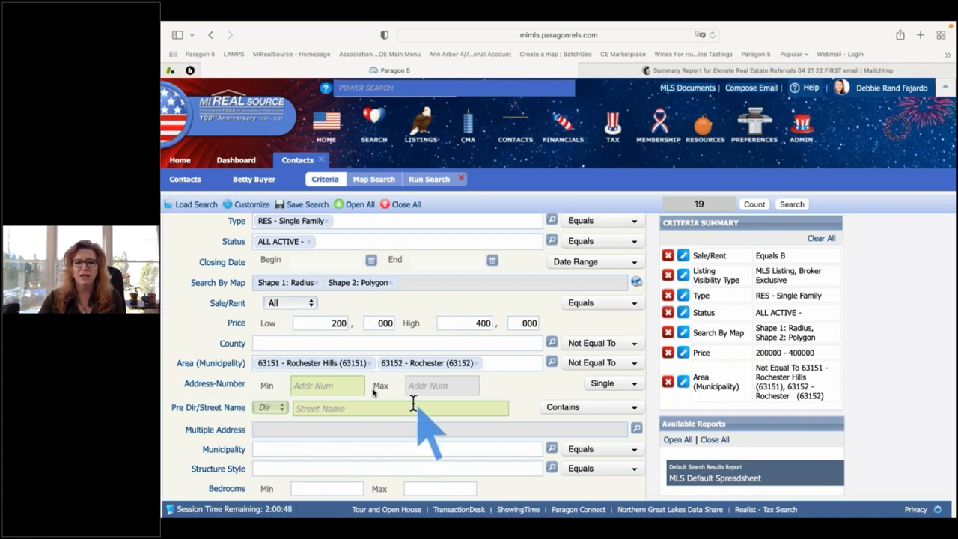
Enter 3 in Bedrooms Min and 2 in Bathrooms Total Min.
scroll(370, 400, "down", 5)
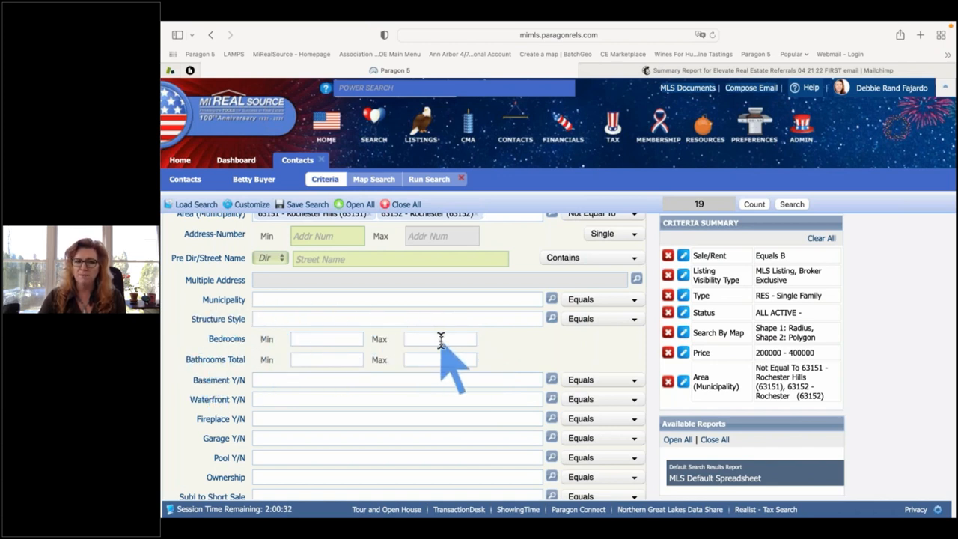
left_click(322, 339)
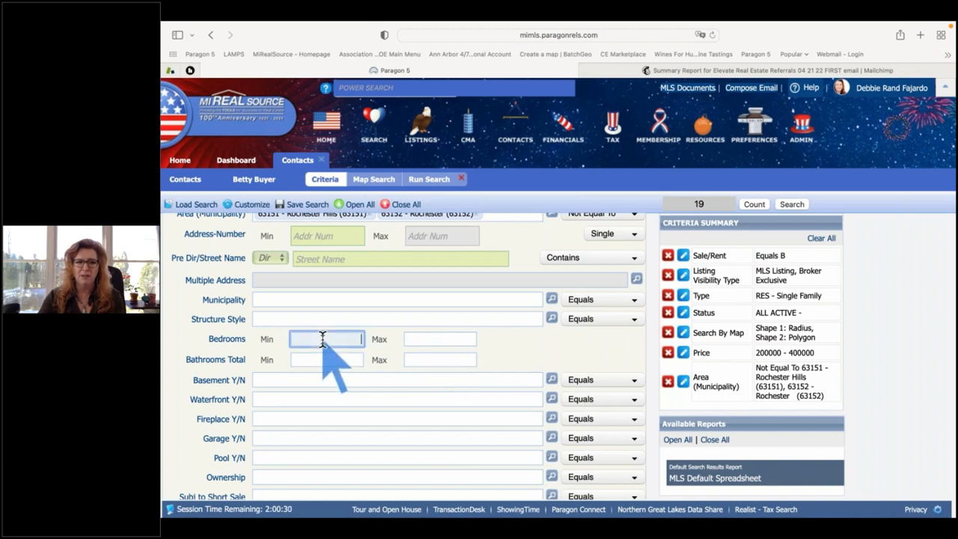
type("3")
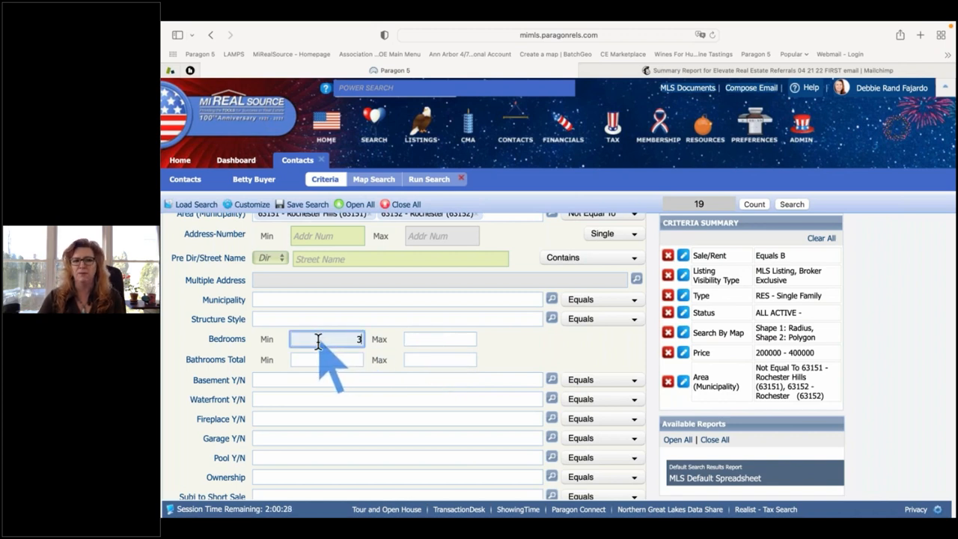
left_click(419, 339)
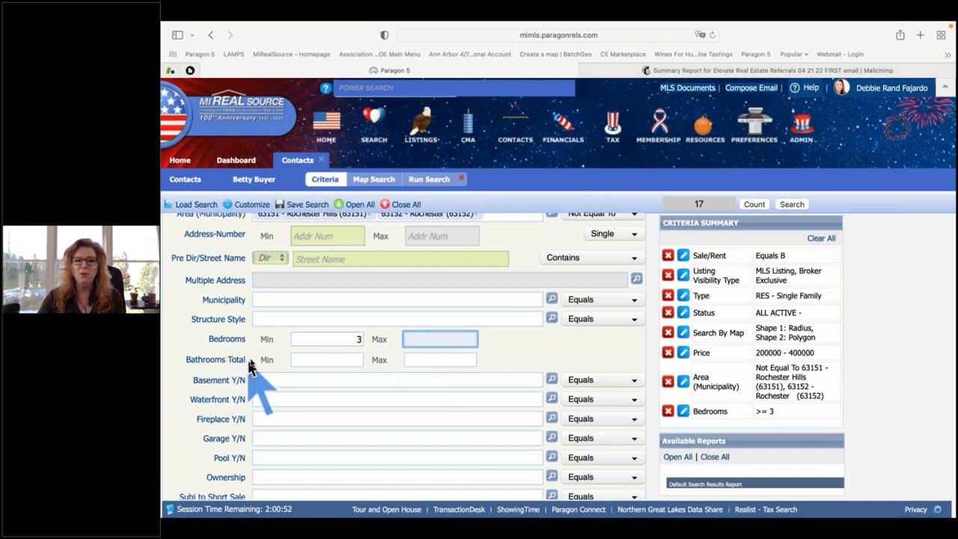
left_click_drag(249, 361, 181, 370)
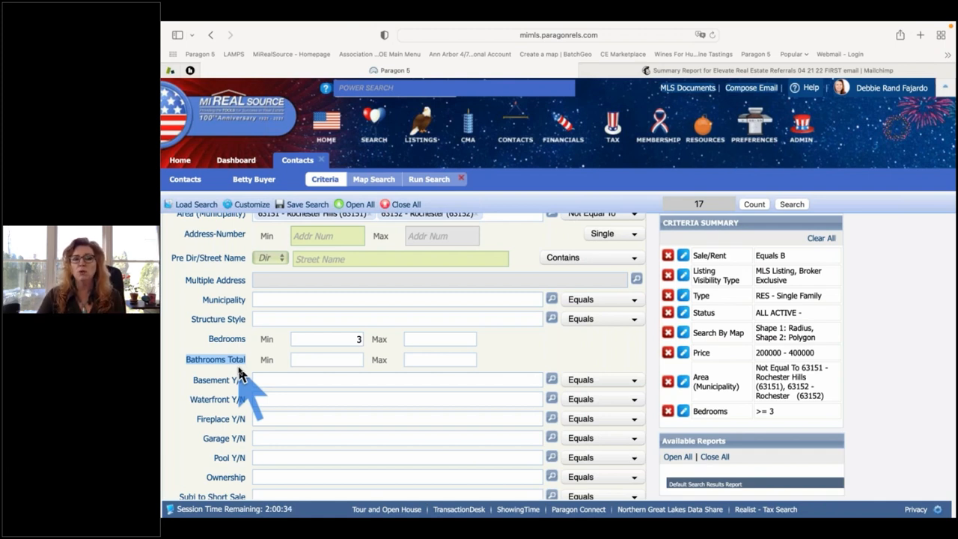
left_click(315, 360)
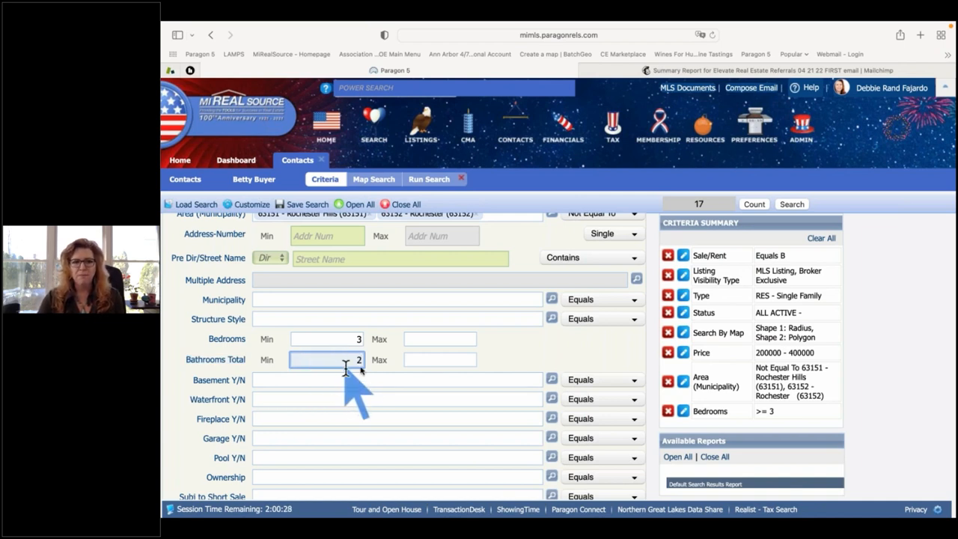
type("2")
key("Tab")
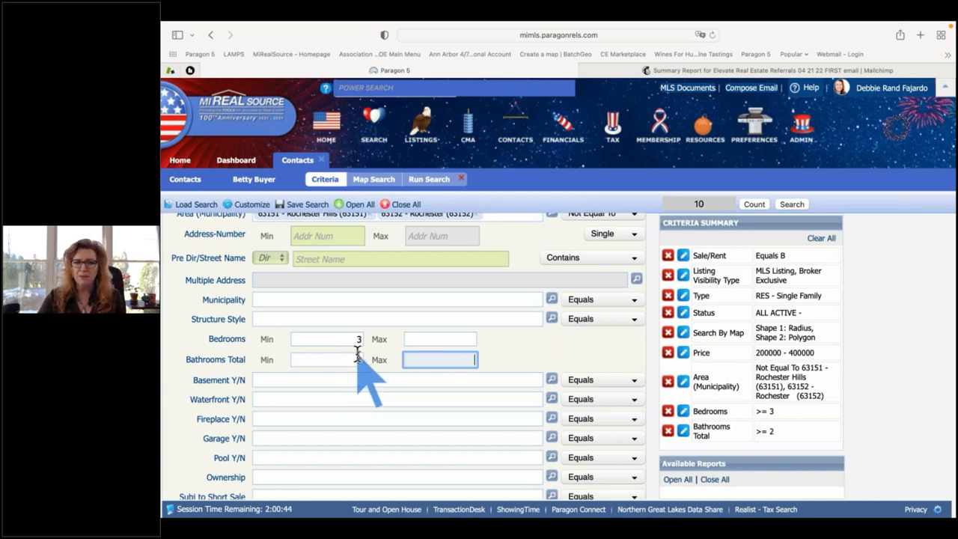
Set Bathrooms Full Min to 2 under Secondary Criteria, narrowing the search to 9 listings.
scroll(583, 364, "down", 1)
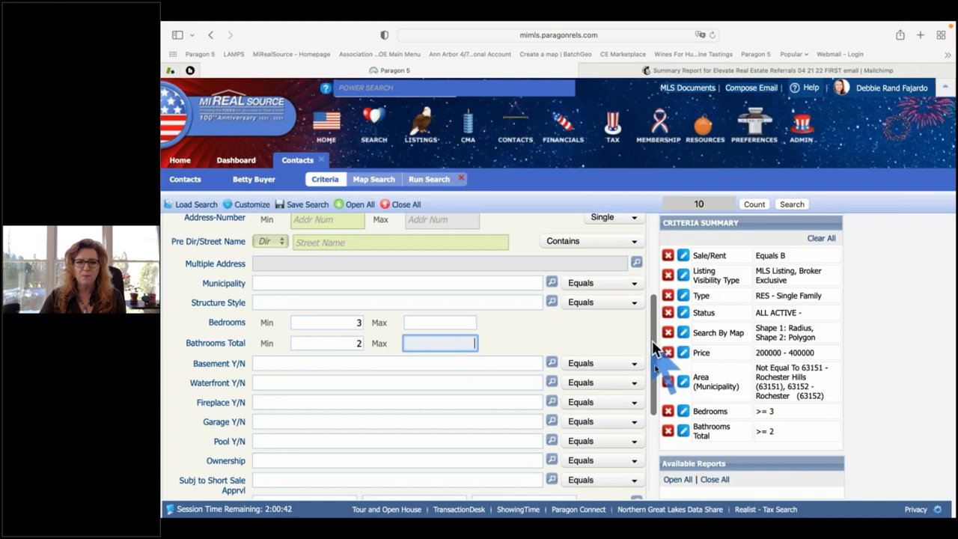
left_click_drag(651, 322, 655, 449)
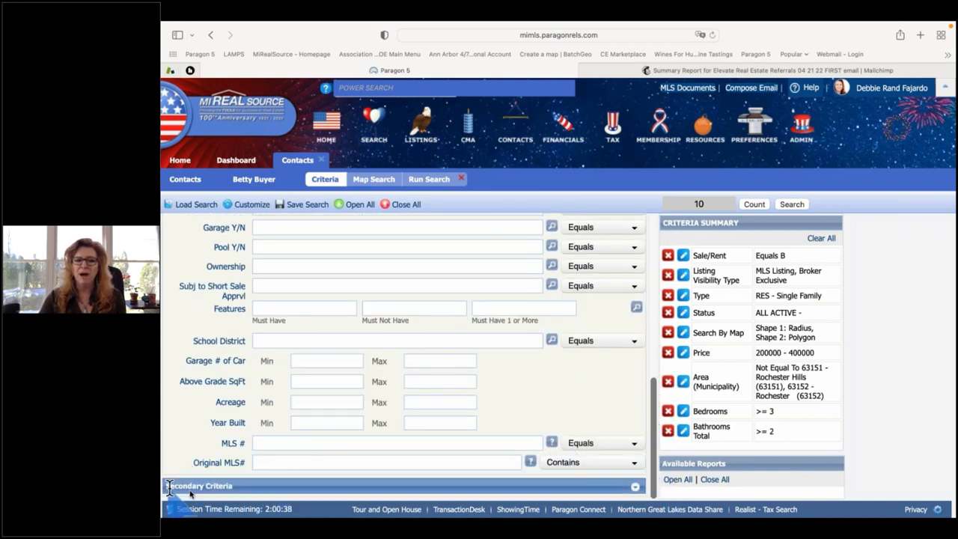
left_click(638, 489)
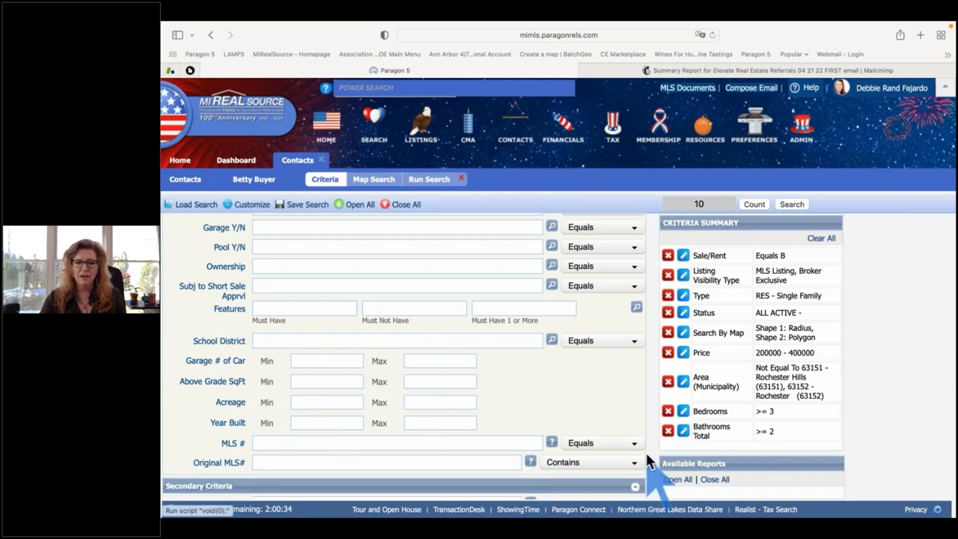
scroll(618, 425, "down", 5)
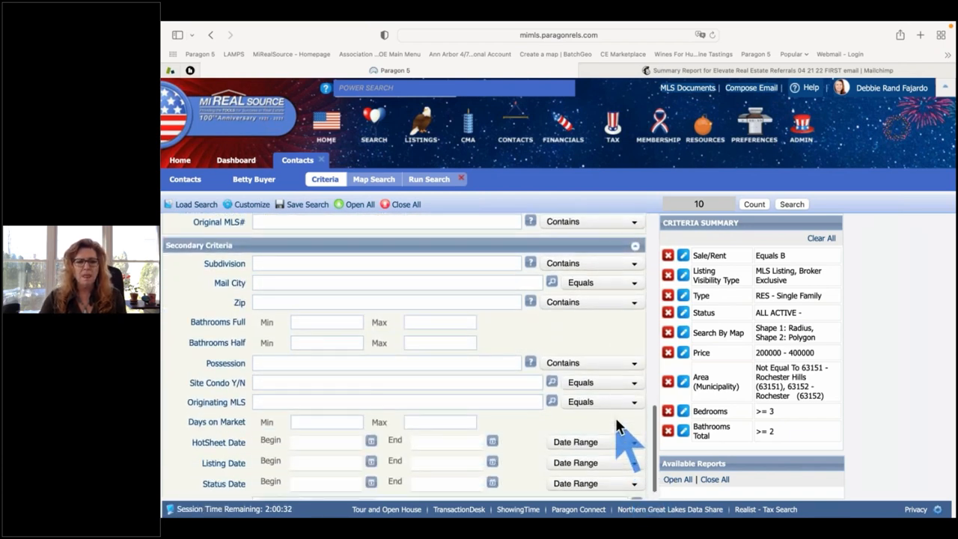
scroll(618, 426, "up", 1)
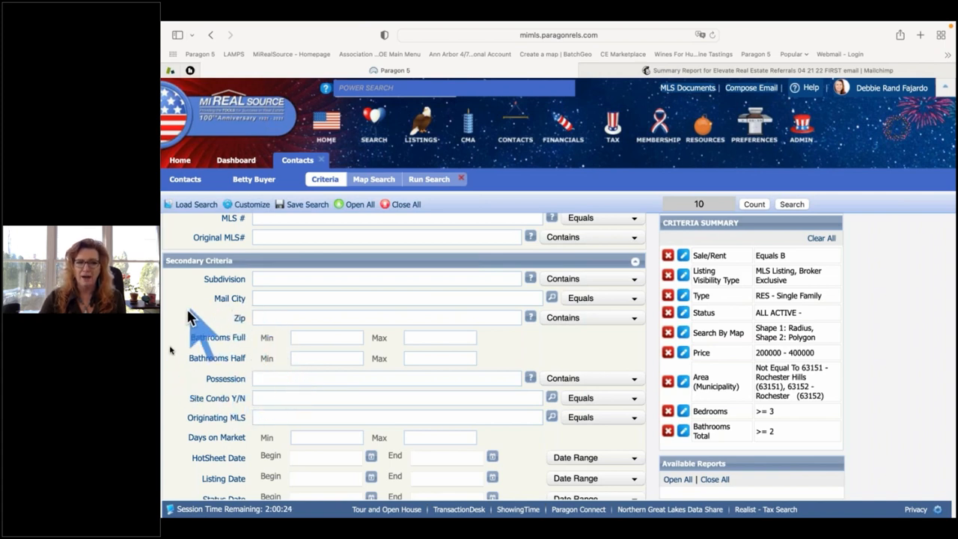
left_click(316, 359)
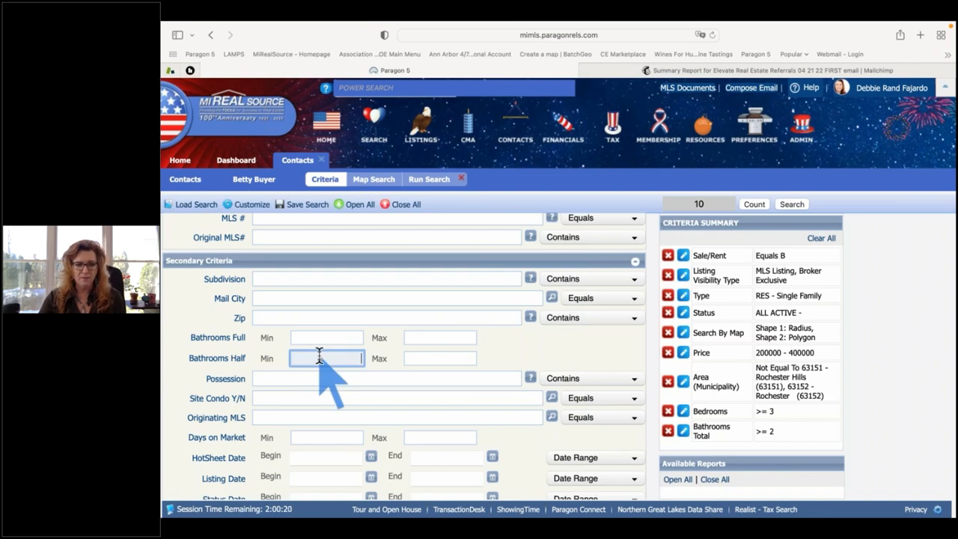
left_click(323, 337)
type("2")
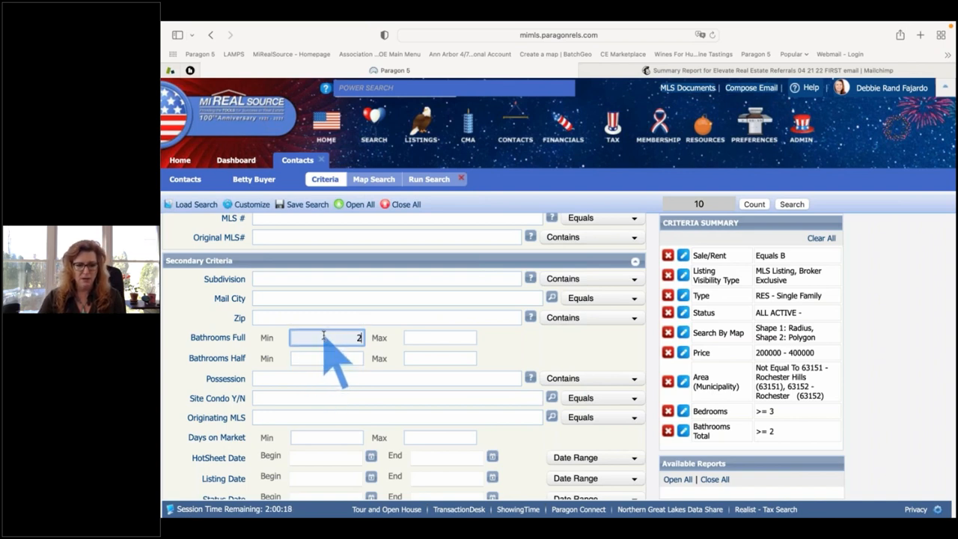
key("Tab")
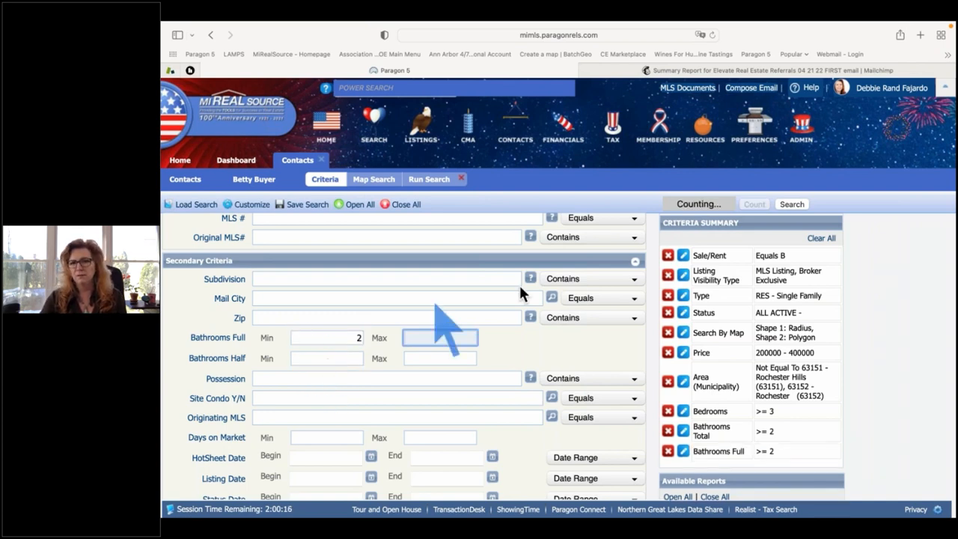
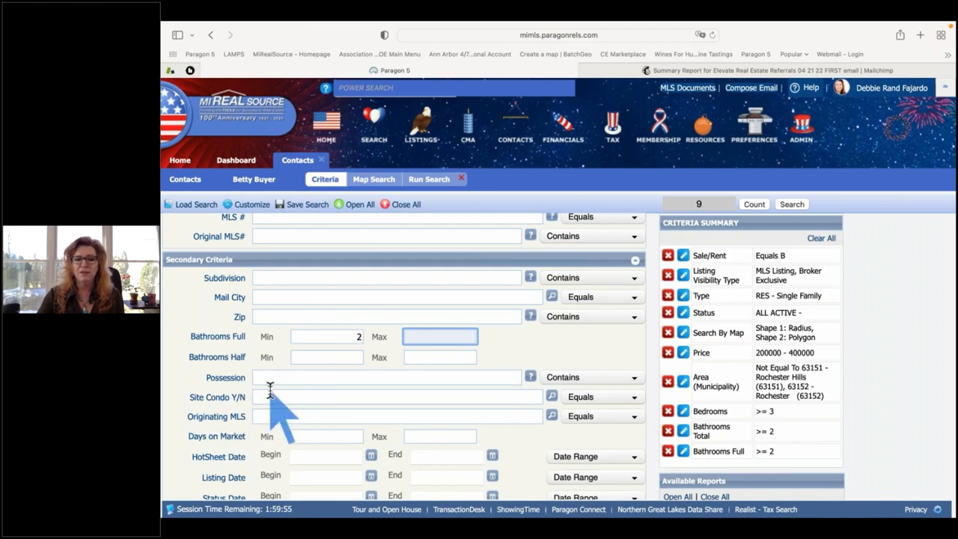
Select the Features criterion and try typing 'Basement' as a feature, then clear it.
scroll(270, 390, "down", 1)
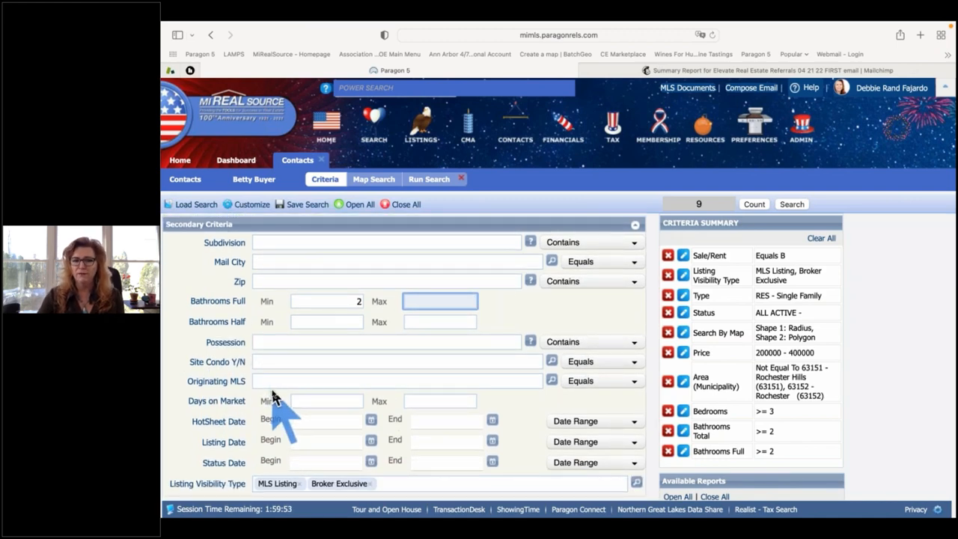
scroll(271, 397, "up", 1)
scroll(273, 389, "up", 6)
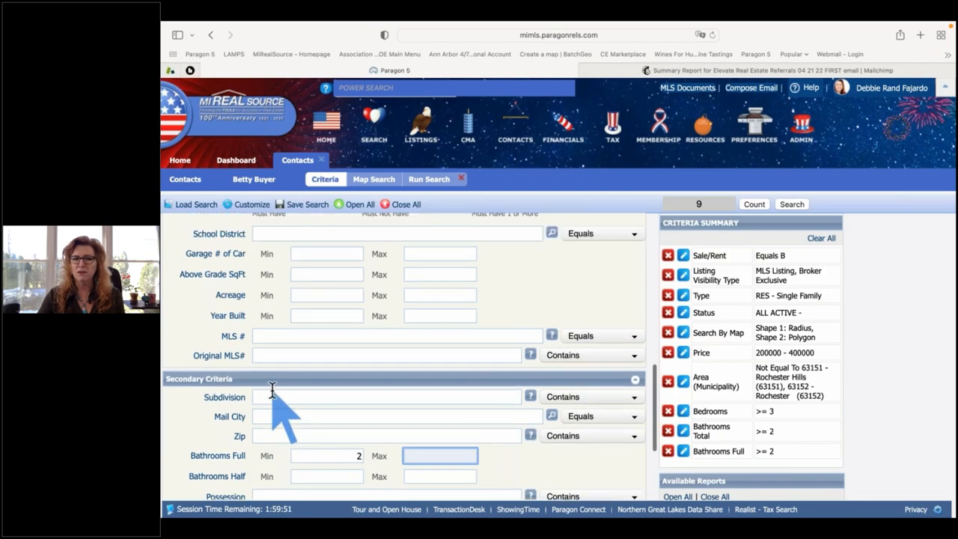
scroll(272, 387, "up", 2)
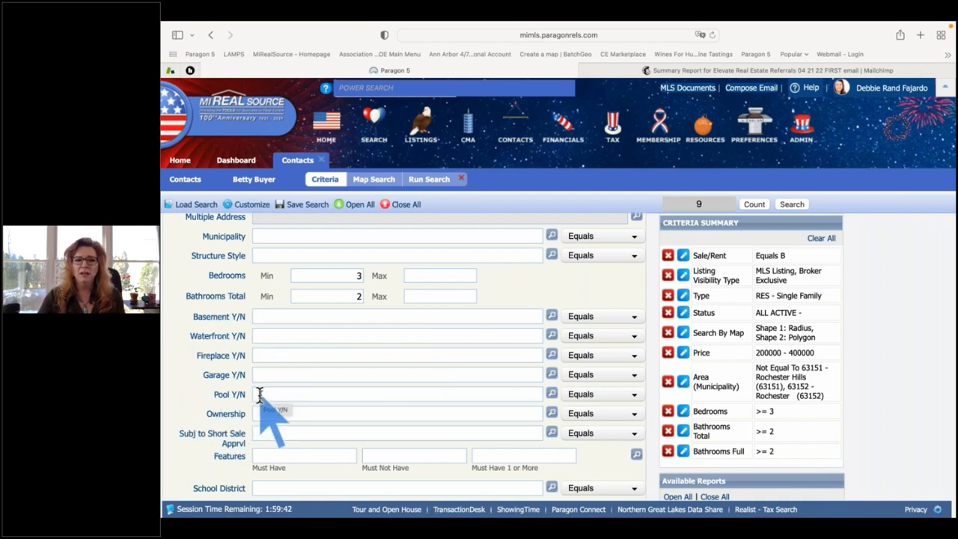
scroll(275, 448, "down", 1)
scroll(275, 447, "down", 3)
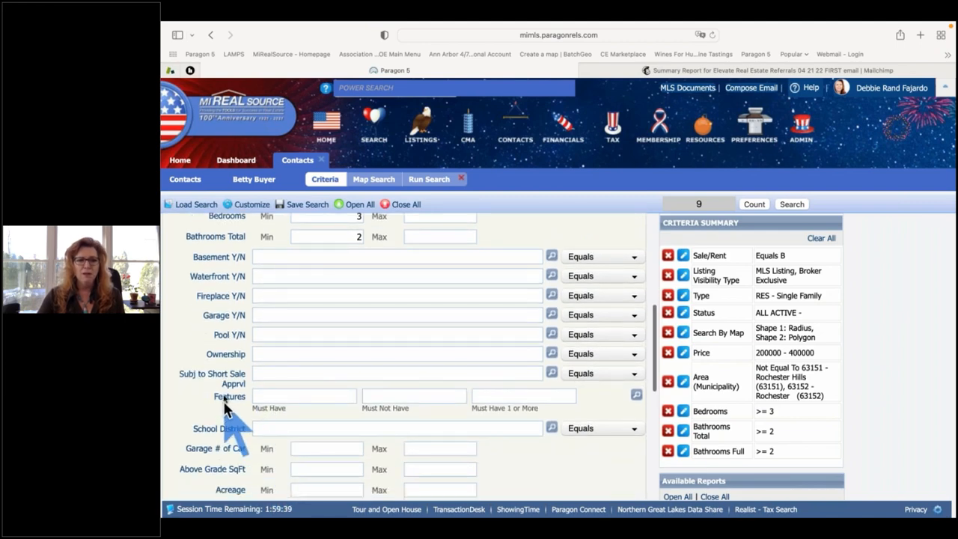
double_click(235, 398)
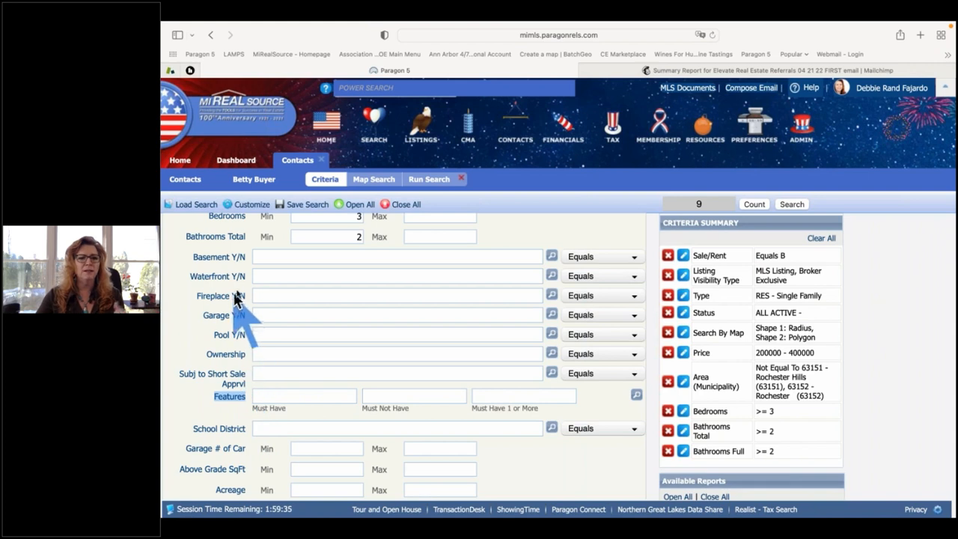
left_click(501, 396)
type("Basement")
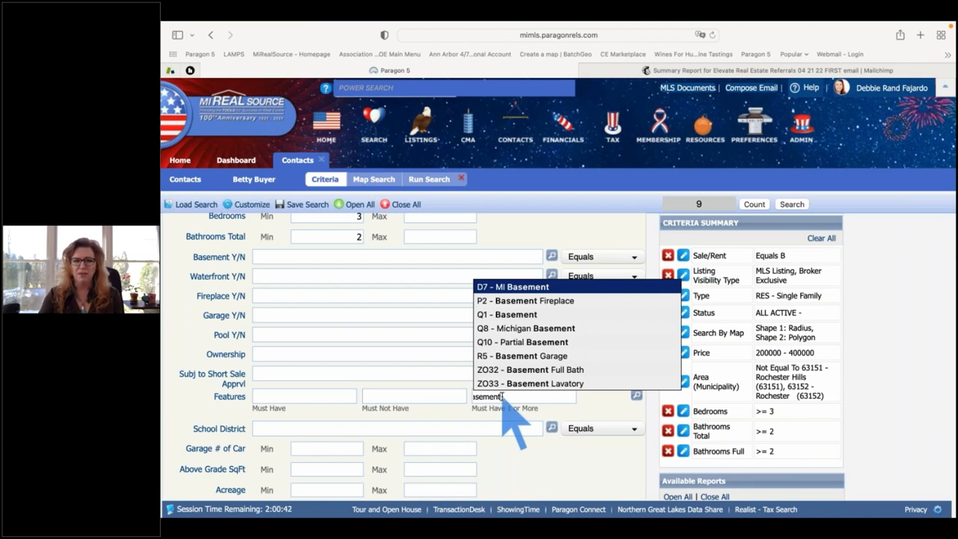
key("BackSpace")
key("BackSpace")
key("BackSpace")
key("BackSpace")
key("BackSpace")
key("BackSpace")
key("BackSpace")
key("BackSpace")
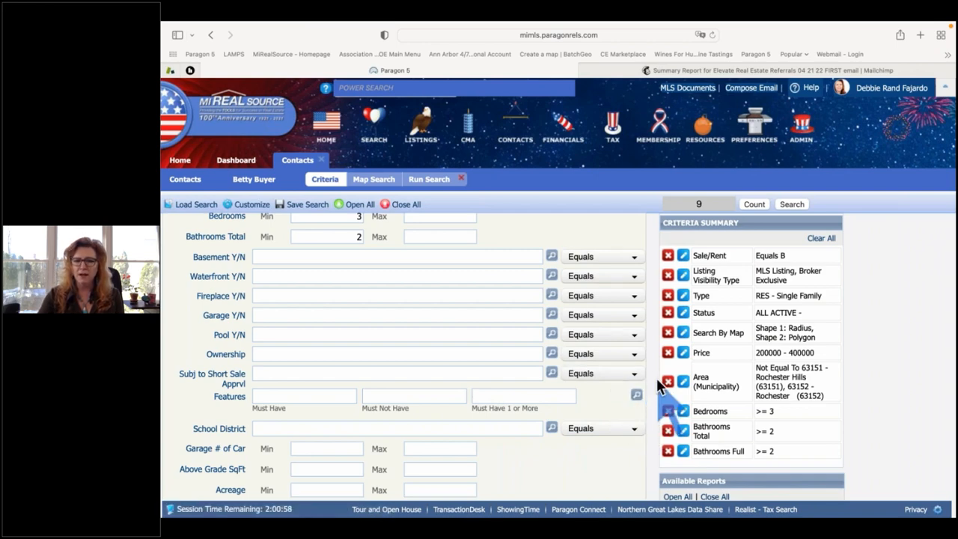
Open the full features list under D - Basement Type and mark D7 MI Basement as Must Not Have.
left_click(634, 394)
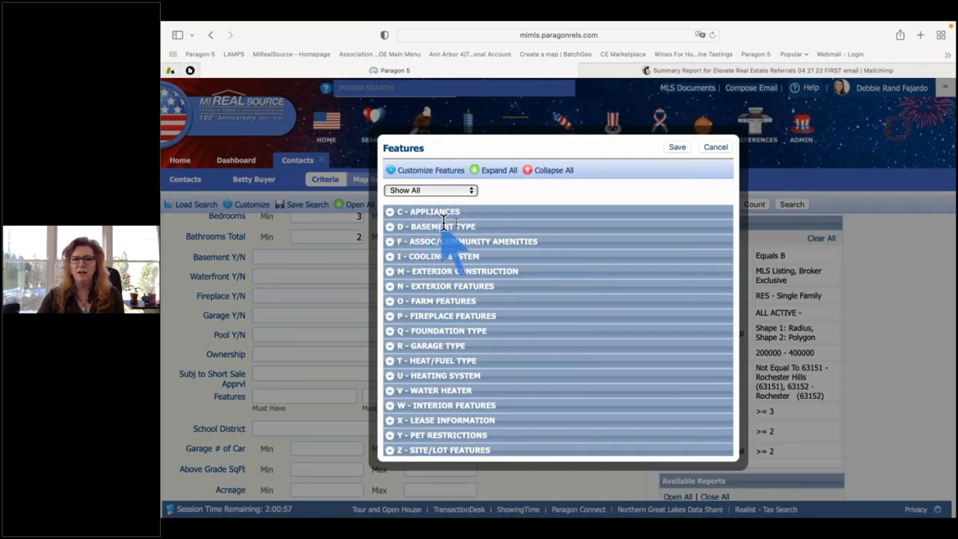
left_click(390, 228)
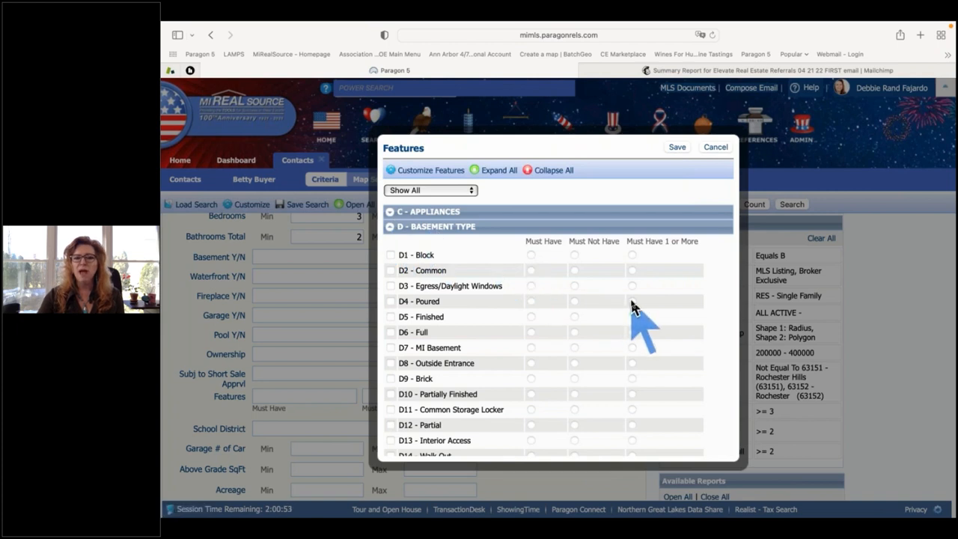
scroll(631, 307, "down", 2)
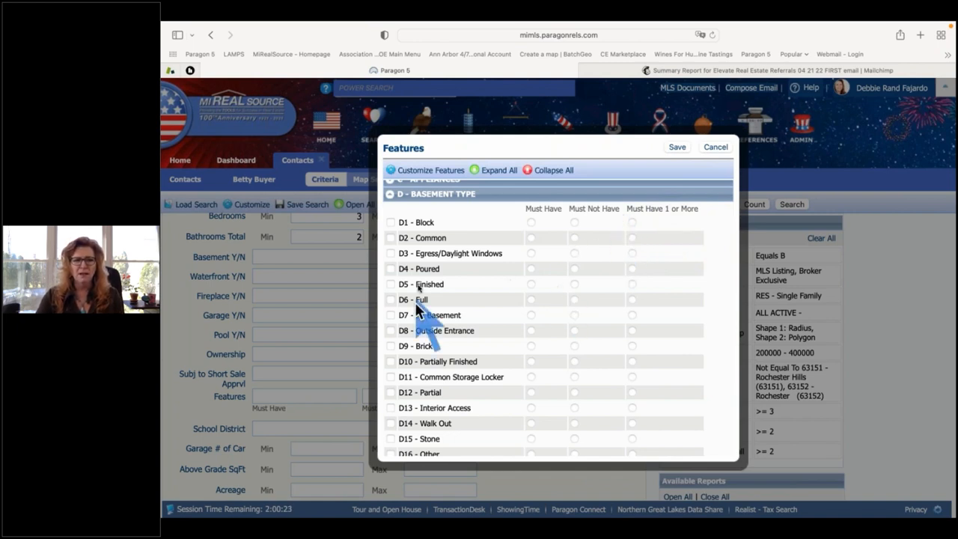
scroll(458, 368, "down", 2)
scroll(458, 366, "down", 3)
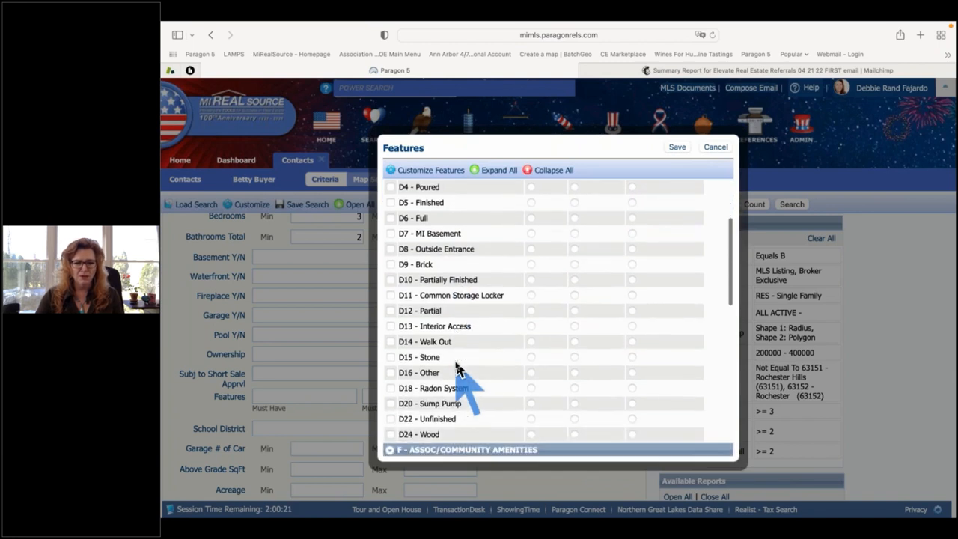
scroll(458, 367, "up", 2)
scroll(442, 329, "up", 2)
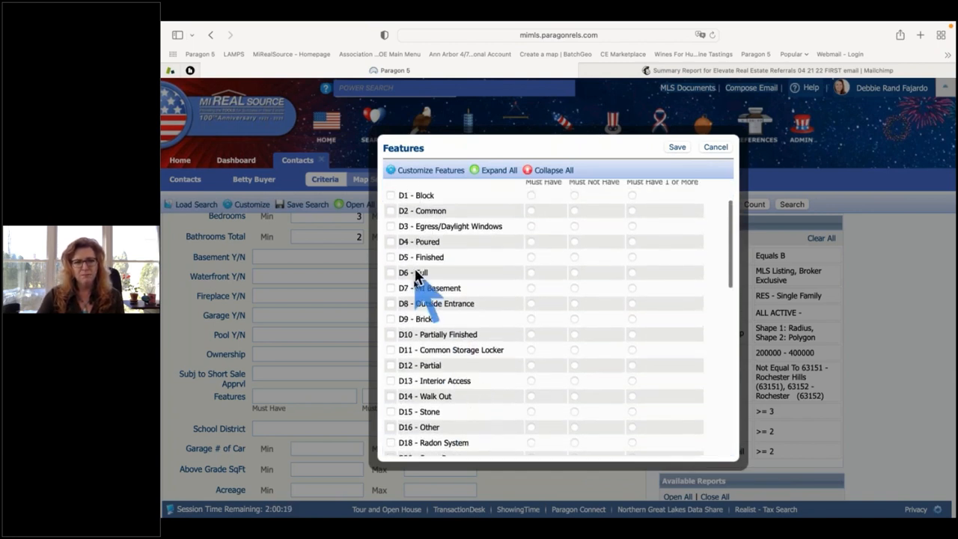
left_click(574, 289)
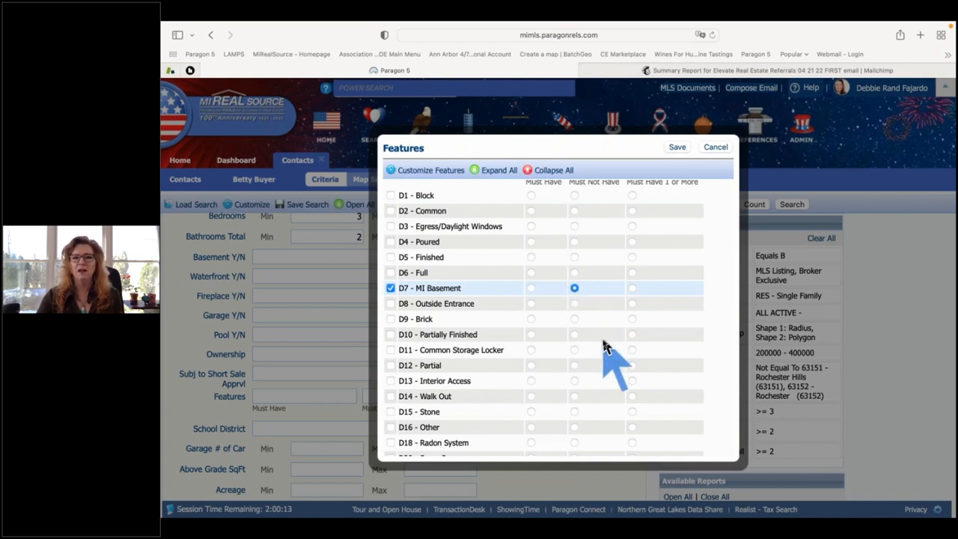
Mark Block, Brick, Common Storage Locker, Partially Finished and Interior Access as Must Have 1 or More.
scroll(606, 346, "up", 1)
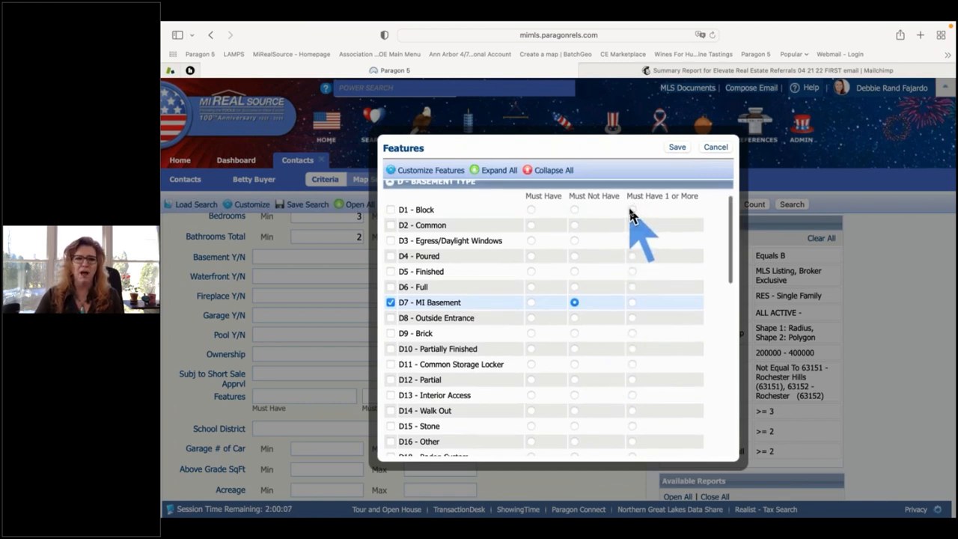
left_click(633, 209)
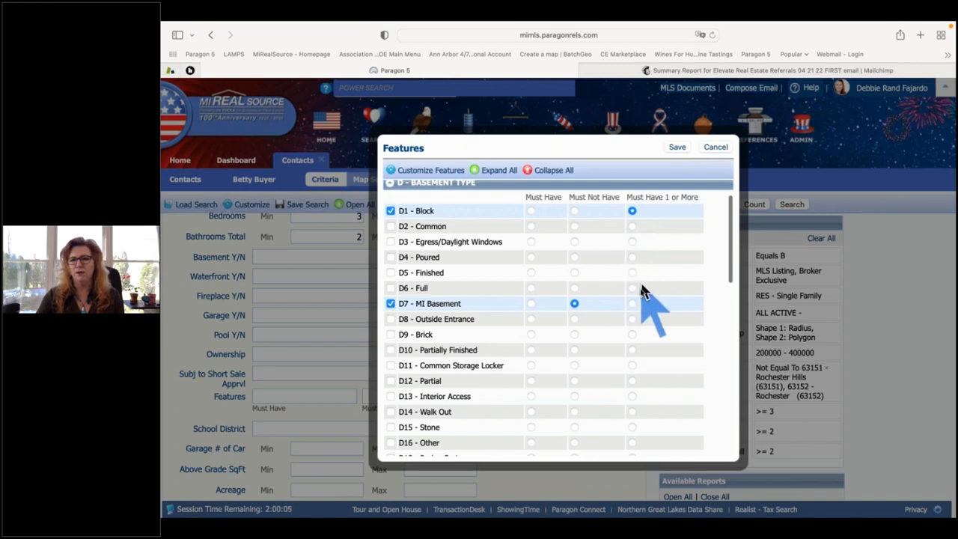
left_click(632, 335)
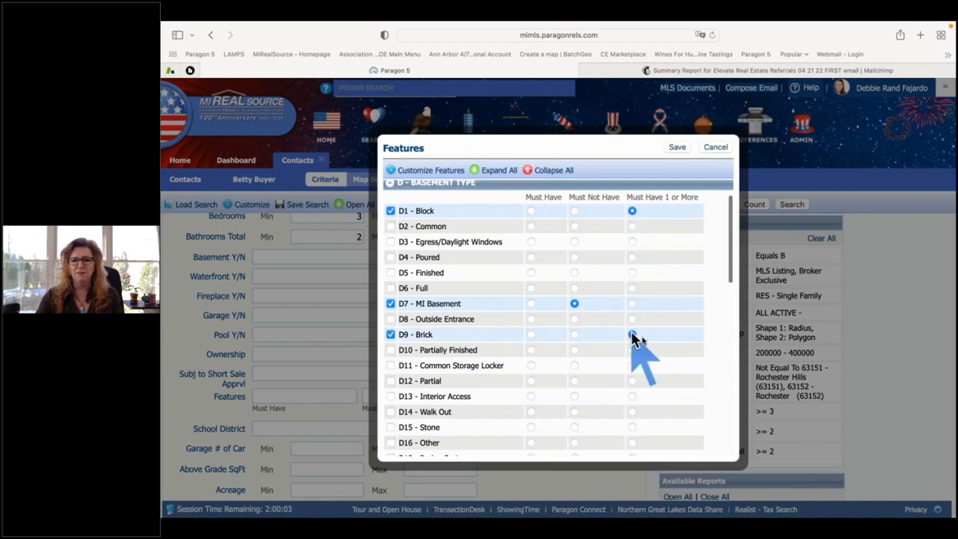
left_click(632, 365)
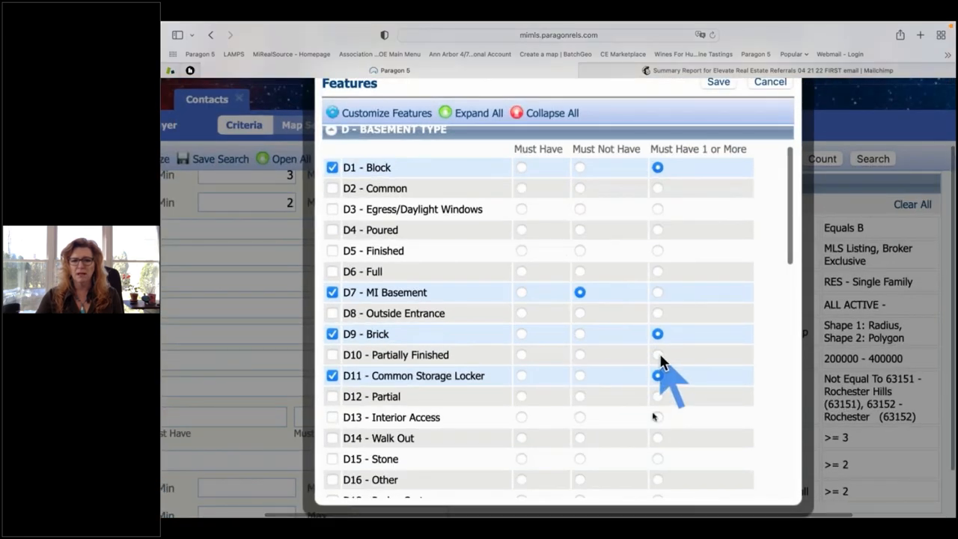
left_click(633, 349)
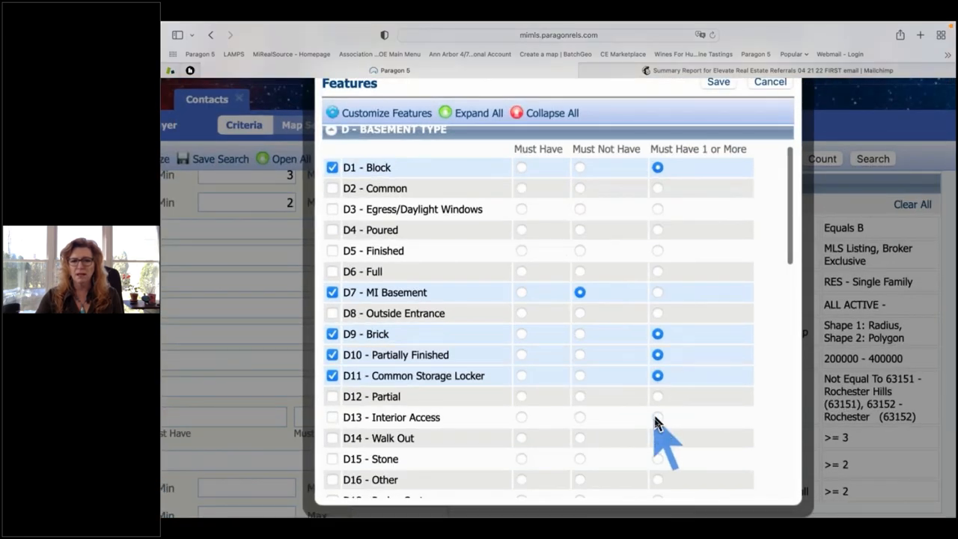
left_click(657, 418)
scroll(657, 419, "down", 1)
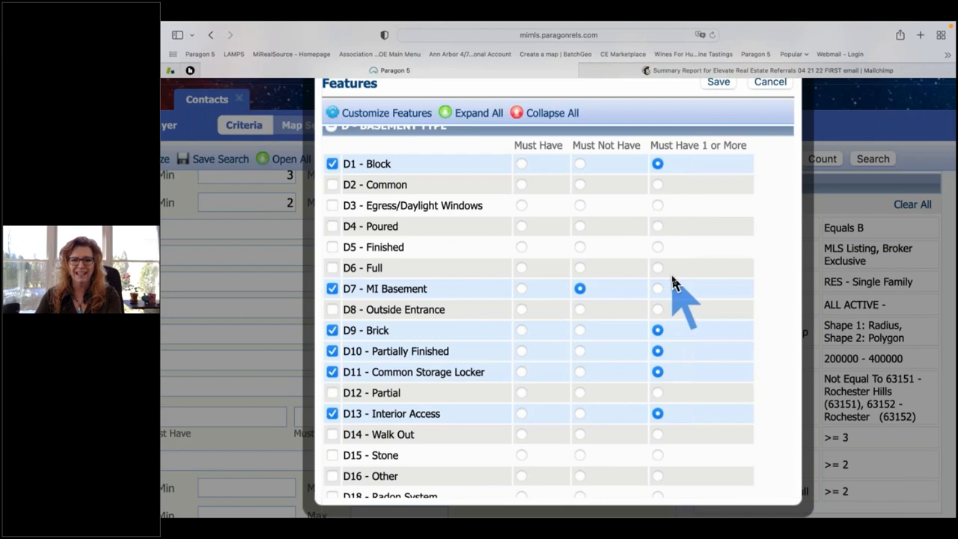
scroll(672, 283, "down", 3)
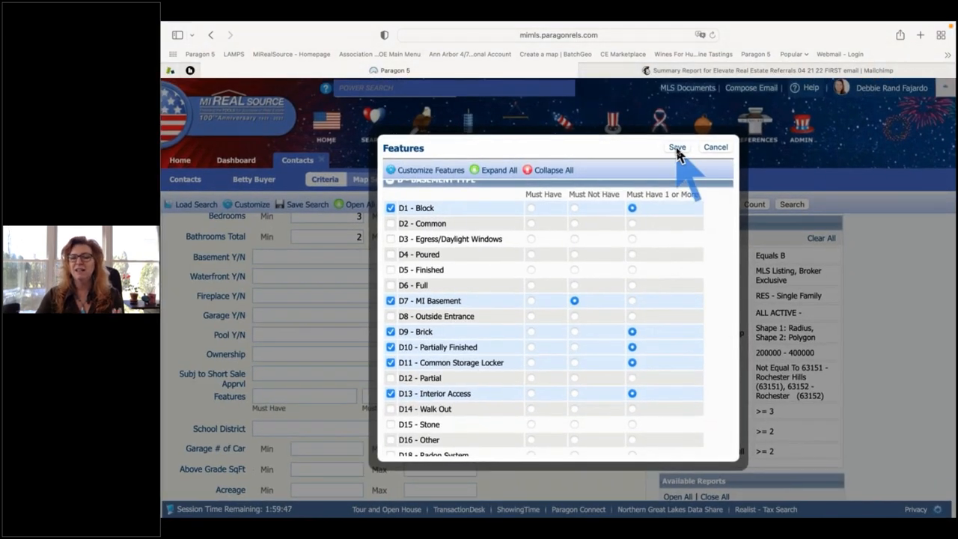
Save the basement features into the criteria and go to the Features: Must Have 1 or More entry.
left_click(676, 147)
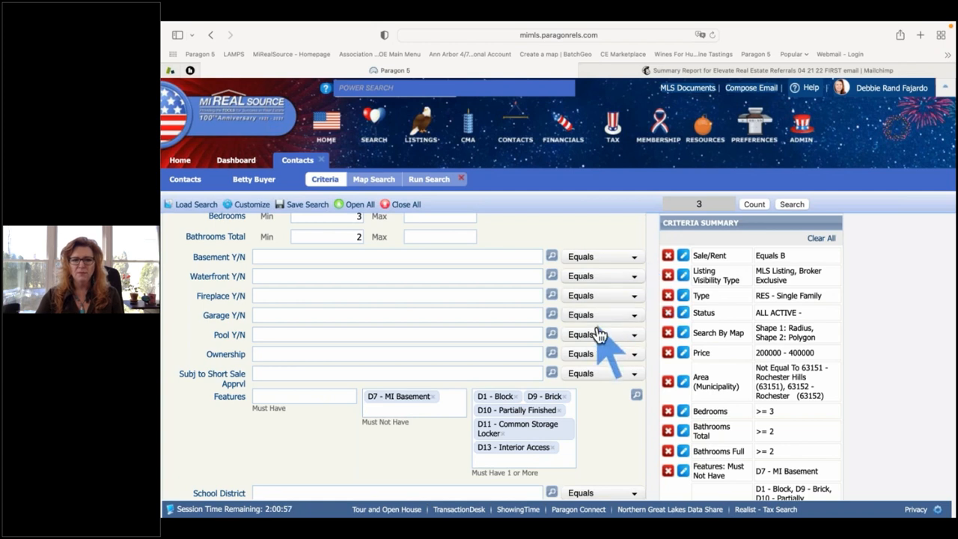
scroll(605, 423, "down", 1)
scroll(605, 422, "down", 2)
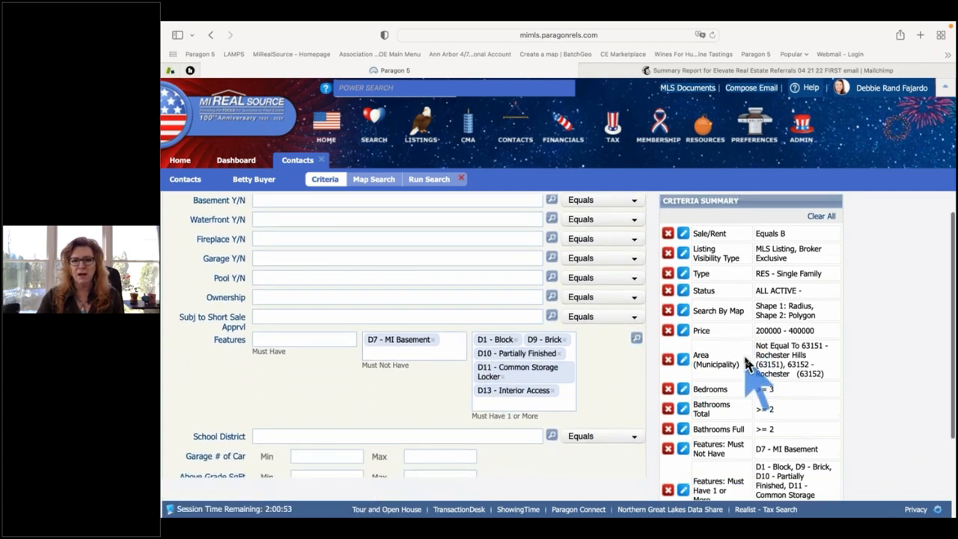
scroll(719, 367, "down", 5)
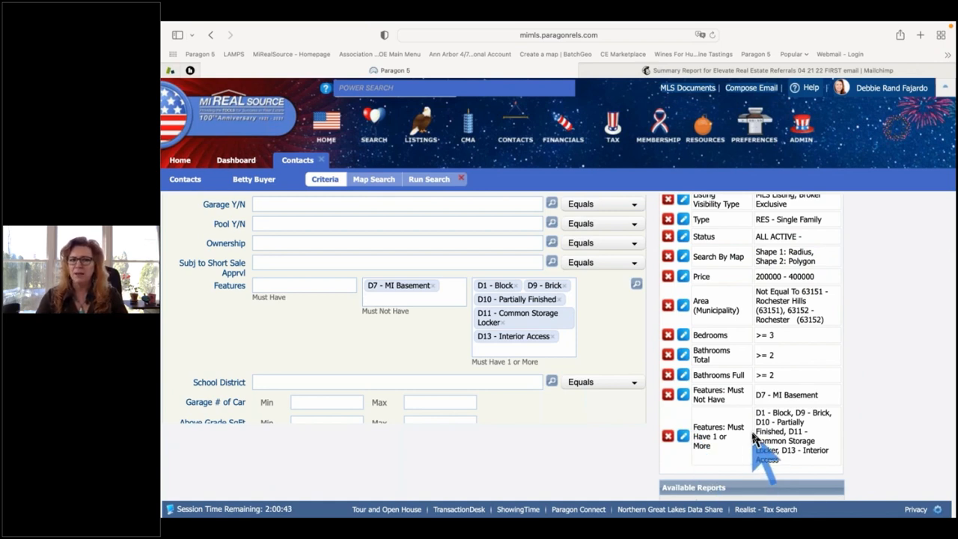
scroll(485, 393, "down", 4)
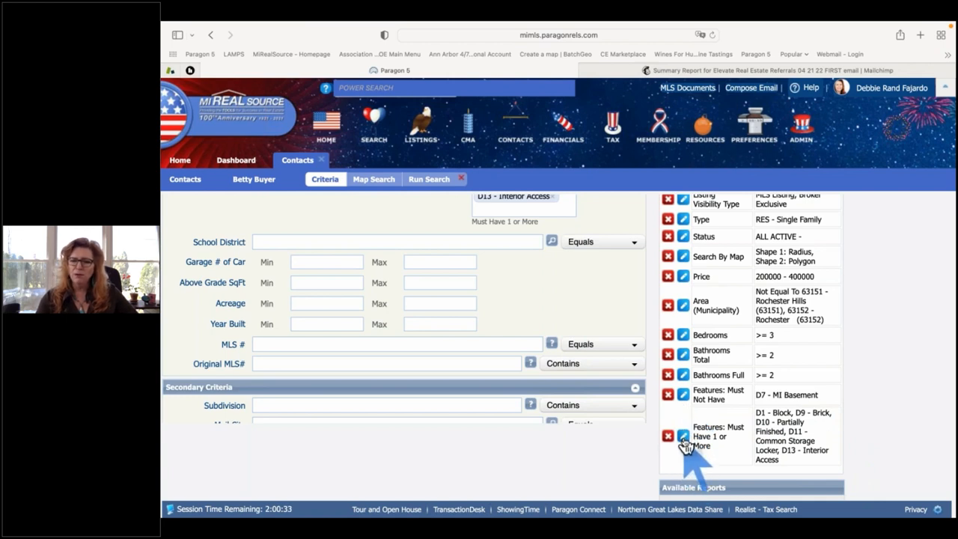
scroll(683, 441, "down", 1)
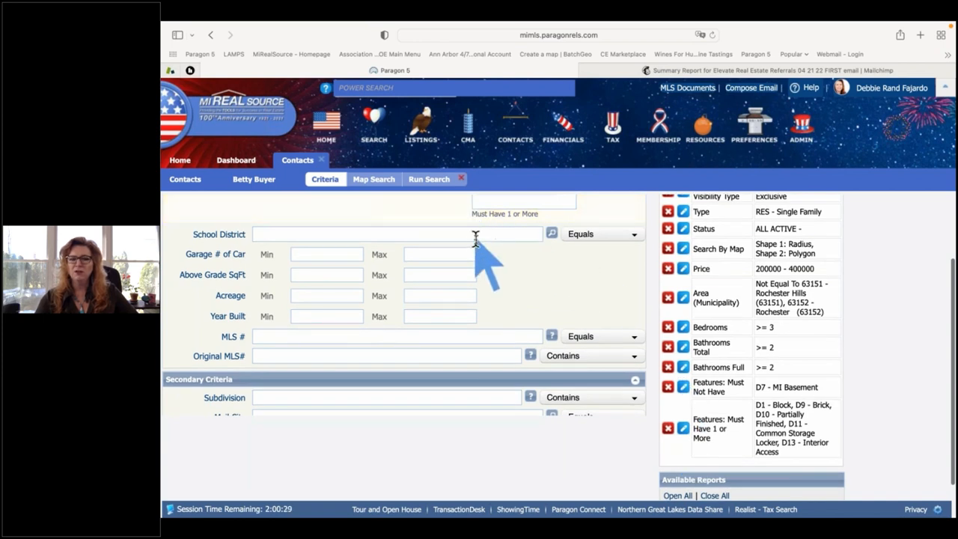
scroll(467, 217, "up", 4)
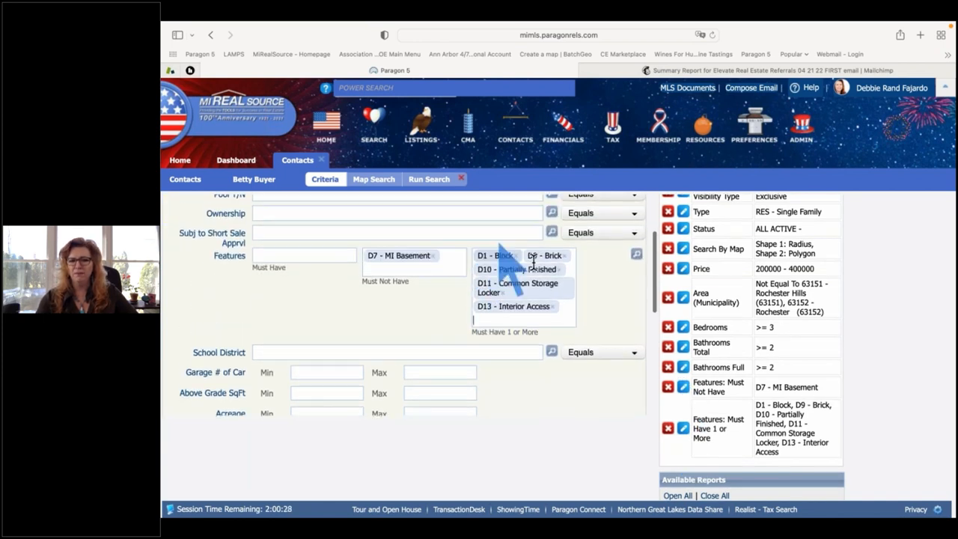
left_click(684, 428)
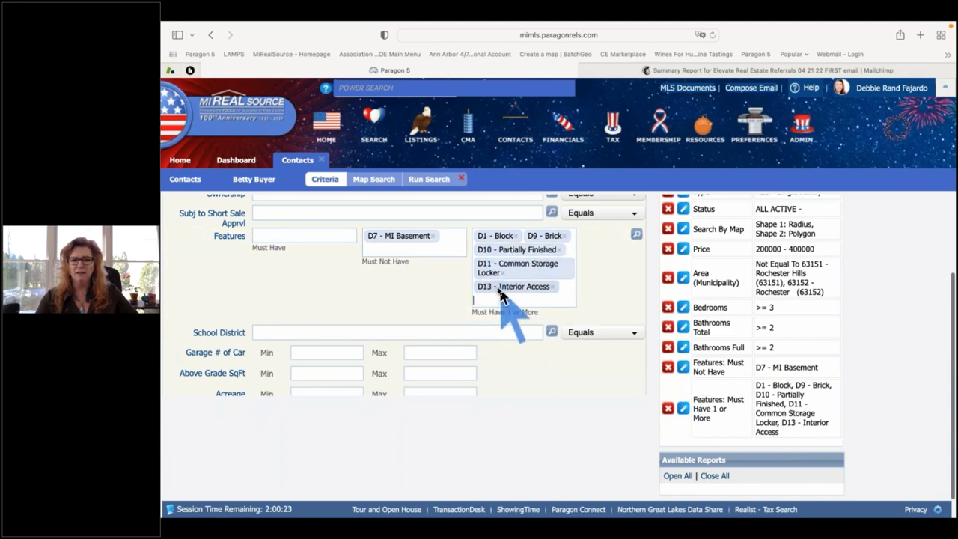
left_click(668, 407)
scroll(722, 408, "up", 1)
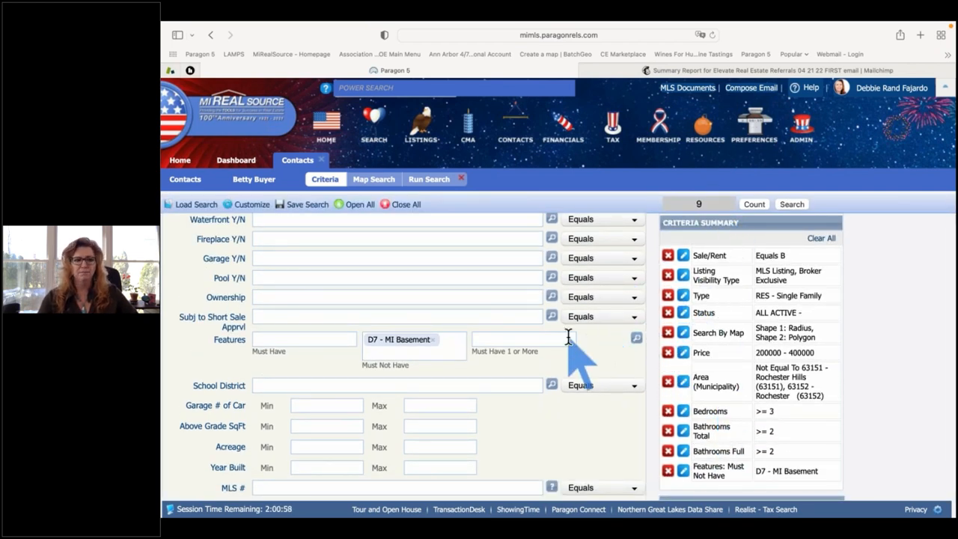
scroll(568, 337, "down", 2)
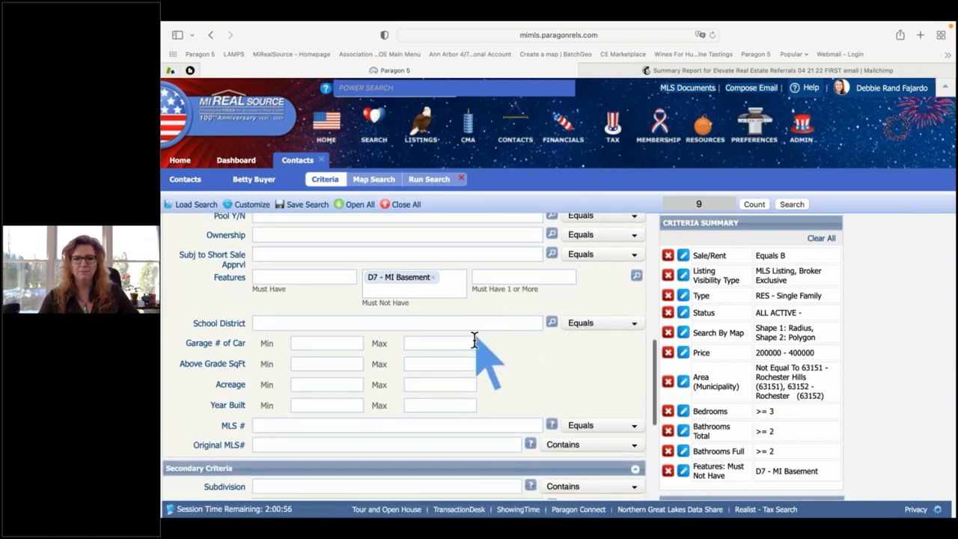
scroll(470, 352, "up", 1)
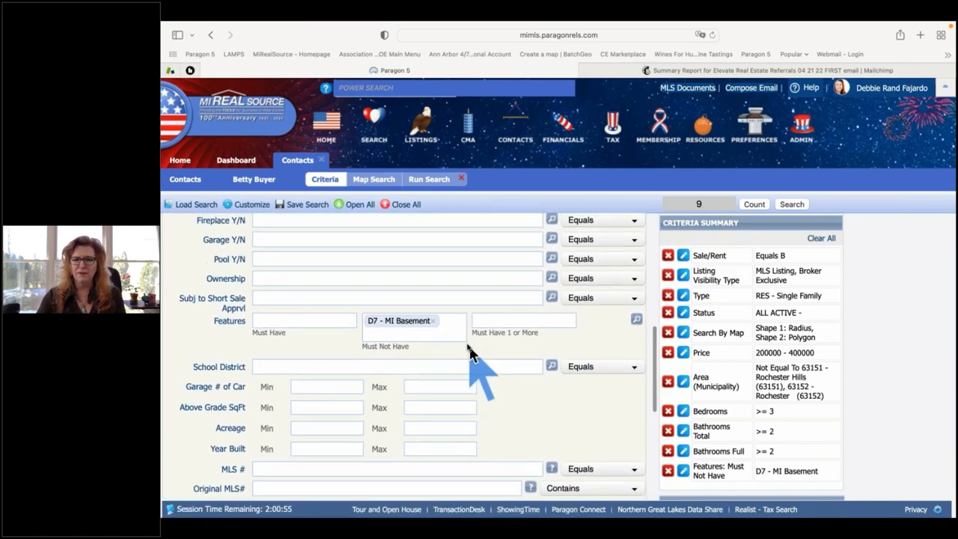
scroll(470, 353, "up", 1)
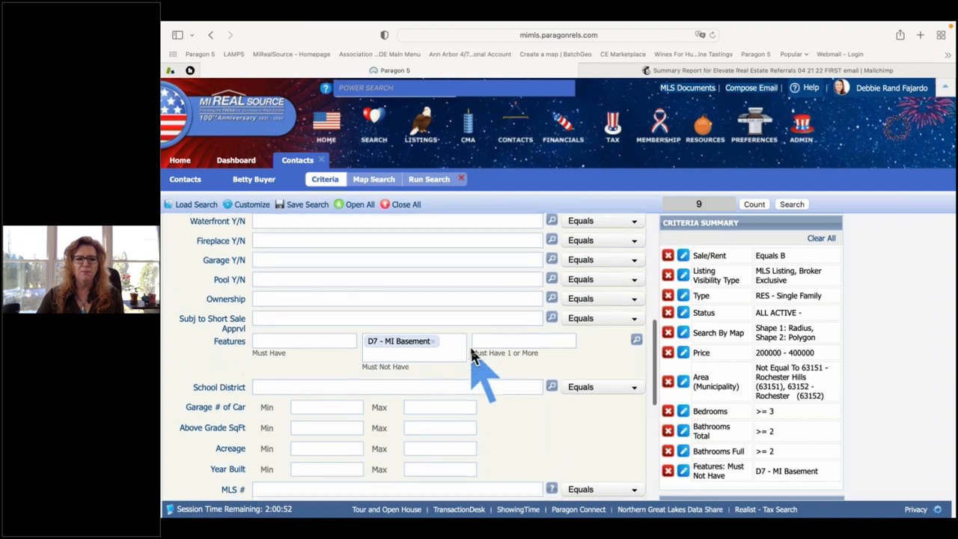
scroll(308, 395, "down", 3)
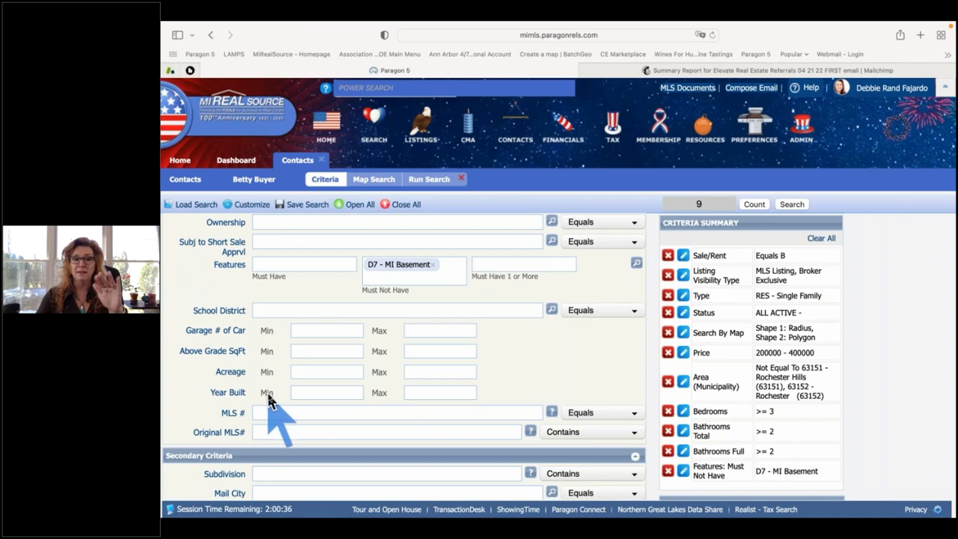
scroll(271, 398, "up", 3)
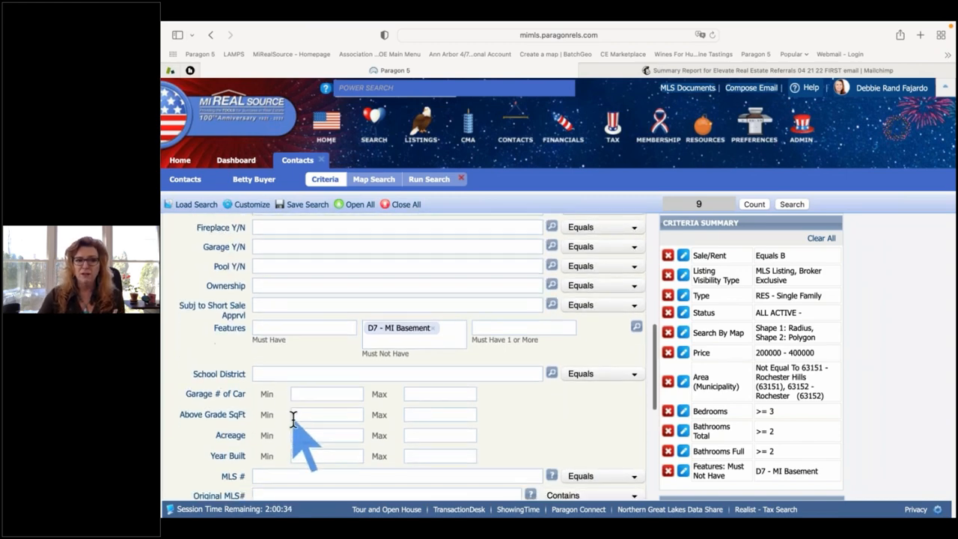
scroll(271, 425, "down", 3)
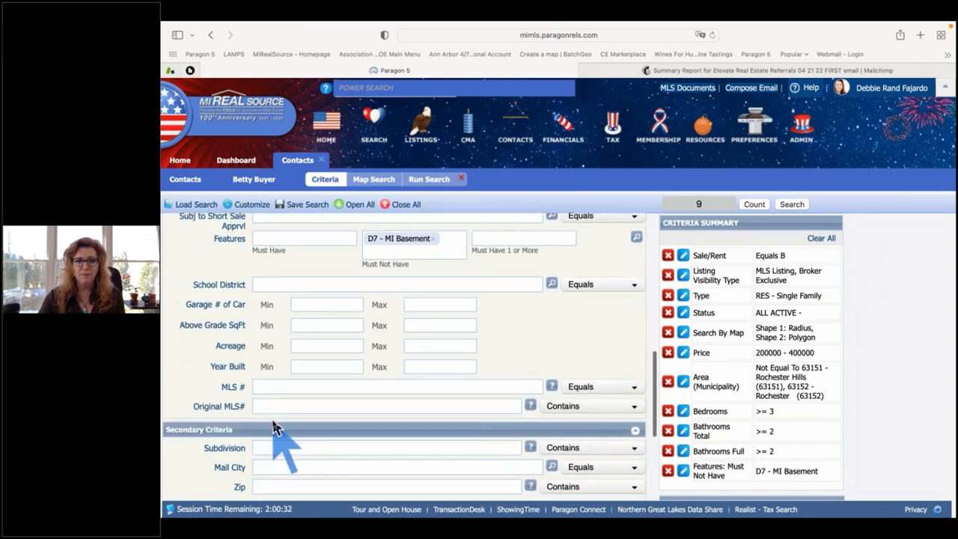
scroll(270, 424, "down", 3)
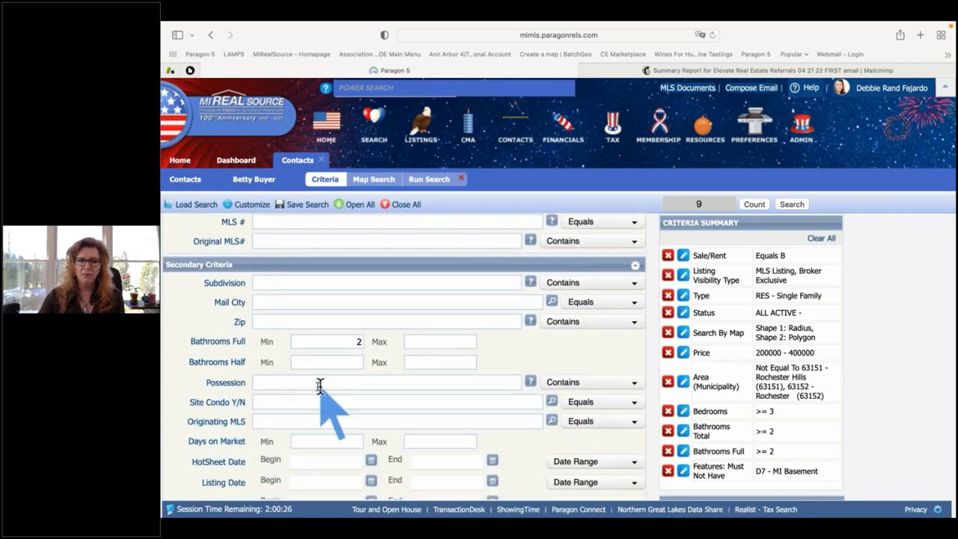
mouse_move(261, 206)
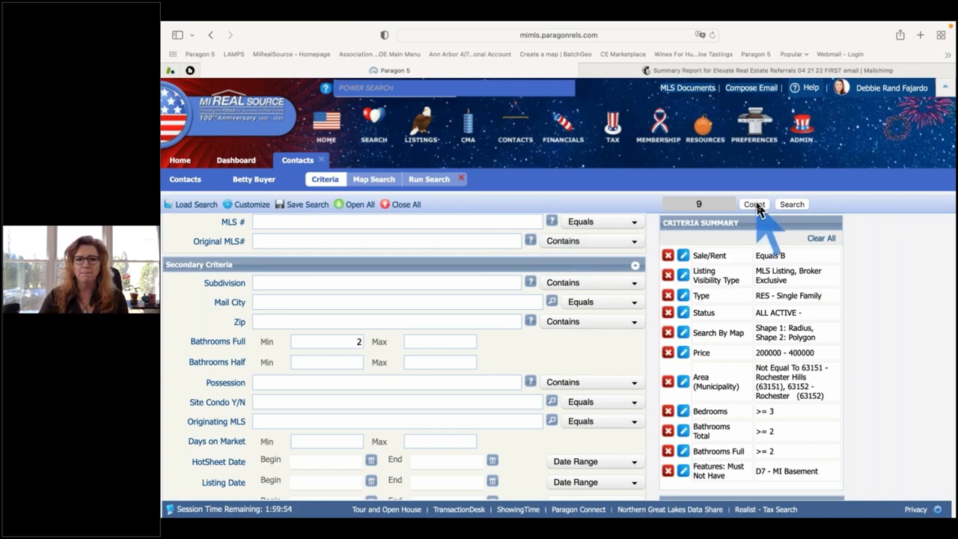
scroll(532, 306, "up", 1)
scroll(532, 307, "up", 10)
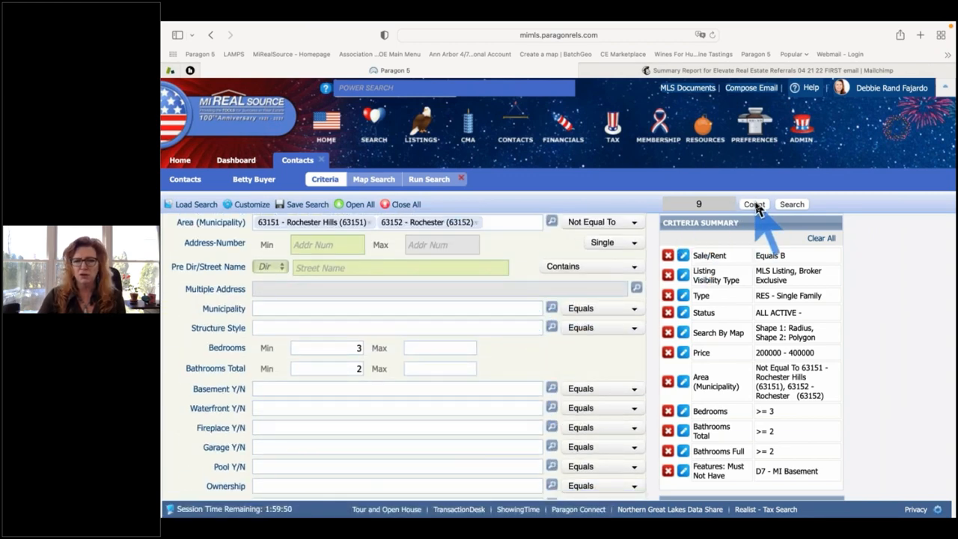
Run the search to list the 9 matching listings in the MLS Default Spreadsheet.
left_click(787, 207)
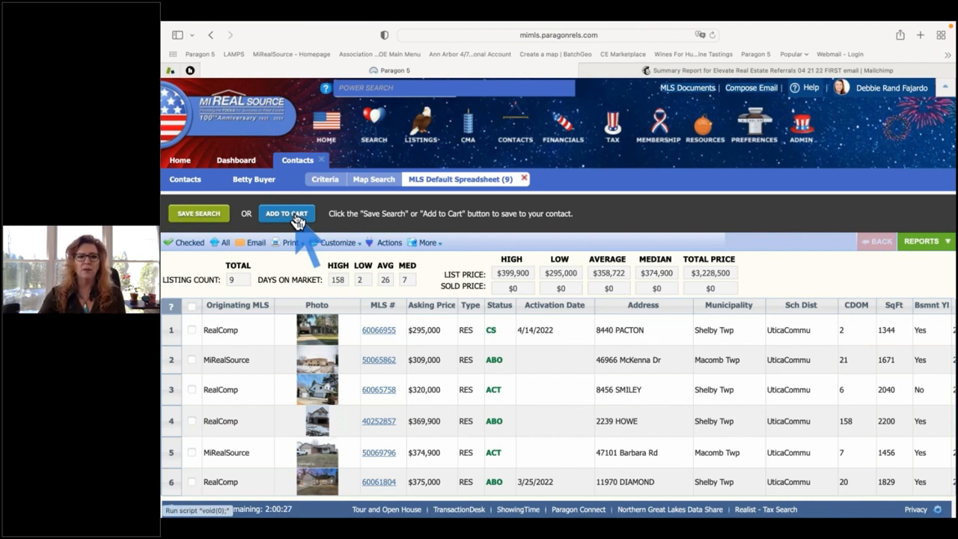
Save the search to the buyer's contact under the suggested search name.
left_click(200, 215)
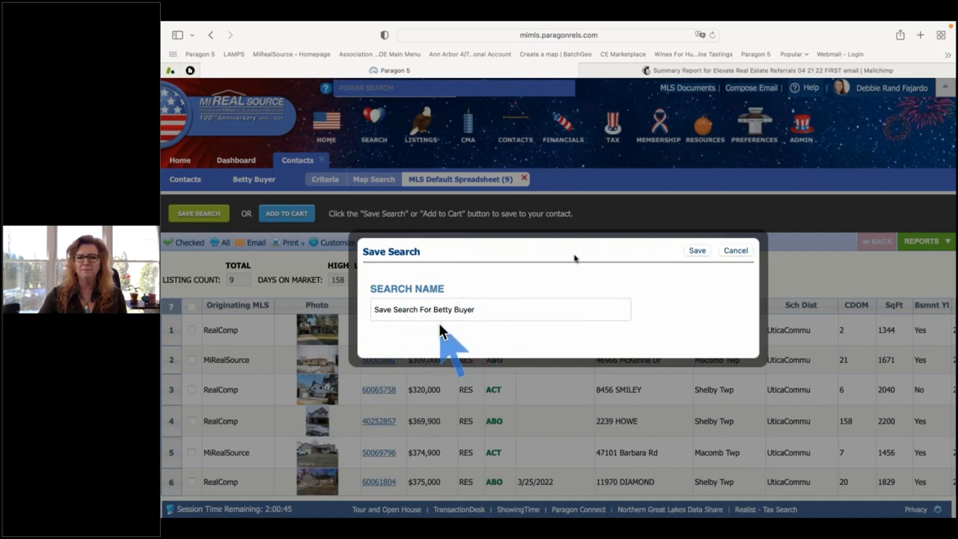
left_click(695, 253)
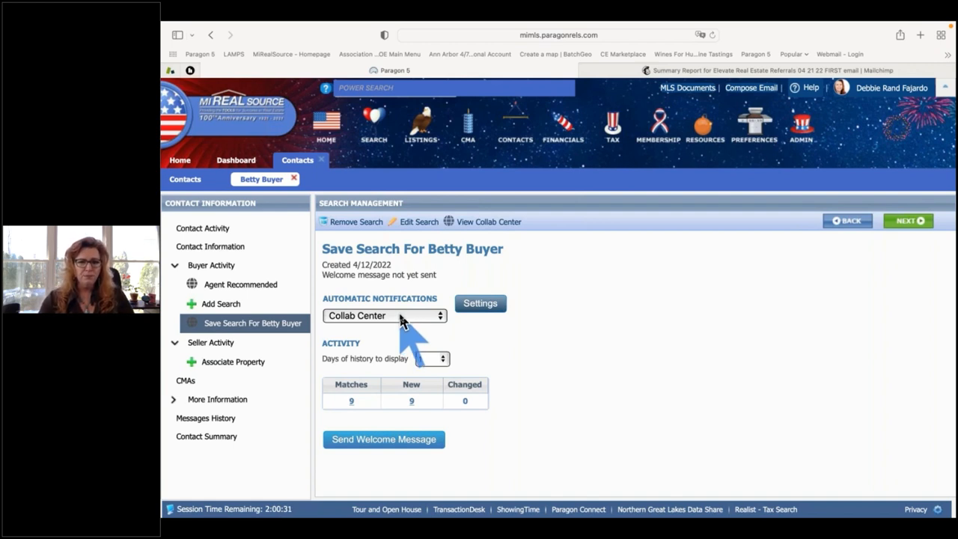
In the Automatic Notifications settings, remove Status Change from the notification triggers.
left_click(476, 305)
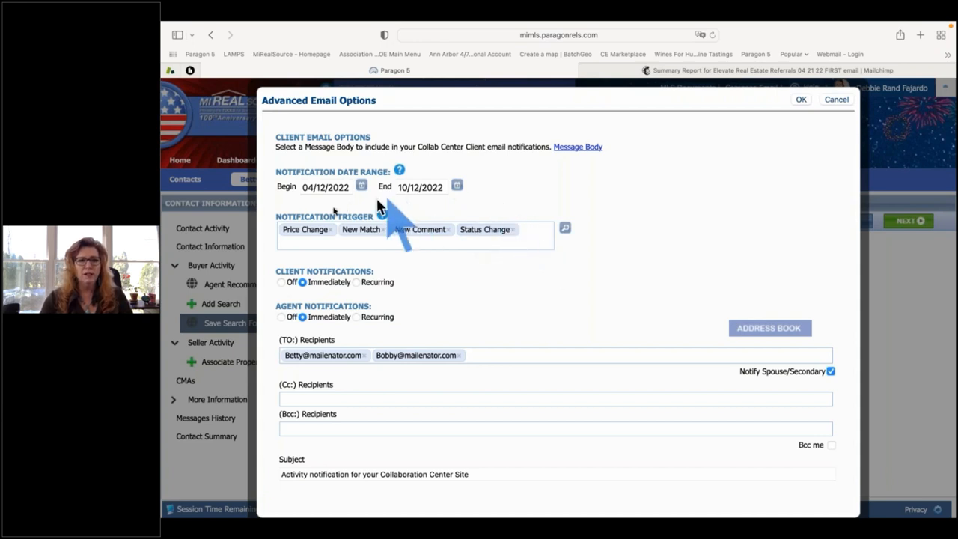
left_click(514, 229)
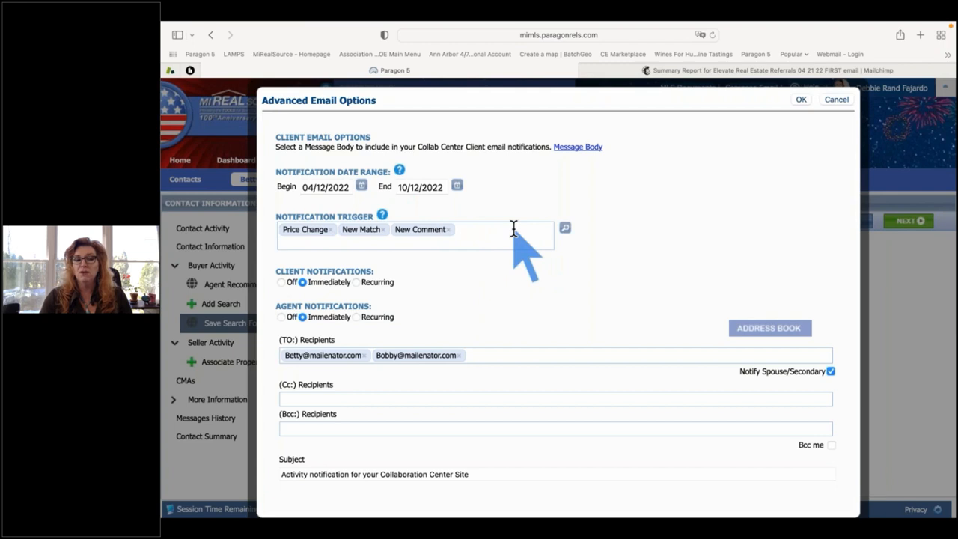
left_click(565, 228)
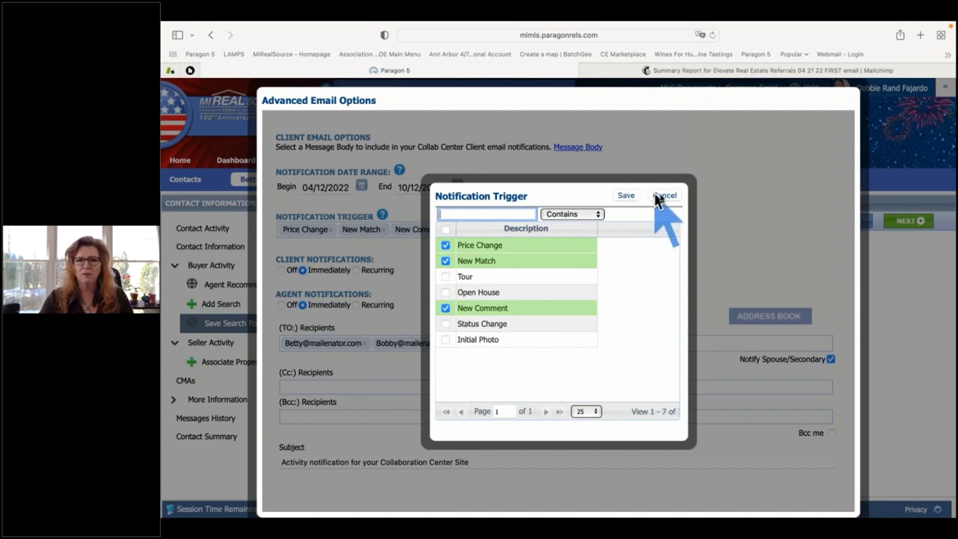
left_click(626, 195)
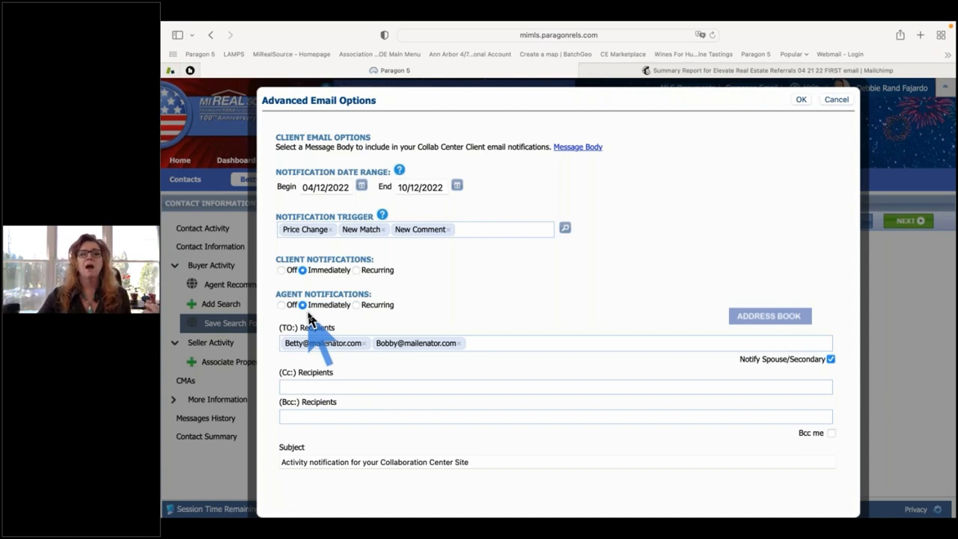
Set Agent Notifications to Recurring instead of Immediately.
left_click(356, 306)
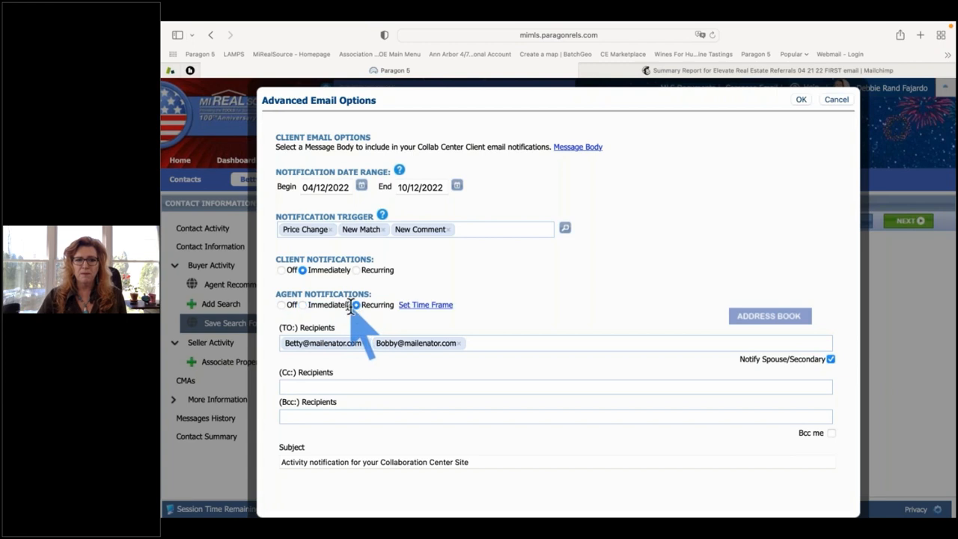
Set the agent notification time frame to daily, every 1 day at 7:00 AM.
left_click(427, 310)
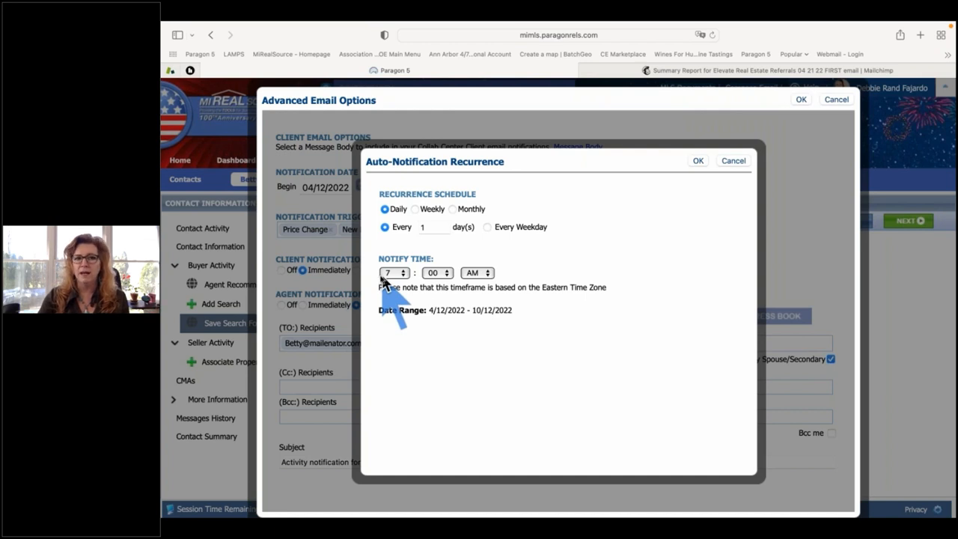
left_click(698, 162)
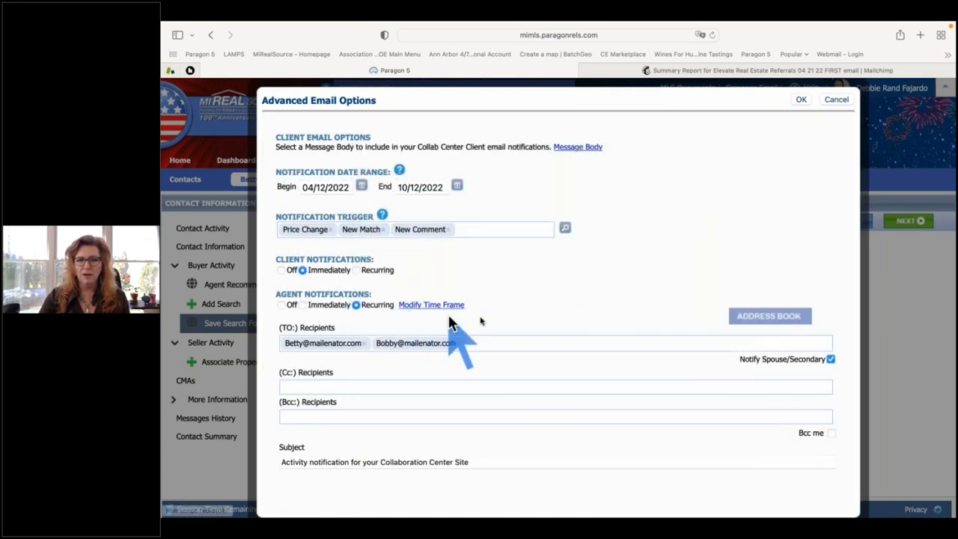
Edit the email subject to read "Activity for your Collab Center Site - Shelby Twp.".
scroll(479, 323, "down", 1)
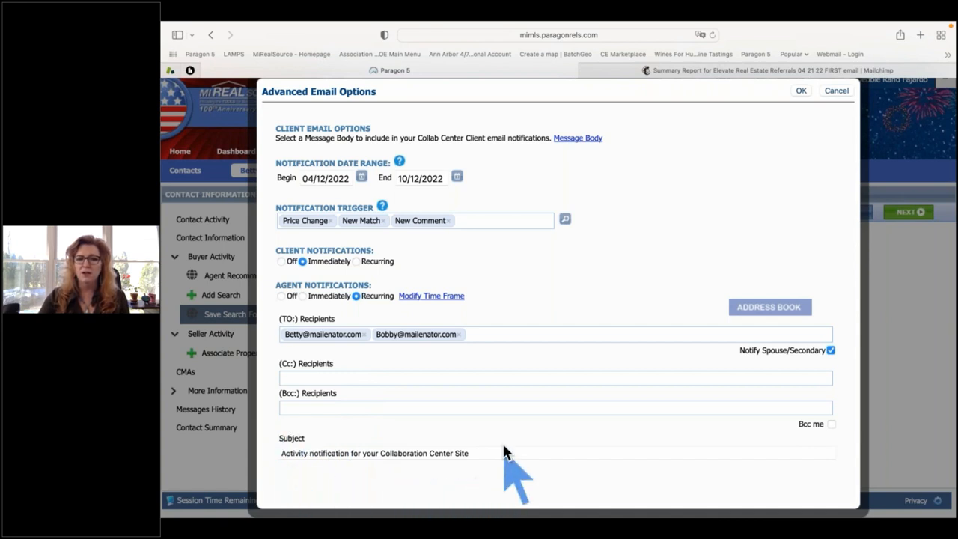
left_click(324, 452)
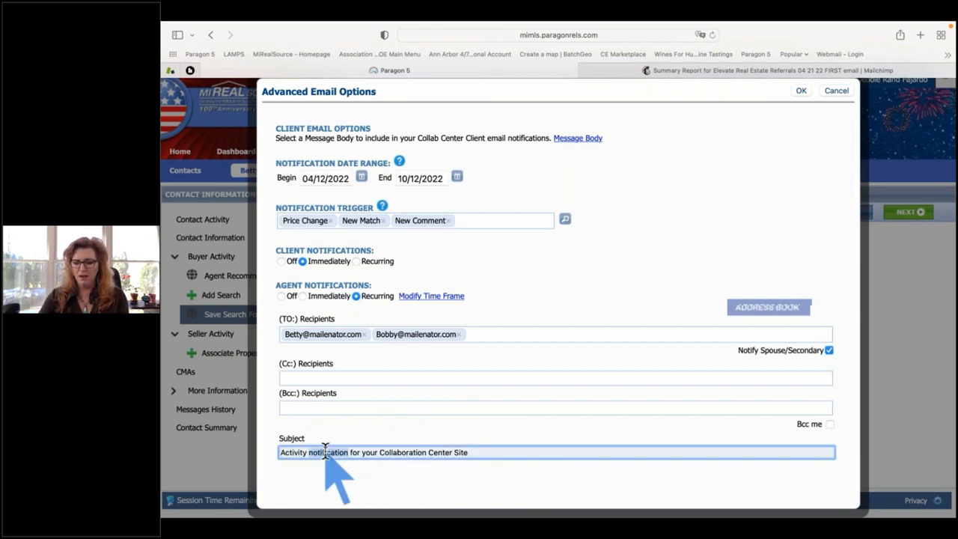
key("BackSpace")
left_click(386, 452)
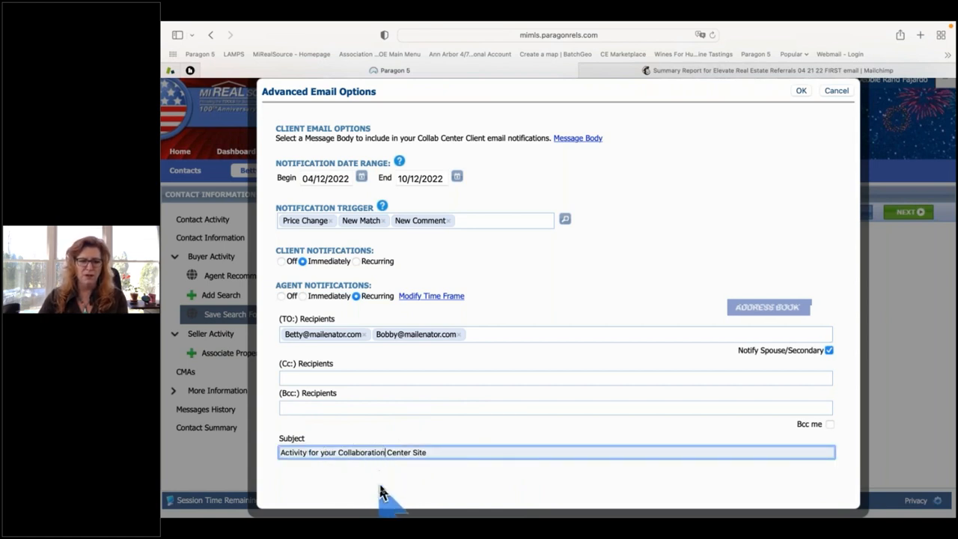
key("BackSpace")
key("BackSpace")
key("BackSpace")
key("BackSpace")
key("BackSpace")
key("BackSpace")
key("BackSpace")
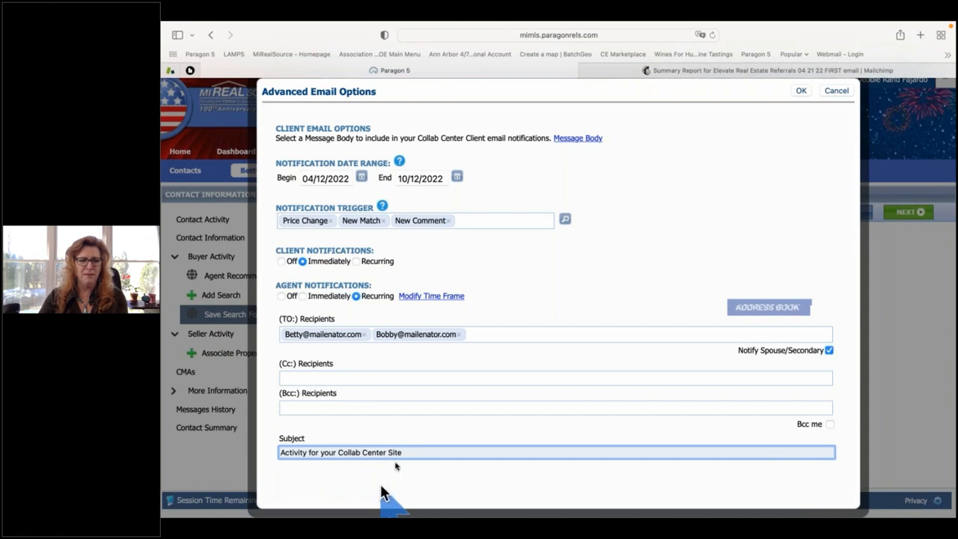
left_click(418, 451)
type("- ")
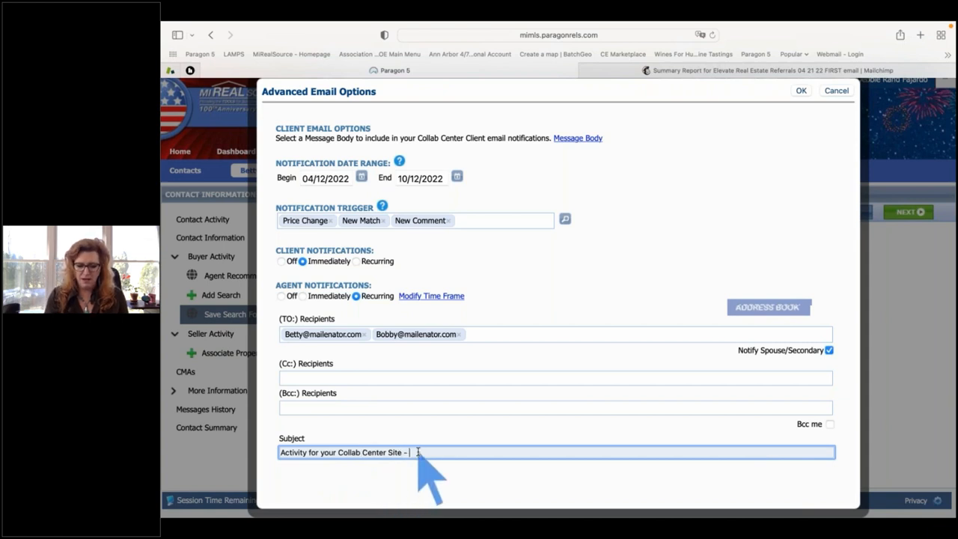
type("Shelby Tw")
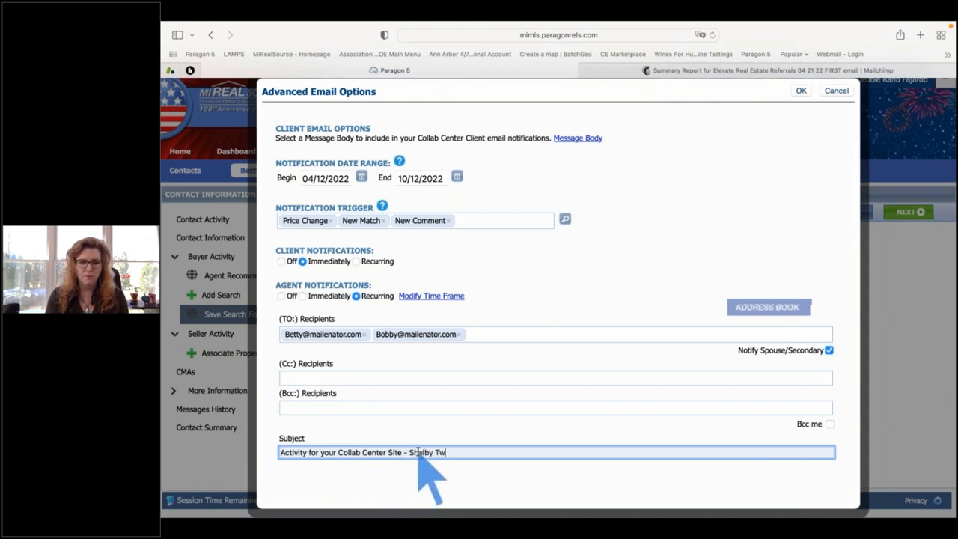
type("p.")
scroll(419, 449, "up", 1)
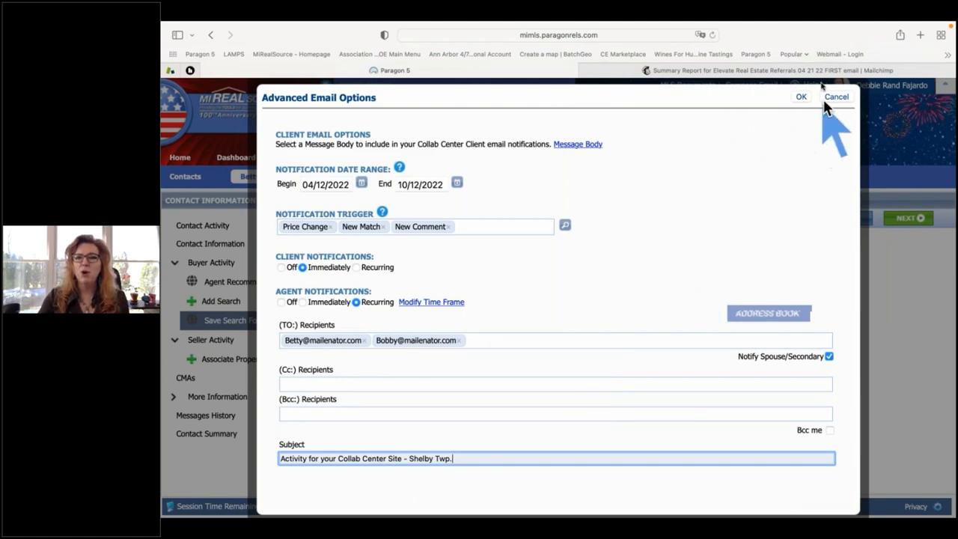
Confirm the Advanced Email Options and go back to the Save Search page.
left_click(800, 98)
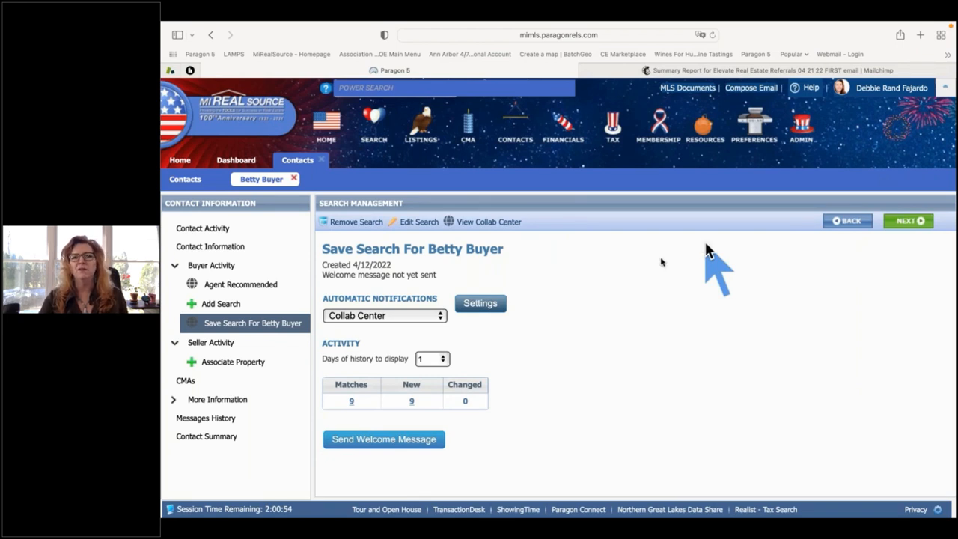
Start the welcome email to both buyers and dismiss the autofill suggestions.
left_click(388, 441)
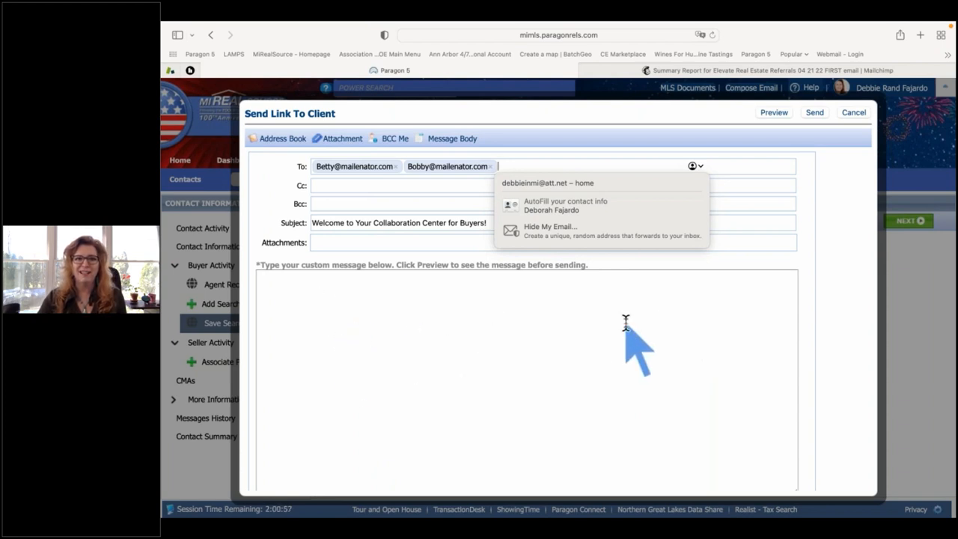
left_click(757, 246)
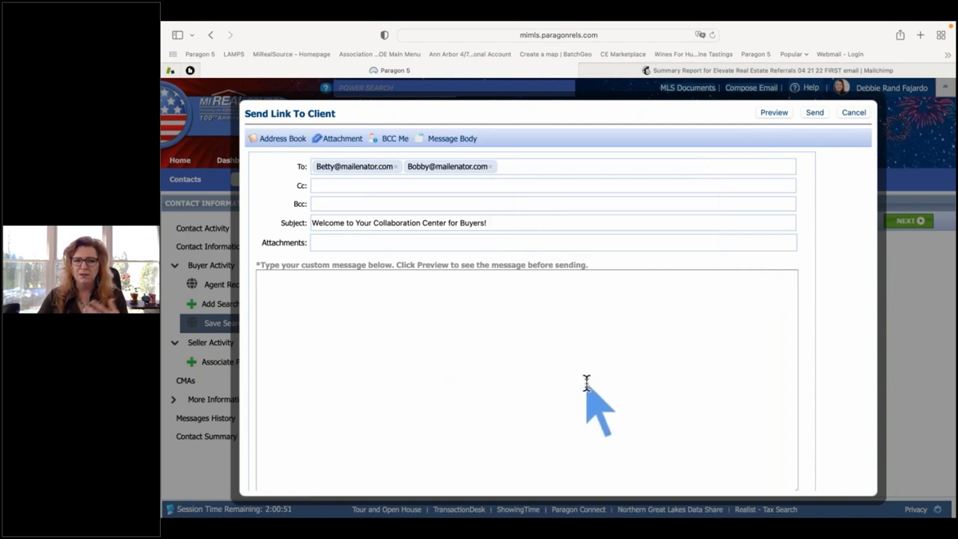
left_click(774, 114)
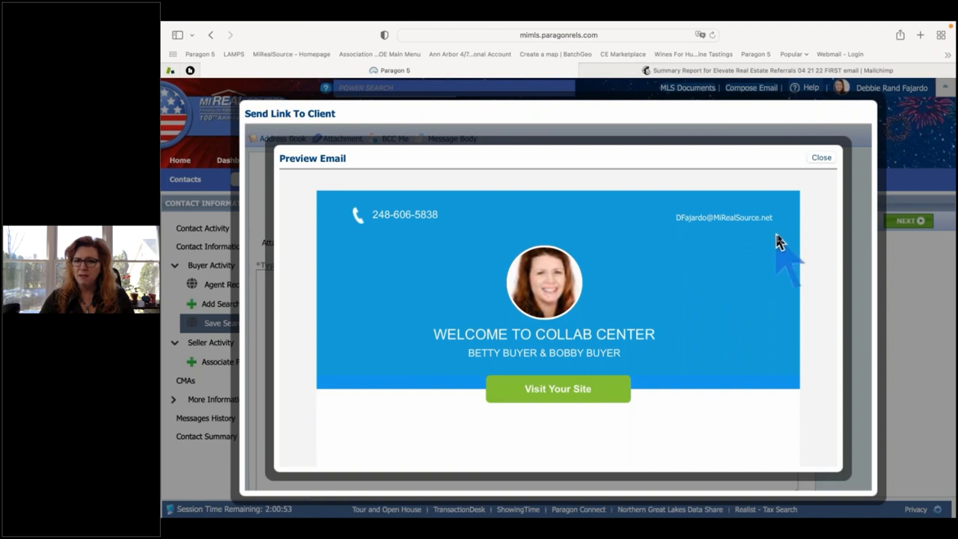
scroll(767, 258, "down", 3)
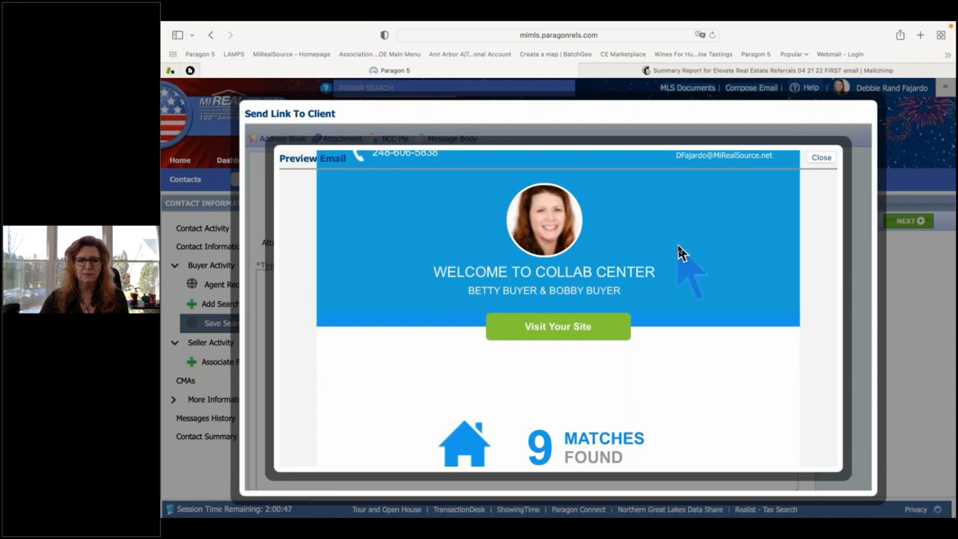
scroll(678, 252, "down", 3)
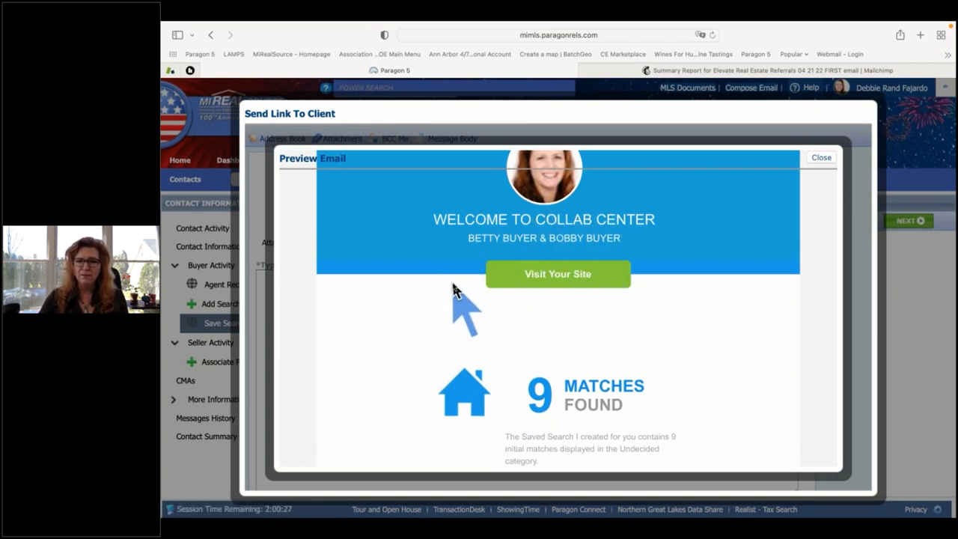
scroll(453, 295, "down", 3)
scroll(454, 290, "down", 1)
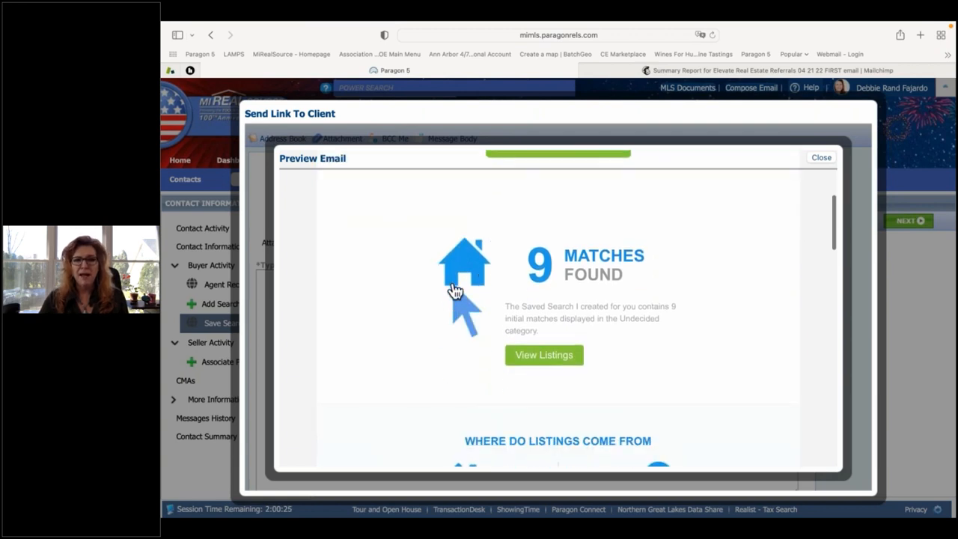
scroll(454, 290, "down", 6)
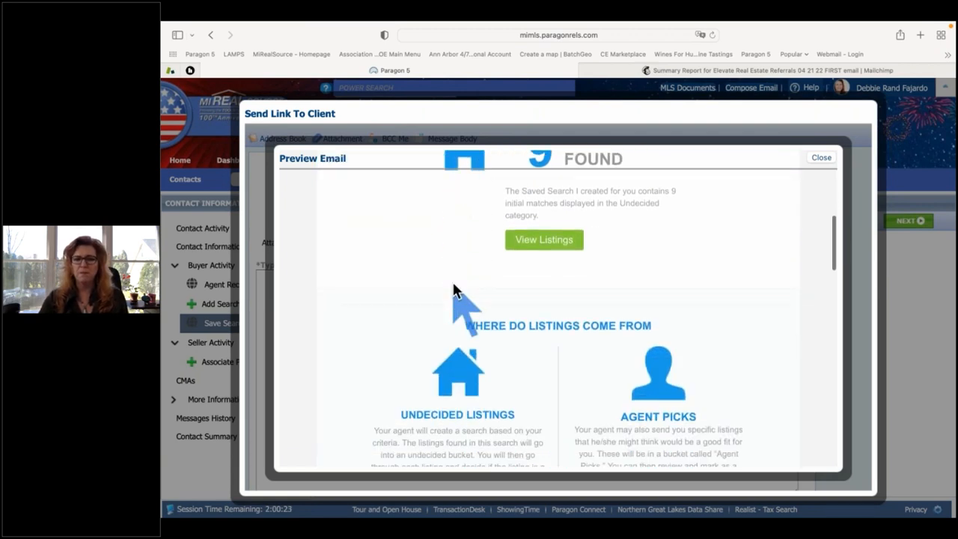
scroll(455, 294, "down", 1)
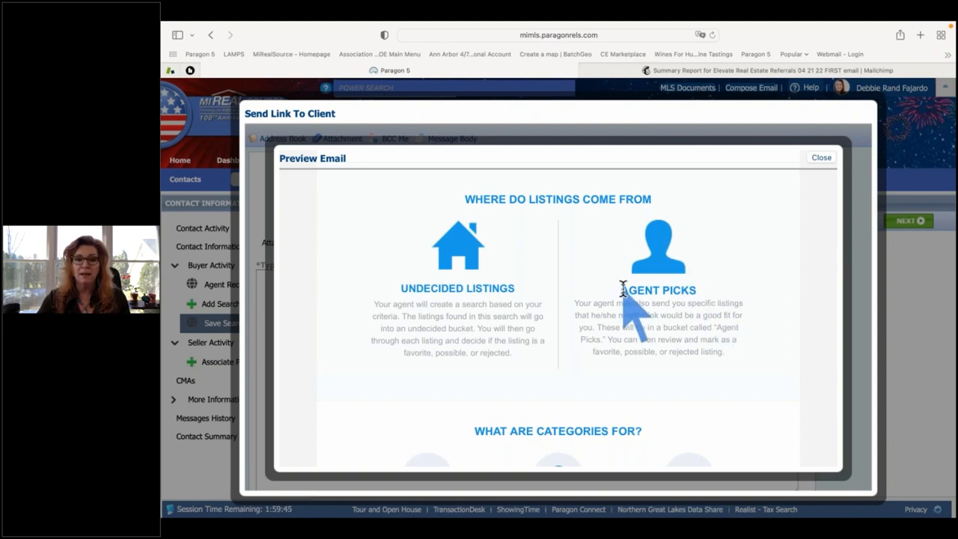
Read to the end of the welcome email preview, highlight the buyer's login username, and close the preview.
scroll(622, 288, "down", 5)
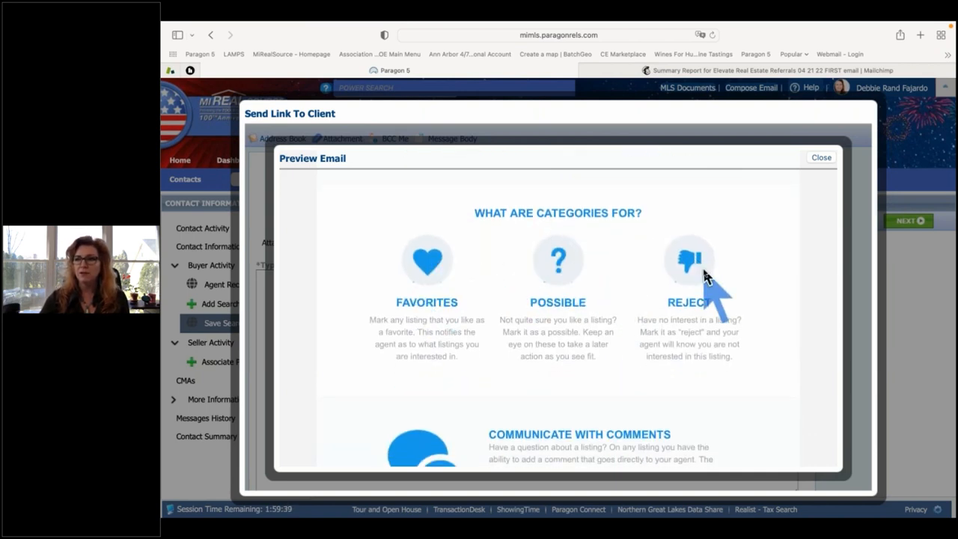
scroll(700, 273, "down", 5)
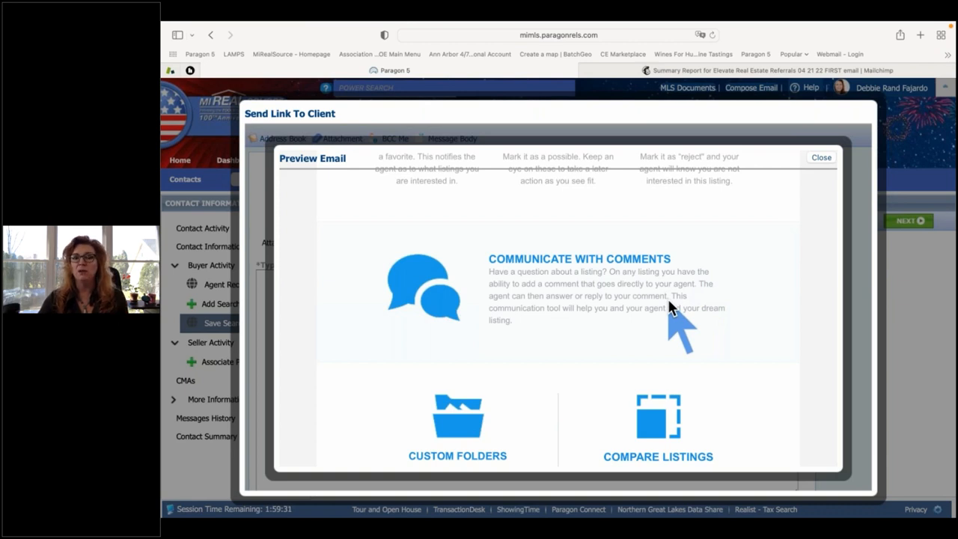
scroll(668, 302, "down", 5)
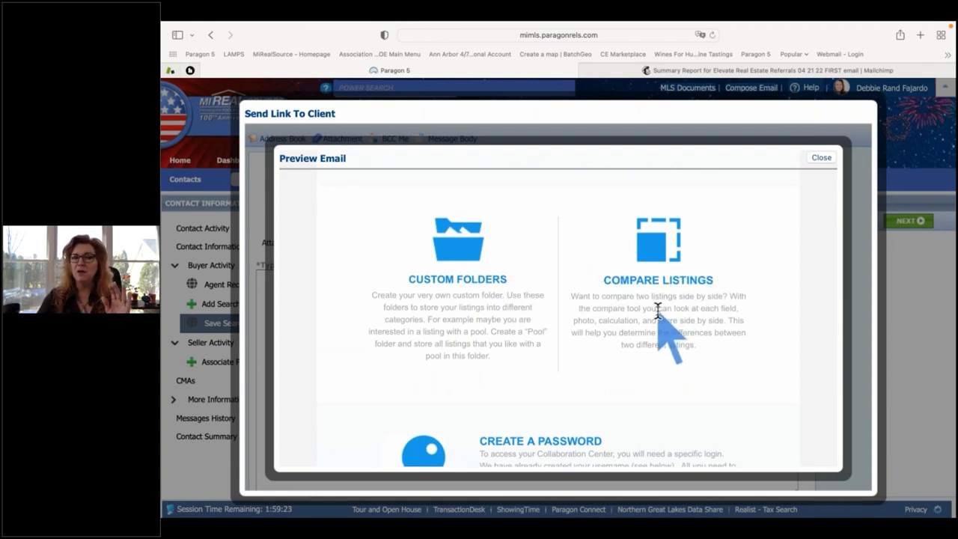
scroll(657, 311, "down", 3)
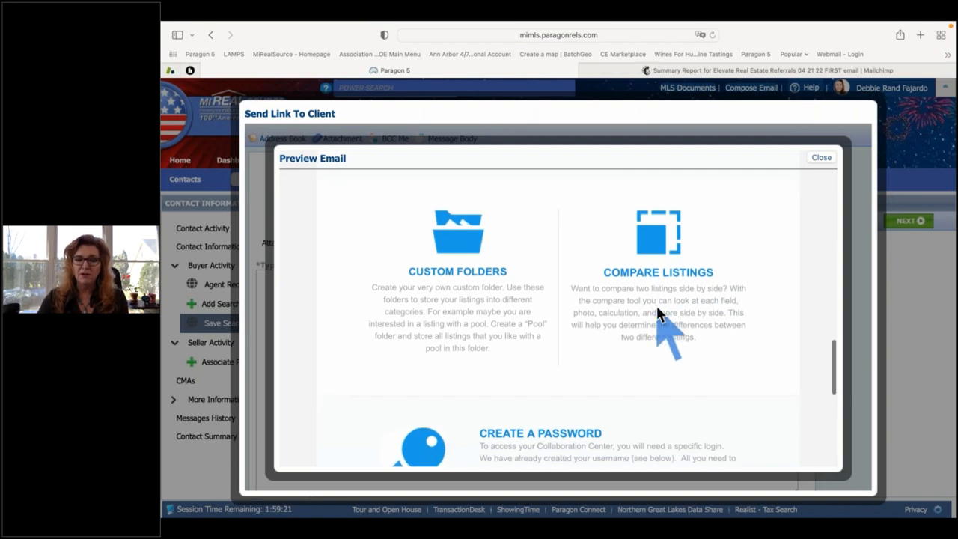
scroll(659, 311, "down", 5)
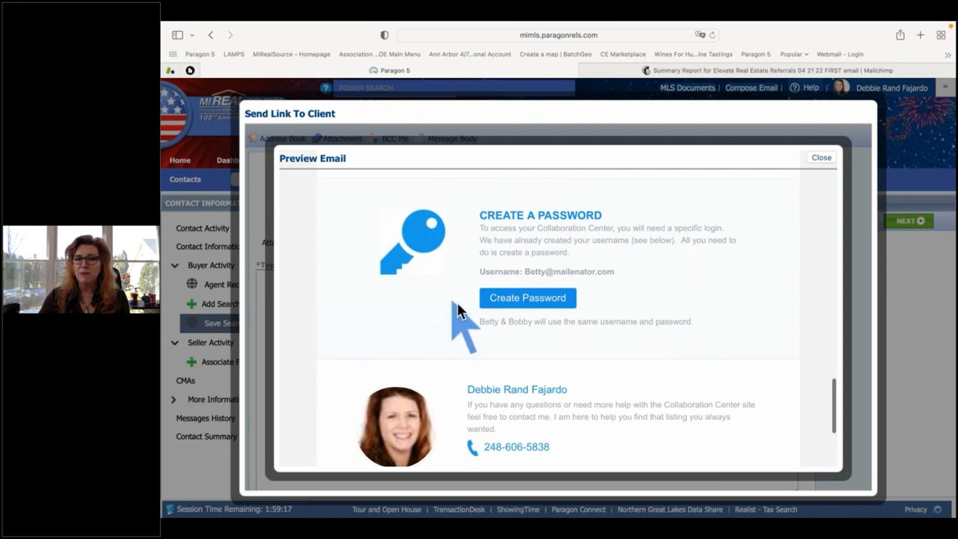
left_click_drag(616, 272, 522, 272)
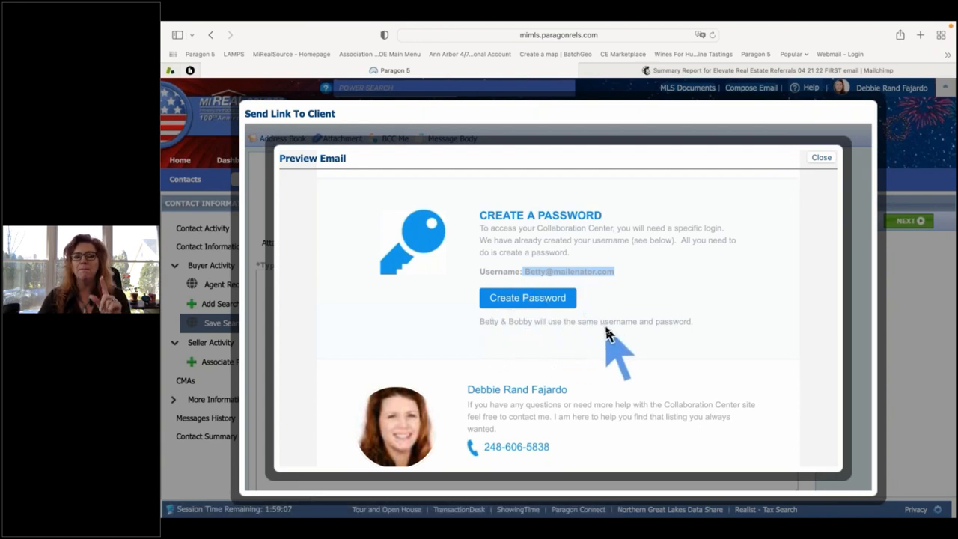
scroll(607, 335, "down", 3)
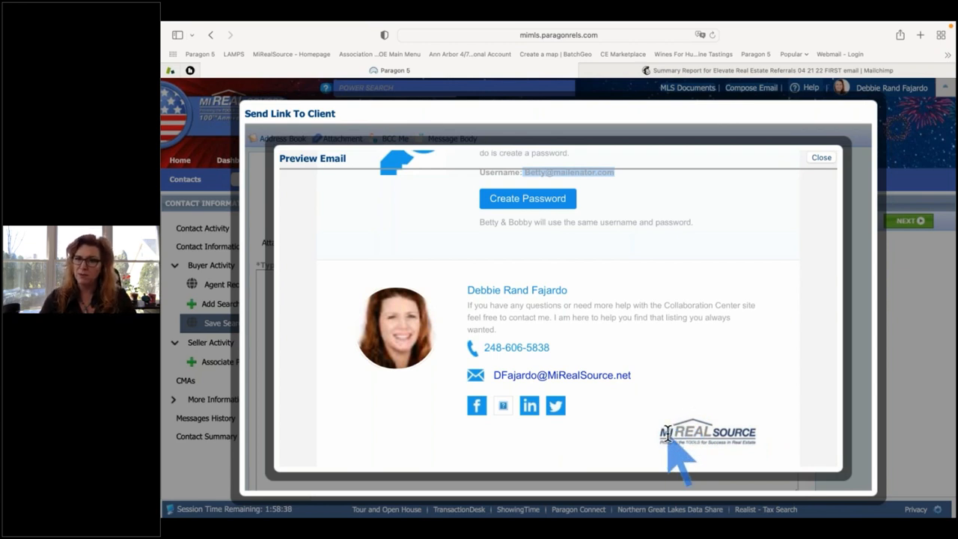
left_click(821, 159)
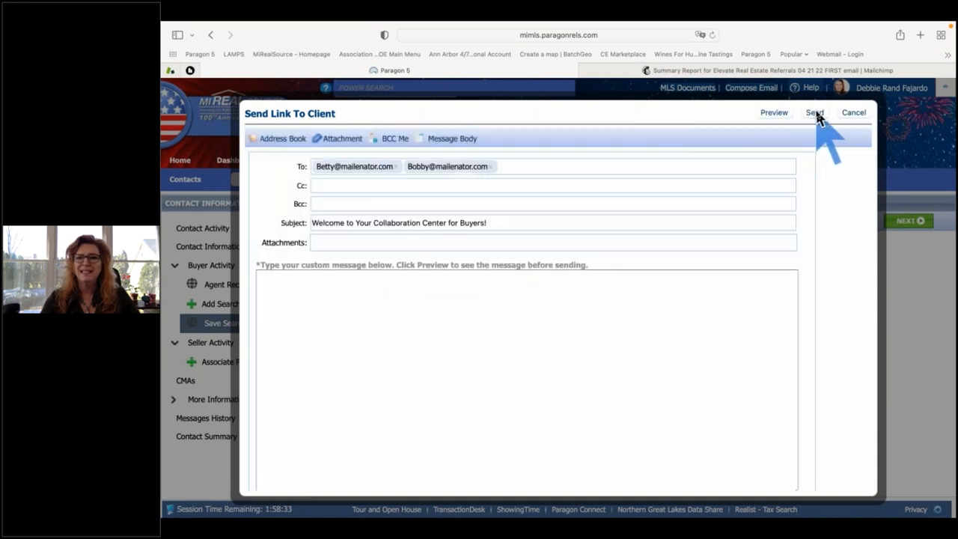
Send the Collaboration Center welcome email to both buyers and dismiss the Email Sent confirmation.
left_click(815, 113)
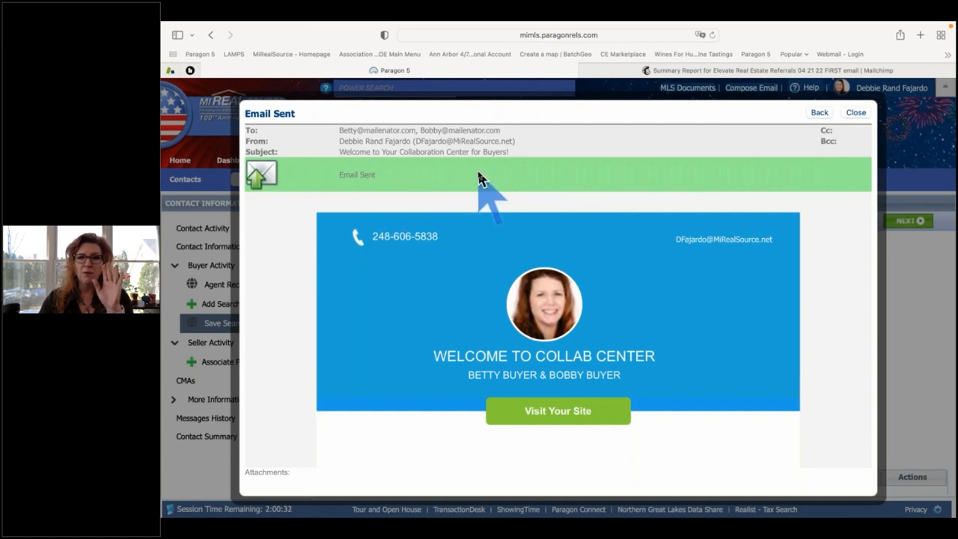
left_click(856, 113)
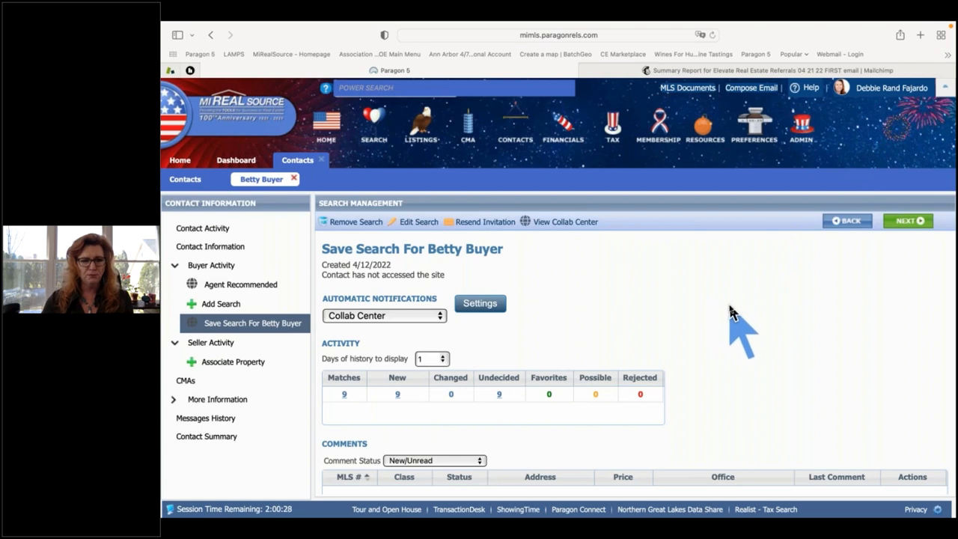
Return to the Home dashboard and view its Market Monitor, news and calendar panels from the top.
scroll(734, 313, "down", 2)
scroll(734, 312, "up", 2)
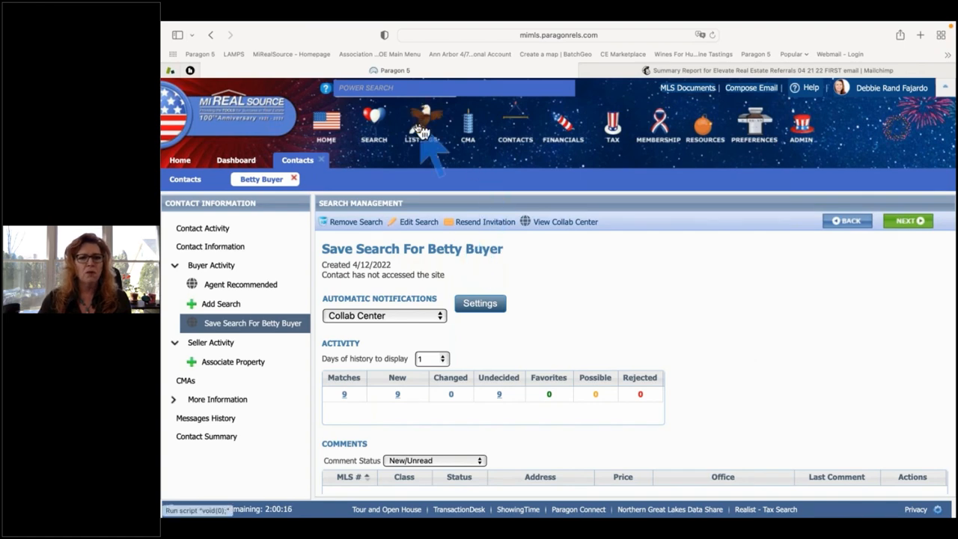
left_click(326, 131)
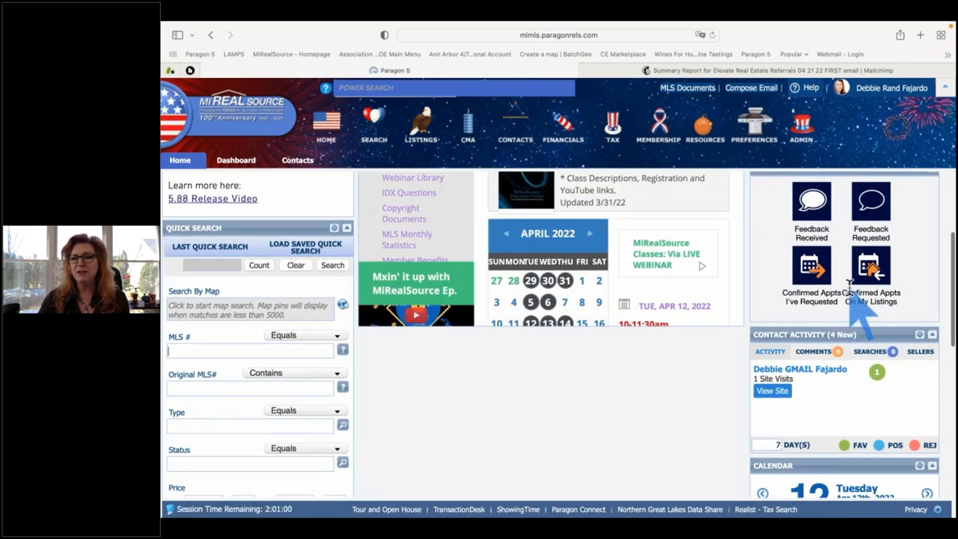
scroll(853, 292, "up", 5)
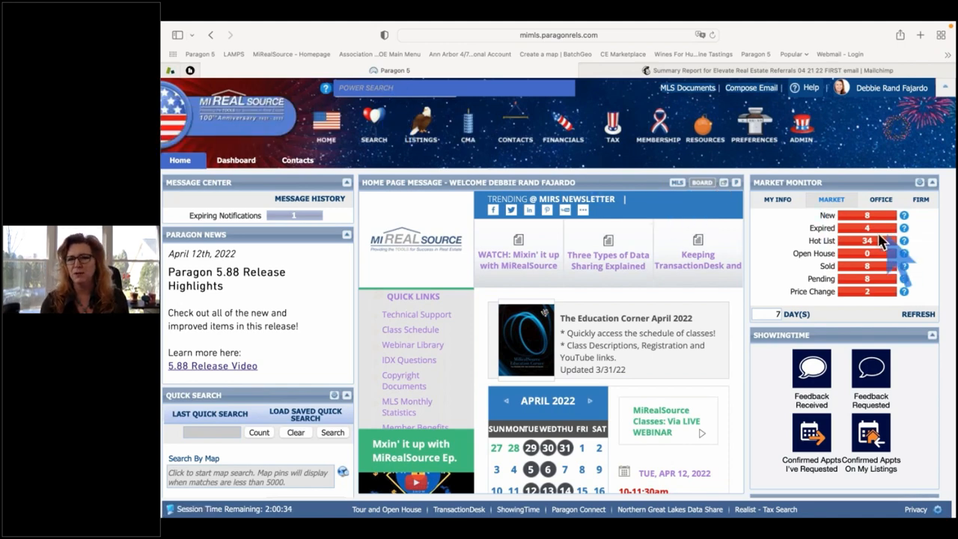
Switch Market Monitor from My Info back to Market stats and open the 8 new listings.
left_click(778, 201)
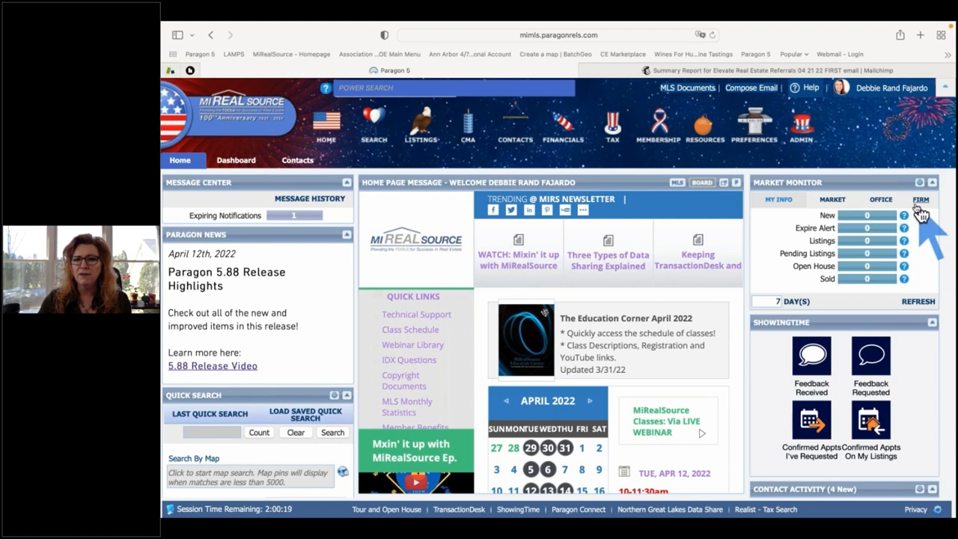
left_click(834, 200)
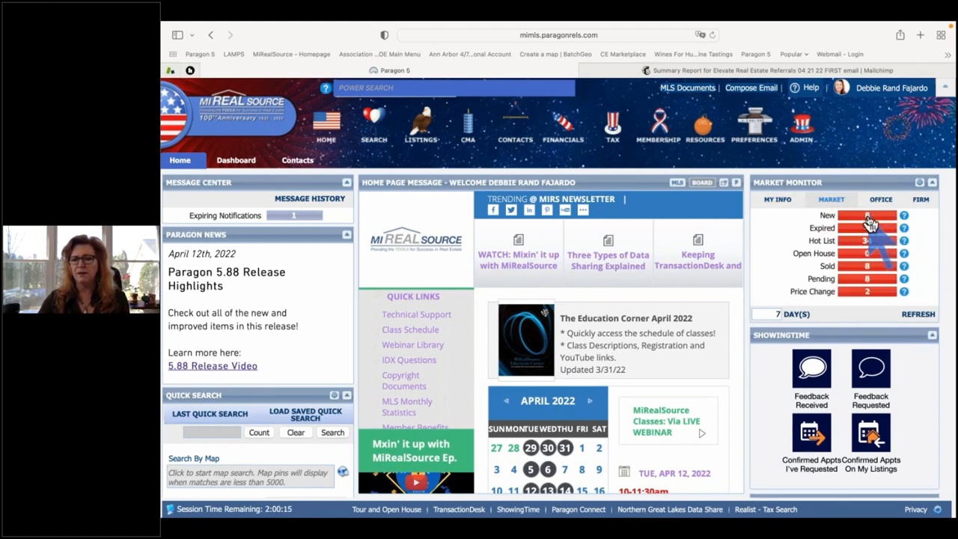
left_click(868, 219)
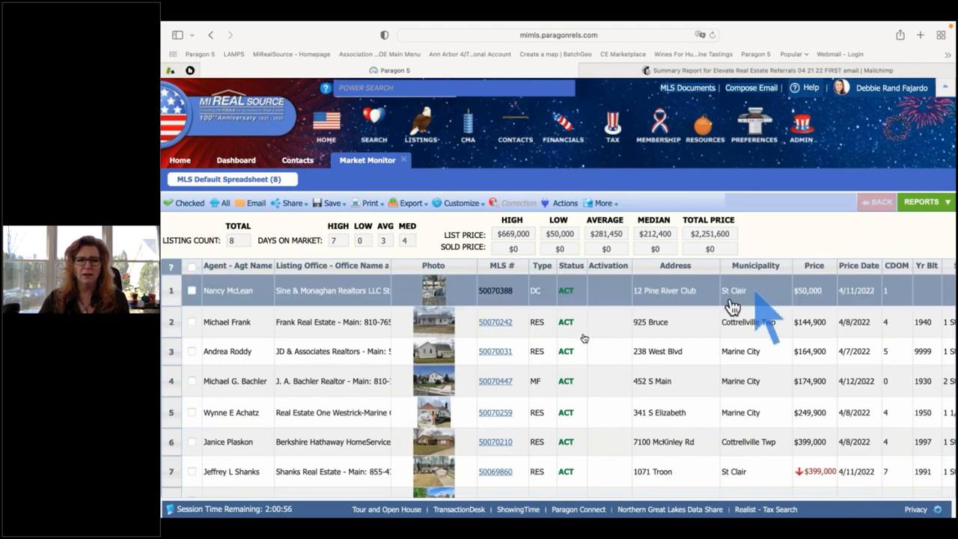
Open the $669,000 listing 50069882 from row 8 in the Big Photo/Map view.
scroll(509, 327, "down", 1)
scroll(508, 327, "up", 1)
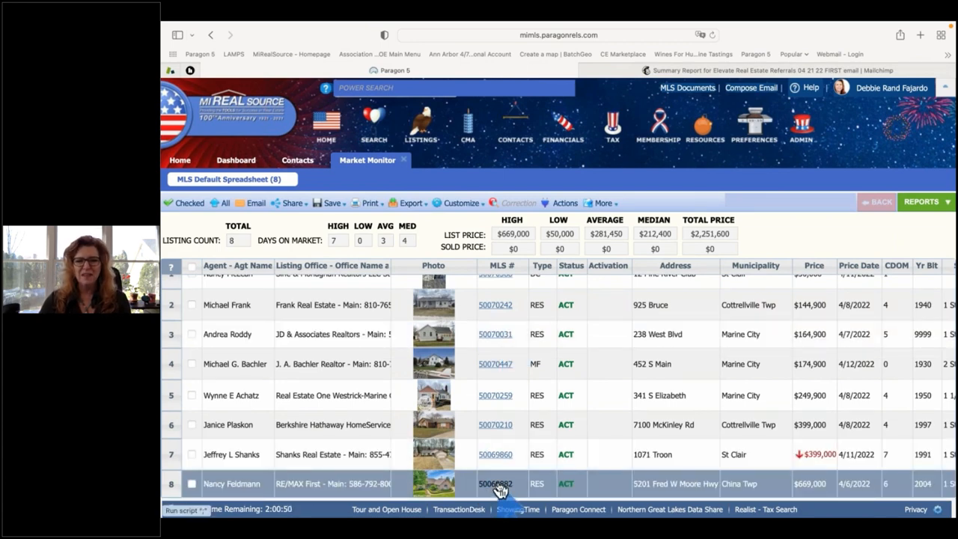
left_click(495, 485)
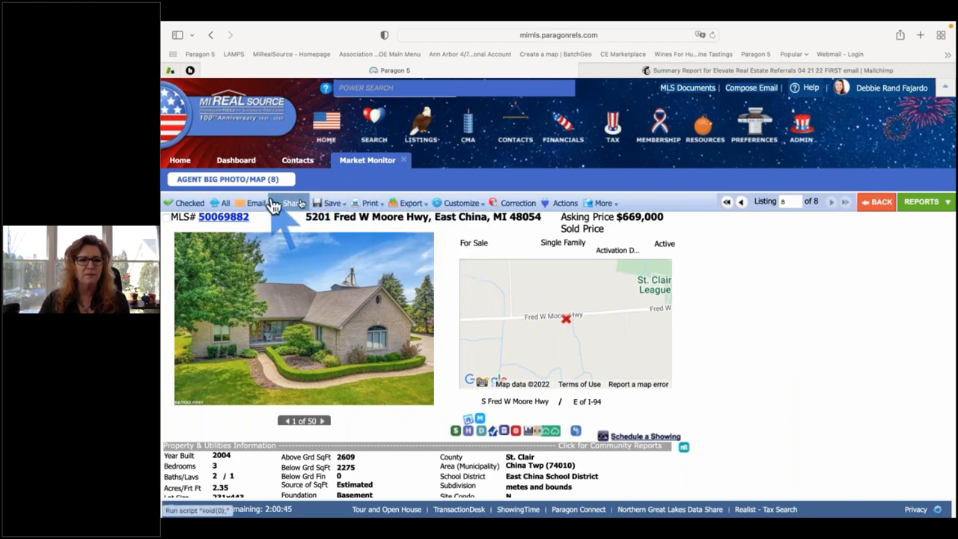
mouse_move(330, 207)
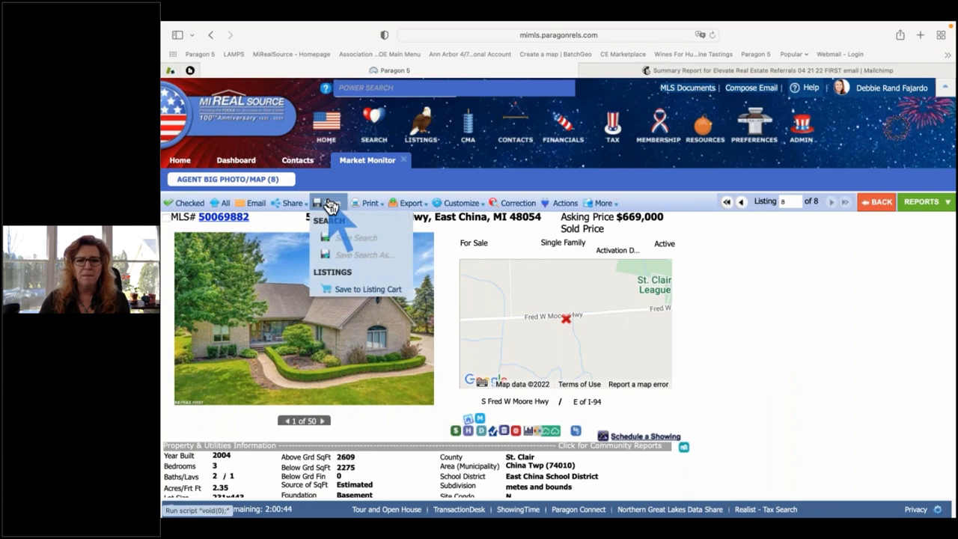
Save listing 50069882 to the buyer contact's listing cart using Save & Notify.
left_click(372, 291)
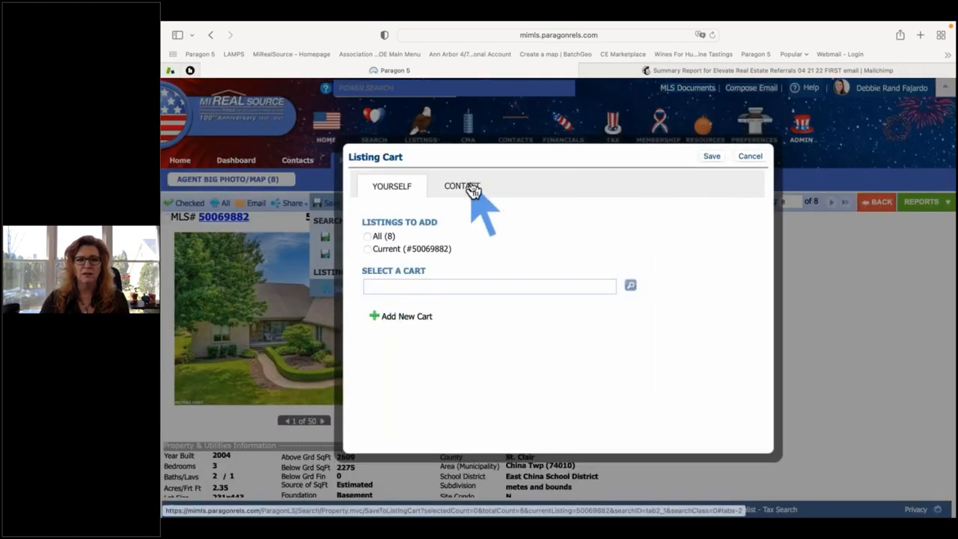
left_click(470, 185)
left_click(382, 285)
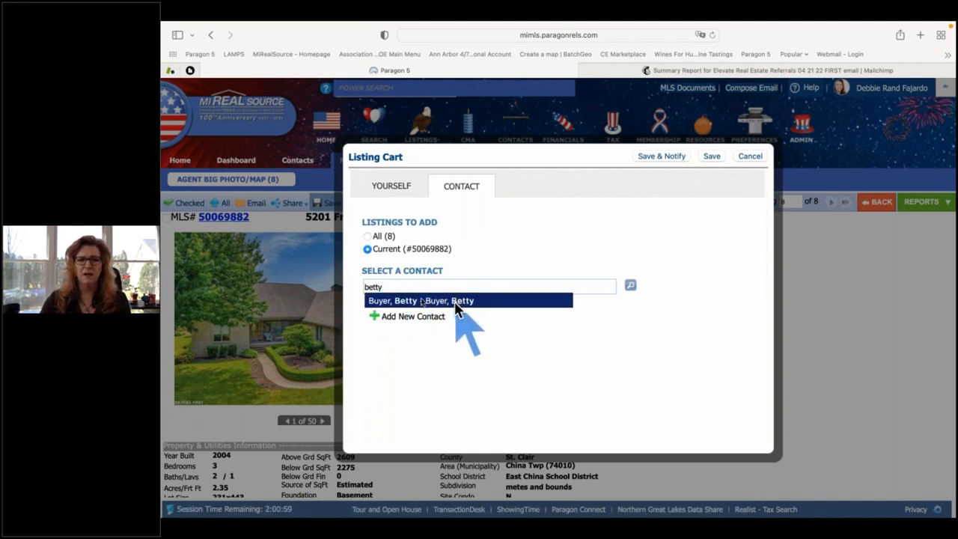
left_click(412, 300)
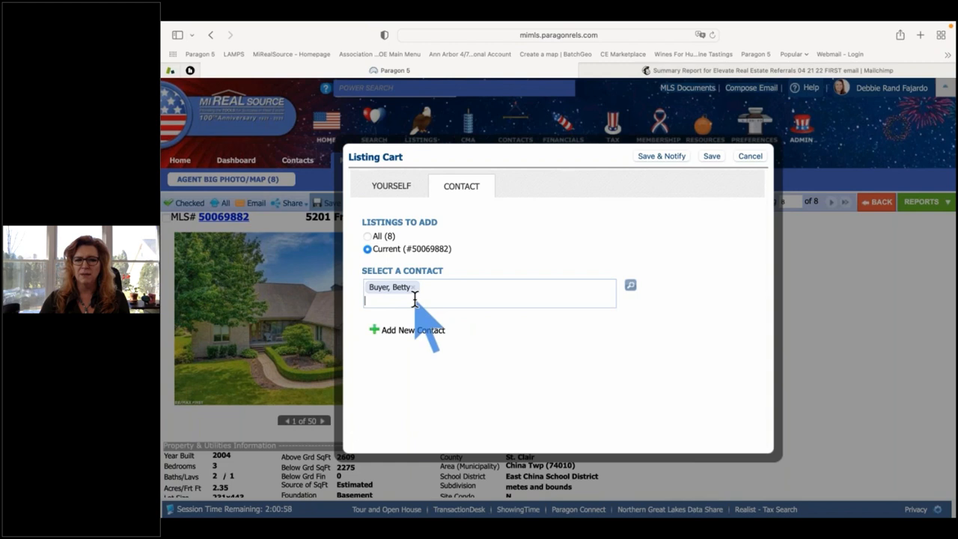
left_click(659, 159)
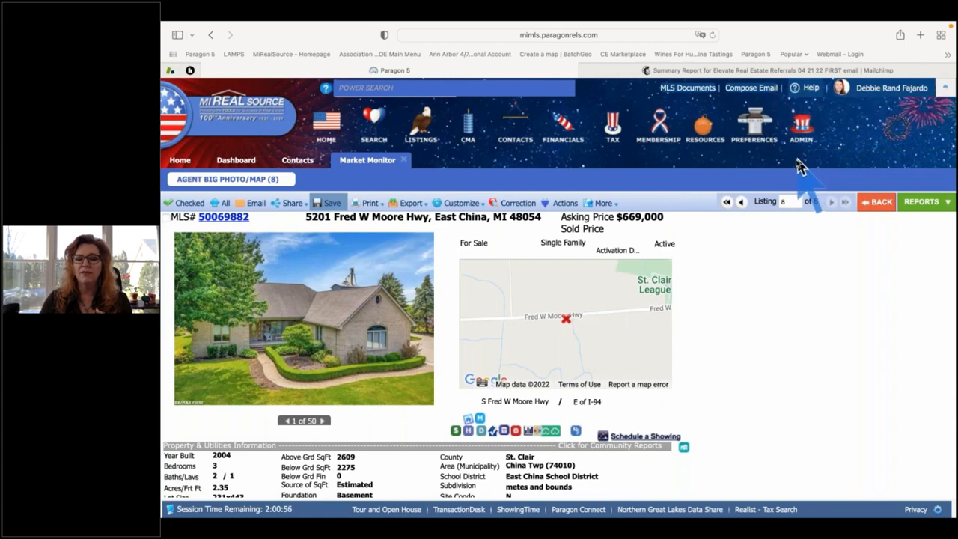
Go back to the buyer contact's record and open its Agent Recommended notification page.
left_click(301, 164)
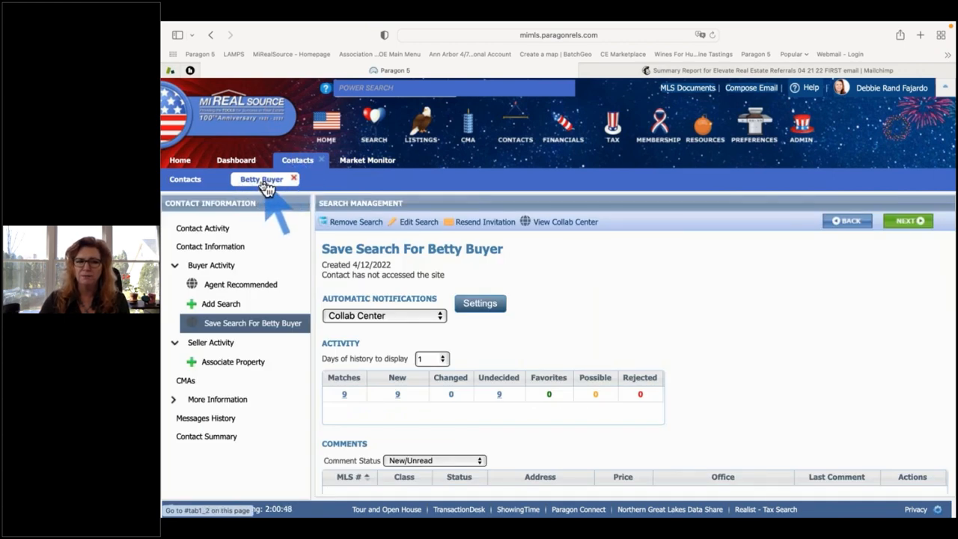
left_click(238, 290)
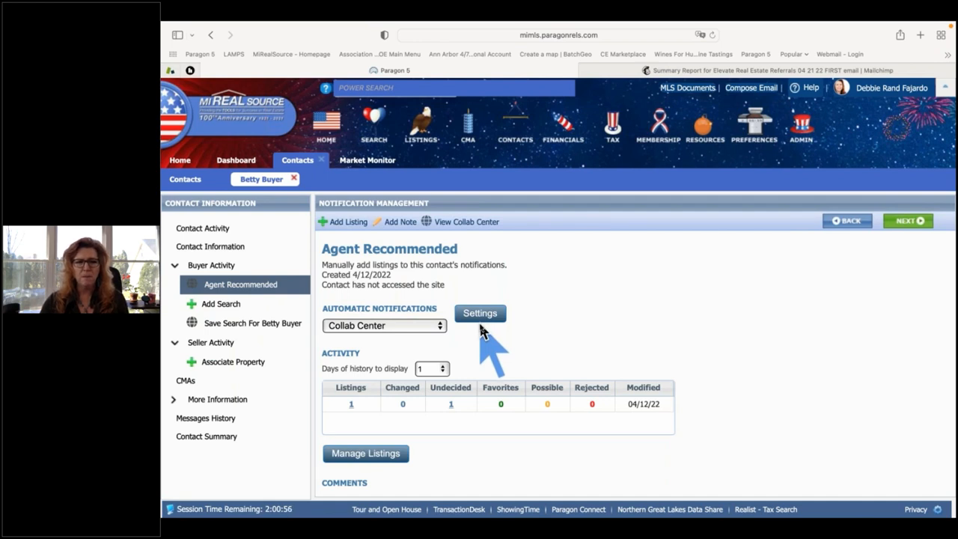
scroll(482, 332, "down", 4)
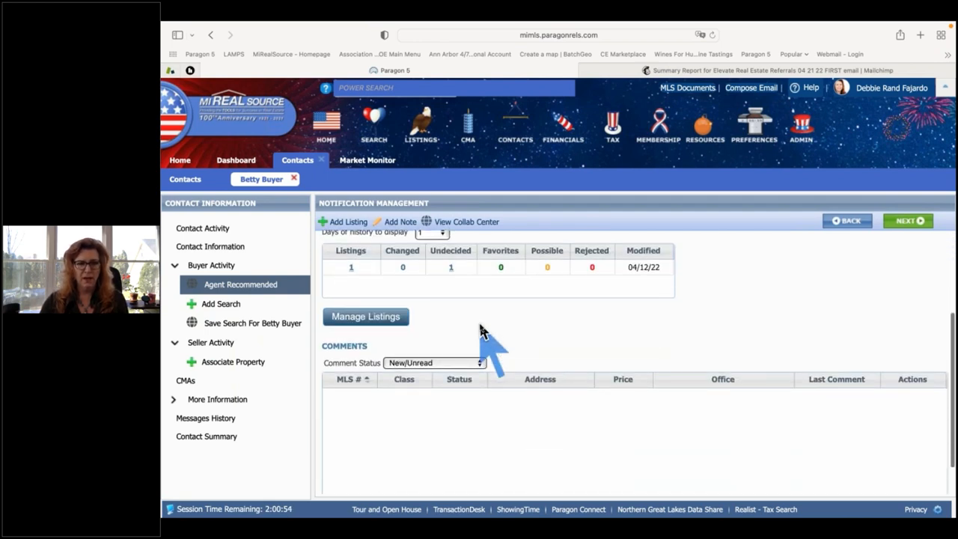
scroll(482, 332, "up", 4)
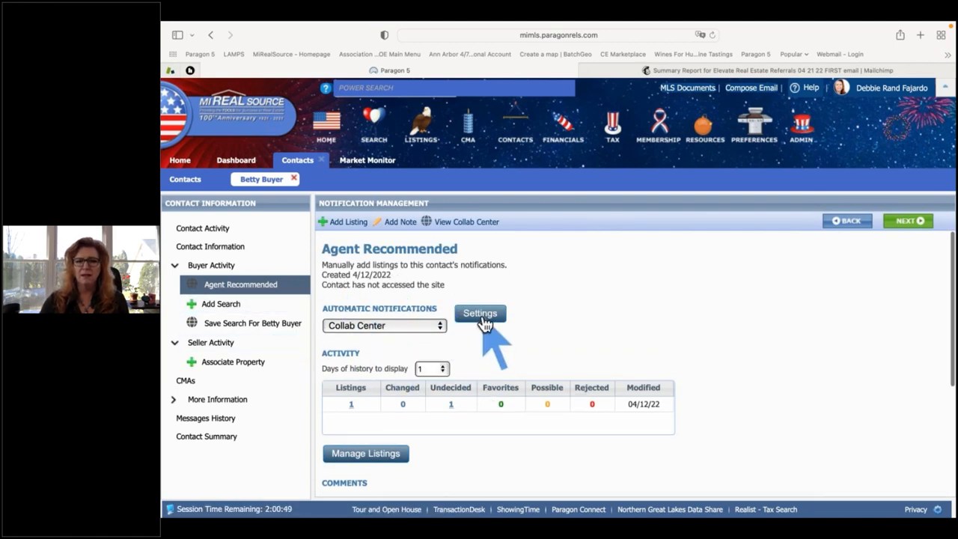
Review the Collab Center Advanced Email Options, accept them with OK, and check the listing activity.
left_click(481, 314)
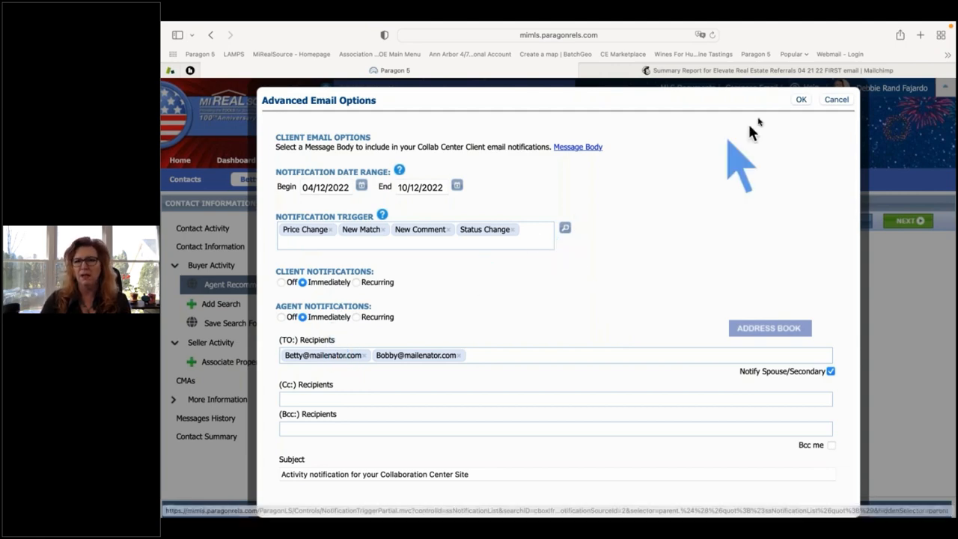
left_click(802, 101)
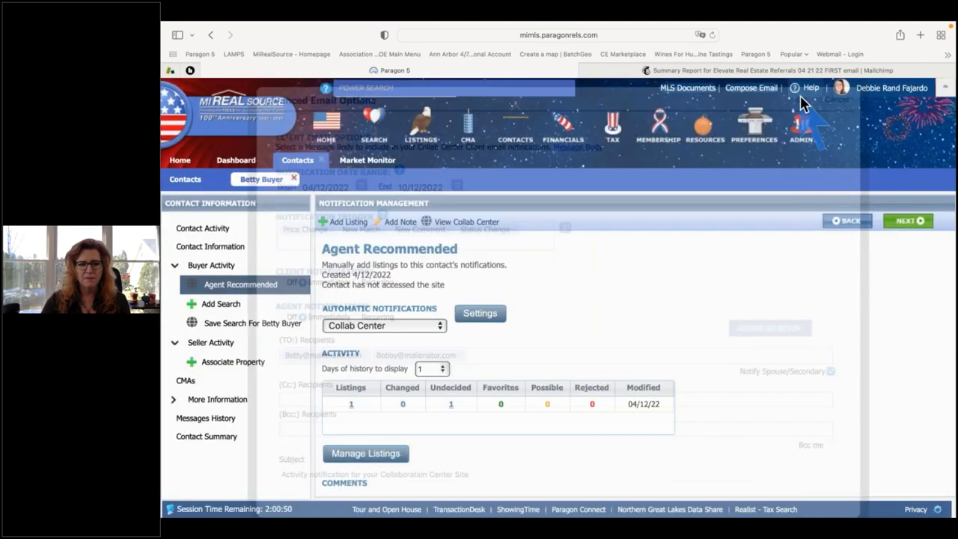
scroll(602, 344, "down", 2)
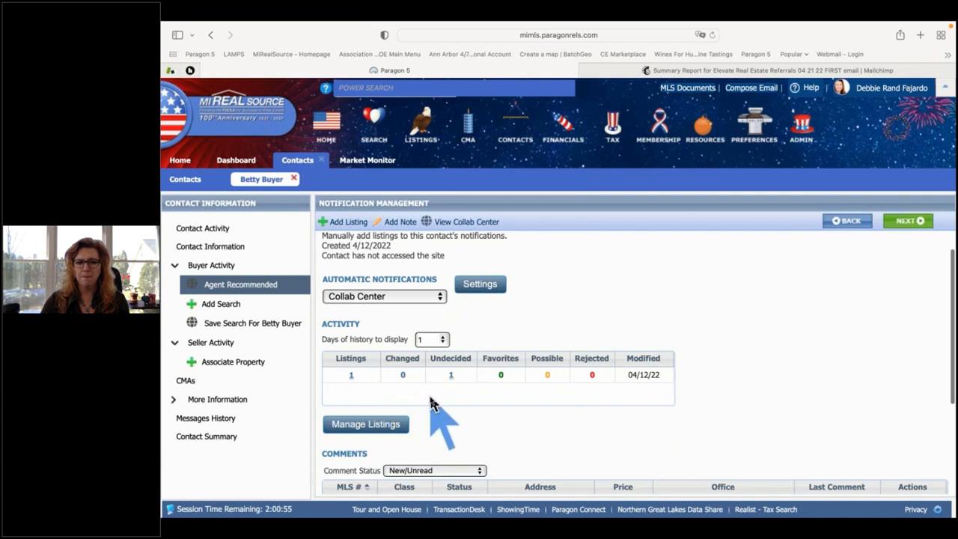
scroll(434, 404, "down", 5)
scroll(438, 404, "up", 6)
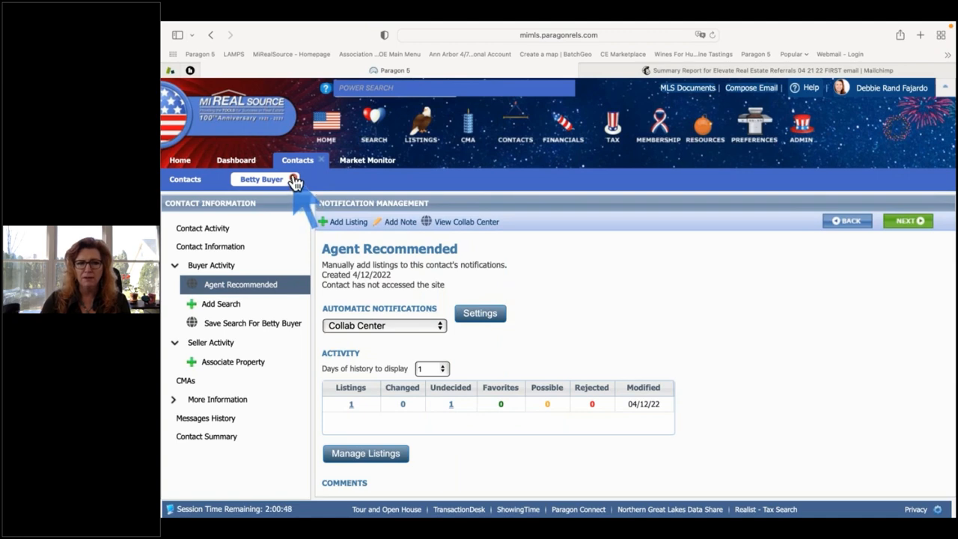
Close the buyer's record, find them in Contacts, and expand then collapse their saved searches.
left_click(294, 180)
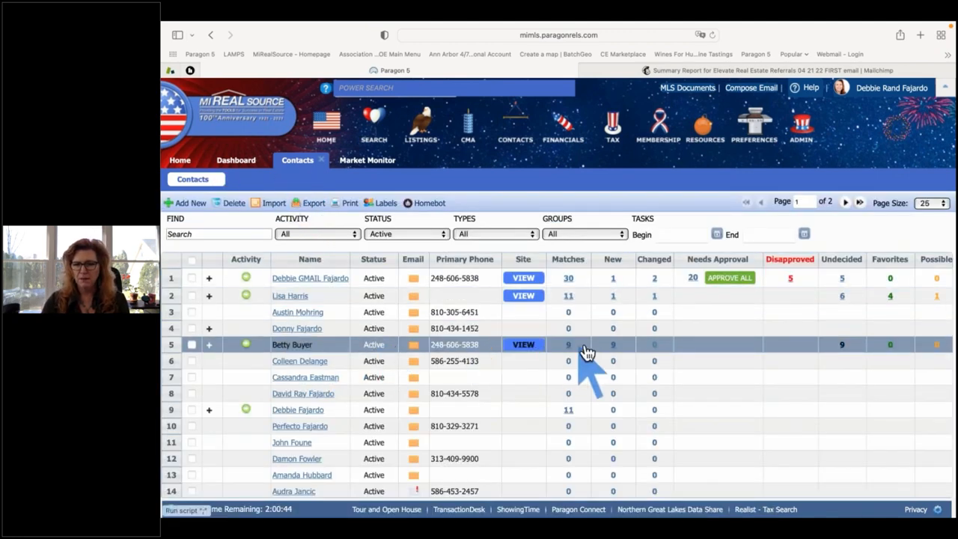
left_click(203, 233)
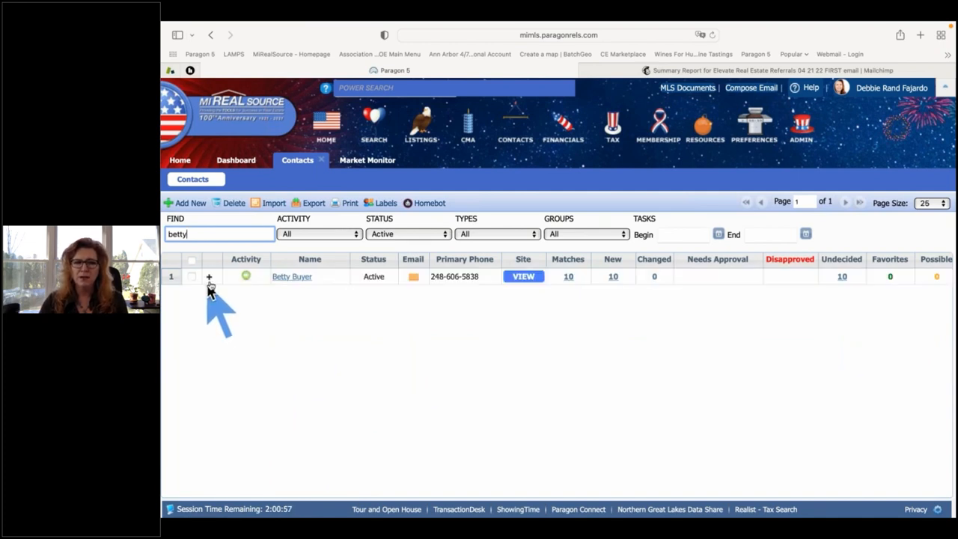
left_click(210, 277)
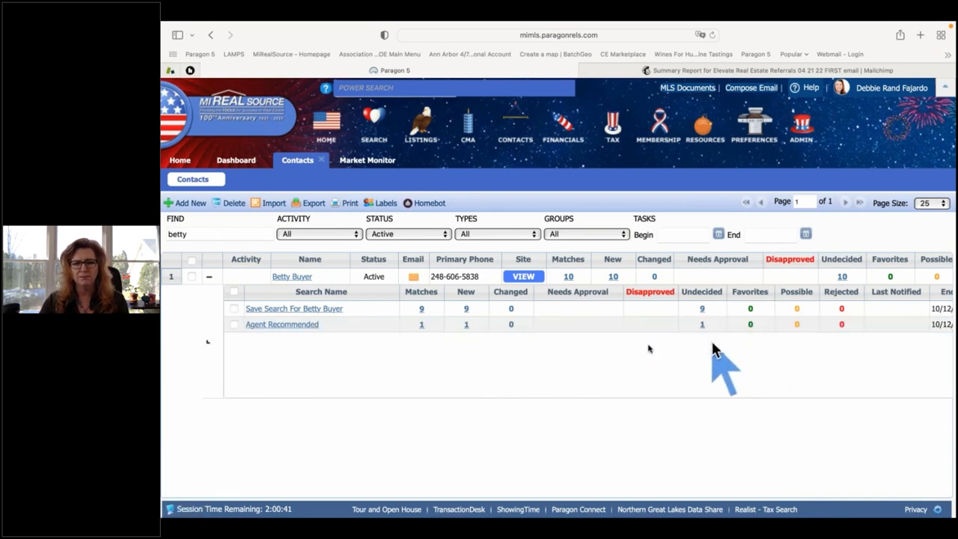
left_click(209, 276)
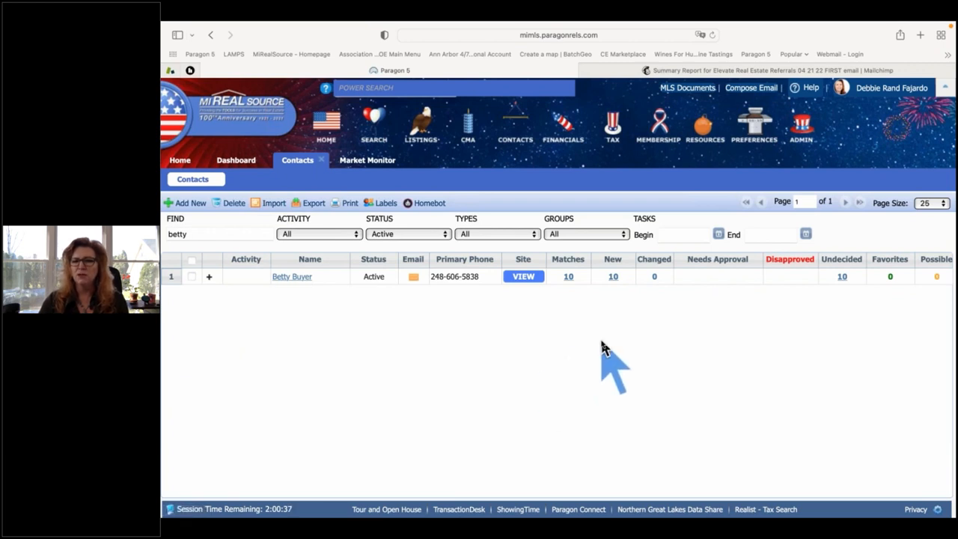
scroll(603, 348, "right", 5)
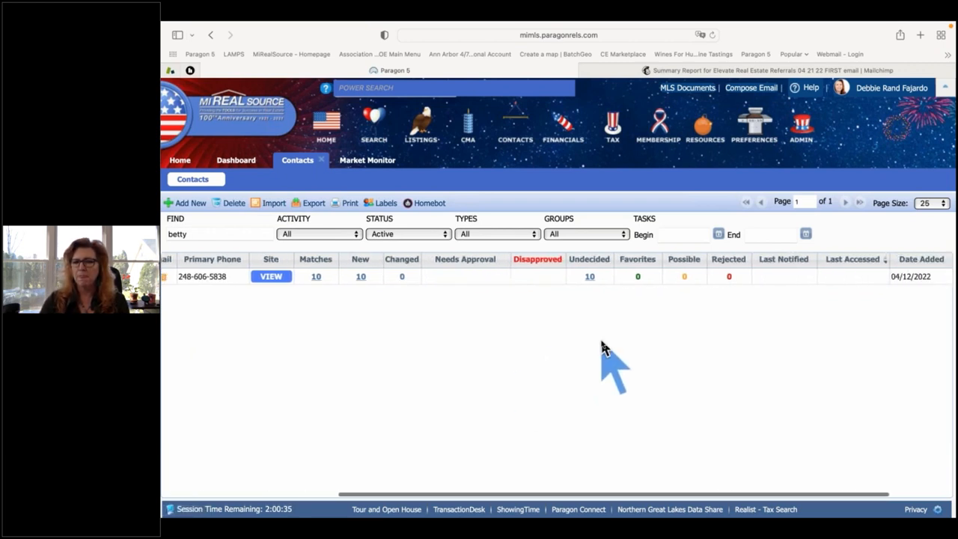
scroll(603, 348, "right", 3)
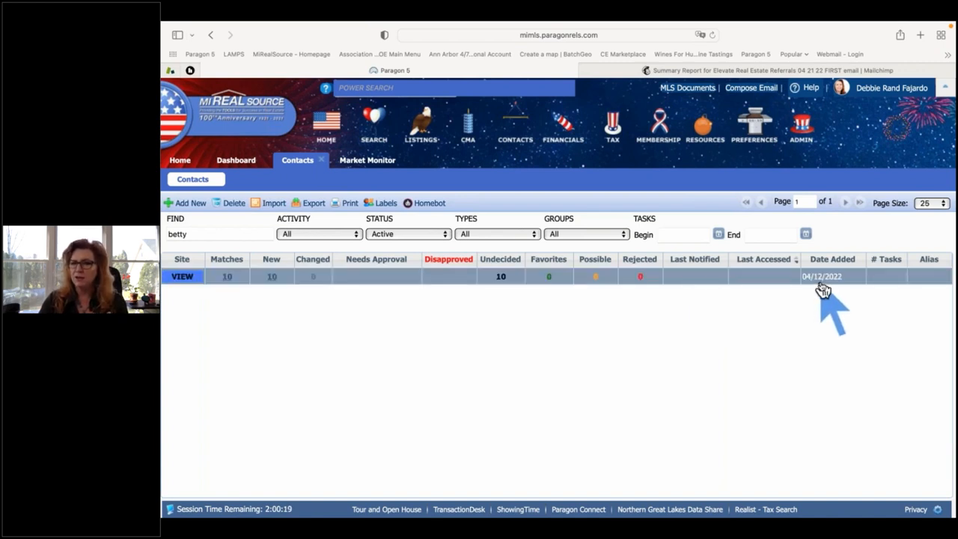
scroll(560, 342, "left", 5)
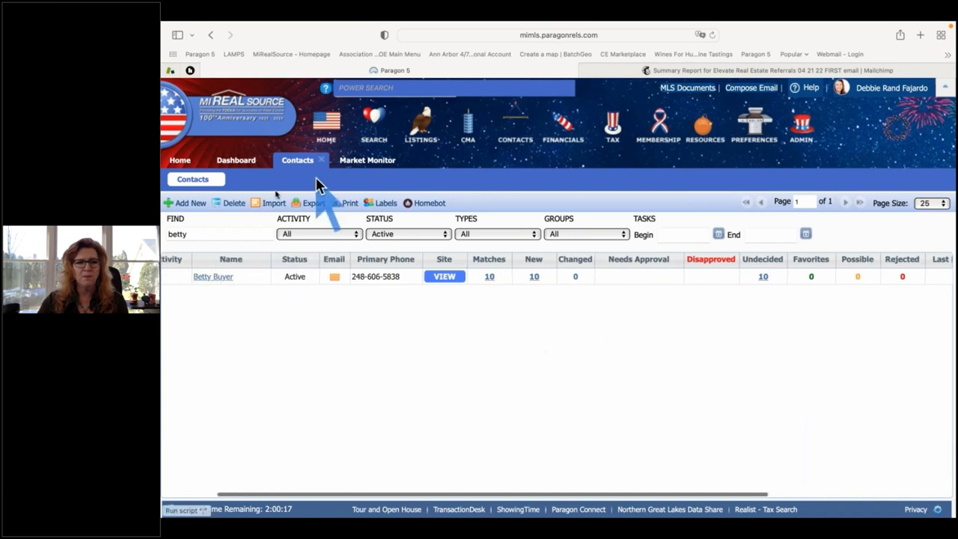
Clear the Find box, open the second contact's 4 Favorites as a spreadsheet, and select them all.
double_click(223, 232)
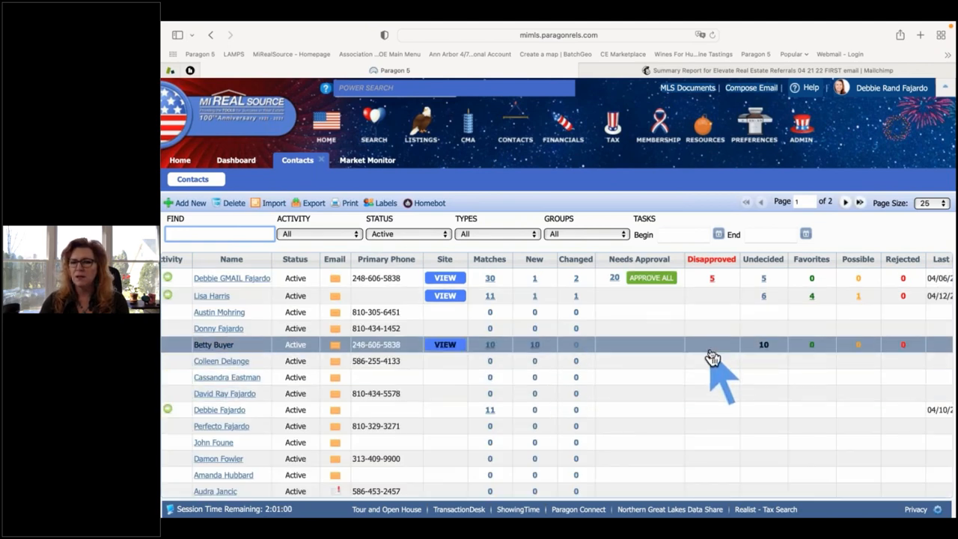
scroll(713, 357, "right", 5)
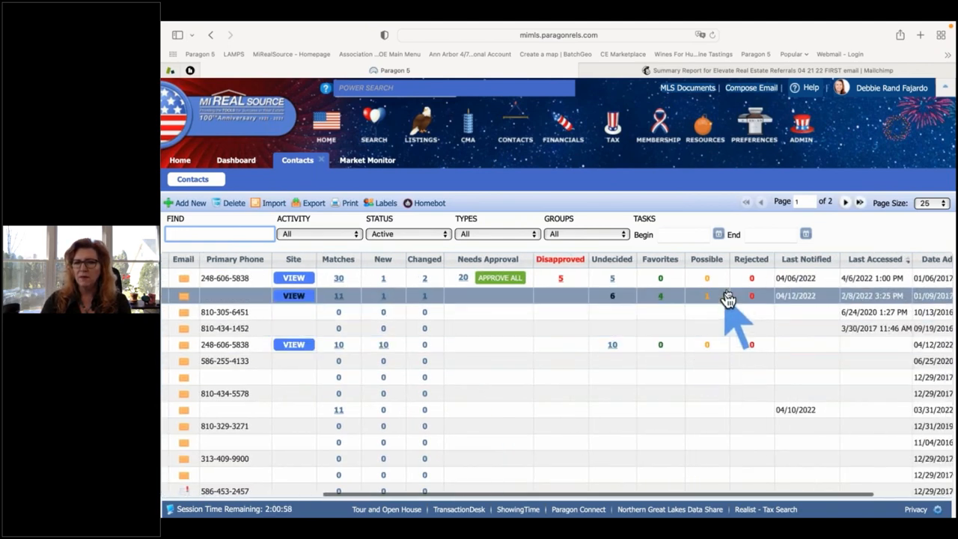
left_click(661, 297)
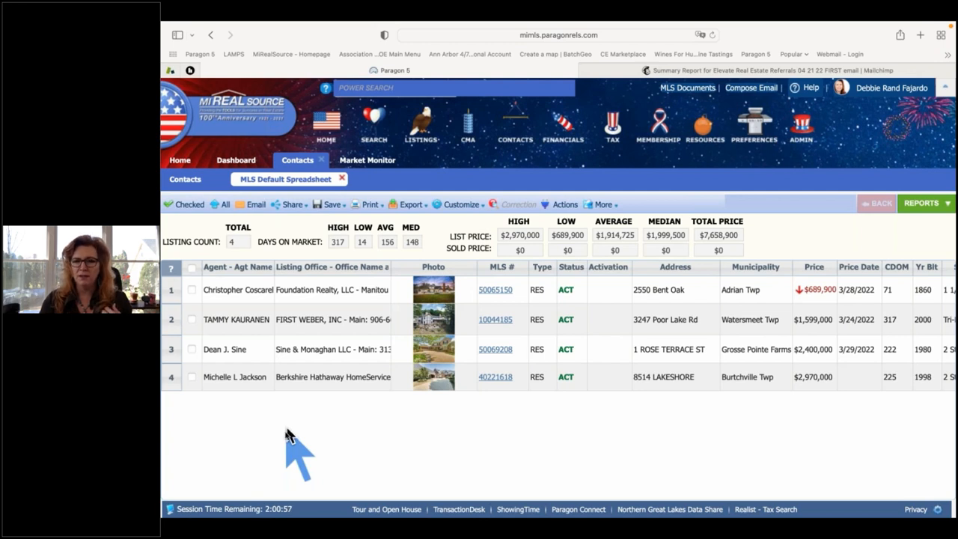
left_click(192, 268)
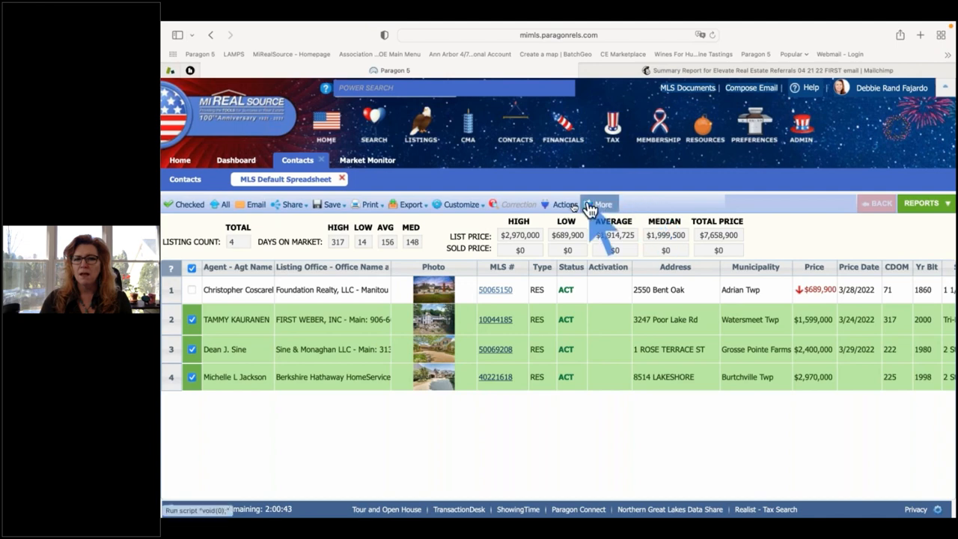
Send the three selected listings to ShowingTime via Actions > Integrated Tools.
left_click(563, 205)
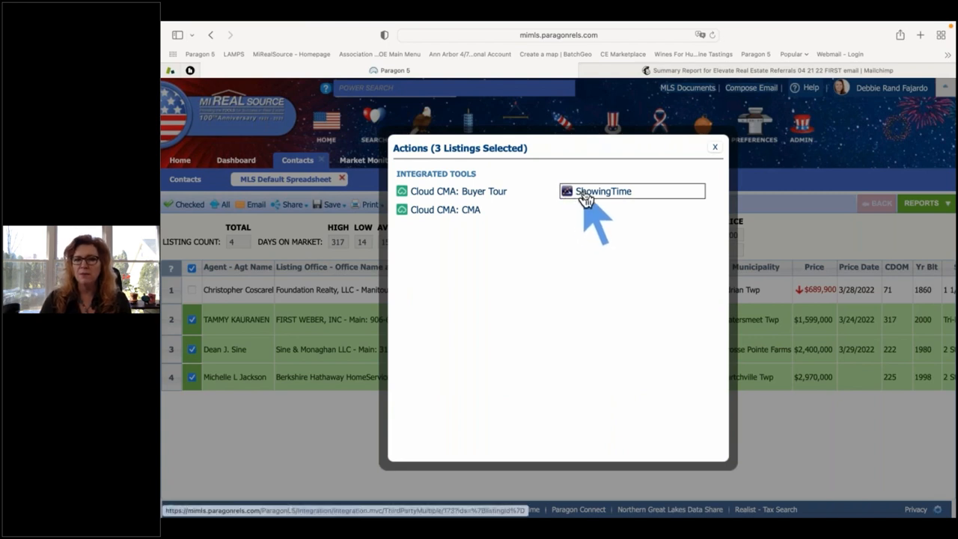
left_click(584, 196)
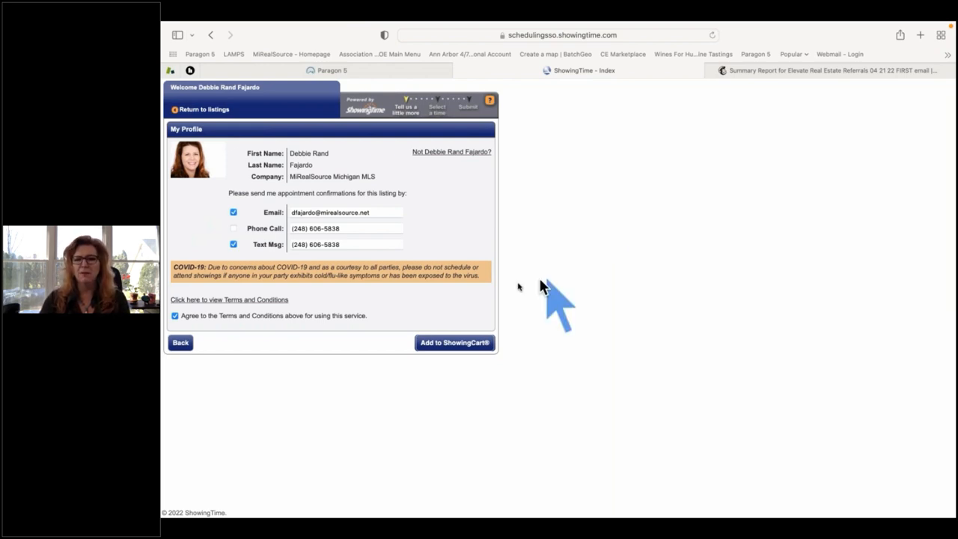
Add the three listings to ShowingCart as a new 4/14/2022 tour for the buyer contact.
key("super+plus")
left_click(520, 412)
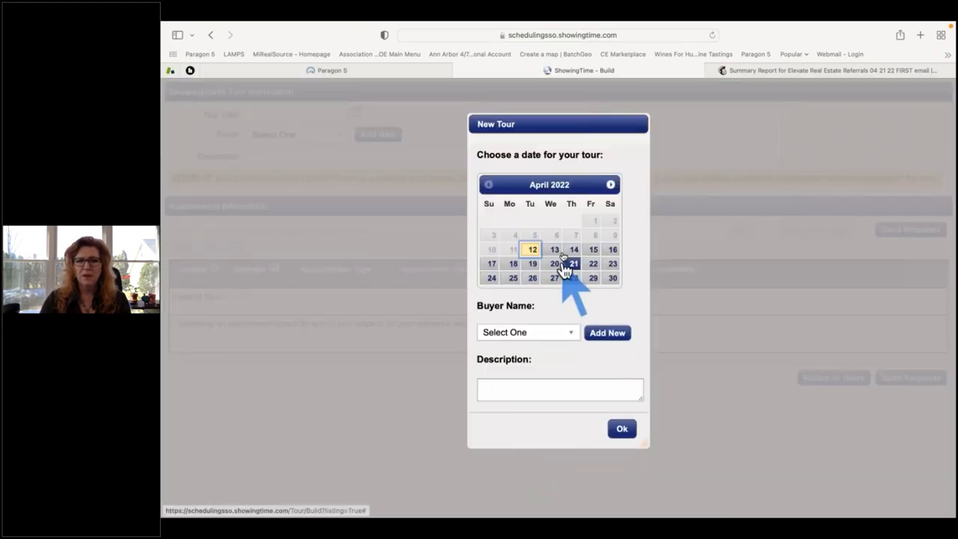
left_click(572, 251)
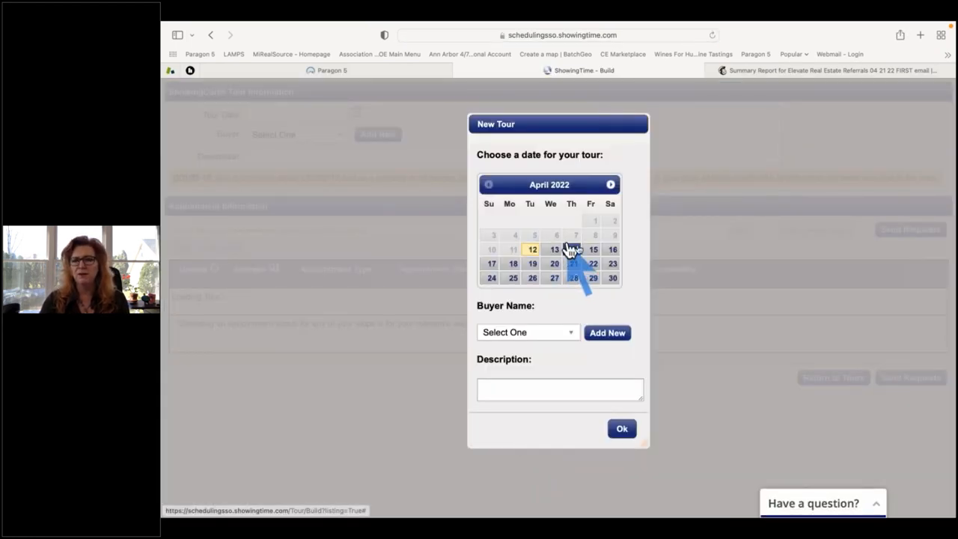
left_click(568, 336)
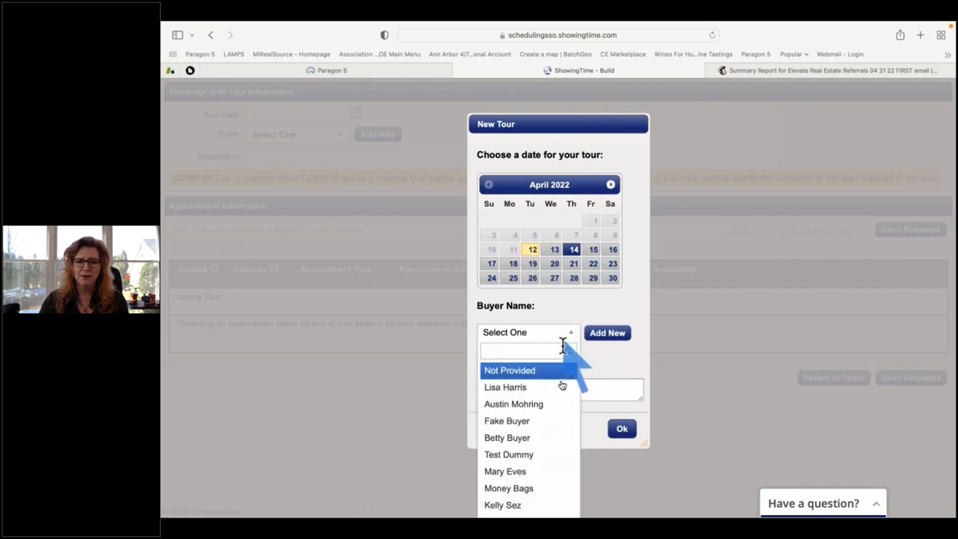
left_click(547, 437)
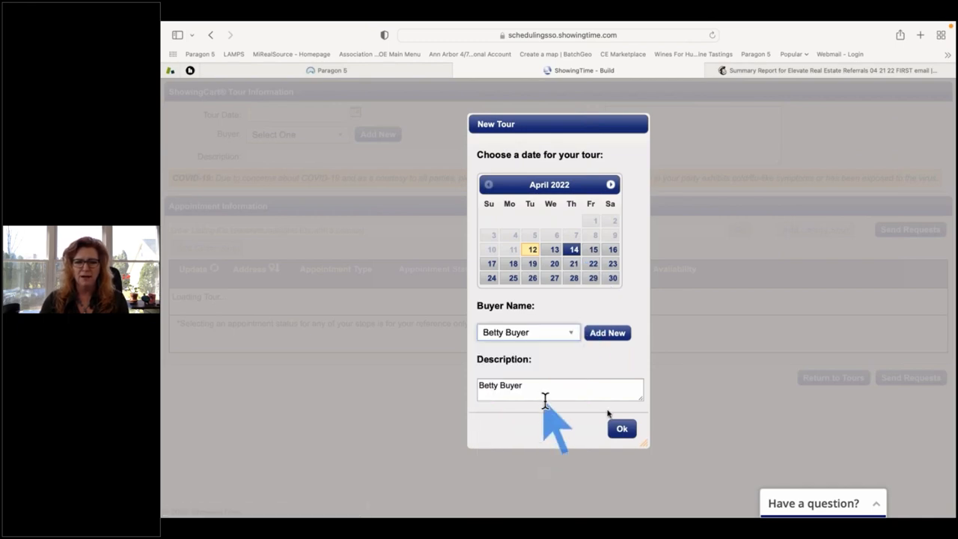
left_click(622, 428)
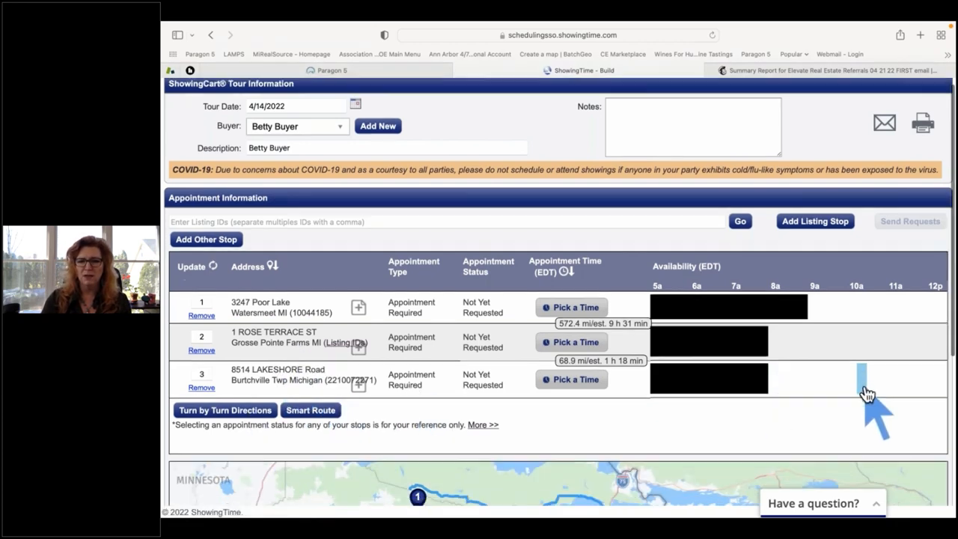
scroll(865, 395, "down", 3)
scroll(845, 277, "down", 4)
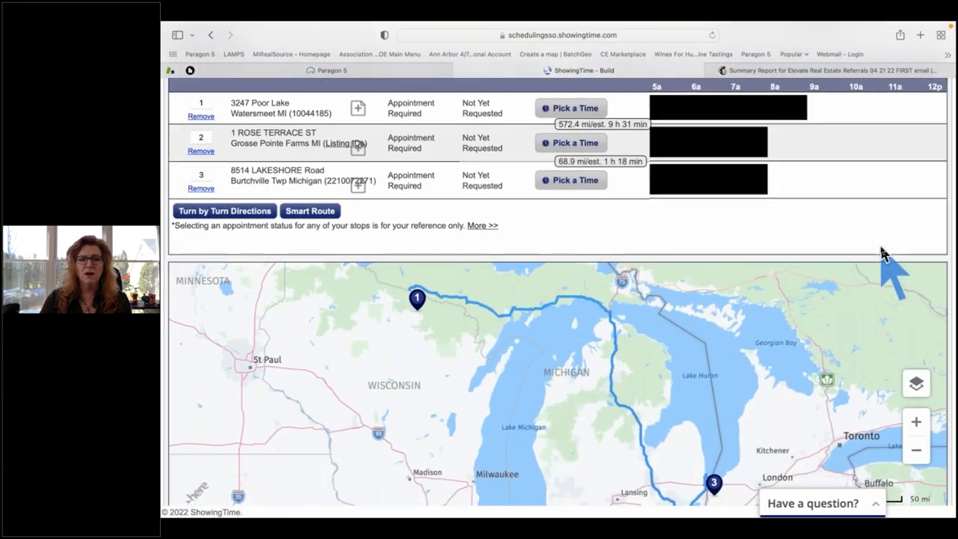
scroll(873, 211, "down", 2)
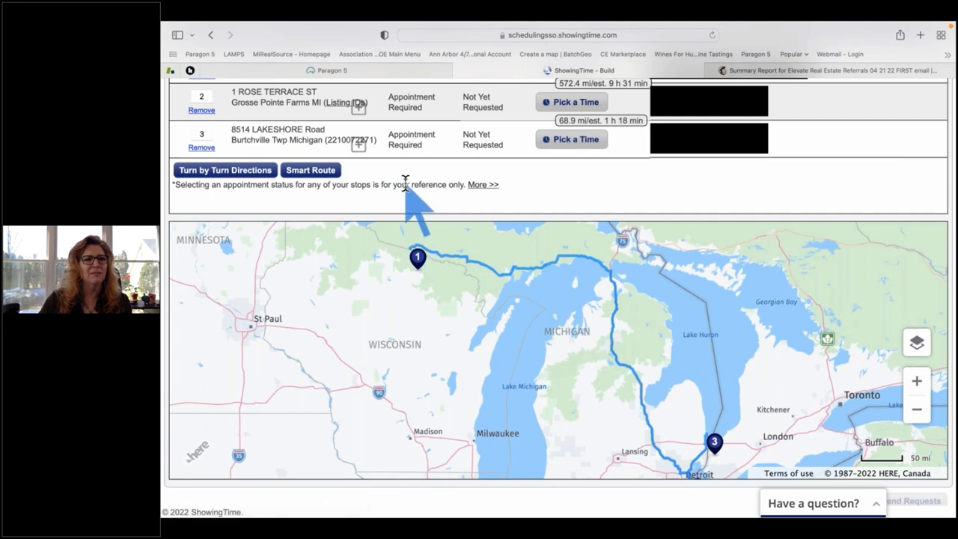
scroll(406, 187, "up", 2)
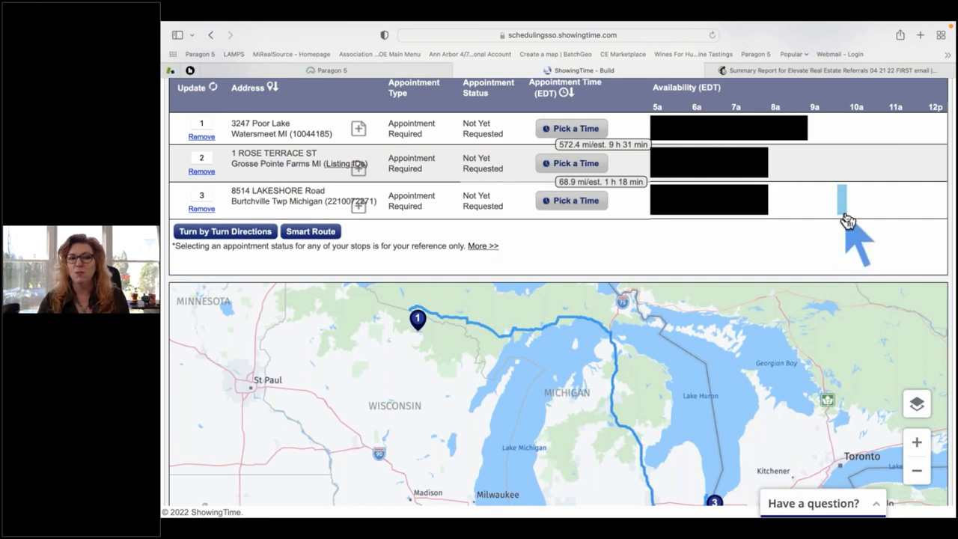
scroll(842, 224, "down", 1)
scroll(850, 221, "up", 1)
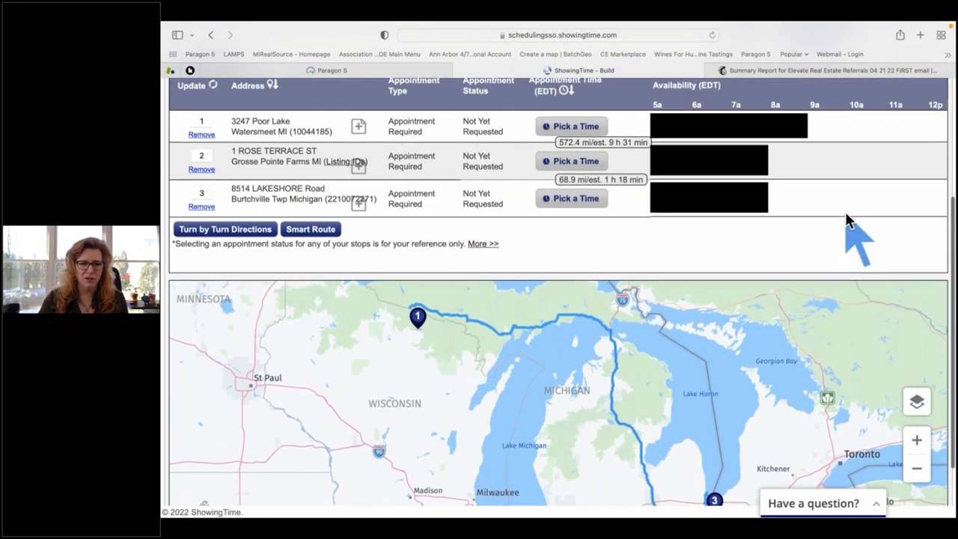
scroll(867, 204, "down", 2)
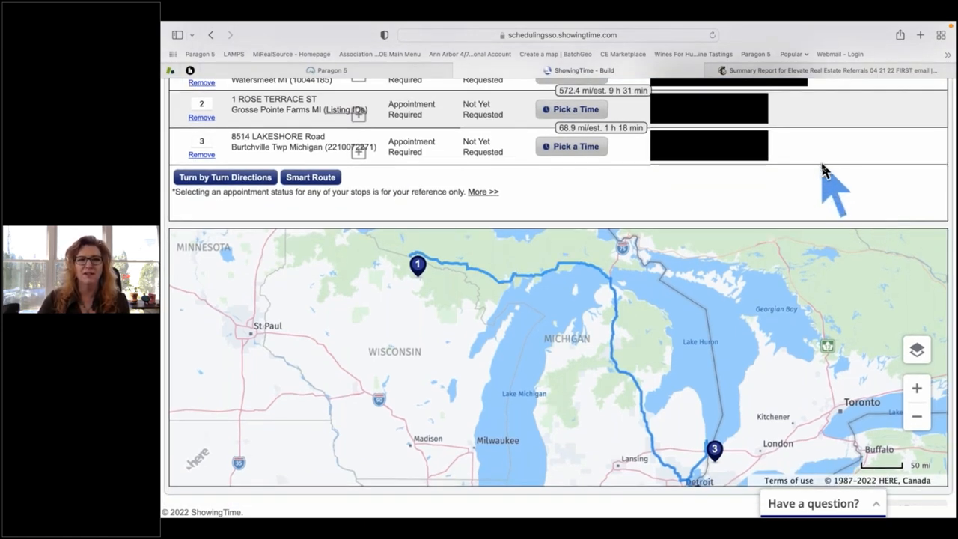
scroll(823, 171, "up", 2)
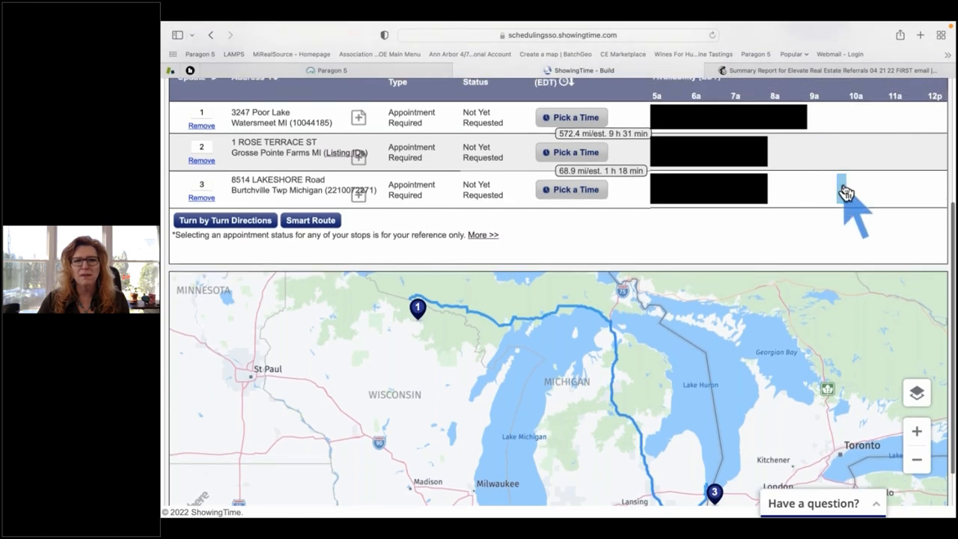
scroll(844, 193, "up", 1)
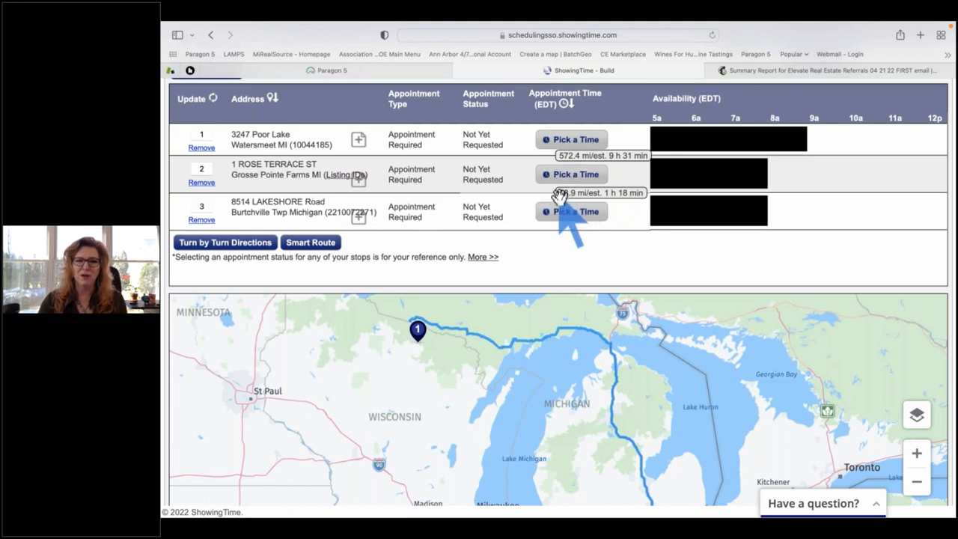
left_click(202, 148)
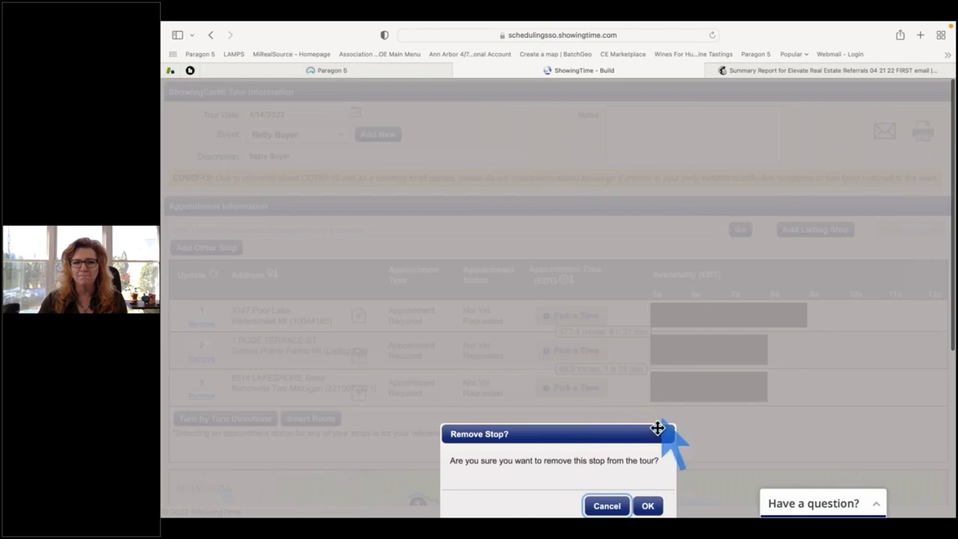
left_click(651, 506)
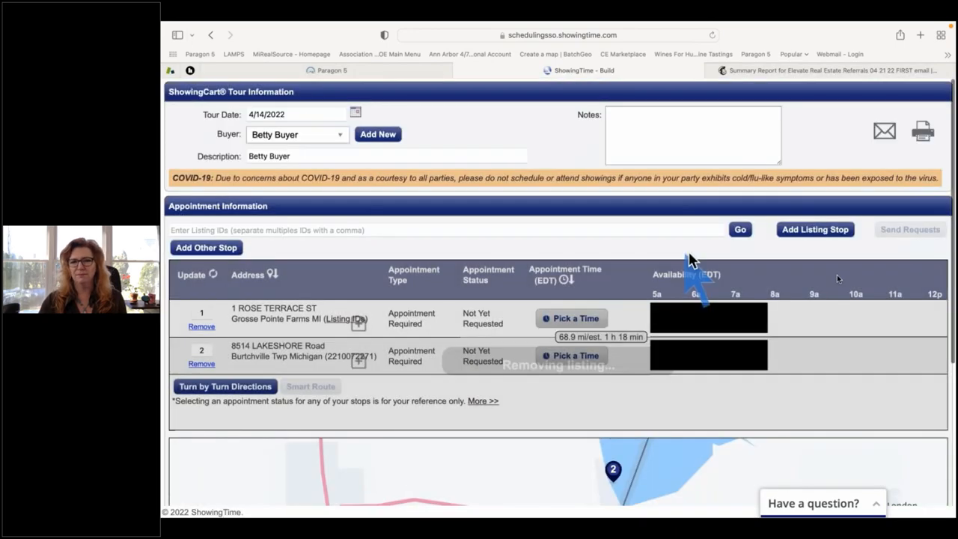
scroll(883, 262, "down", 5)
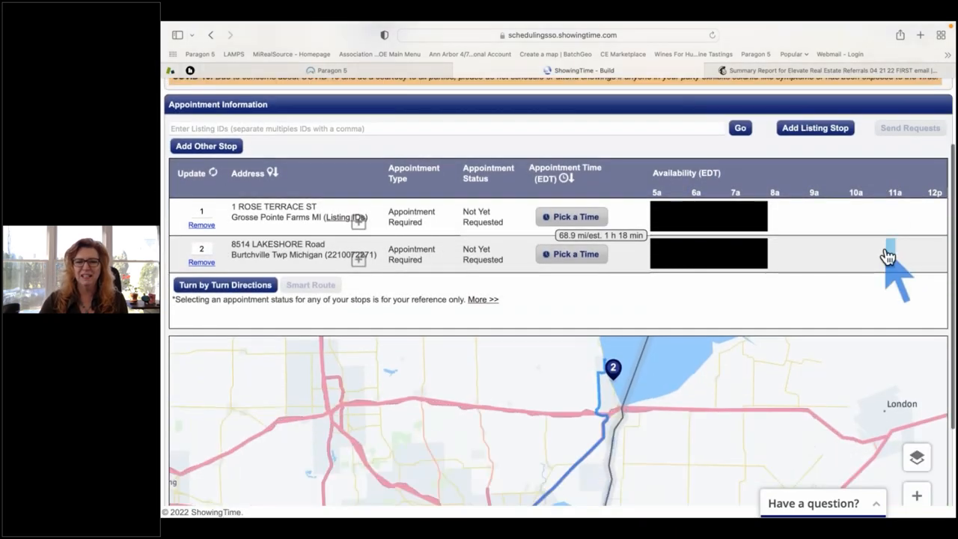
scroll(889, 247, "down", 1)
scroll(892, 249, "up", 1)
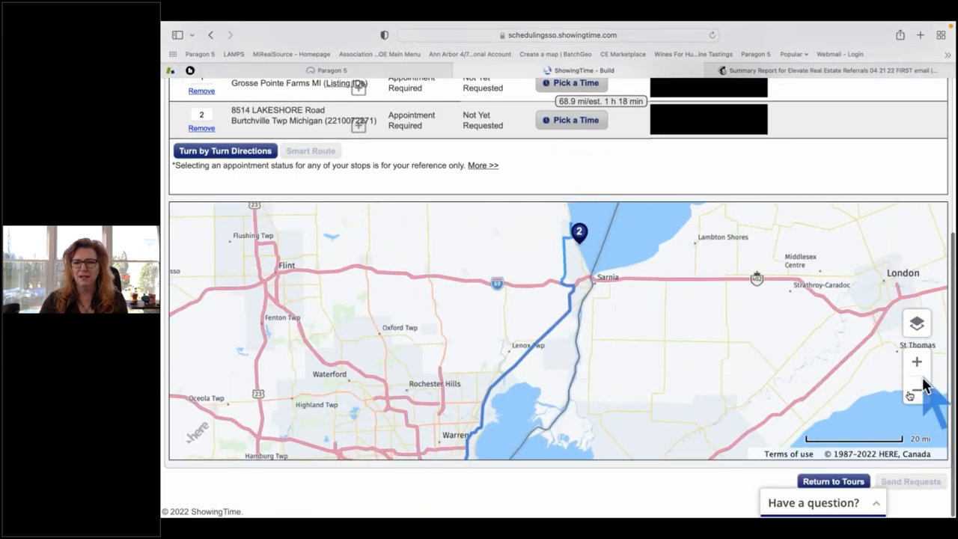
Zoom out and pan the route map so both remaining stops show.
left_click(915, 395)
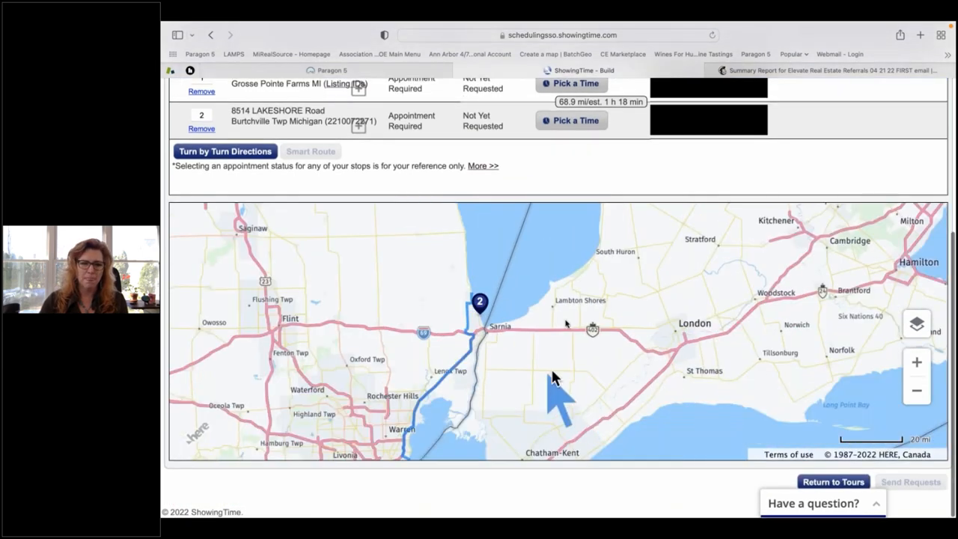
left_click_drag(551, 381, 577, 319)
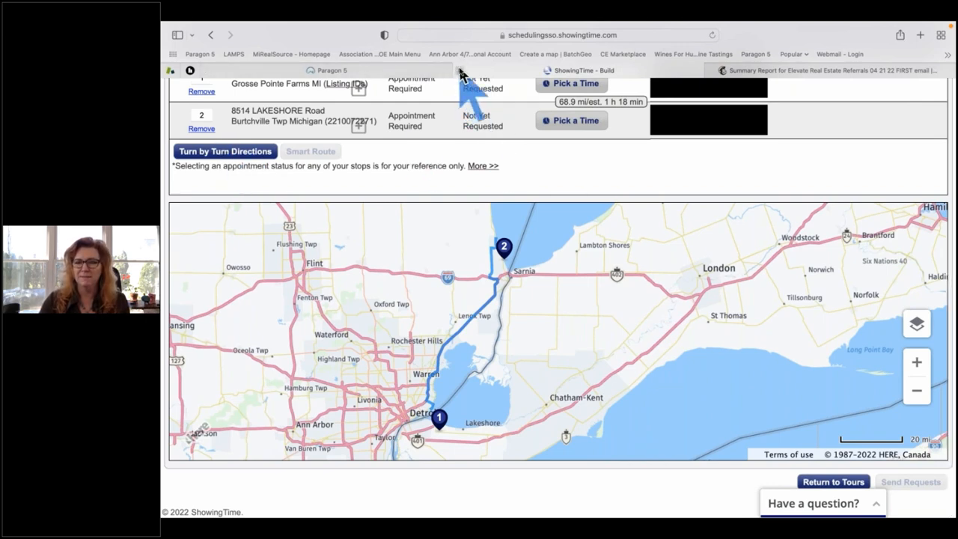
key("super+shift+backslash")
Close the ShowingTime tour, the Actions dialog and the MLS Default Spreadsheet tab.
left_click(814, 142)
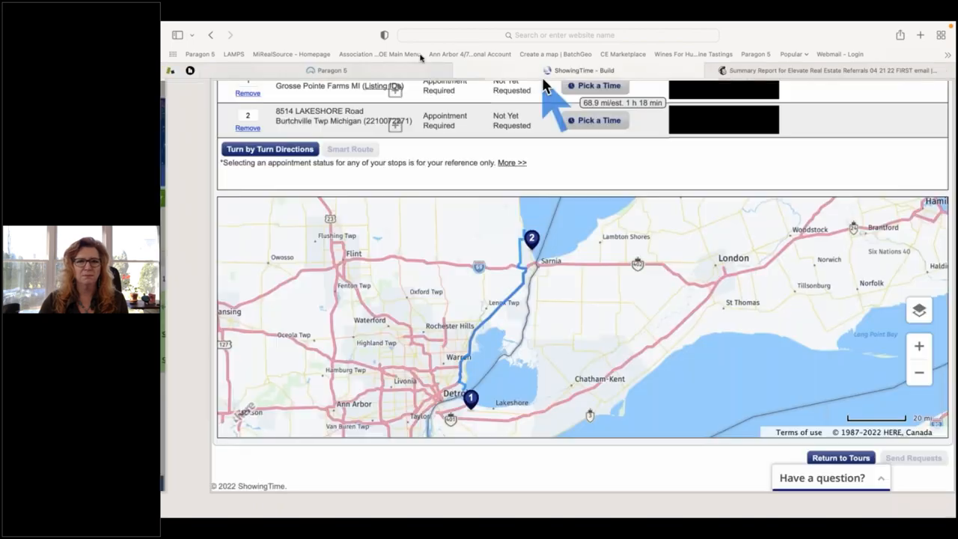
left_click(459, 70)
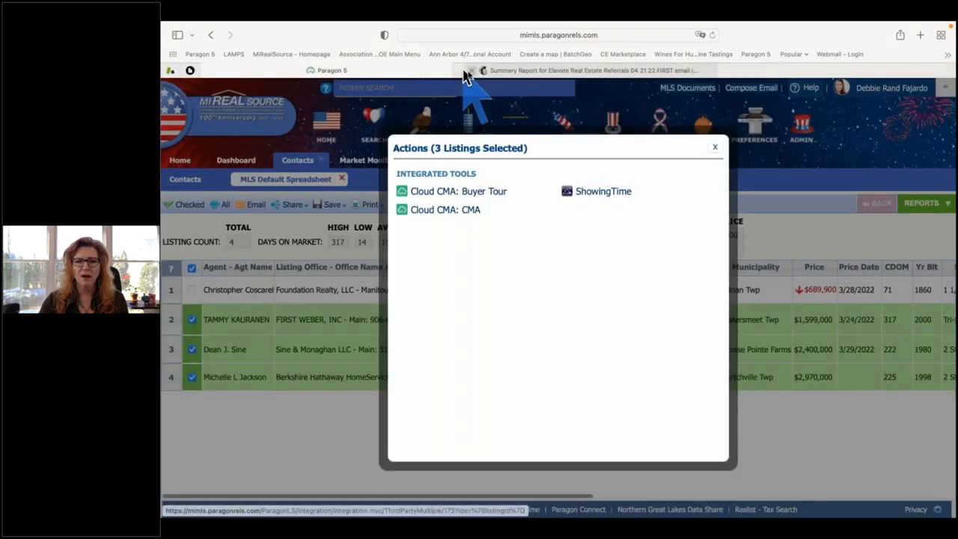
left_click(716, 149)
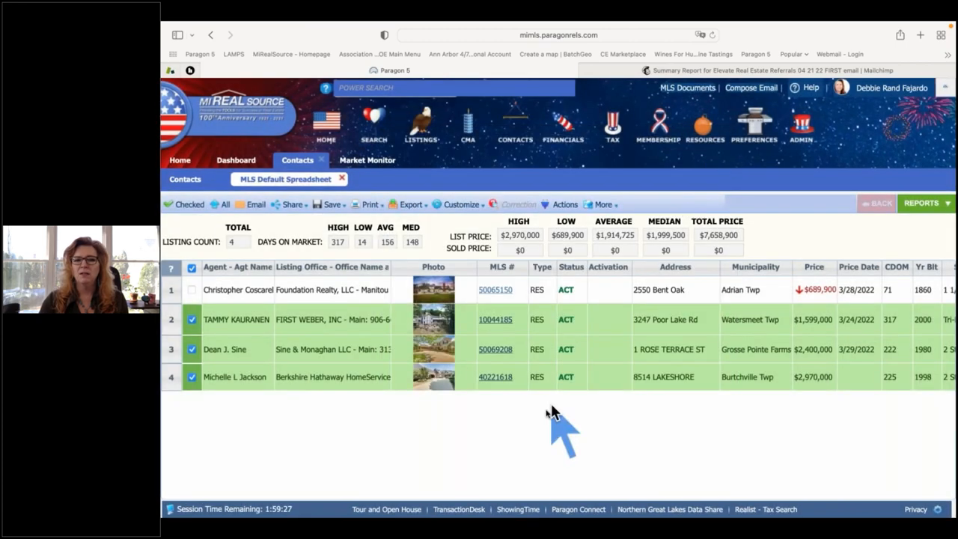
left_click(341, 179)
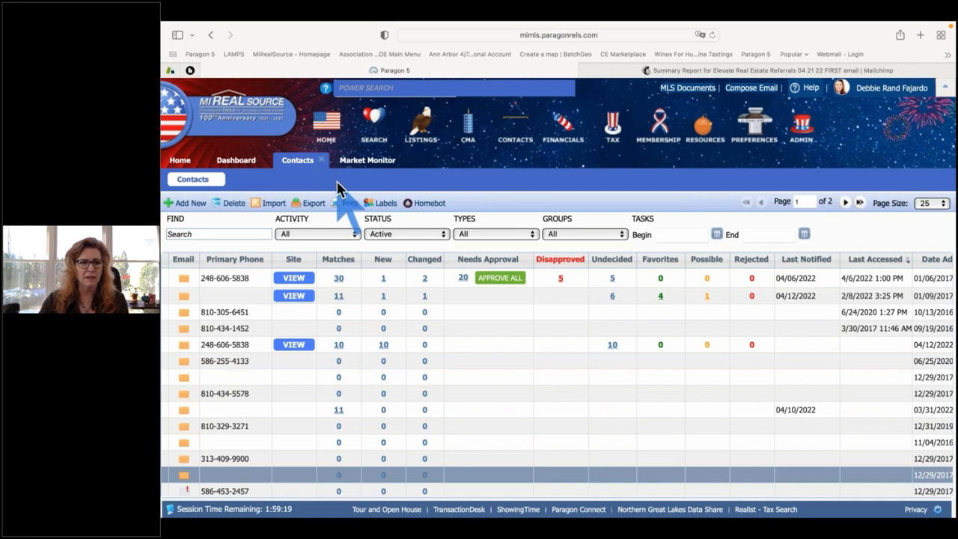
Select the buyer's row in the Paragon Contacts list.
left_click(331, 297)
scroll(330, 311, "left", 3)
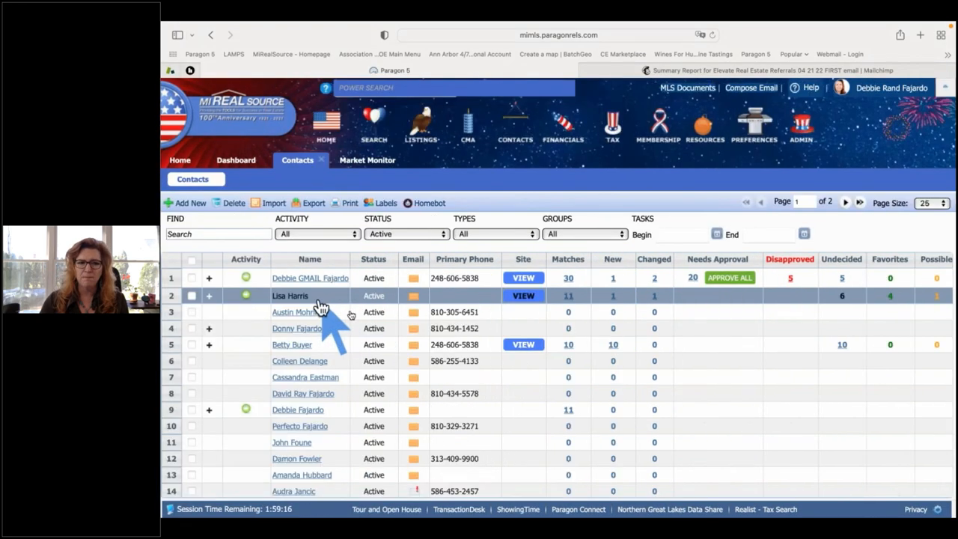
left_click(327, 345)
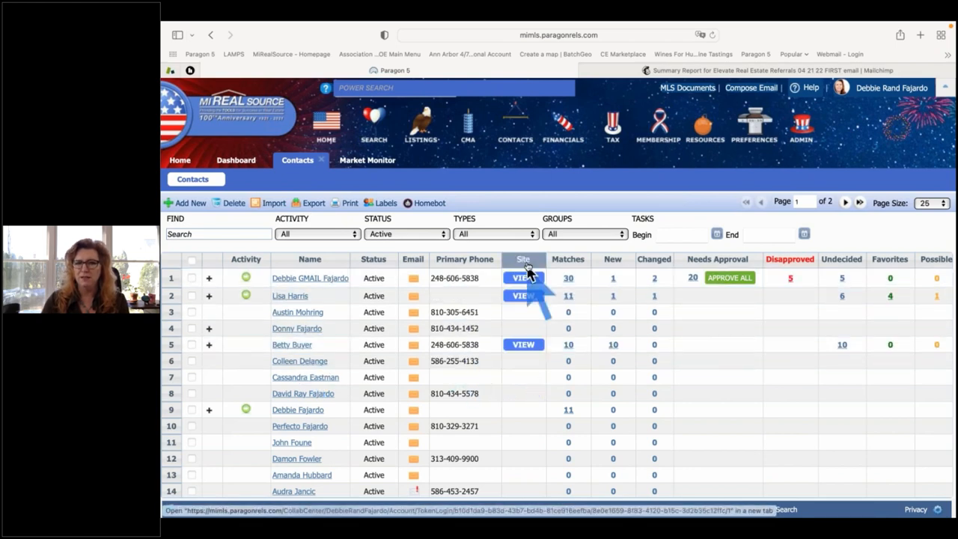
Open the buyer's Collaboration Center and look over the Updates list.
left_click(522, 348)
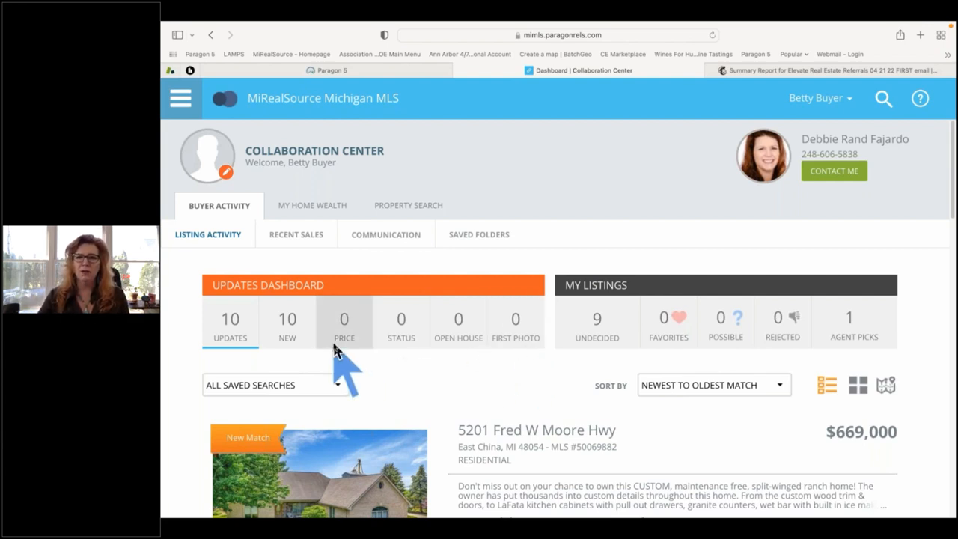
scroll(569, 385, "down", 4)
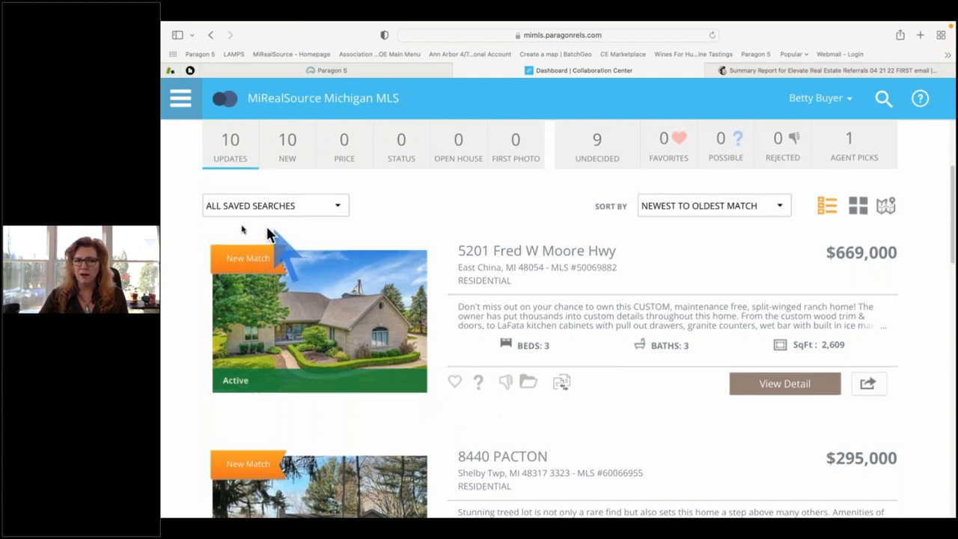
scroll(636, 329, "up", 3)
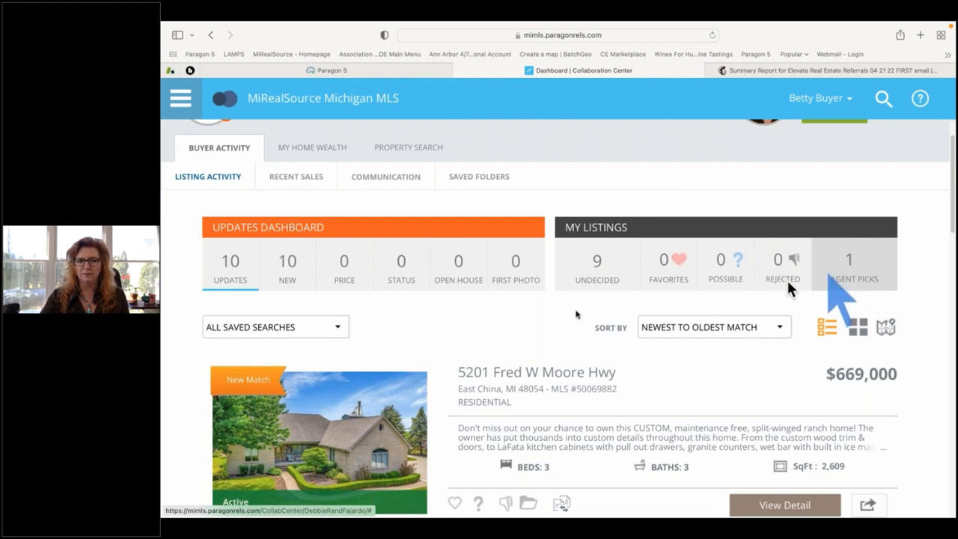
scroll(496, 331, "down", 2)
scroll(499, 322, "down", 2)
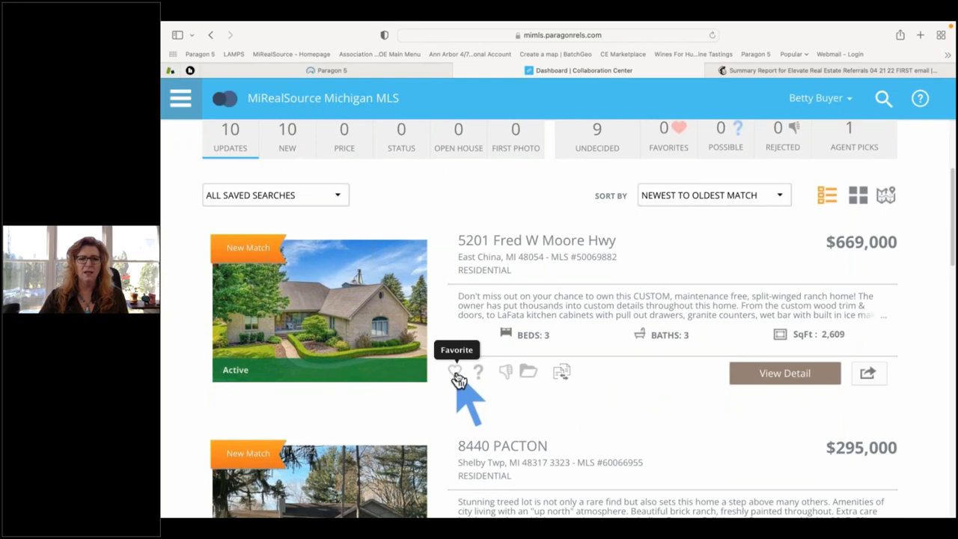
left_click(455, 372)
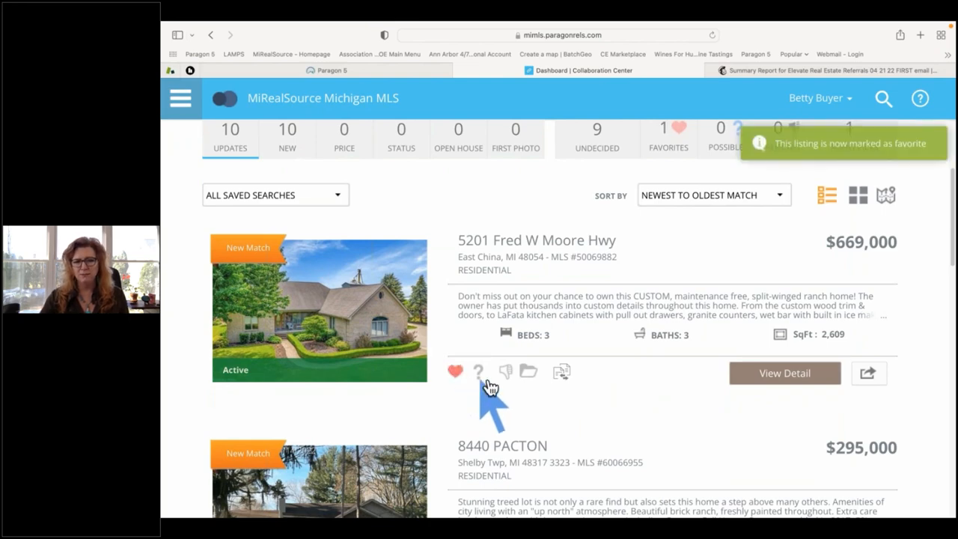
scroll(500, 378, "down", 2)
scroll(498, 378, "down", 4)
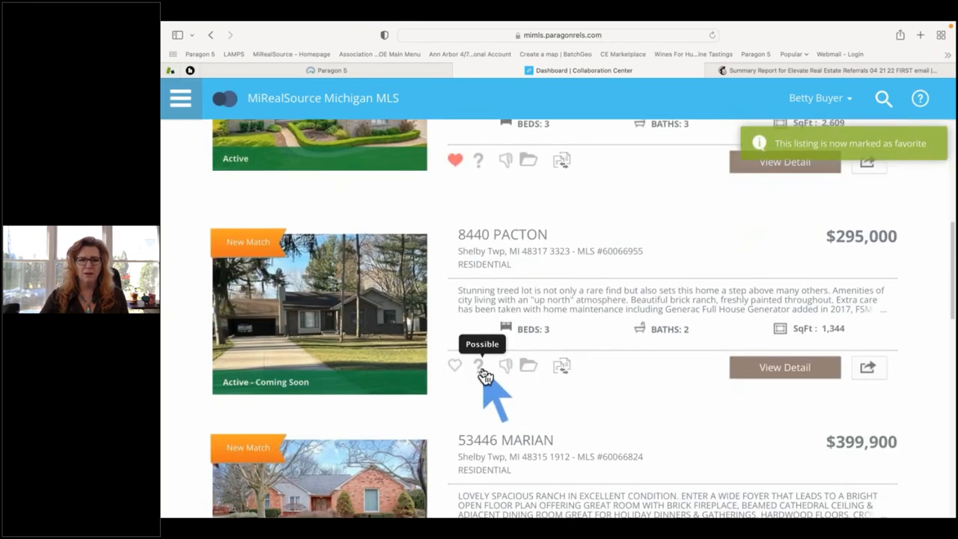
left_click(481, 370)
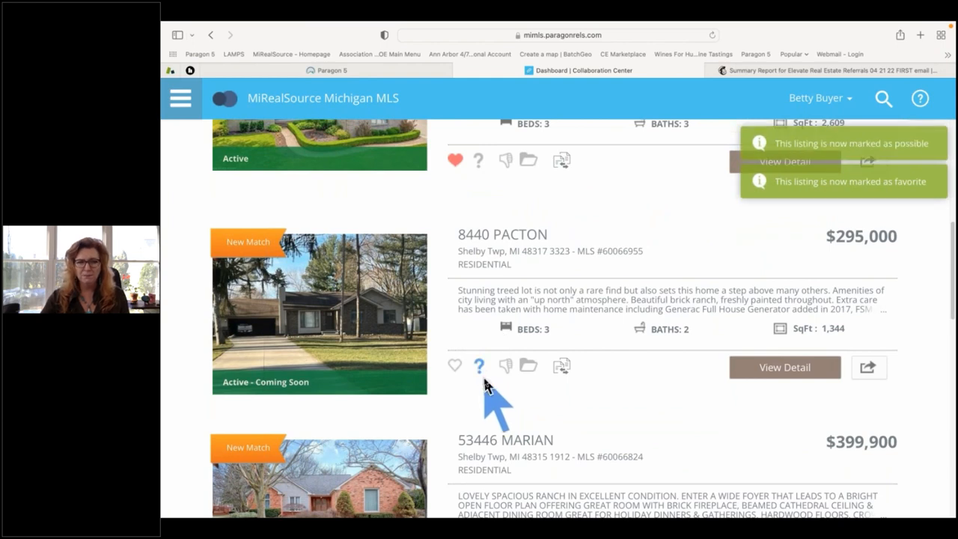
Scroll through the remaining updates and back up to the dashboard top.
scroll(485, 383, "down", 1)
scroll(281, 351, "down", 1)
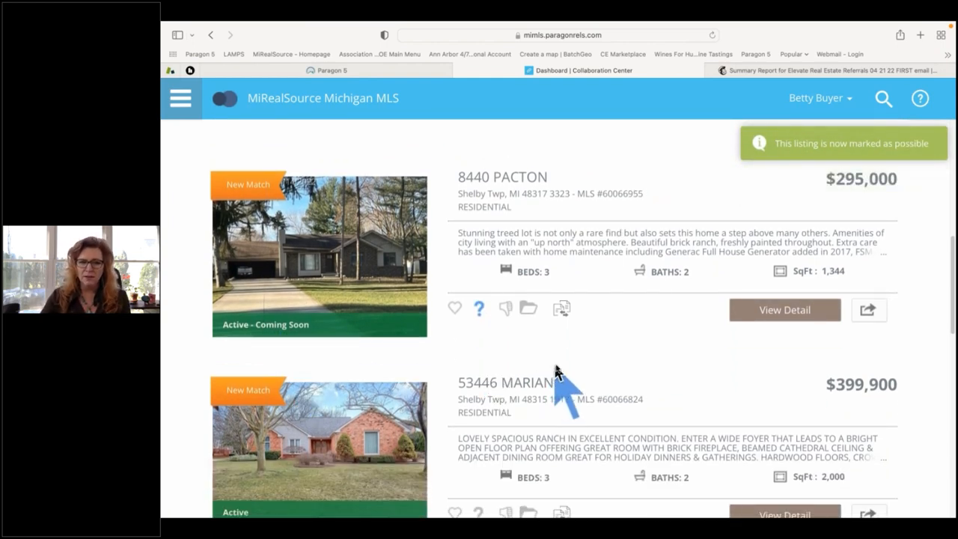
scroll(556, 372, "down", 3)
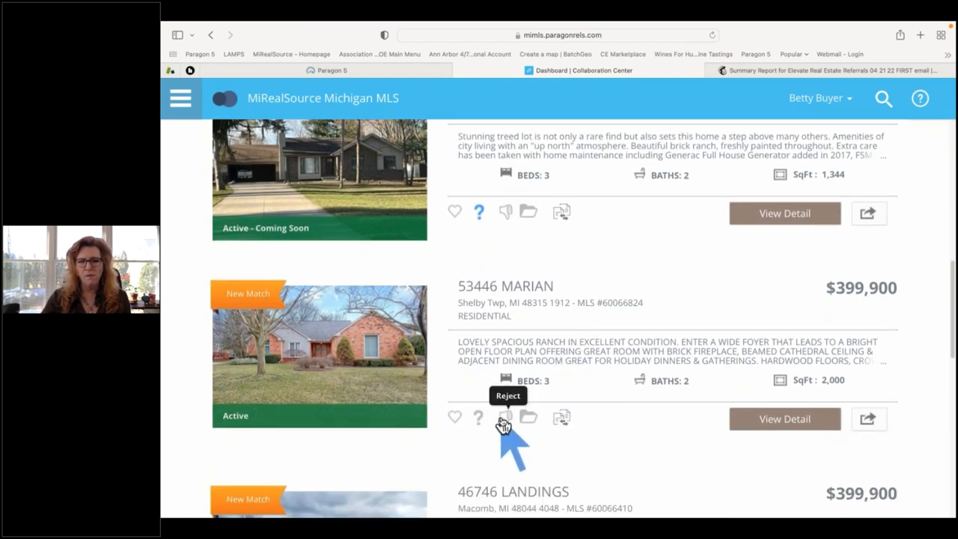
scroll(667, 395, "down", 3)
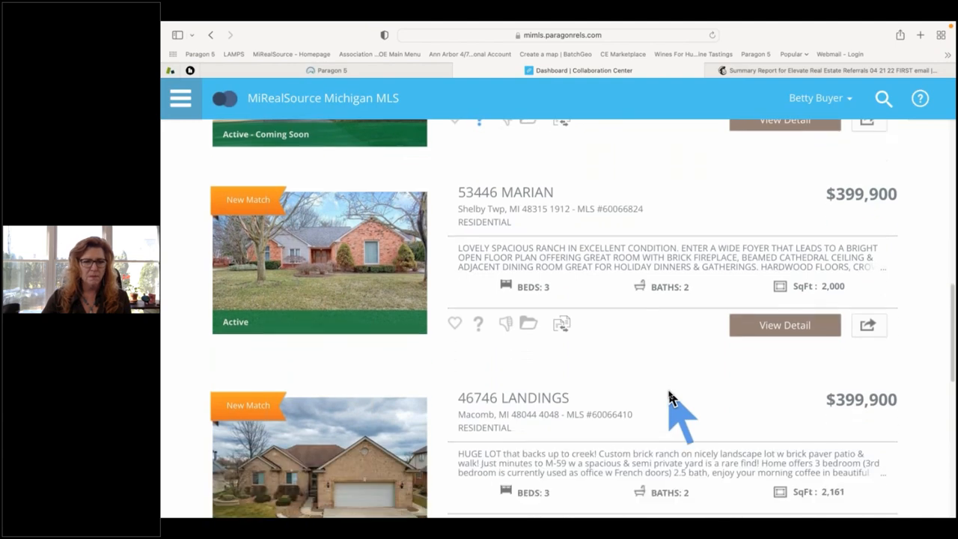
scroll(668, 397, "down", 5)
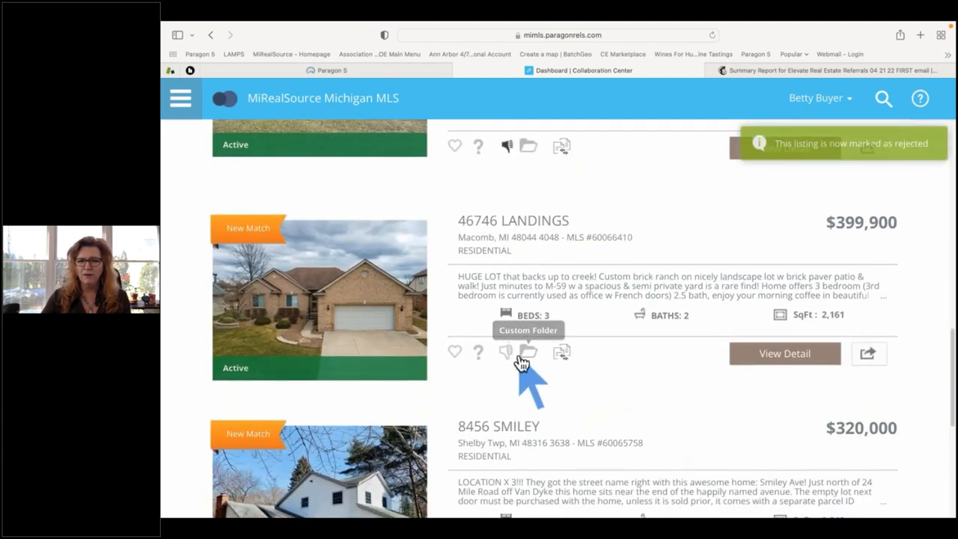
scroll(609, 383, "down", 5)
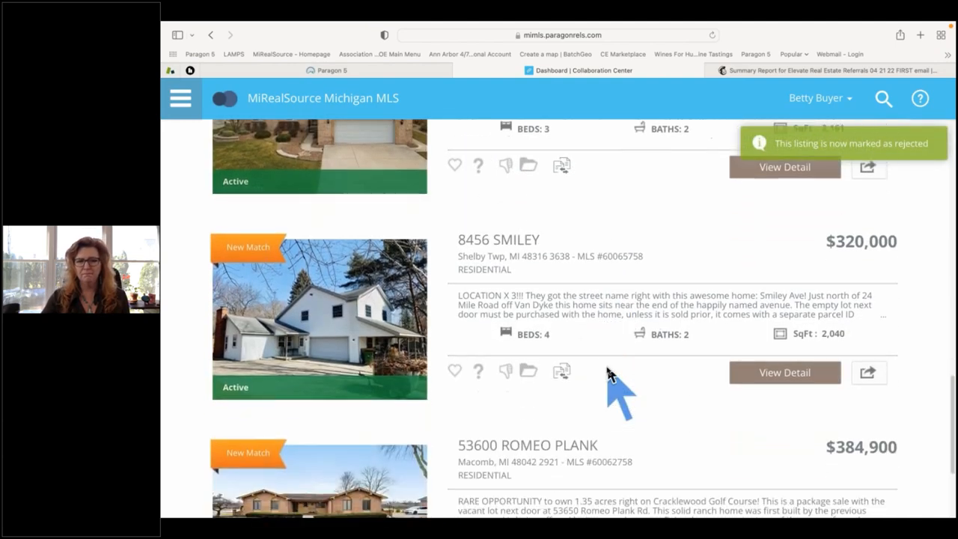
scroll(608, 374, "down", 3)
scroll(608, 375, "up", 15)
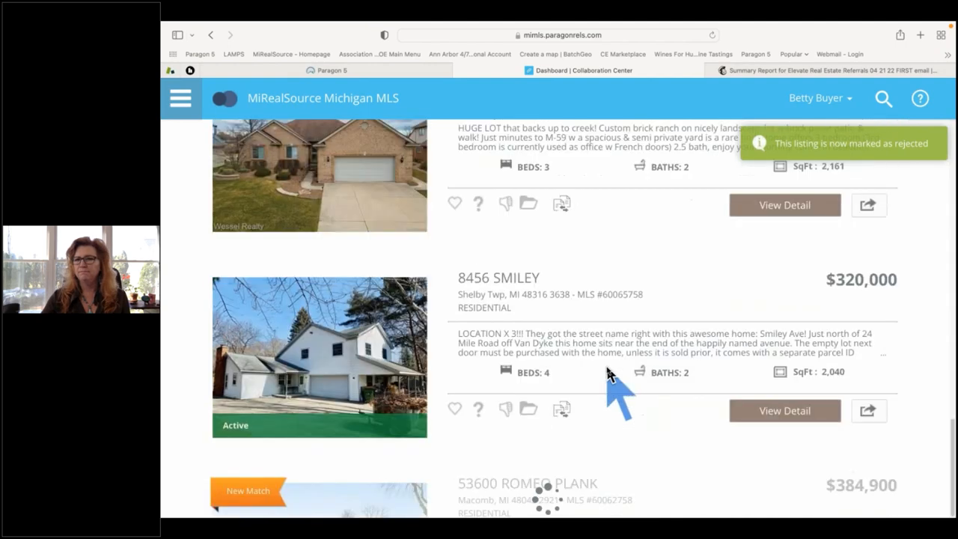
scroll(608, 375, "up", 3)
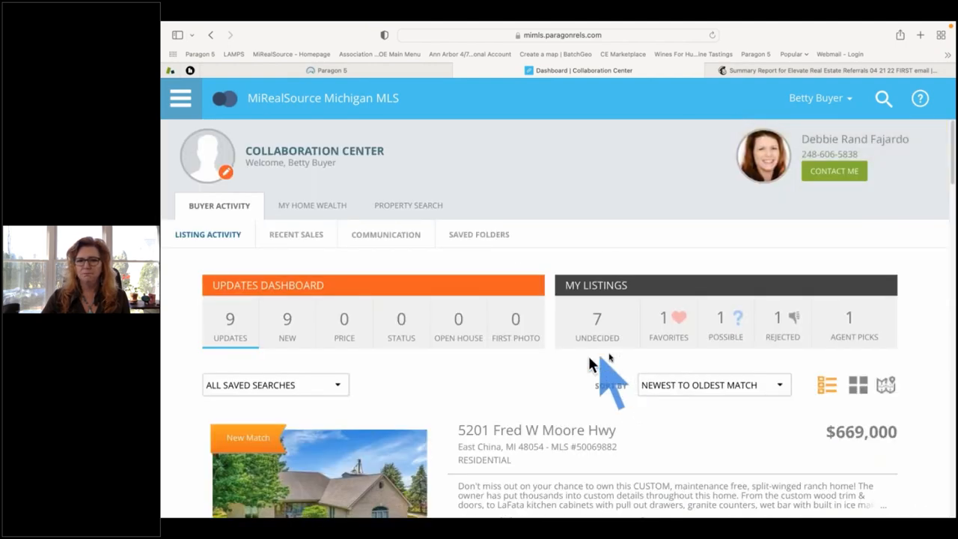
left_click(656, 328)
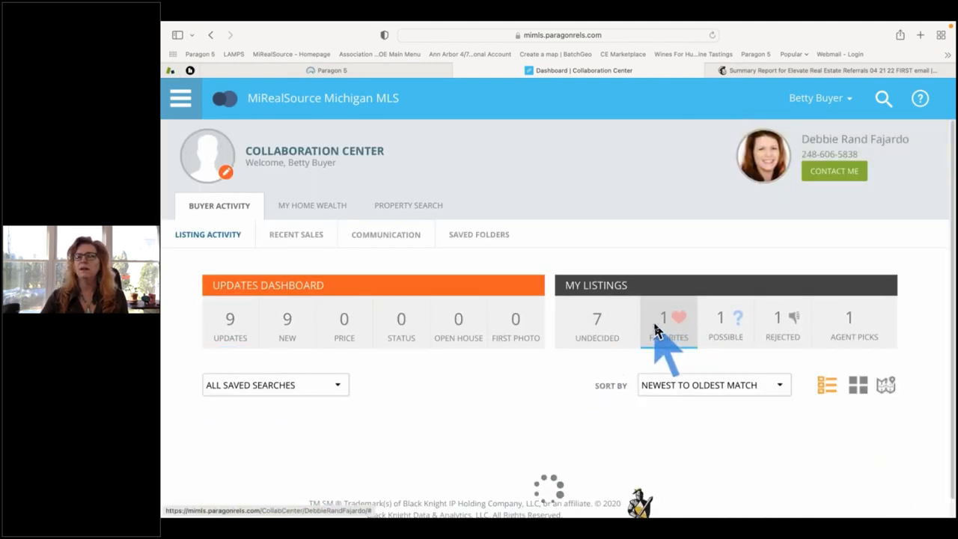
scroll(909, 277, "down", 1)
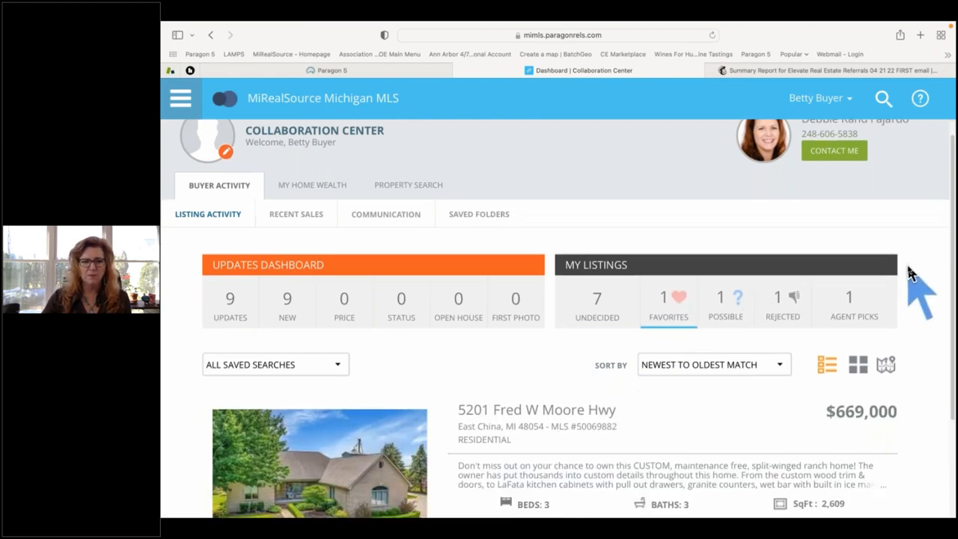
scroll(909, 277, "down", 2)
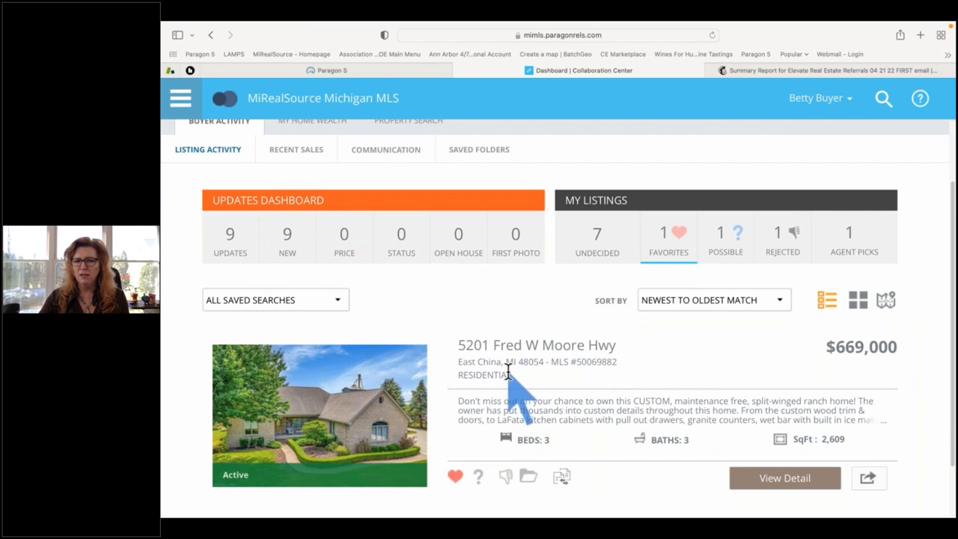
scroll(508, 372, "down", 3)
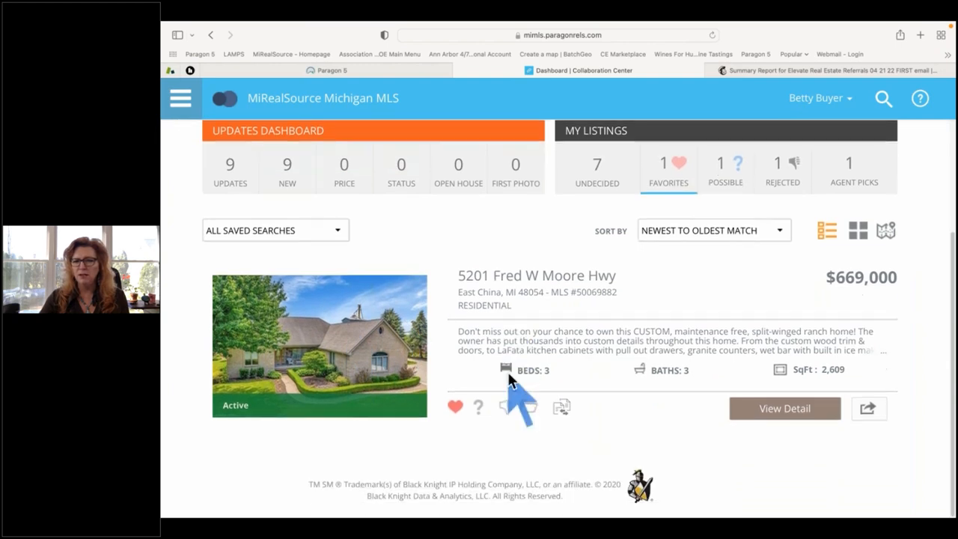
Preview the listing's sharing options in Choose Option, then close the overlay.
left_click(868, 411)
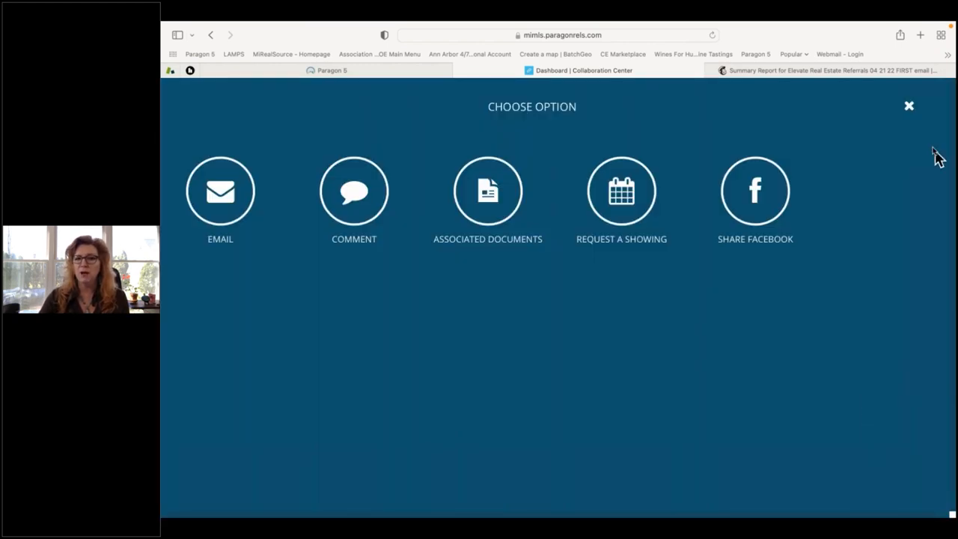
left_click(909, 107)
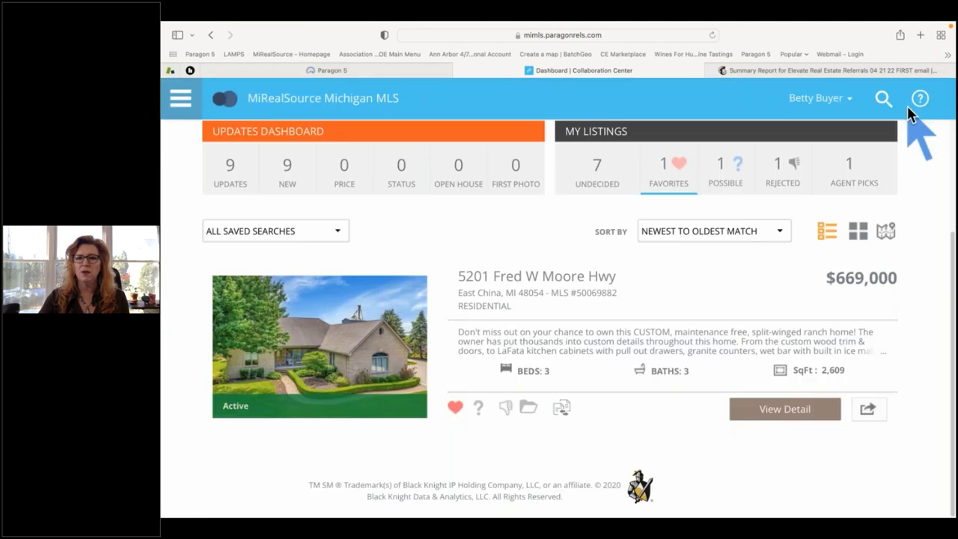
left_click(867, 411)
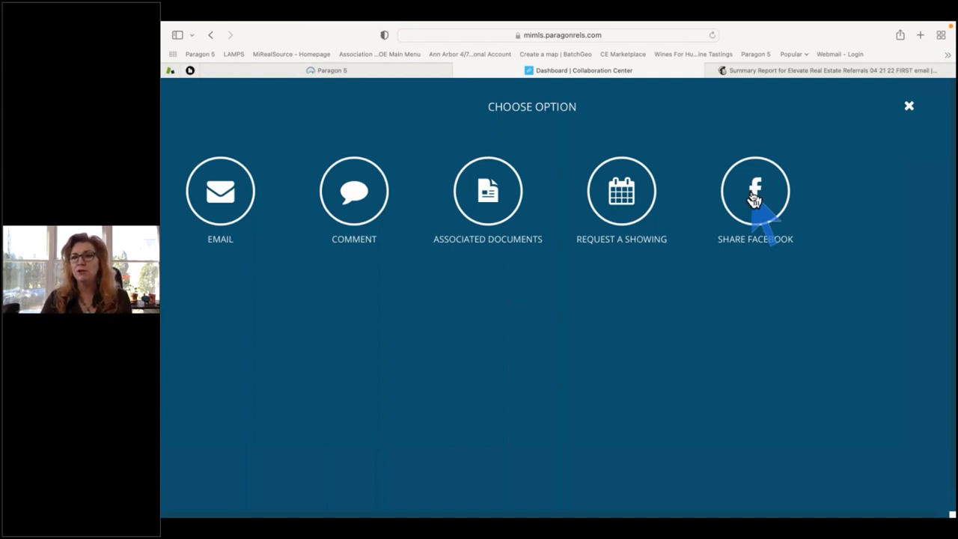
left_click(909, 105)
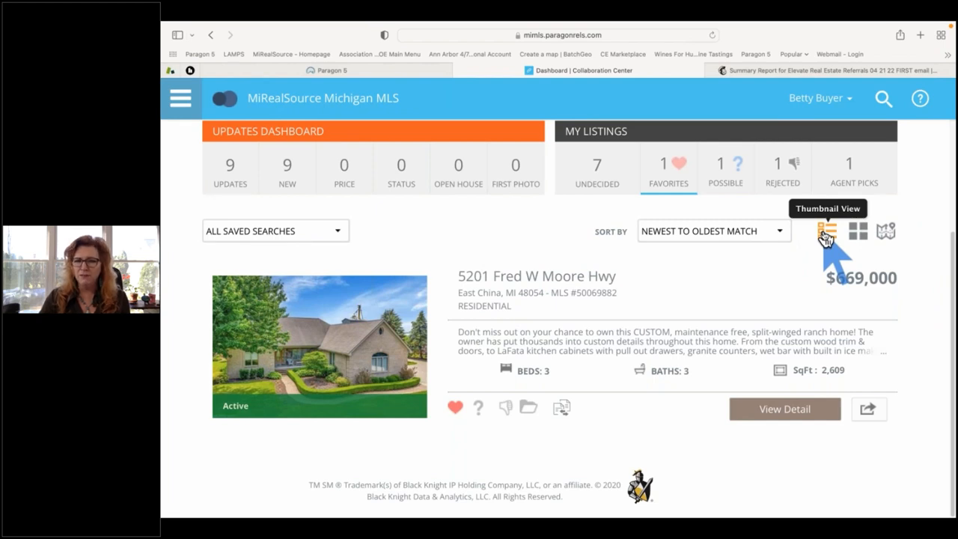
Show the 7 undecided listings, moving from grid view to map view with price markers.
left_click(597, 172)
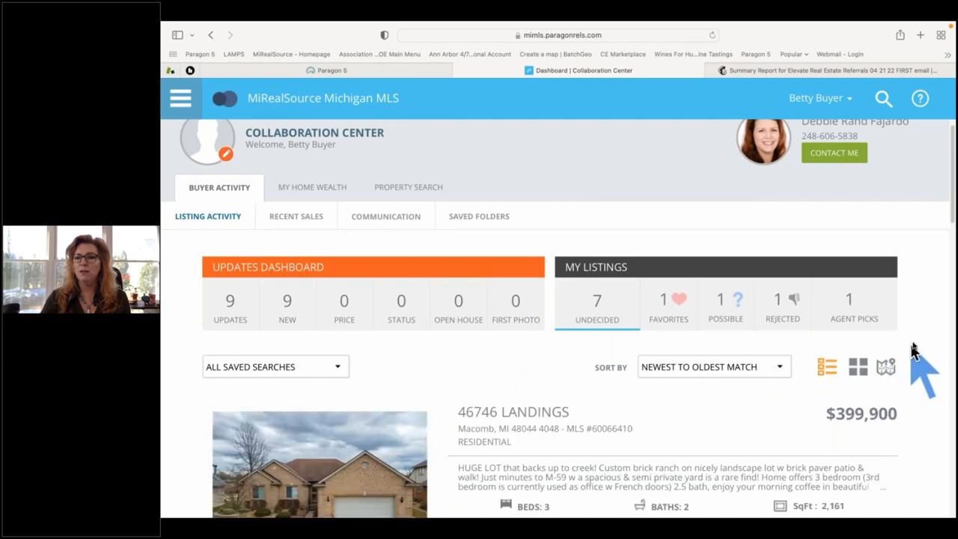
scroll(913, 348, "down", 3)
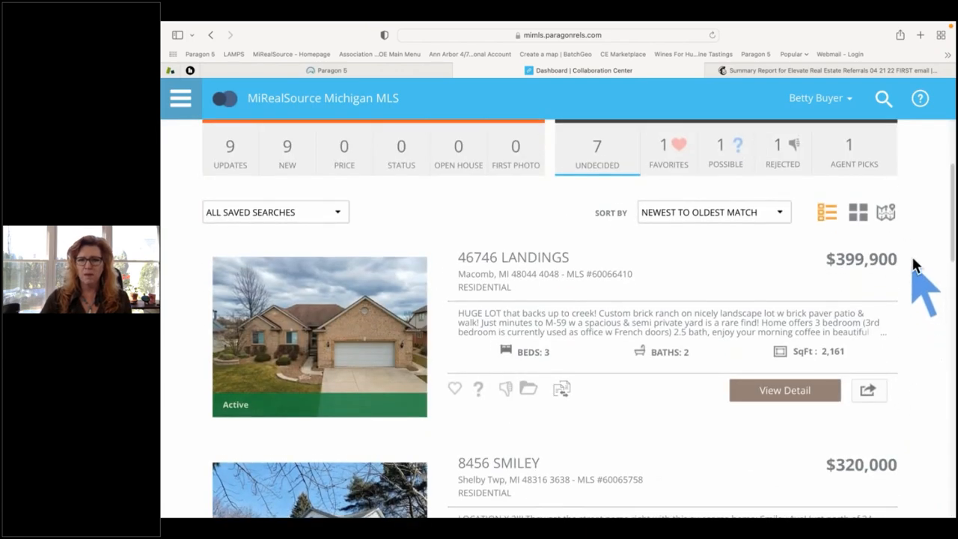
left_click(856, 214)
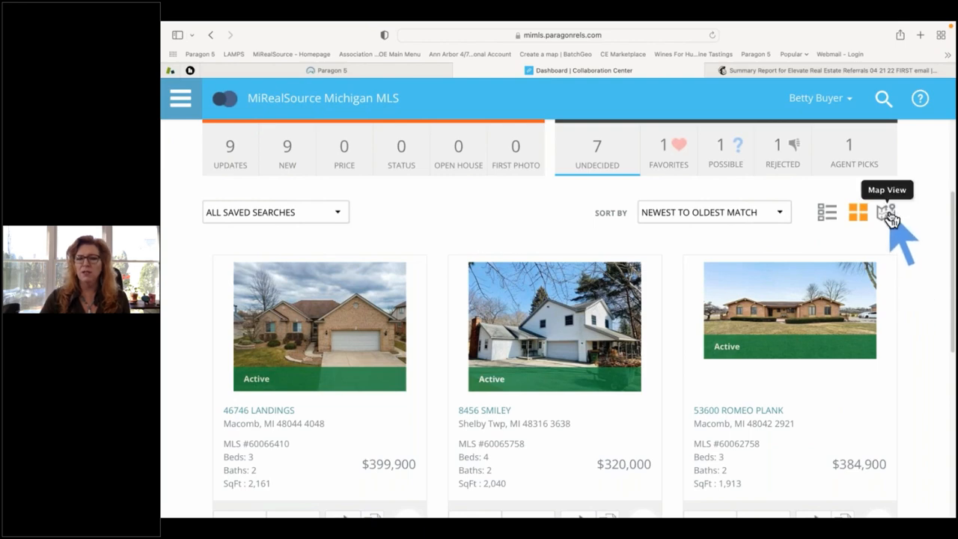
left_click(889, 216)
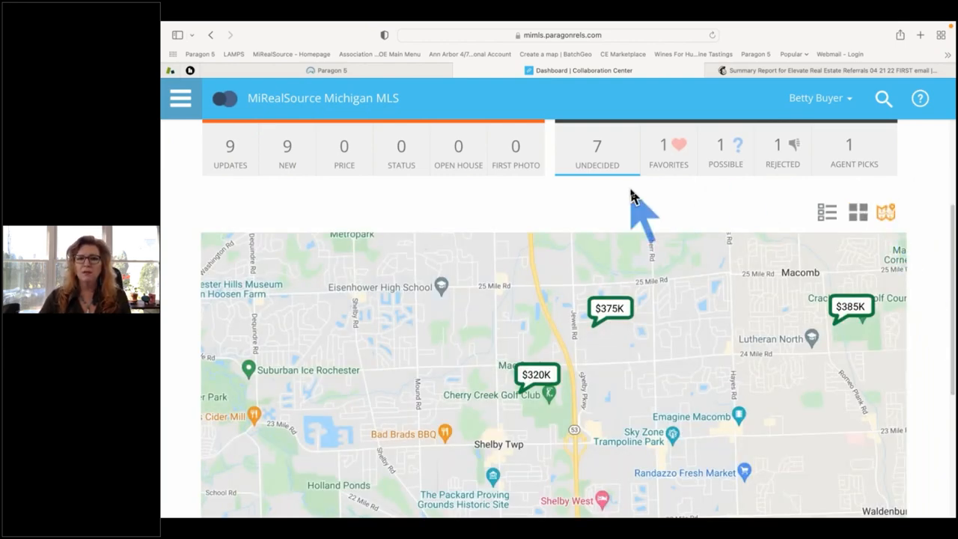
scroll(631, 197, "up", 1)
scroll(631, 197, "up", 3)
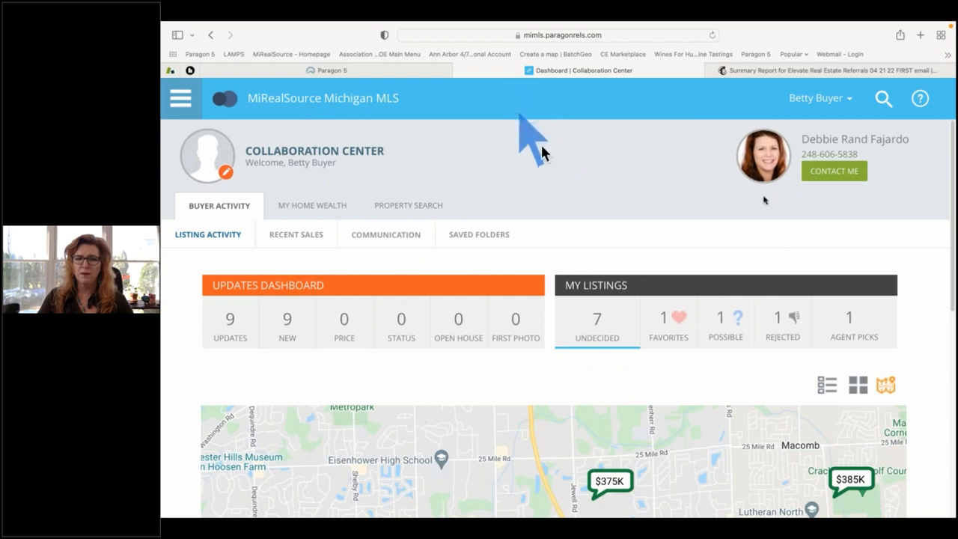
Open the agent's CONTACT ME profile and browse its My Story, About Me and My Links sections.
left_click(814, 173)
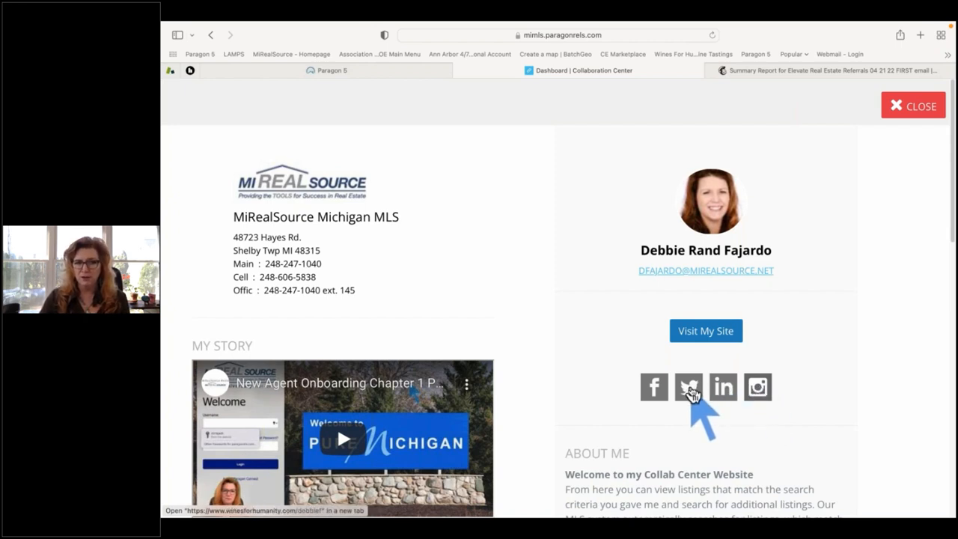
scroll(828, 350, "down", 2)
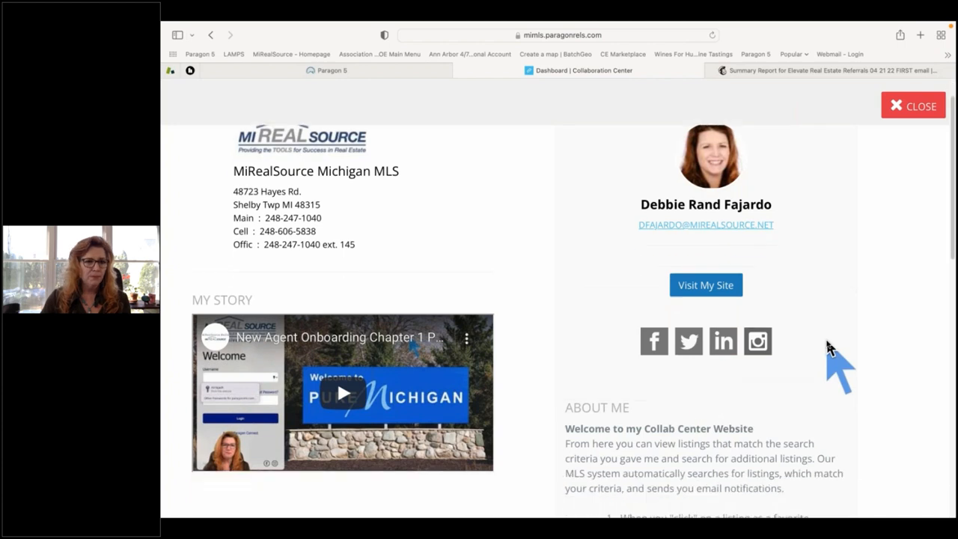
scroll(828, 349, "down", 5)
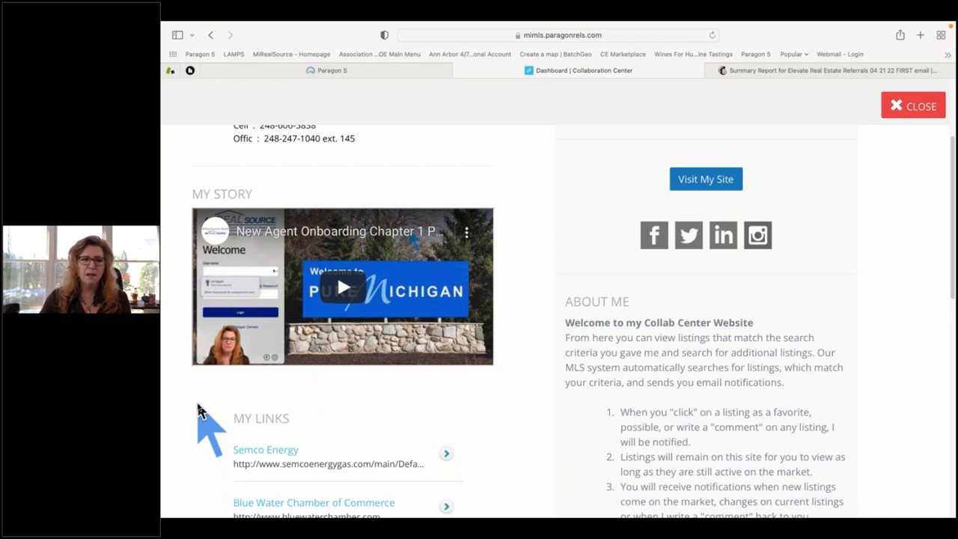
scroll(198, 411, "down", 1)
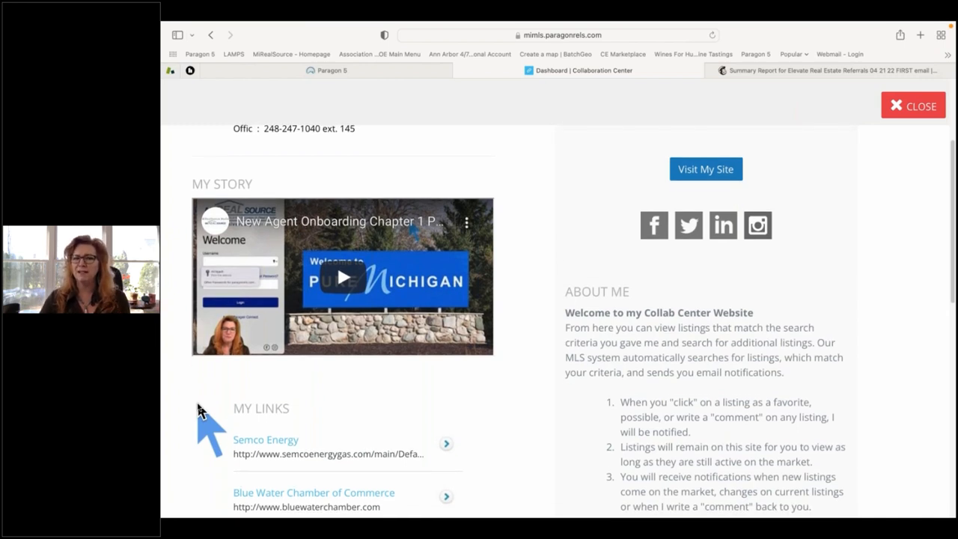
scroll(502, 427, "down", 3)
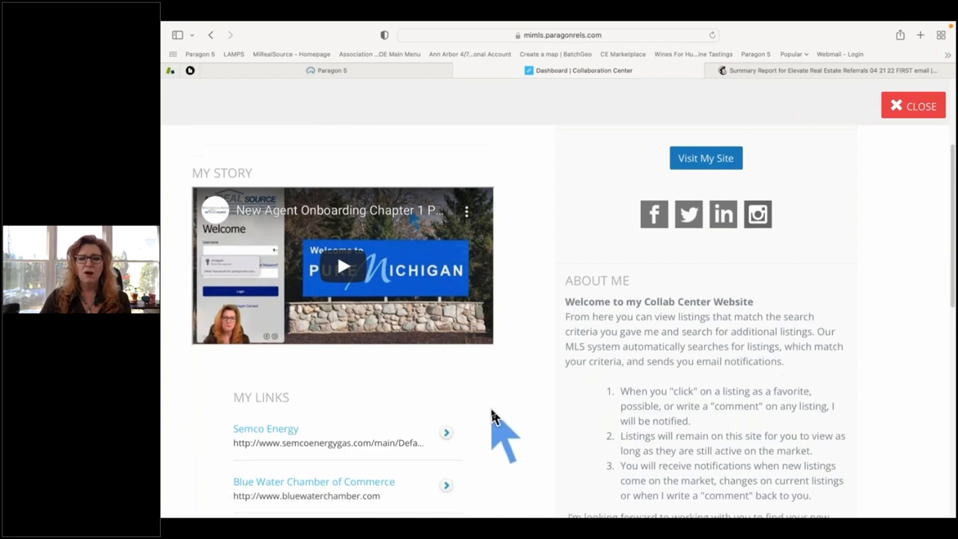
scroll(494, 416, "down", 5)
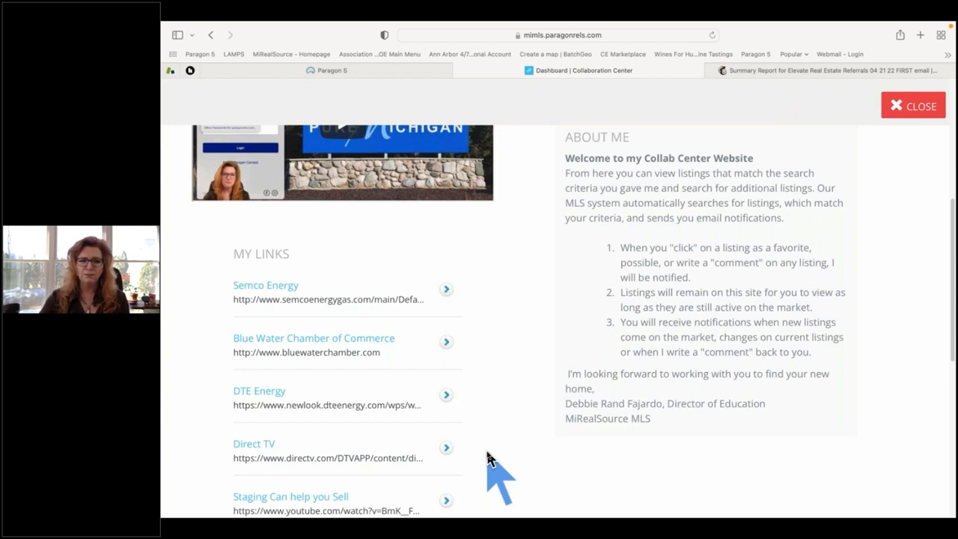
scroll(352, 416, "down", 5)
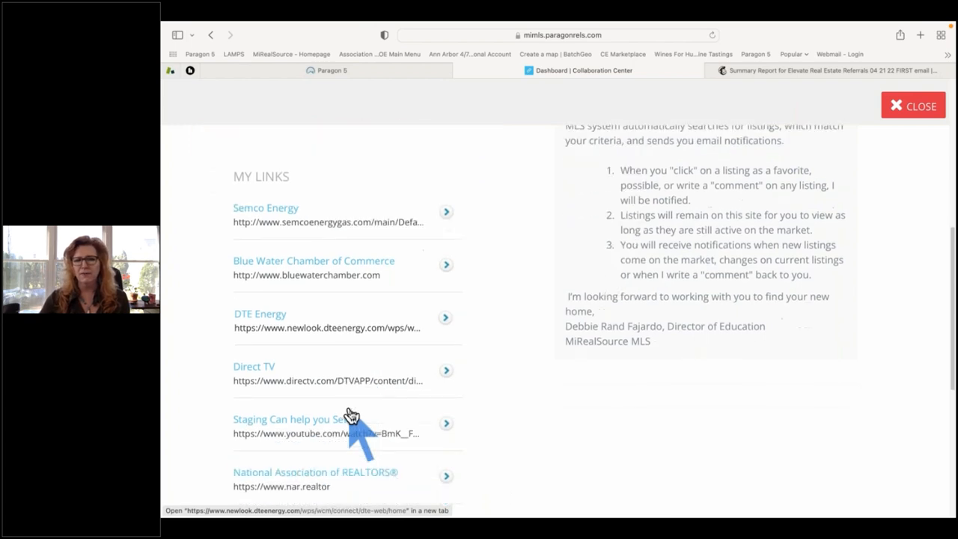
scroll(329, 383, "down", 4)
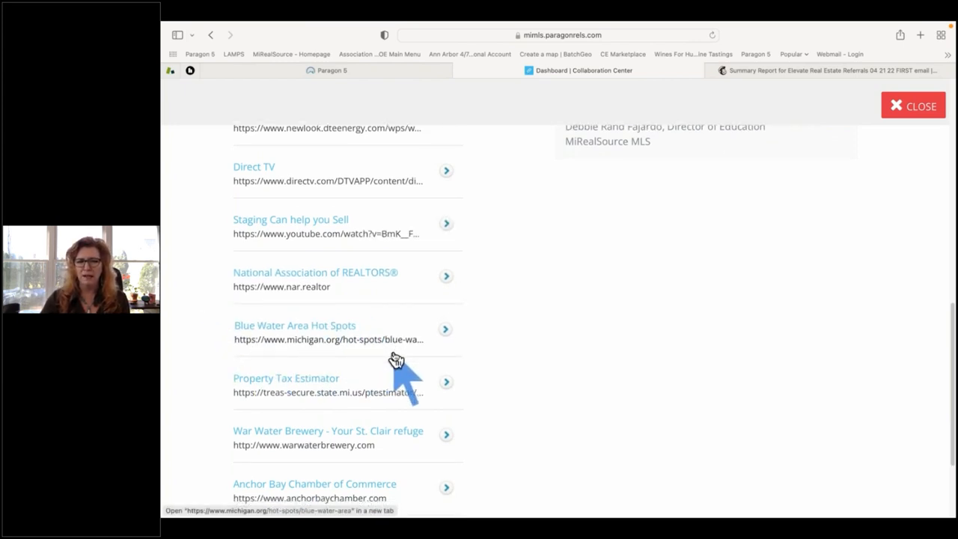
scroll(397, 363, "down", 3)
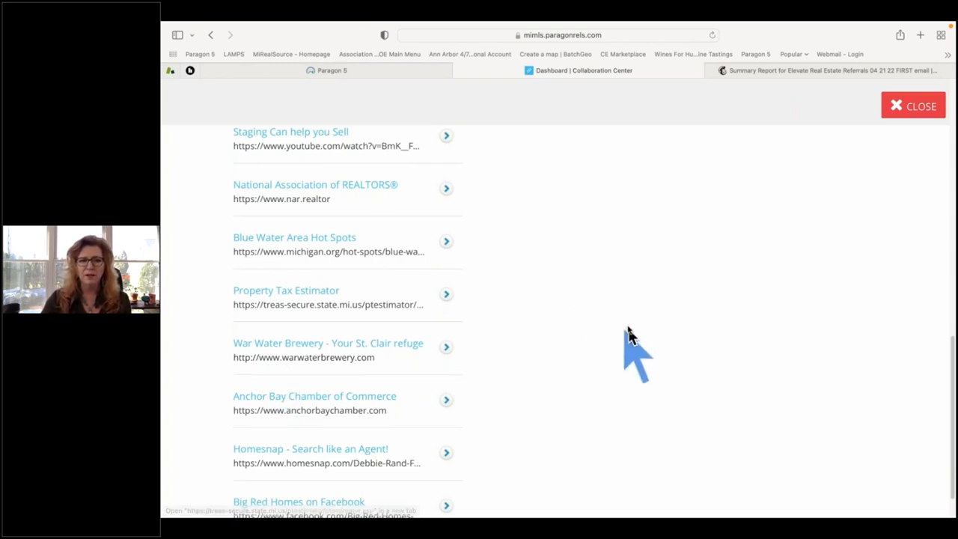
scroll(623, 324, "up", 1)
scroll(626, 330, "up", 12)
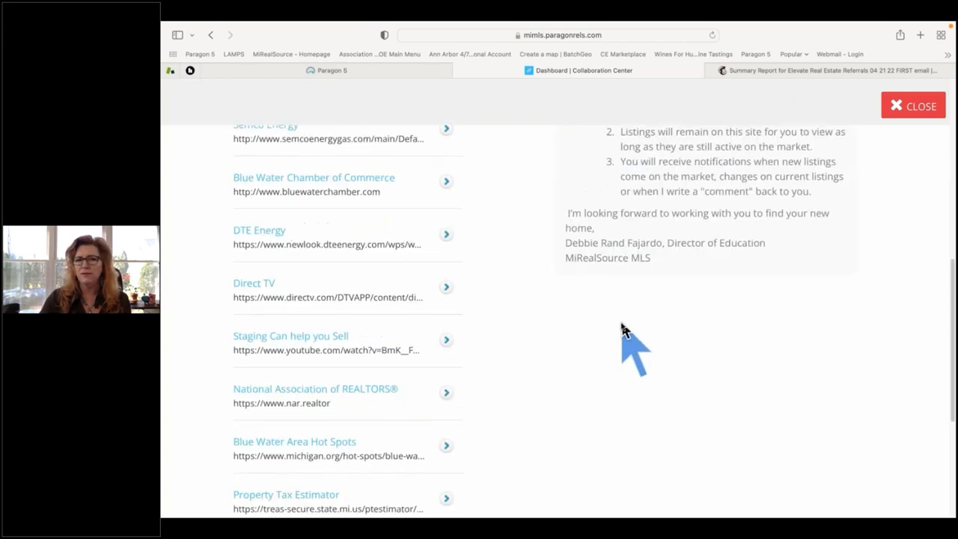
scroll(627, 333, "up", 5)
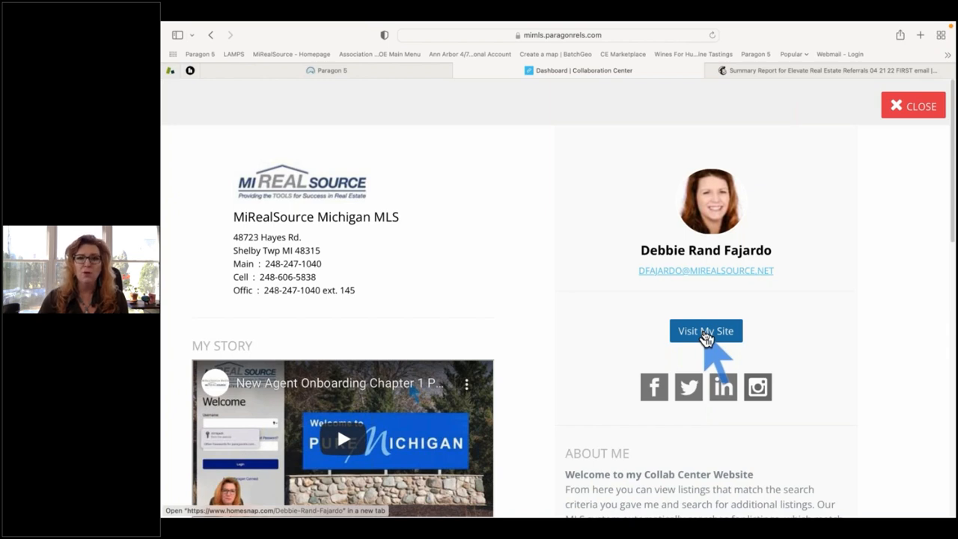
View the agent's Homesnap site, then close the Homesnap, Mailchimp and Collaboration Center tabs.
left_click(704, 335)
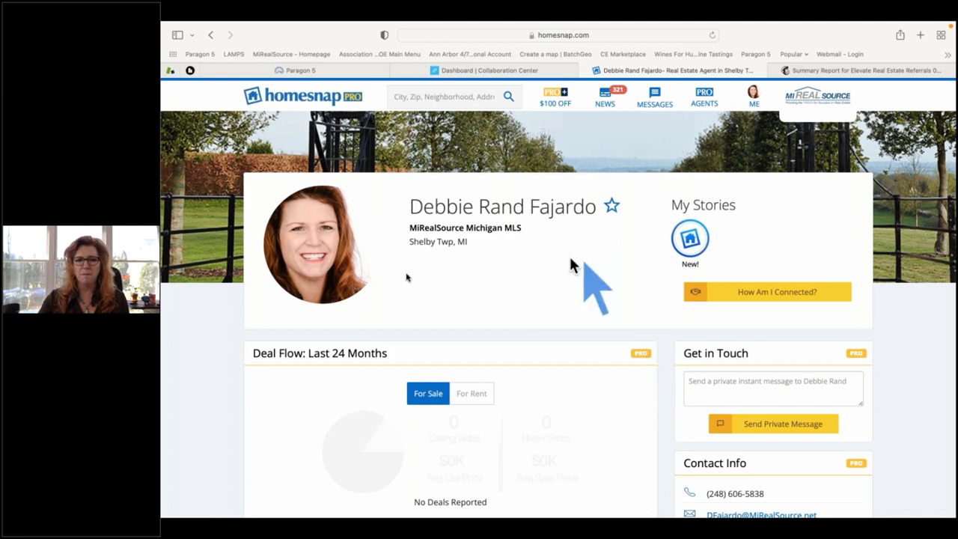
left_click(586, 71)
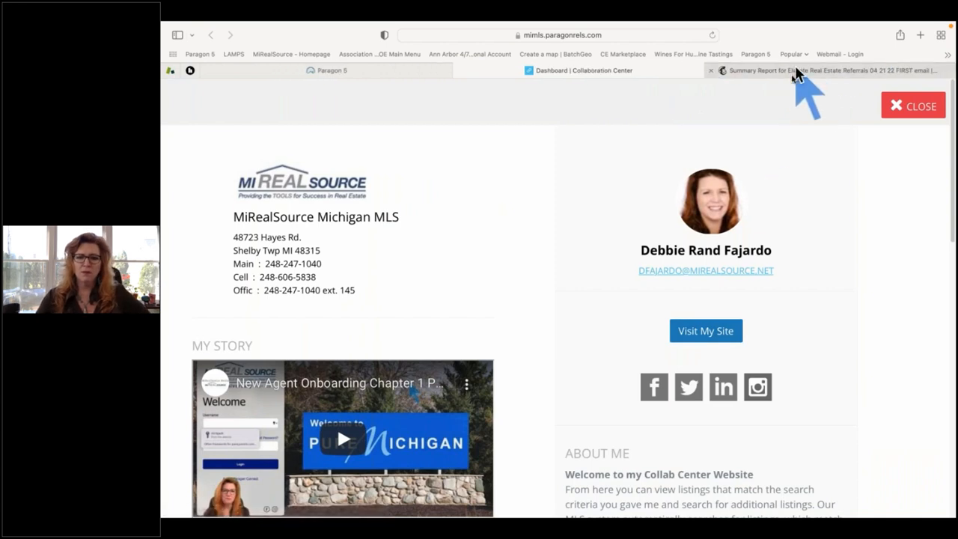
left_click(713, 71)
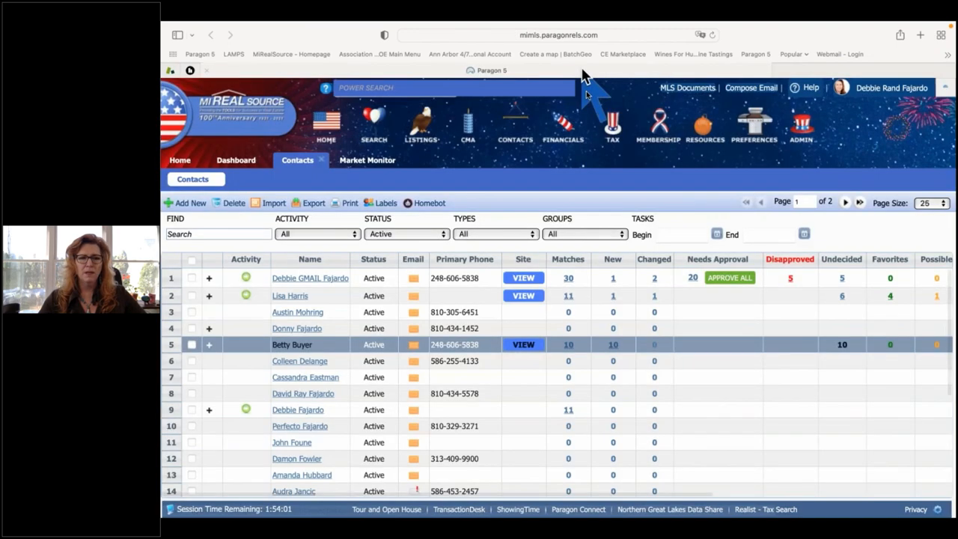
left_click(586, 72)
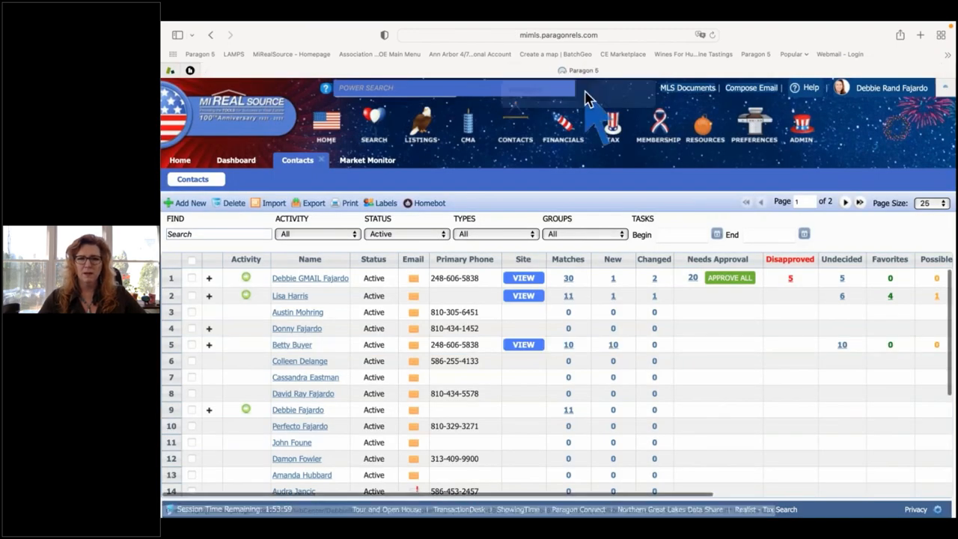
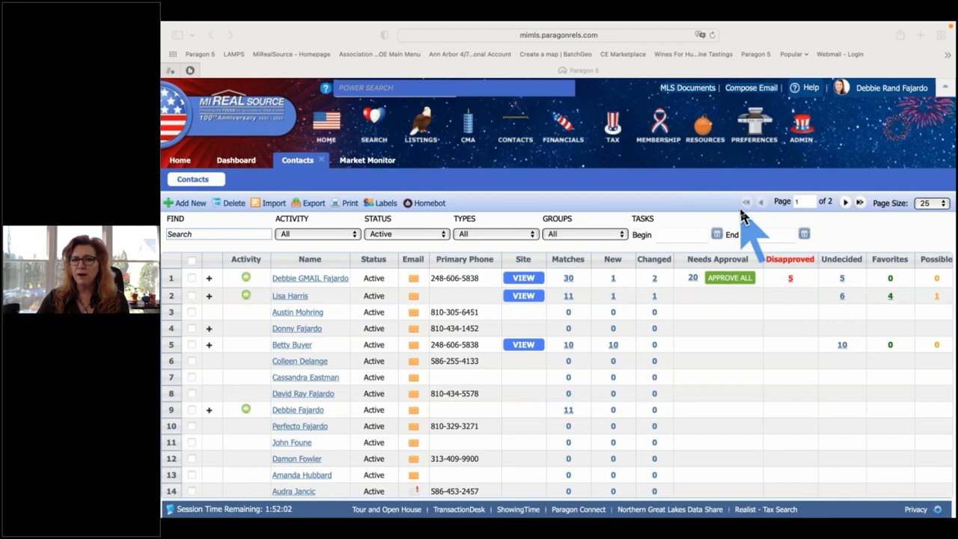
Open the Preferences menu with its user, custom-view, firm-view and system wizard options.
left_click(754, 128)
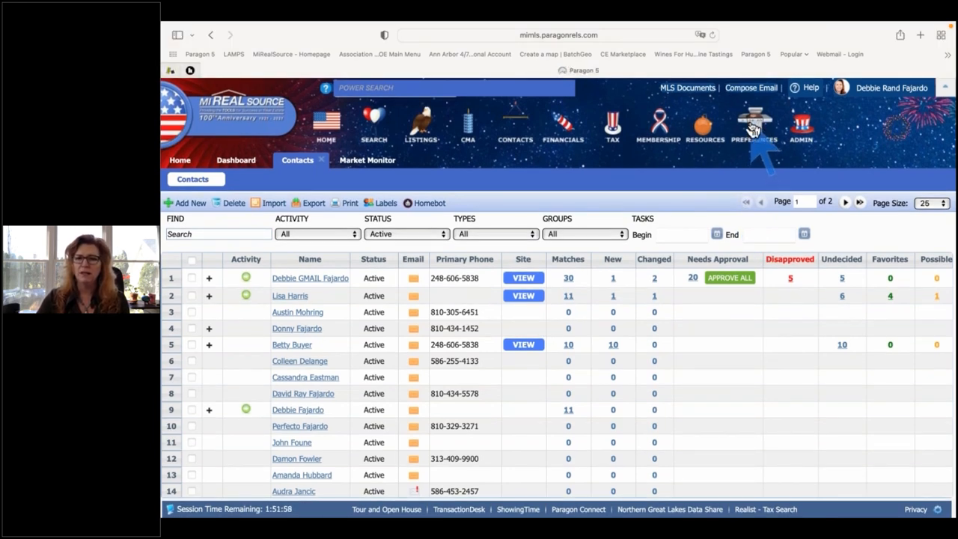
left_click(753, 128)
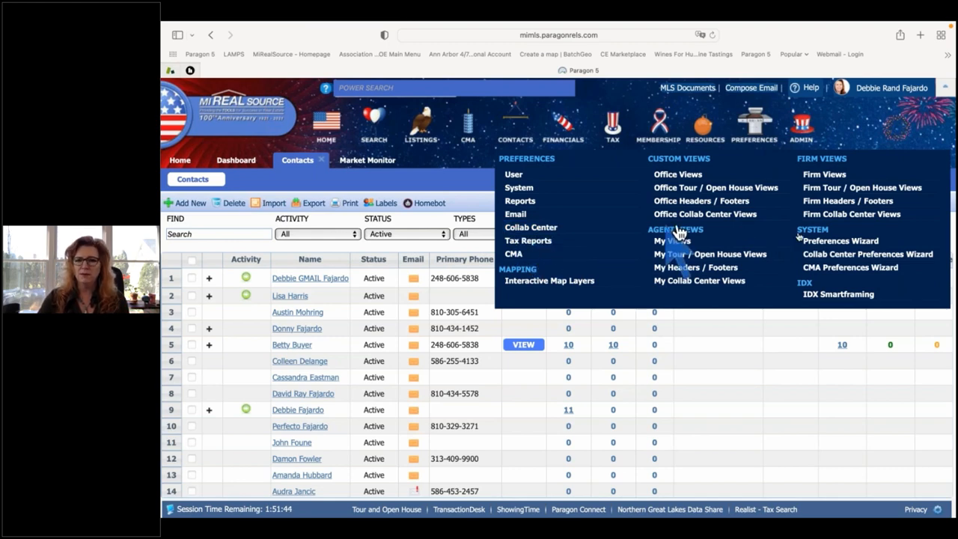
Start the Collab Center Preferences Wizard and scroll Agent Information down to My Social Networks.
left_click(871, 255)
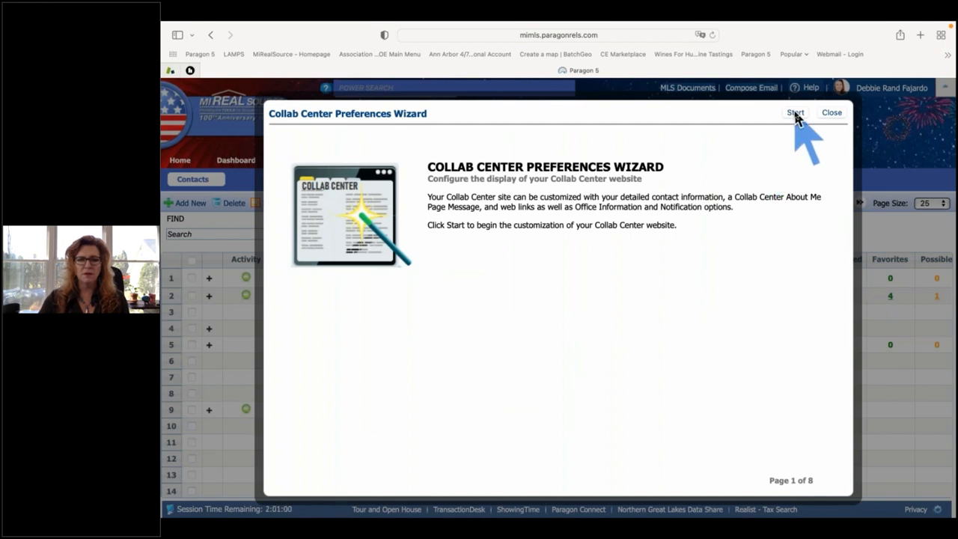
left_click(795, 113)
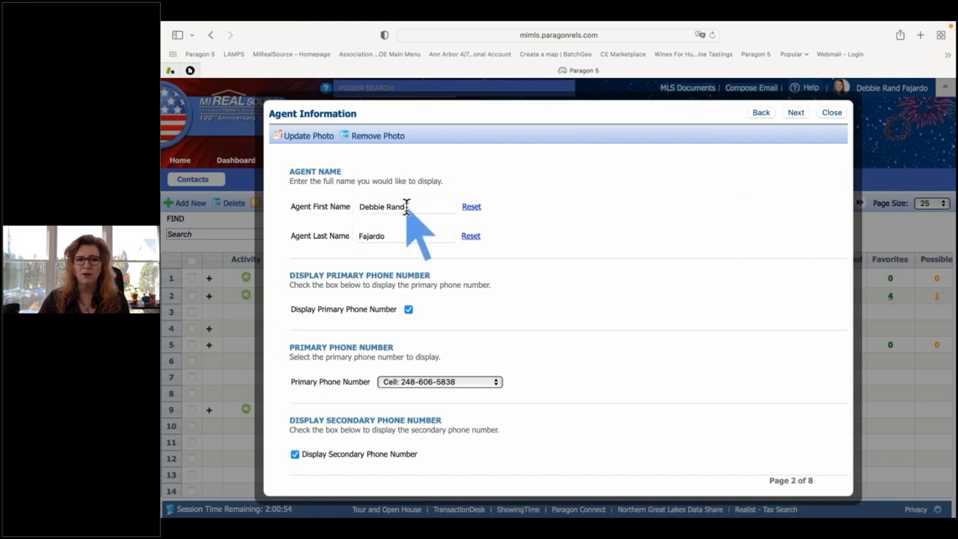
scroll(406, 207, "down", 3)
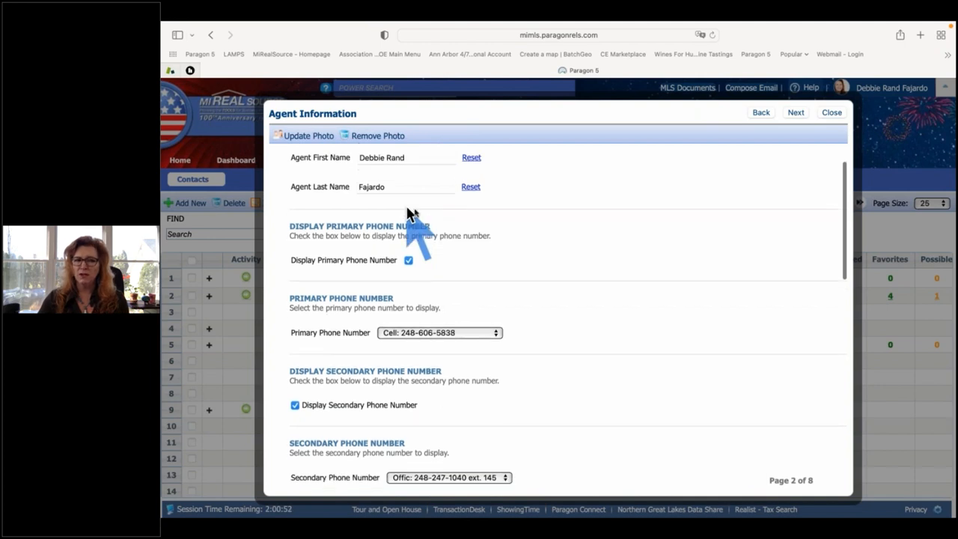
scroll(599, 275, "down", 5)
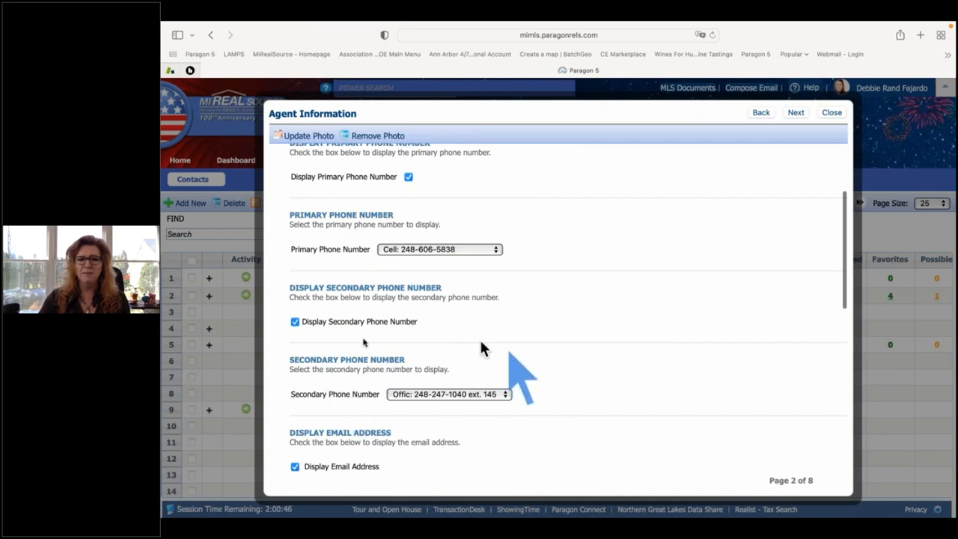
scroll(352, 352, "down", 4)
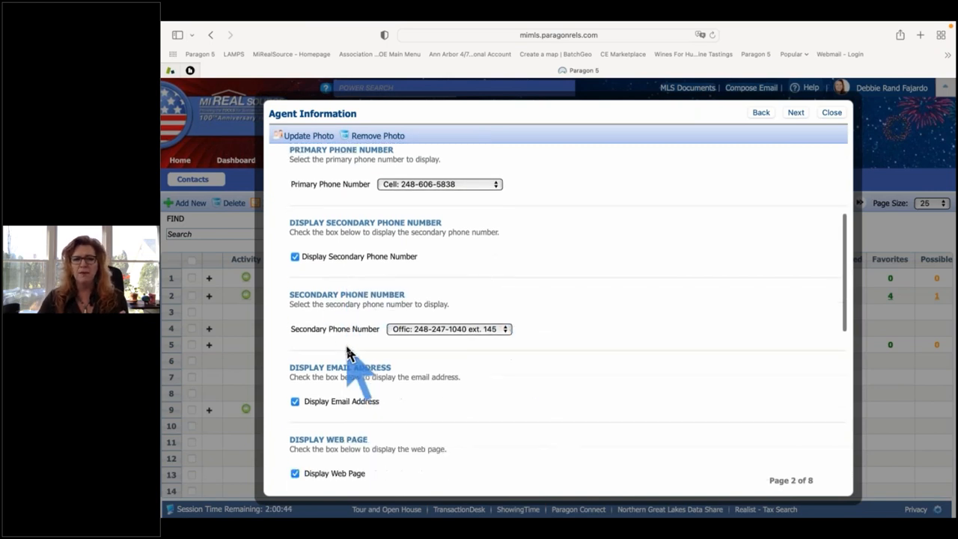
scroll(348, 351, "down", 1)
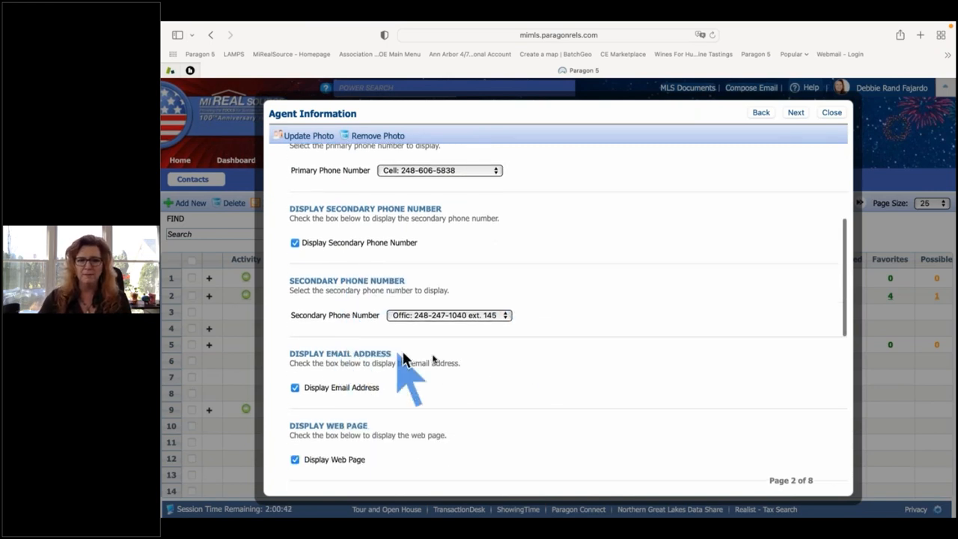
scroll(434, 361, "down", 4)
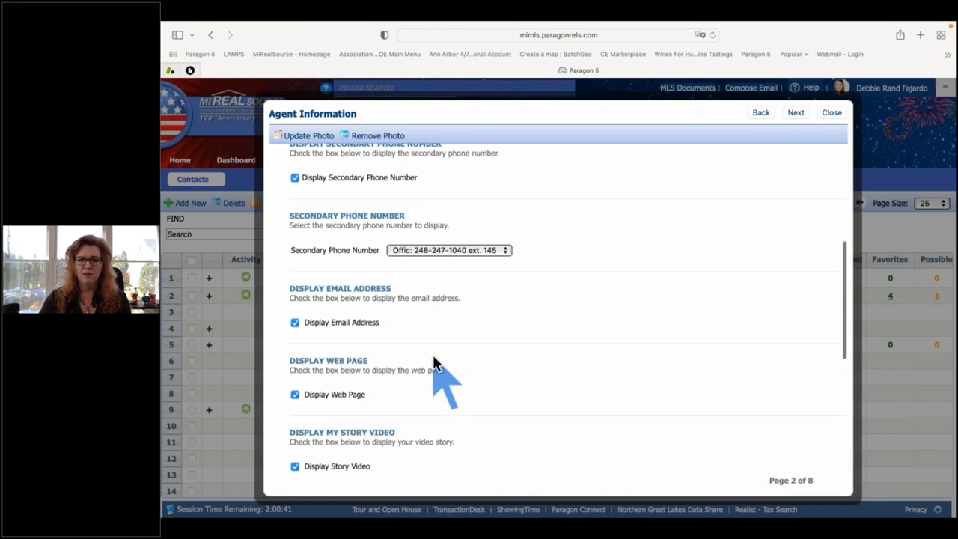
scroll(434, 361, "down", 5)
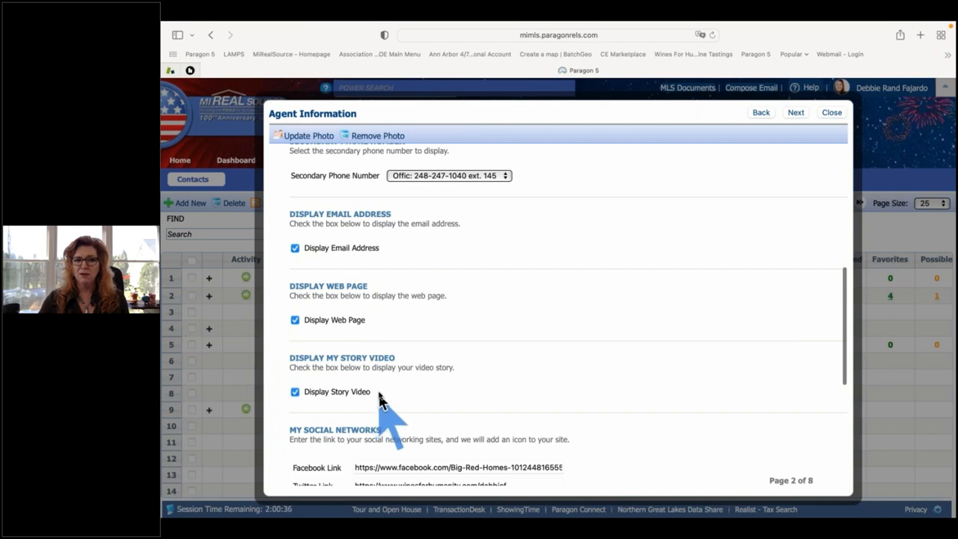
scroll(379, 395, "down", 5)
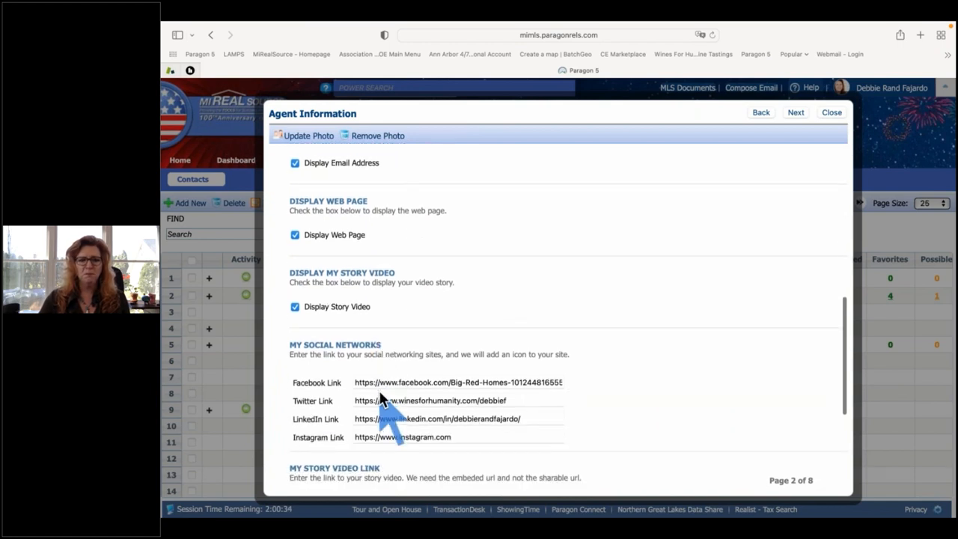
scroll(379, 395, "down", 4)
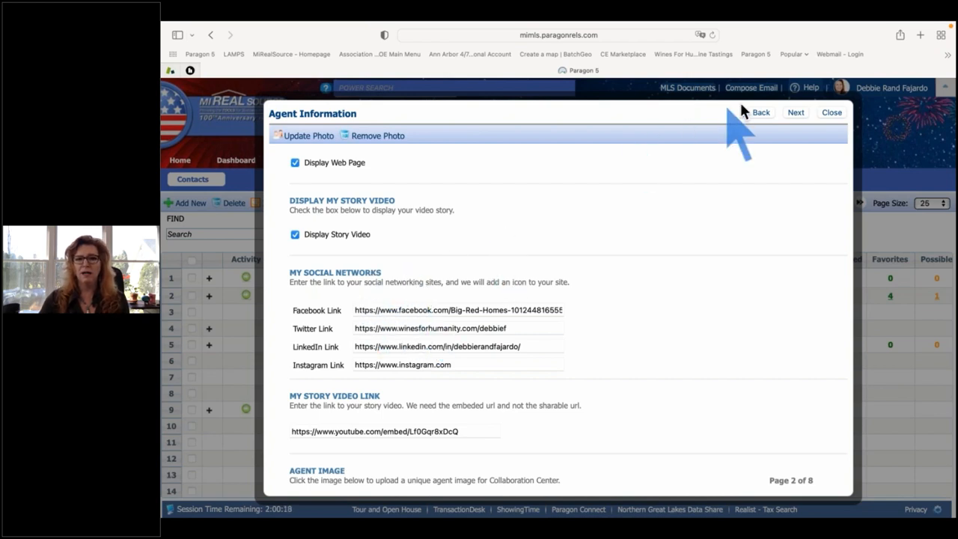
In a new tab, go to facebook.com and open the Big Red Homes business page.
left_click(920, 38)
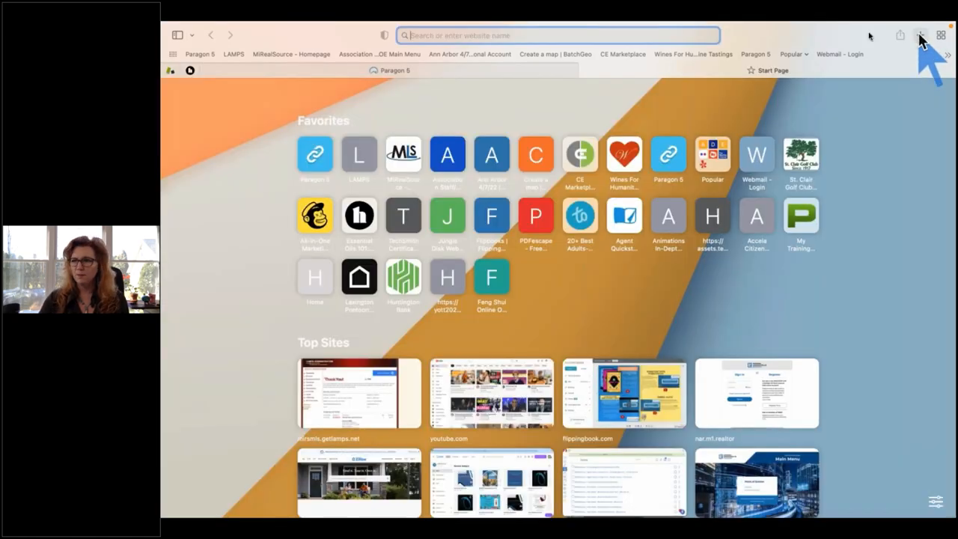
type("facebook.com — (20+) Facebook")
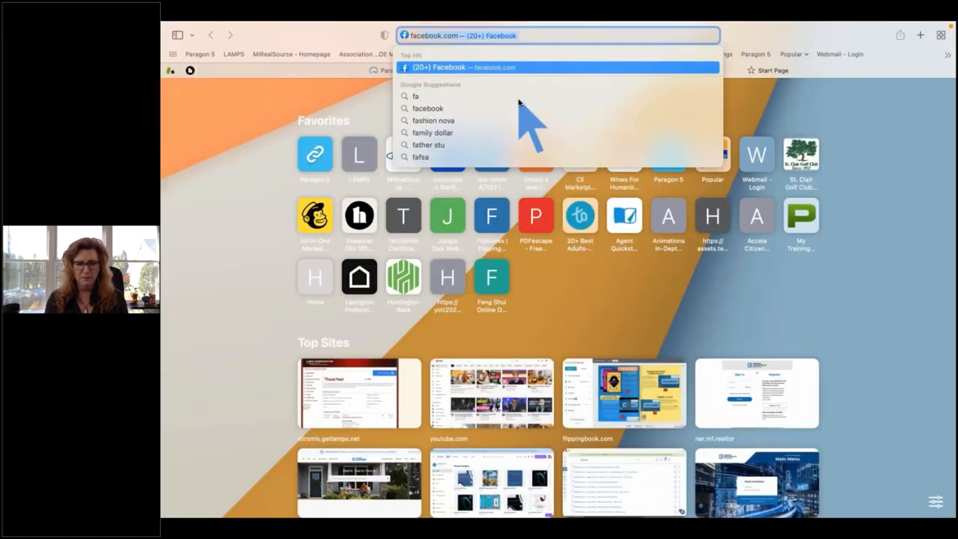
key("Return")
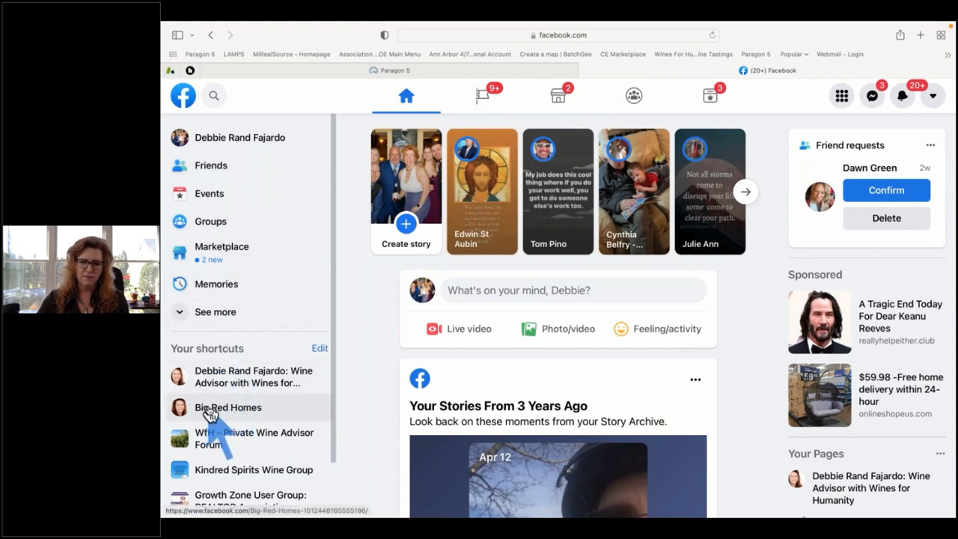
left_click(209, 413)
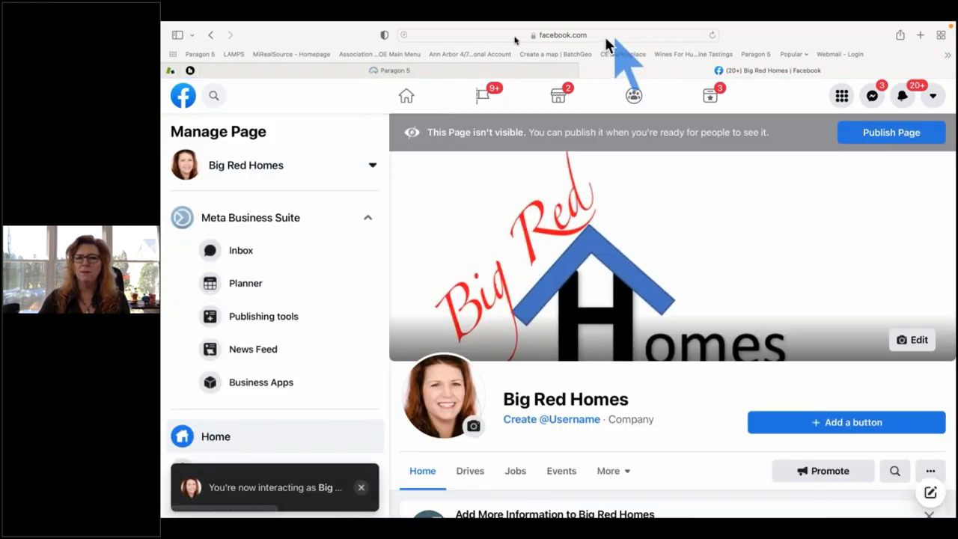
Copy the Big Red Homes page's web address from the address bar.
left_click(562, 35)
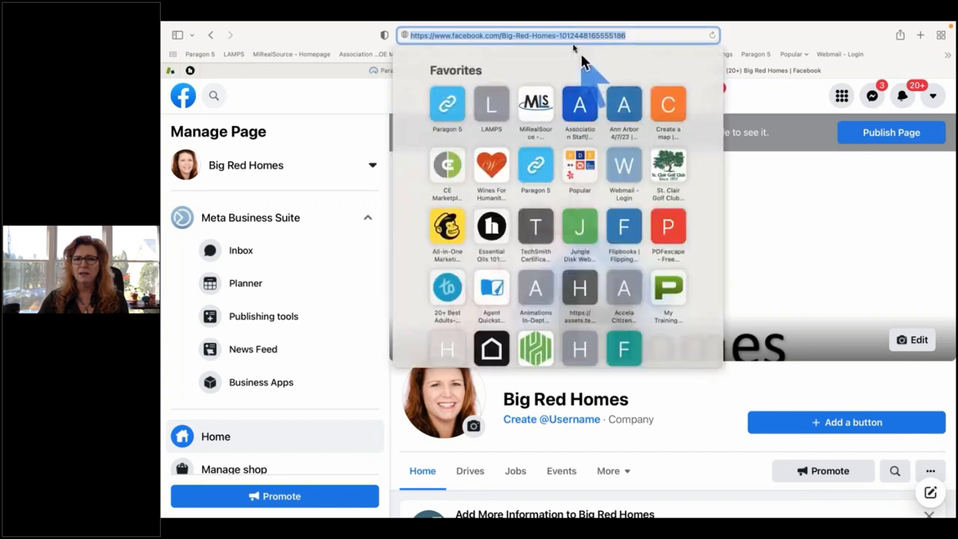
right_click(562, 36)
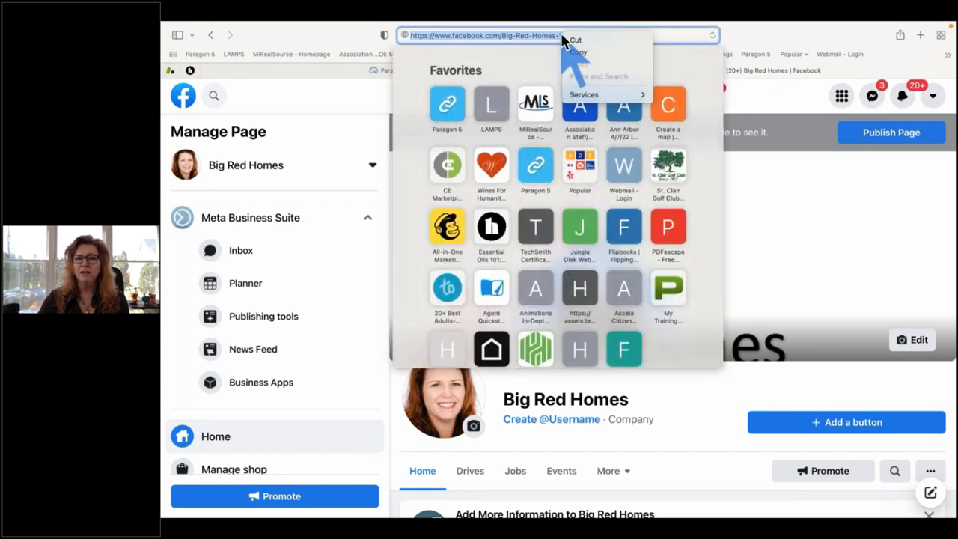
left_click(577, 52)
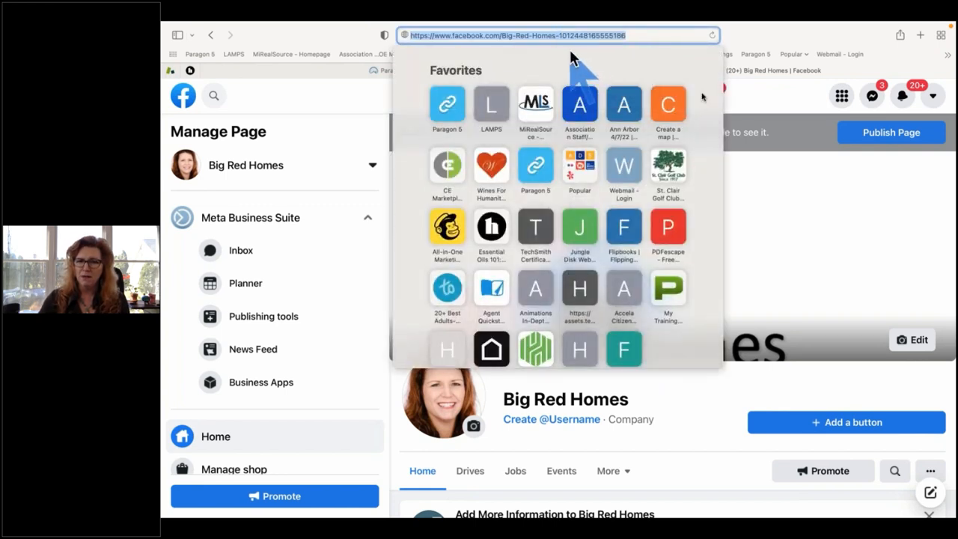
left_click(751, 165)
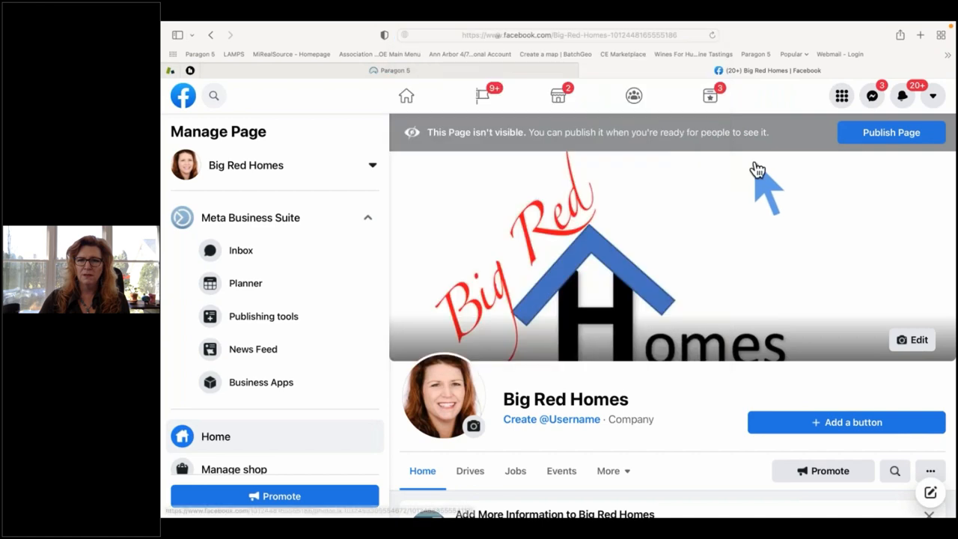
Replace the old Facebook Link URL with the pasted Big Red Homes page address.
left_click(395, 71)
triple_click(467, 310)
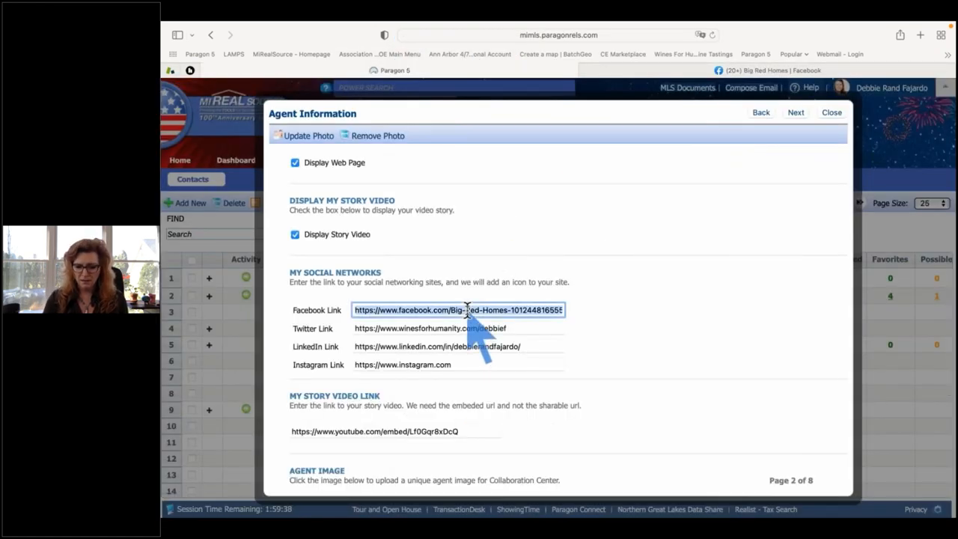
key("BackSpace")
right_click(467, 308)
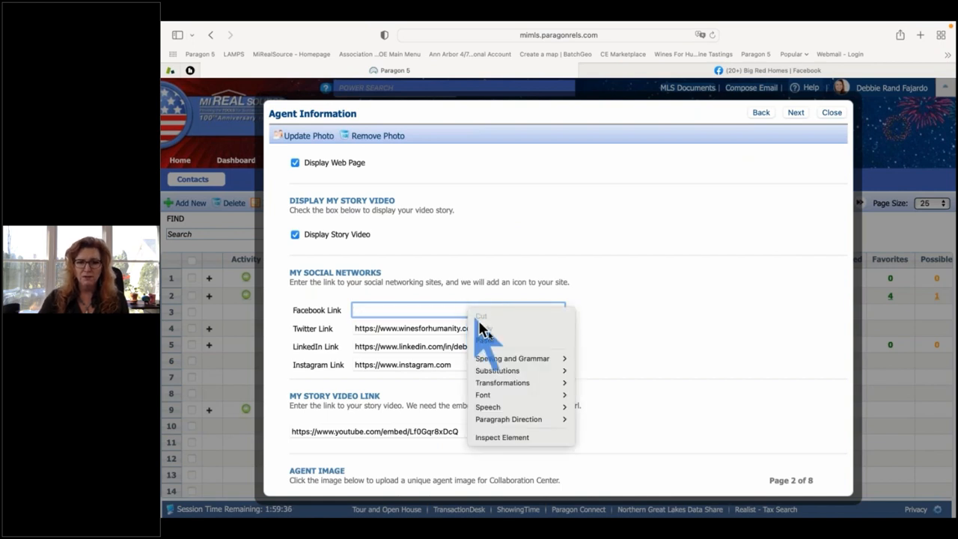
left_click(491, 341)
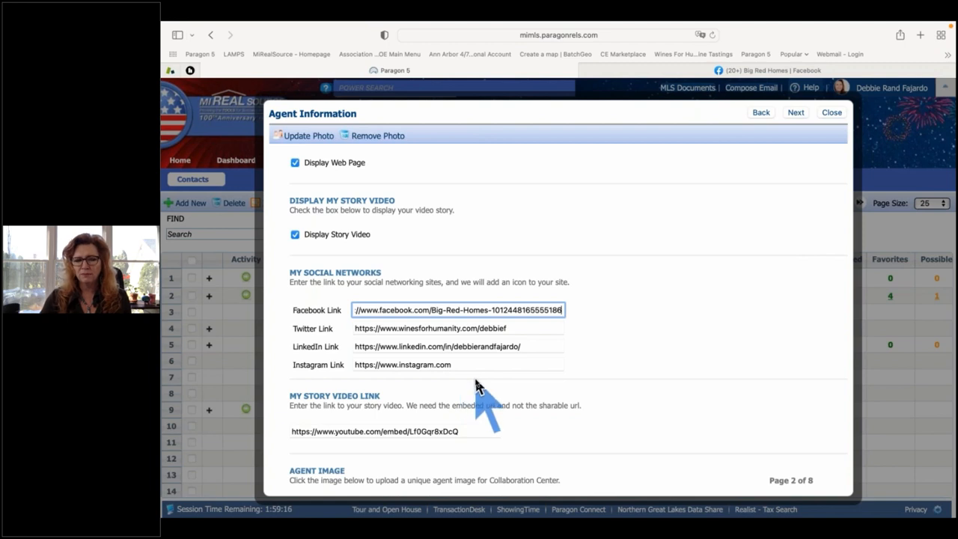
scroll(474, 380, "down", 2)
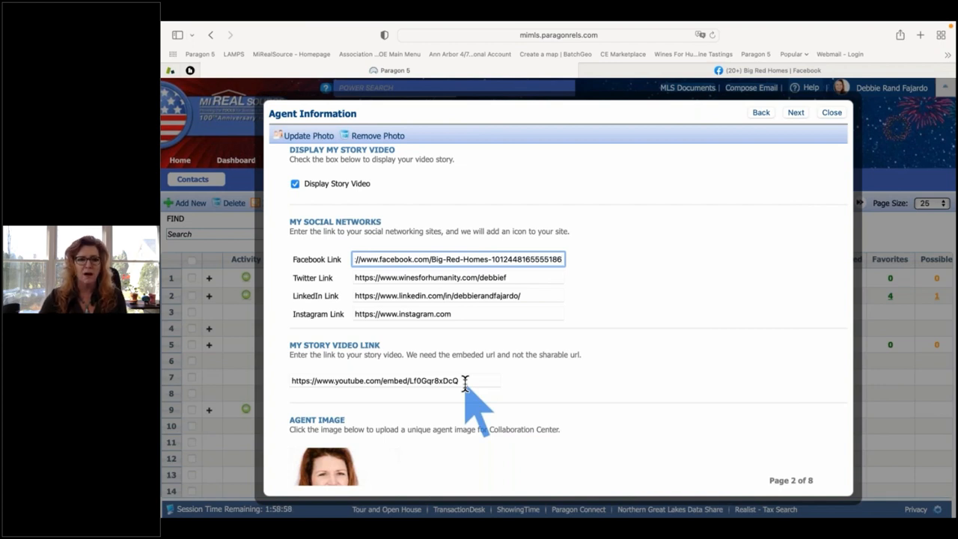
scroll(502, 390, "down", 1)
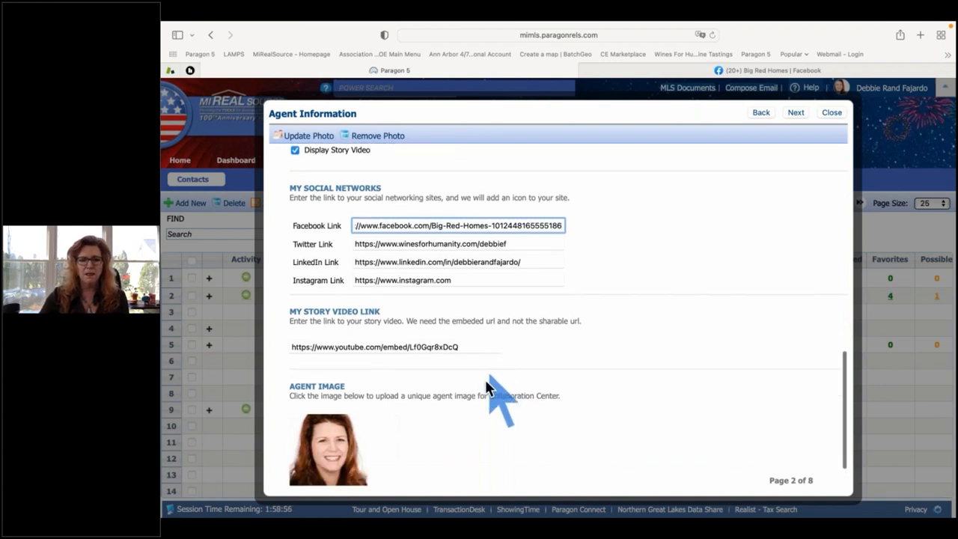
scroll(346, 453, "down", 1)
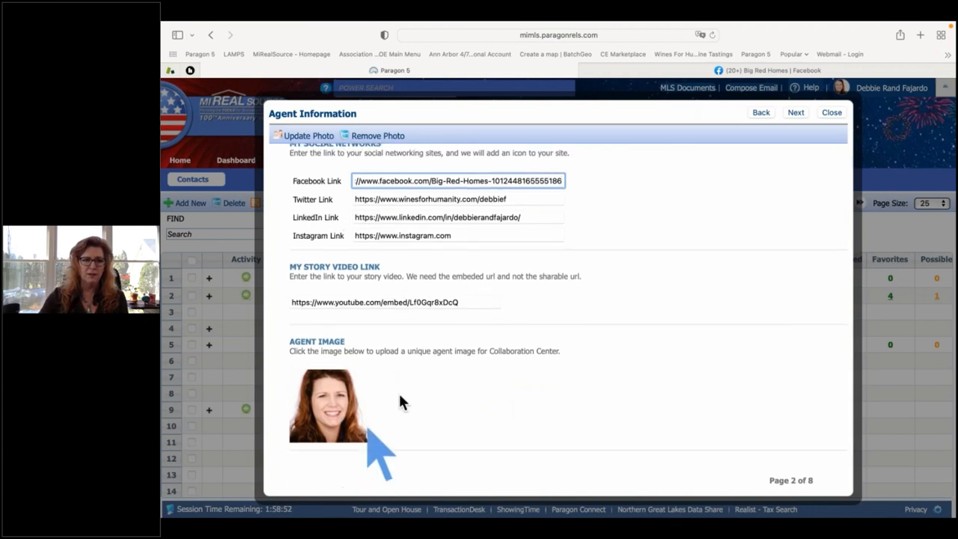
left_click(795, 113)
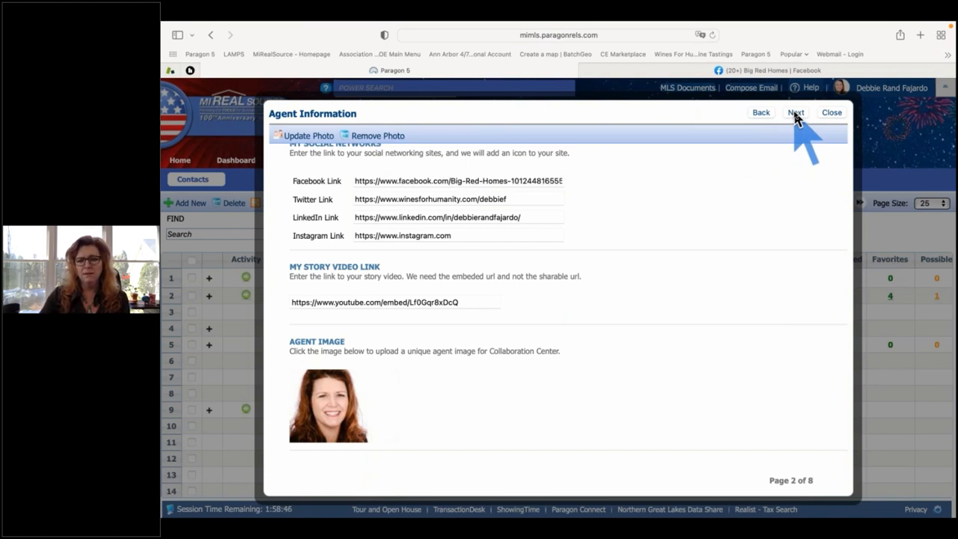
scroll(796, 119, "up", 2)
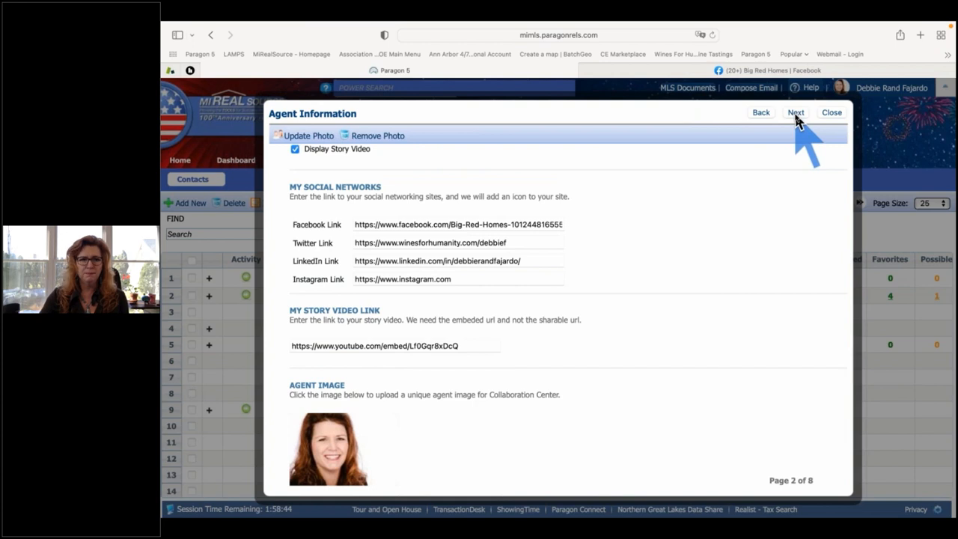
left_click(795, 114)
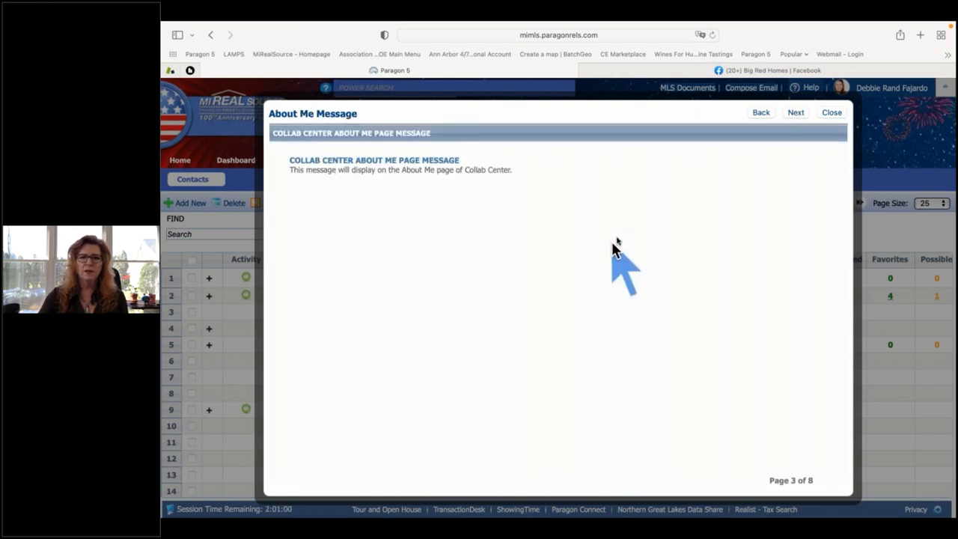
left_click(764, 114)
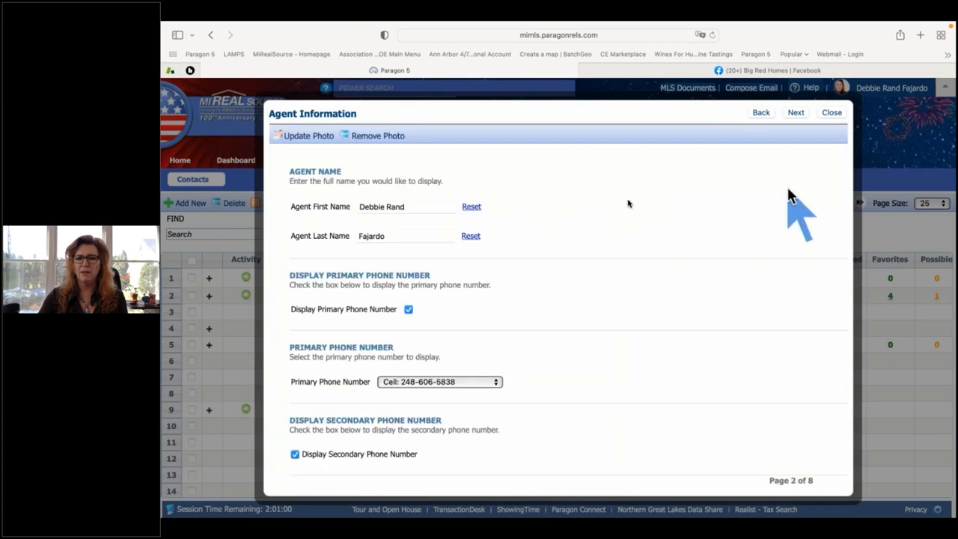
left_click(798, 113)
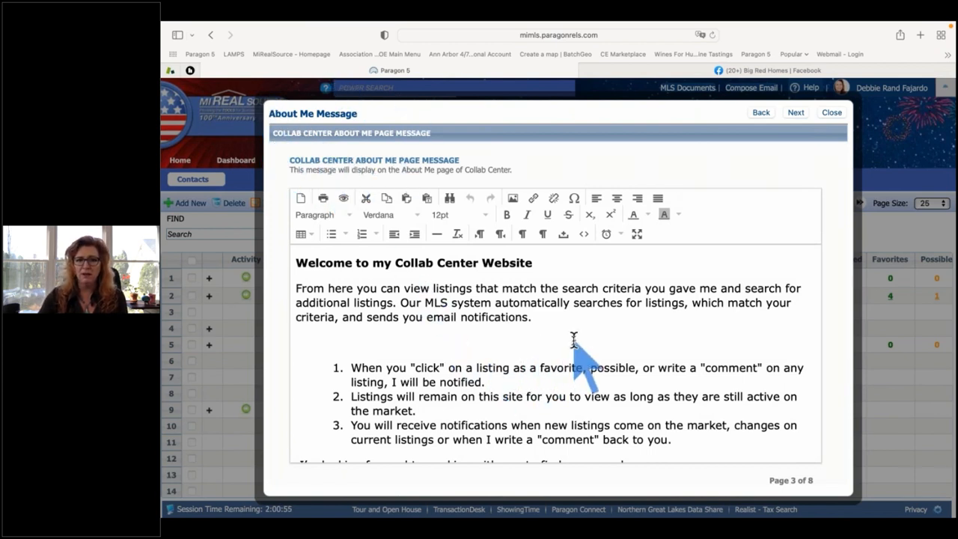
scroll(574, 341, "down", 3)
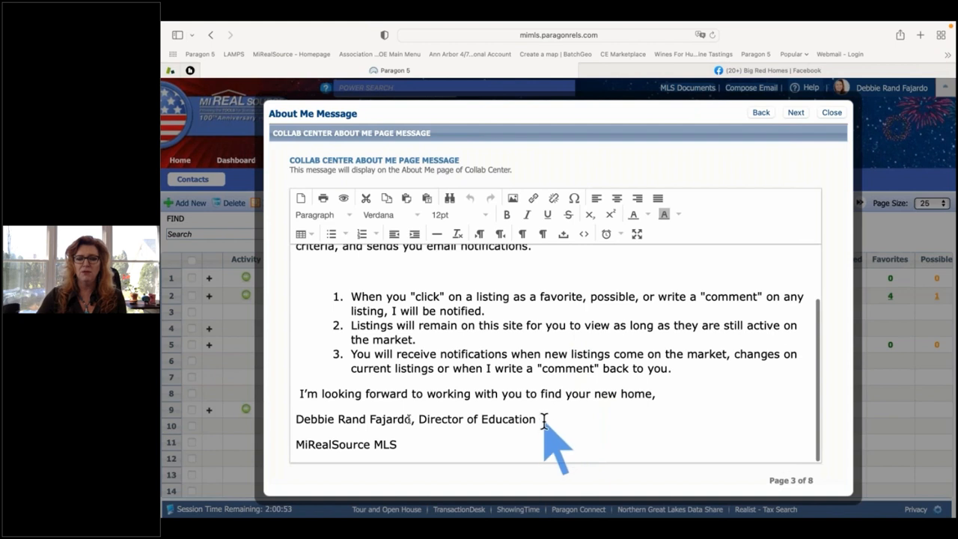
left_click_drag(543, 420, 297, 420)
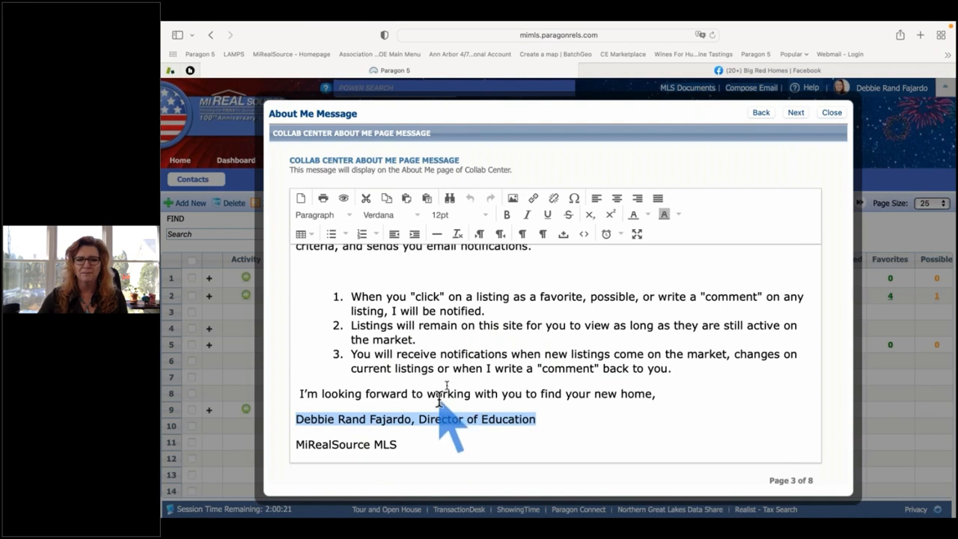
Advance to wizard page 4 of 8, Links, showing the 12 saved resource links.
left_click(796, 113)
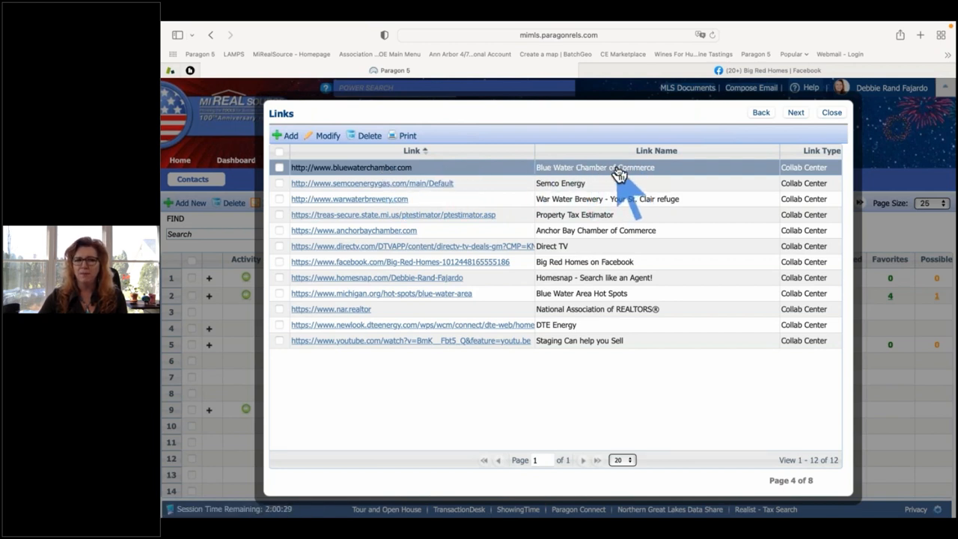
Add a link to the pasted Facebook page address, named 'Big Red Homes - Facebook page'.
left_click(292, 139)
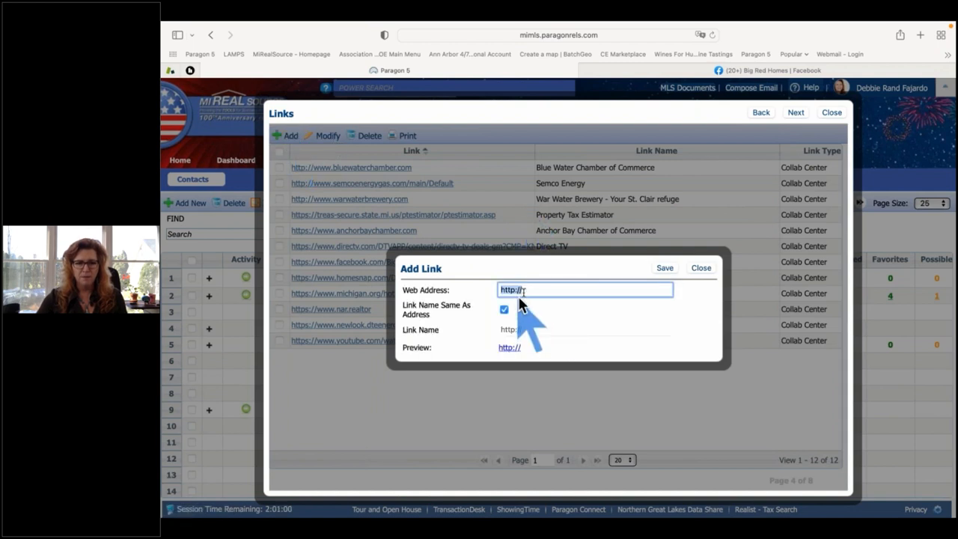
key("super+v")
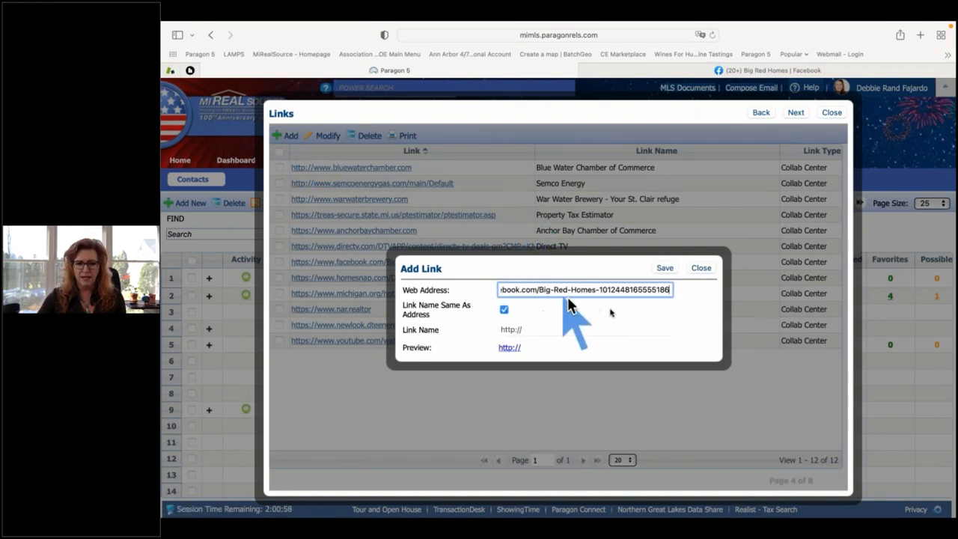
key("Tab")
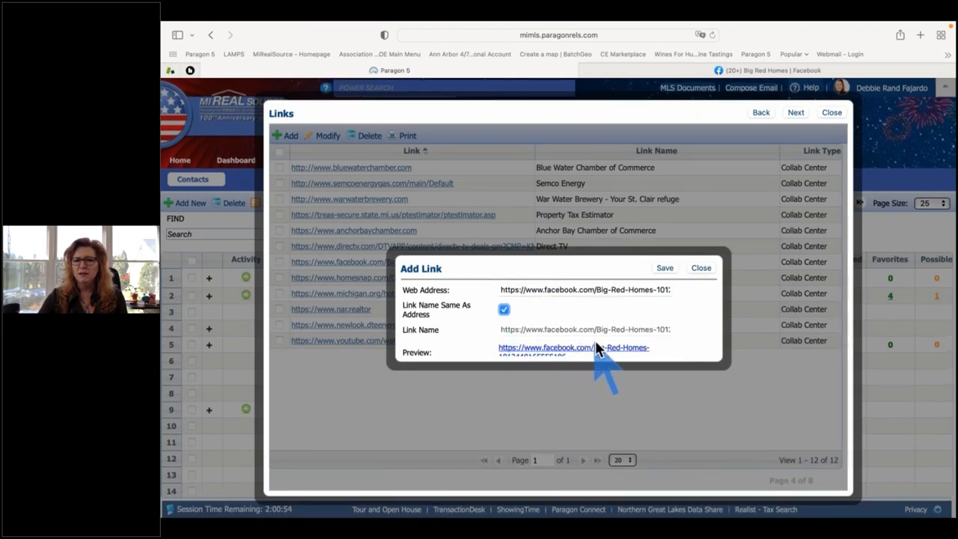
left_click(504, 309)
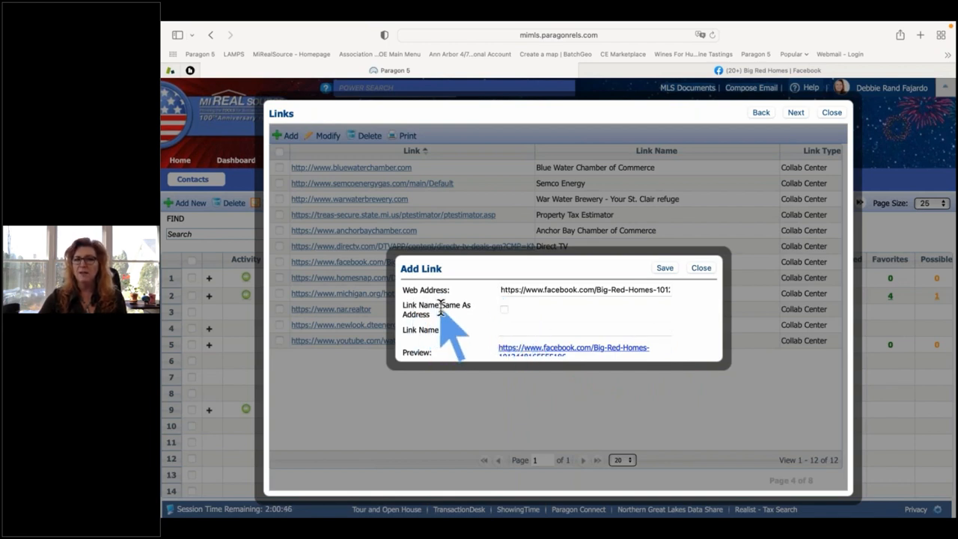
left_click(520, 330)
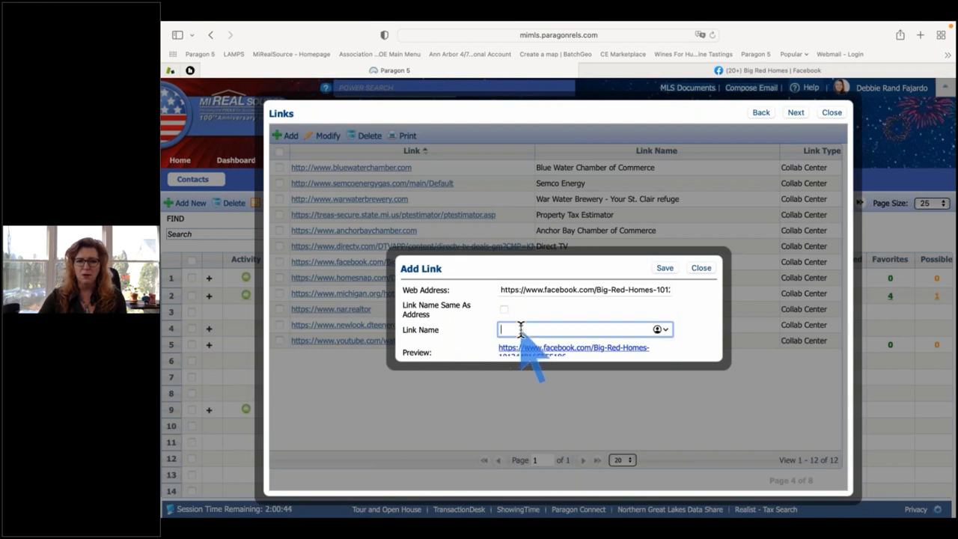
type("Big Red Homes - Facebook page")
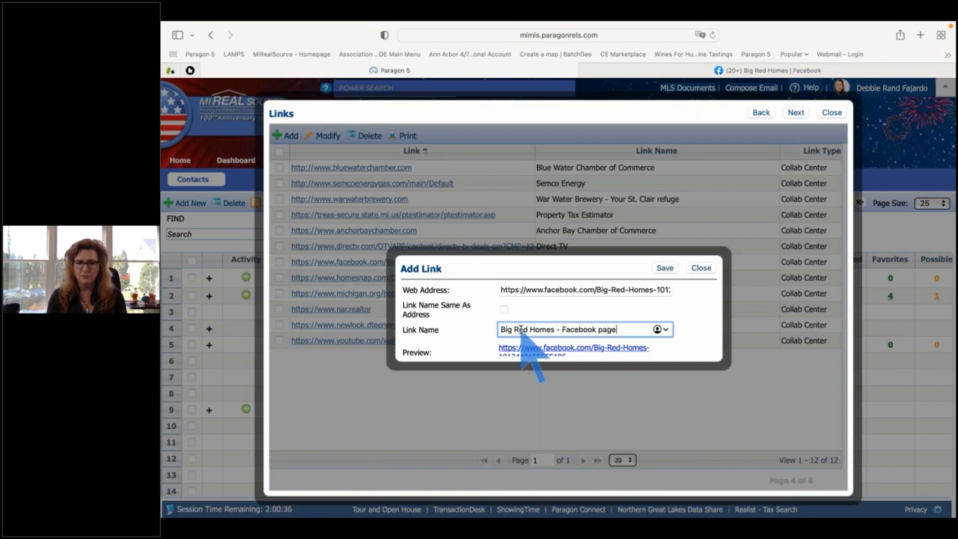
left_click(664, 268)
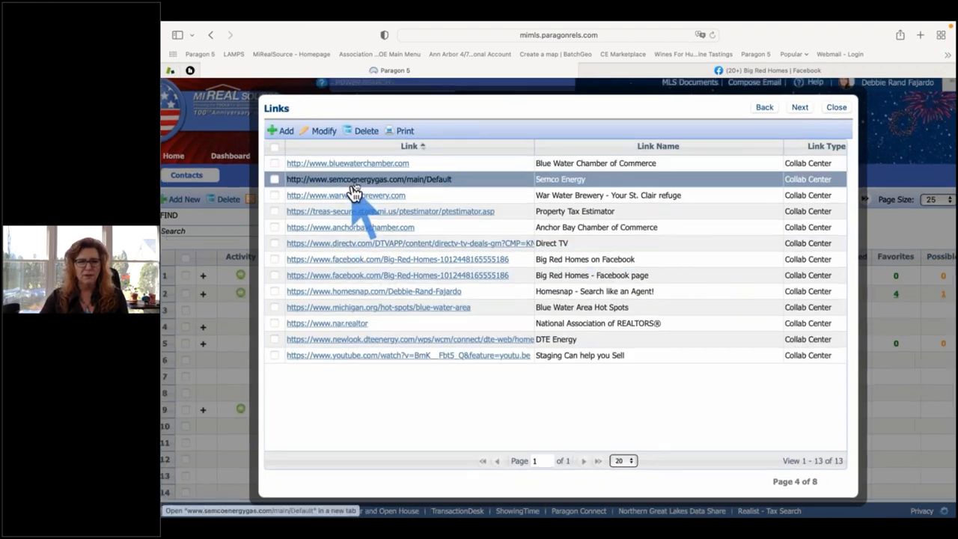
Sort links by address and delete both Big Red Homes Facebook links, leaving 11.
scroll(354, 193, "up", 1)
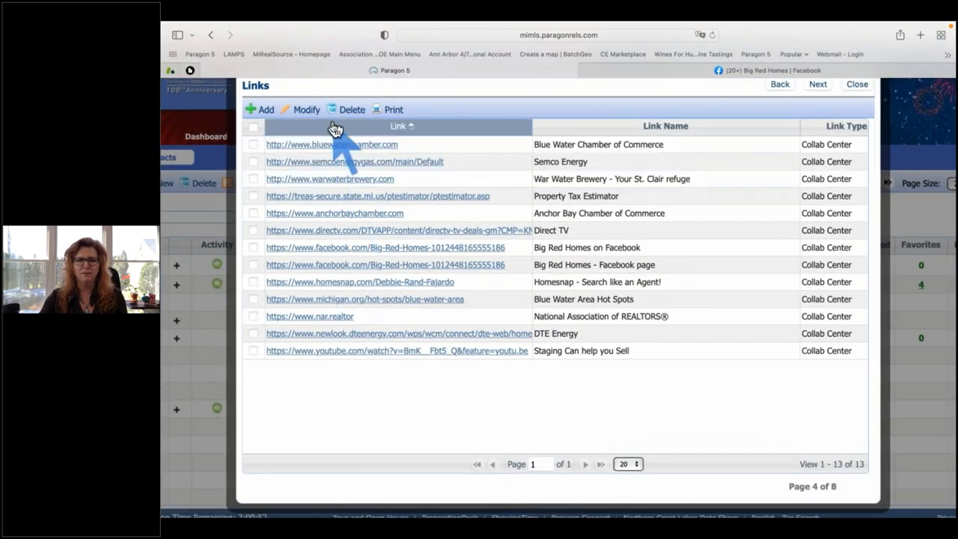
left_click(335, 127)
scroll(399, 247, "up", 1)
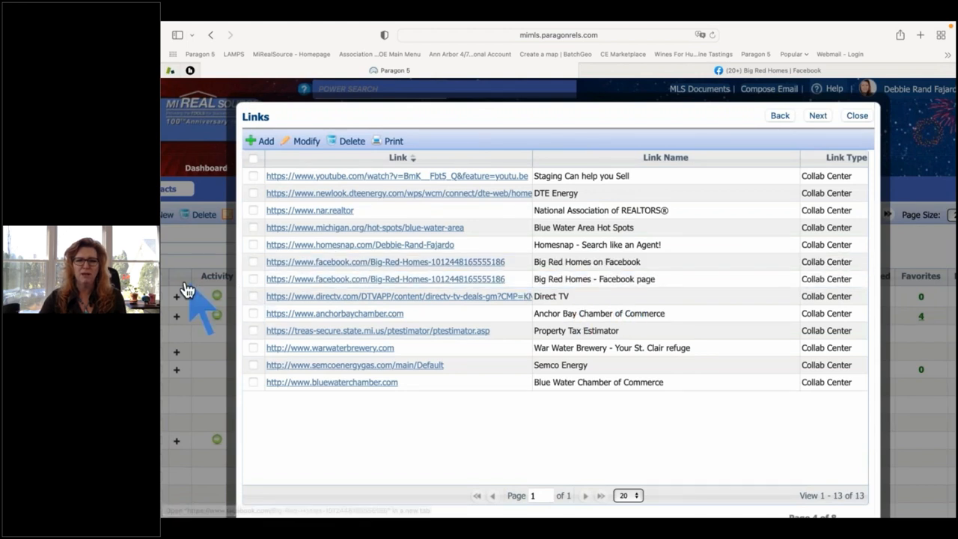
left_click(252, 279)
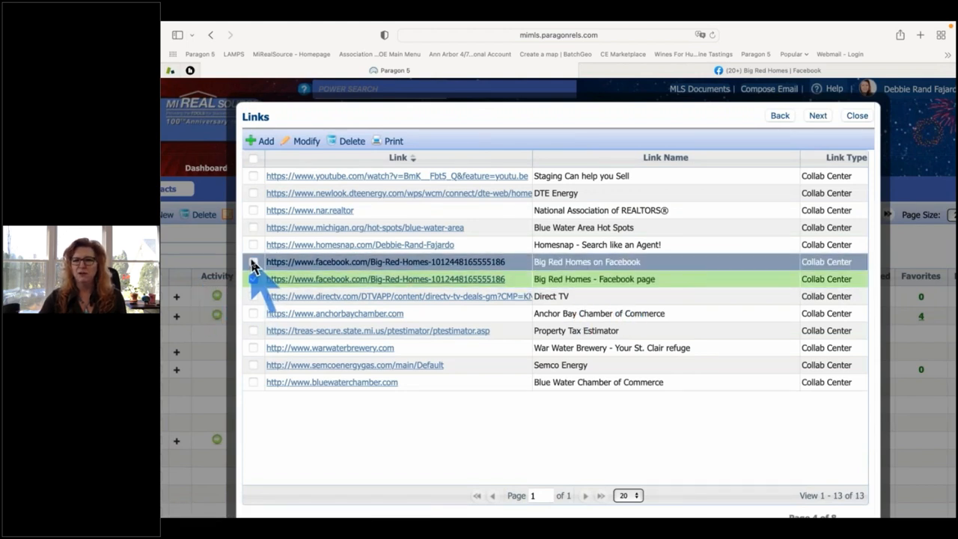
left_click(253, 262)
left_click(350, 142)
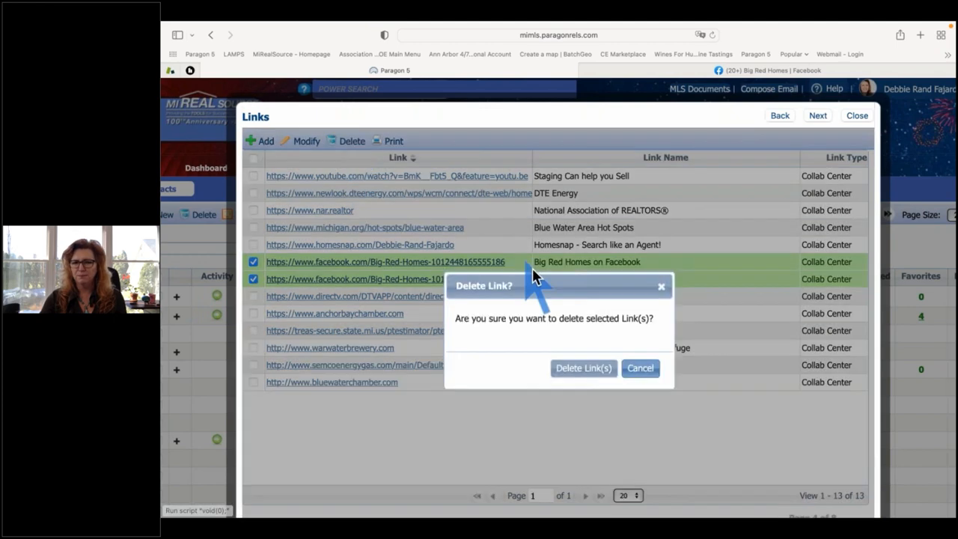
left_click(587, 365)
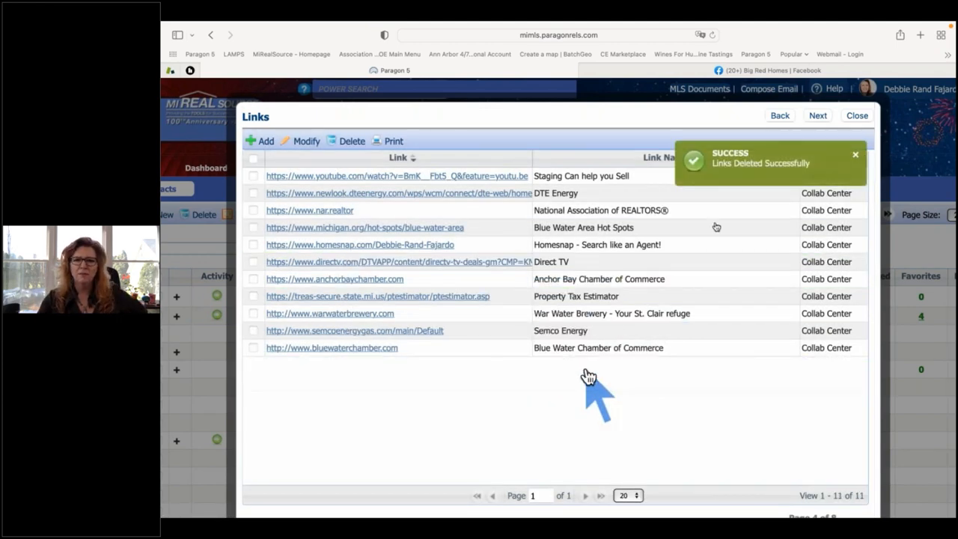
Go to Office Information (page 5 of 8) and review the phone, address and logo display settings.
left_click(818, 118)
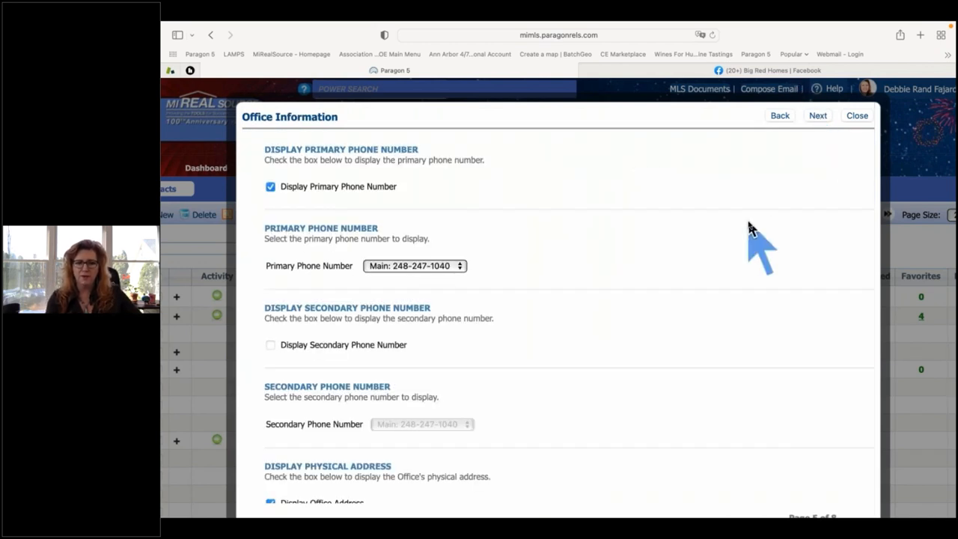
scroll(747, 223, "down", 2)
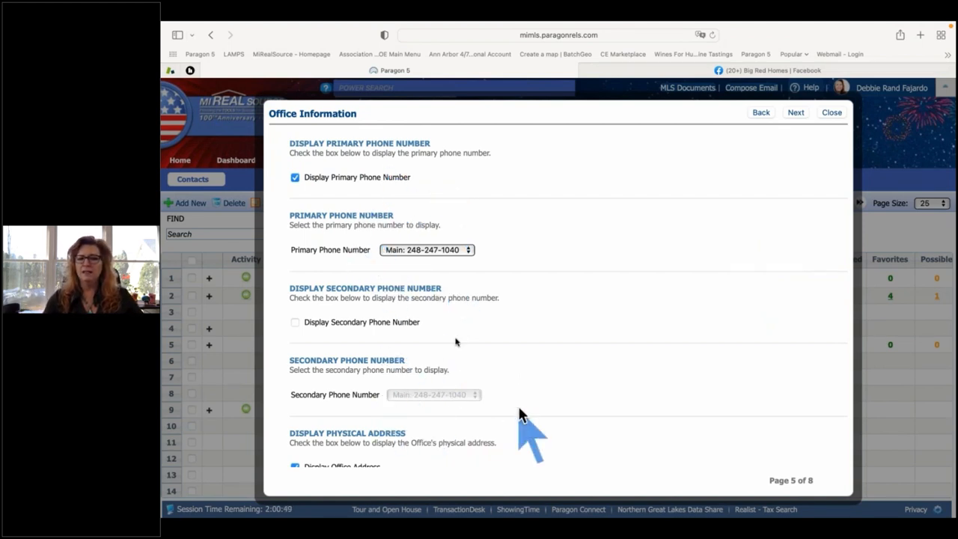
scroll(338, 378, "down", 3)
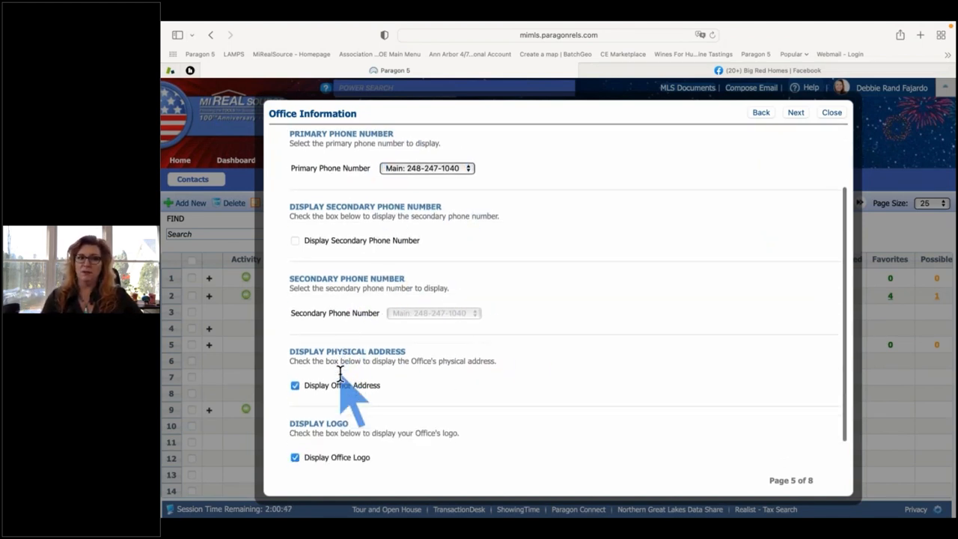
scroll(371, 333, "down", 1)
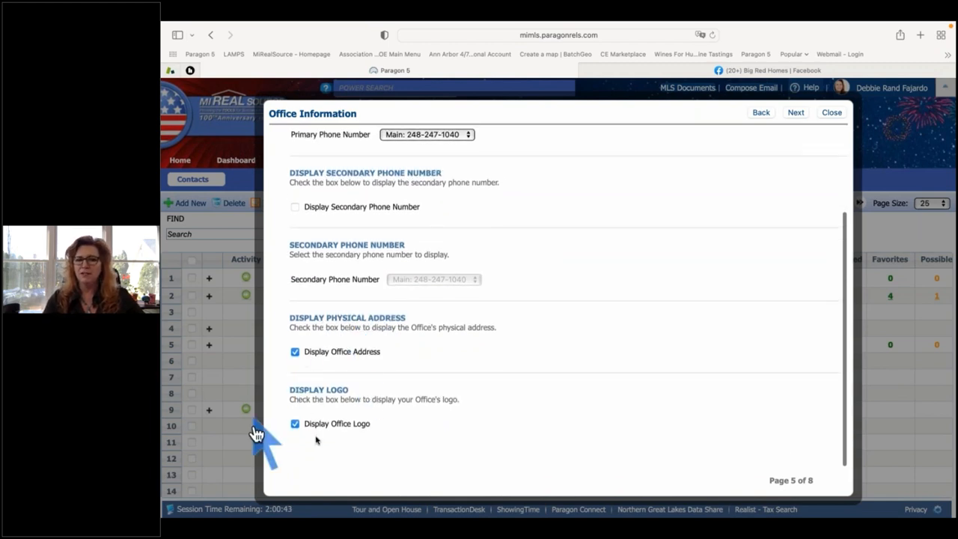
On Notification Options, toggle client Notify on status change off and on, then continue to Search Options.
left_click(795, 113)
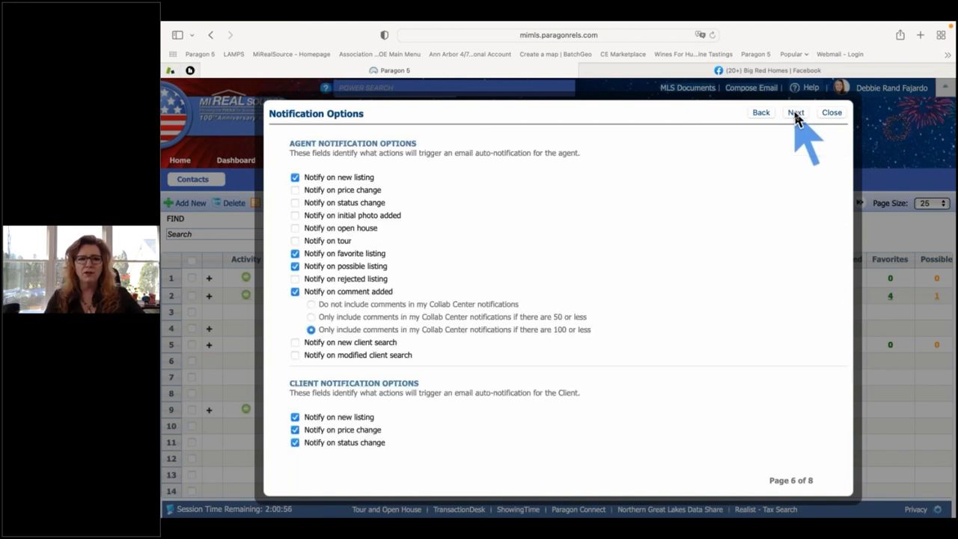
left_click_drag(418, 143, 289, 150)
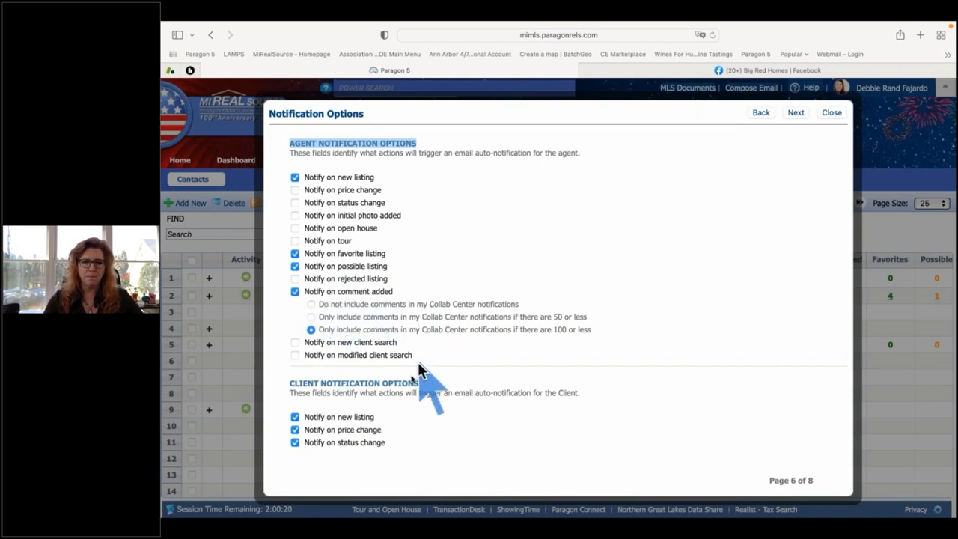
scroll(413, 383, "down", 2)
scroll(413, 383, "down", 1)
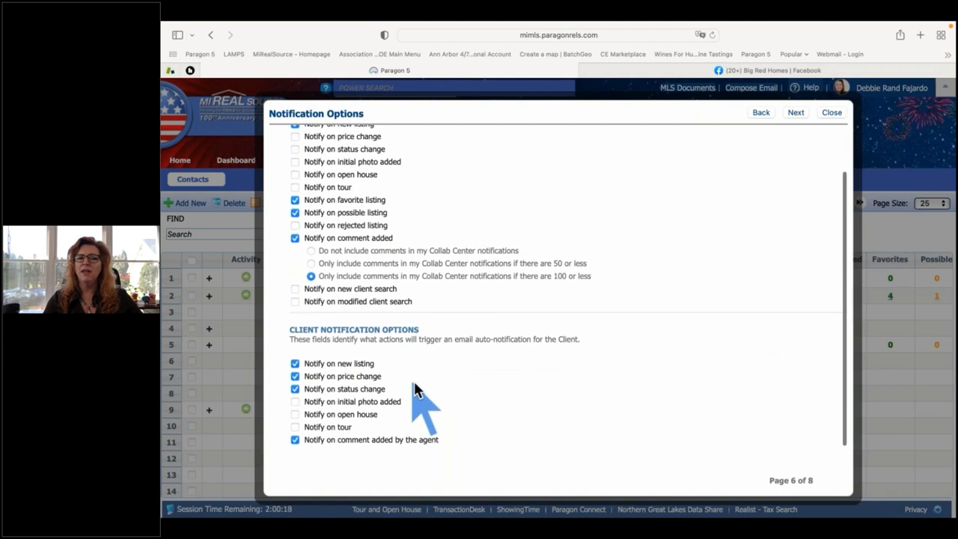
left_click_drag(396, 329, 287, 330)
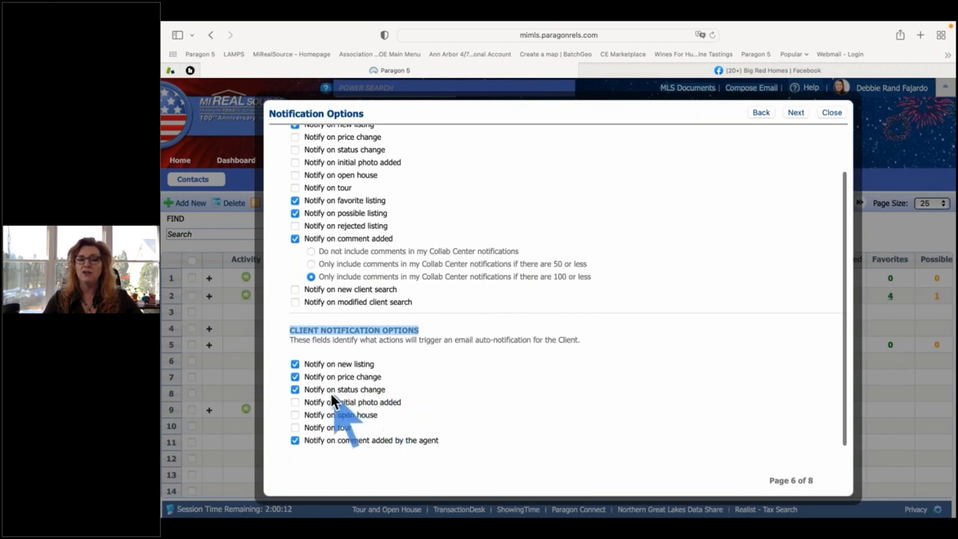
left_click(295, 390)
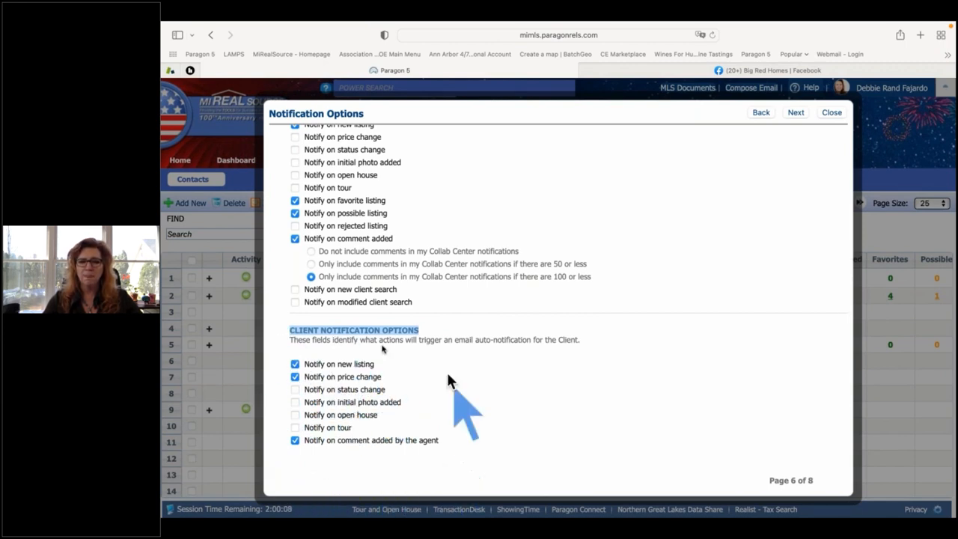
left_click(295, 389)
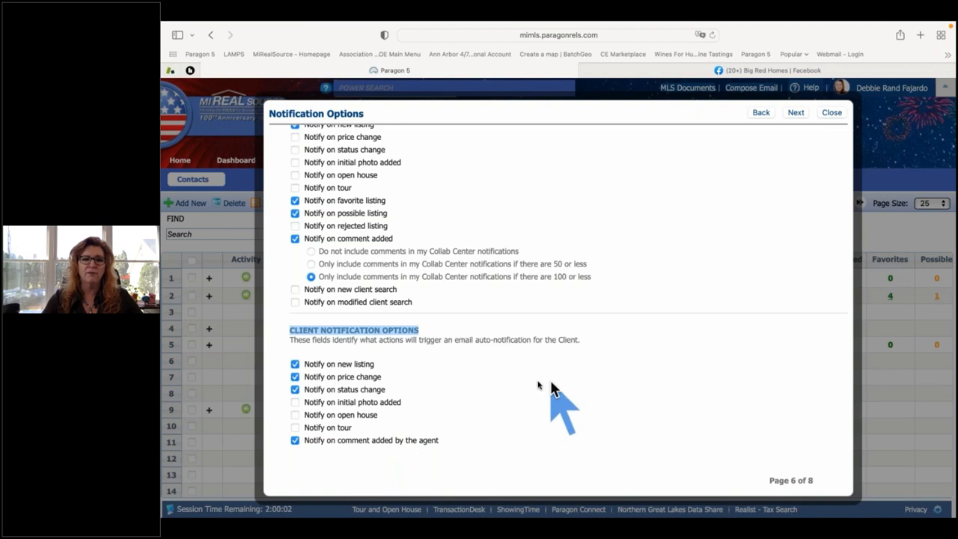
left_click(795, 112)
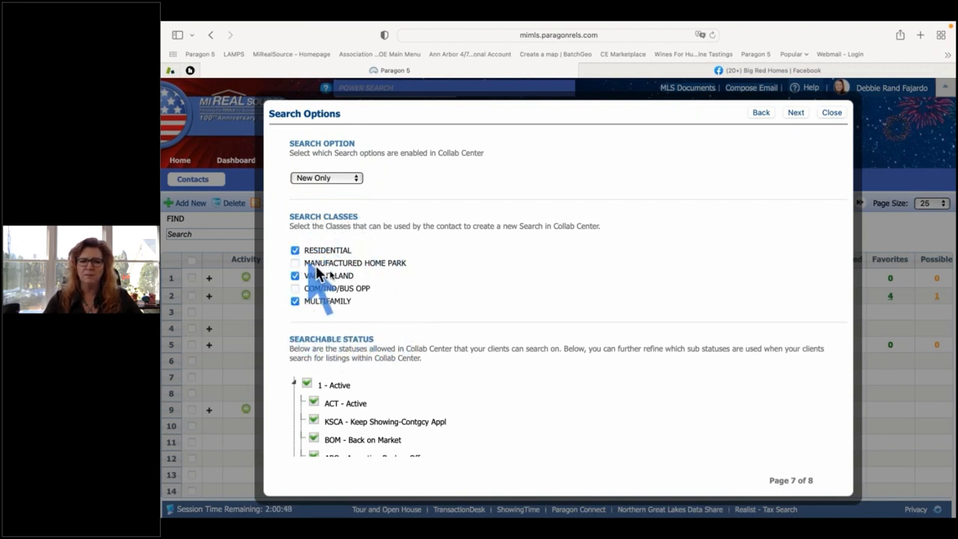
Uncheck MANUFACTURED HOME PARK under Search Classes and review the remaining search options.
left_click_drag(404, 263, 305, 264)
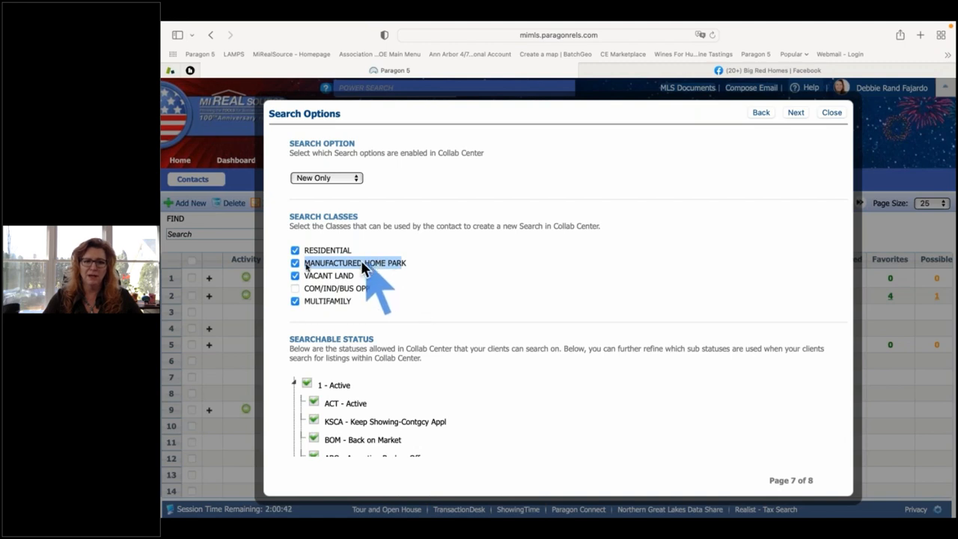
left_click(295, 264)
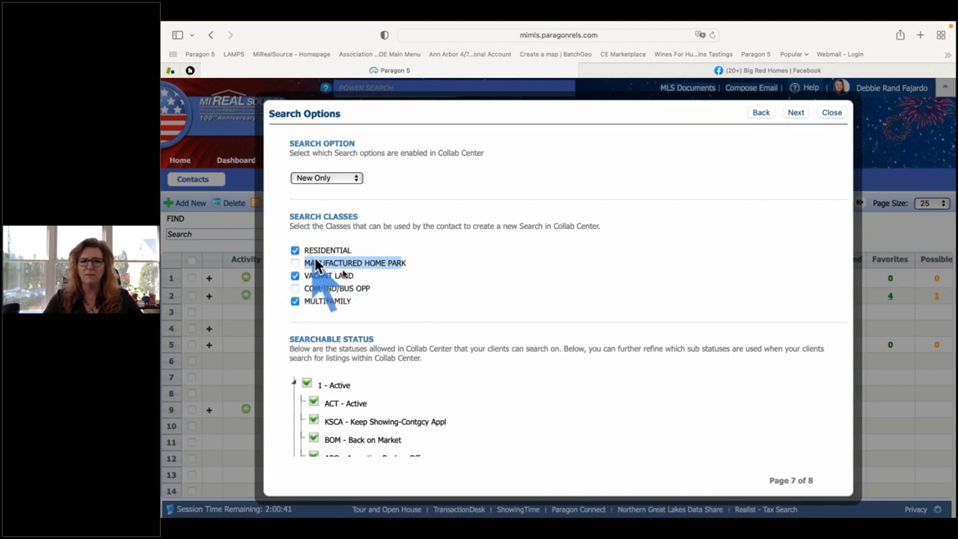
left_click(374, 290)
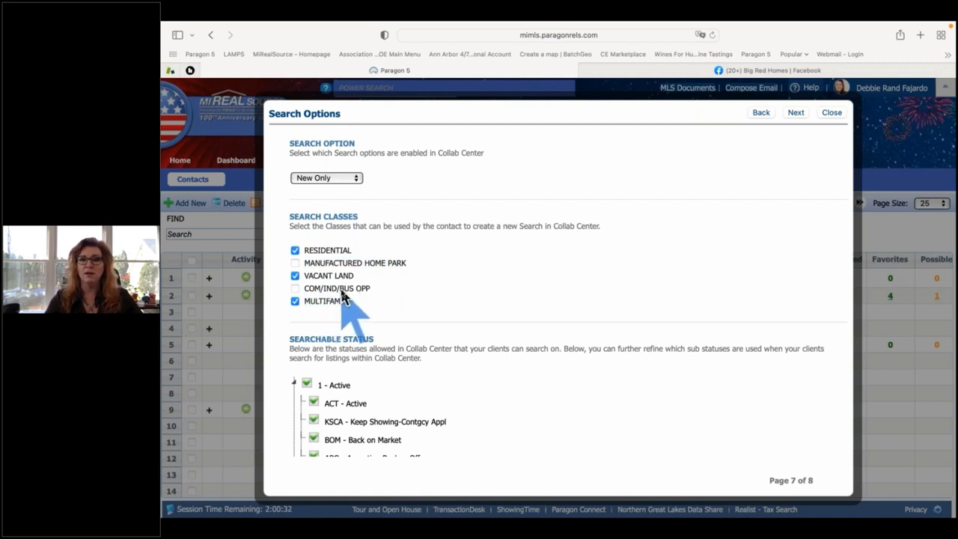
scroll(359, 296, "down", 2)
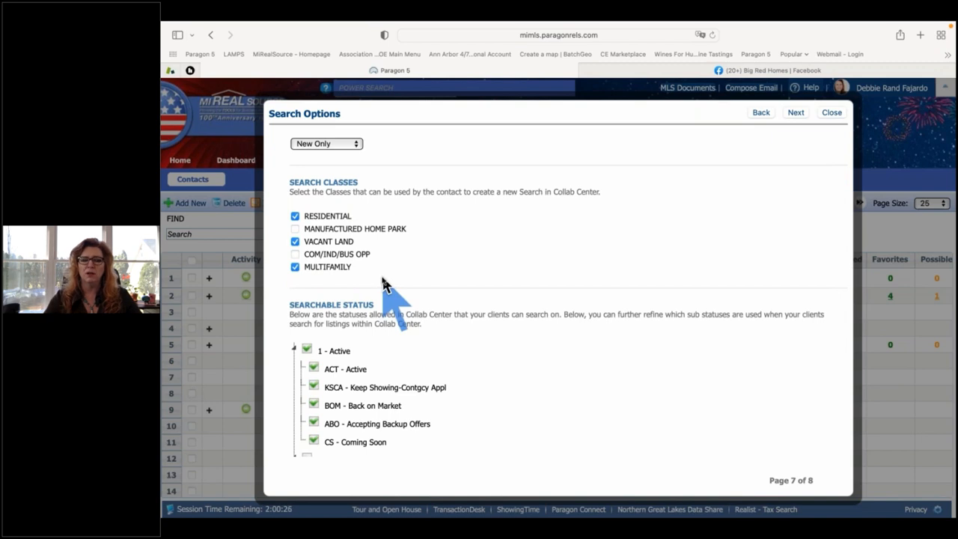
scroll(423, 274, "down", 2)
scroll(421, 259, "down", 3)
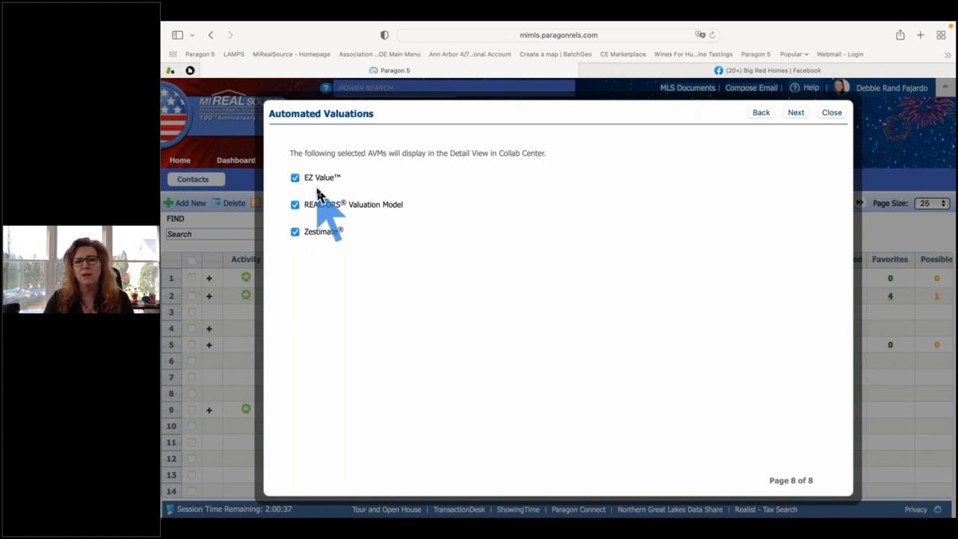
Finish the wizard past Automated Valuations and close Setup Complete to return to Contacts.
left_click(796, 114)
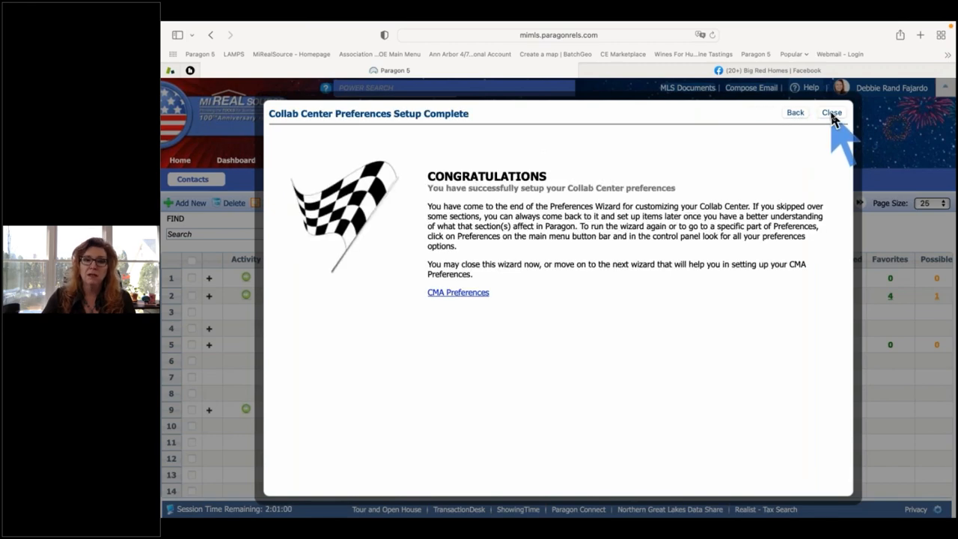
left_click(832, 114)
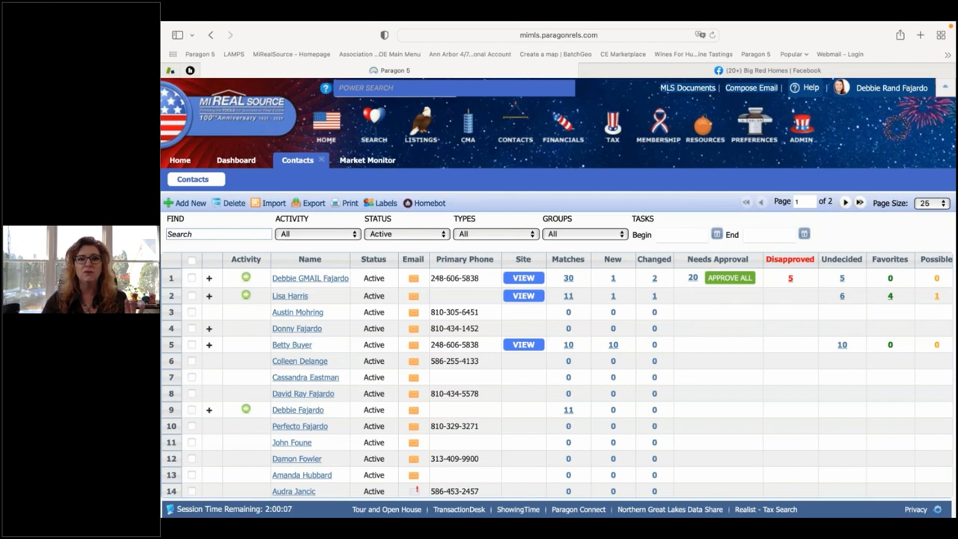
left_click(815, 419)
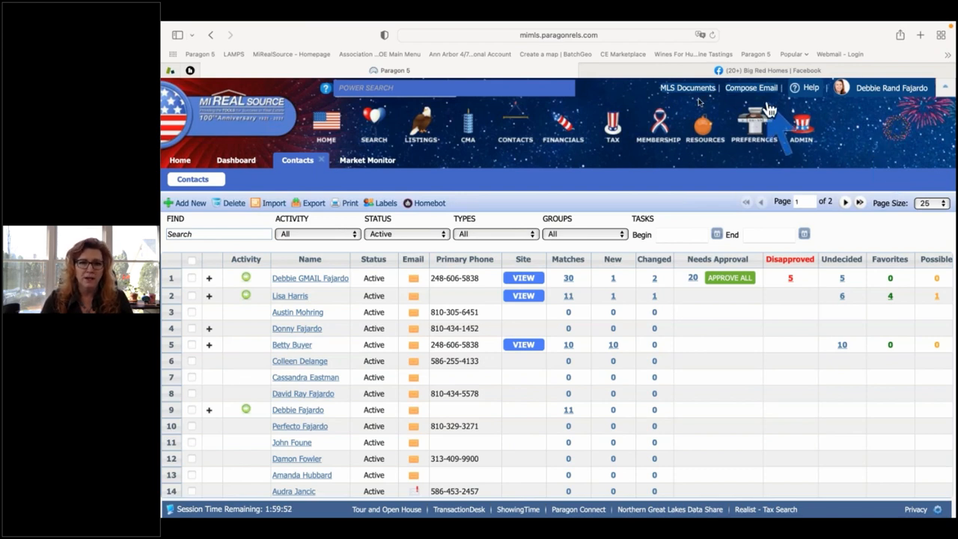
Open MLS Documents filtered to the MiRealSource MLS Folder, then the MIRS Education folder.
left_click(687, 88)
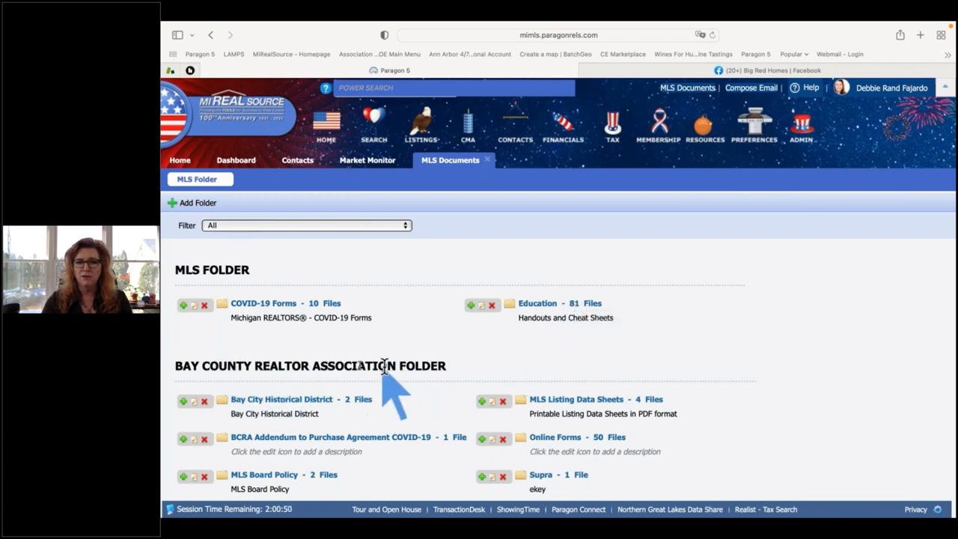
left_click(403, 227)
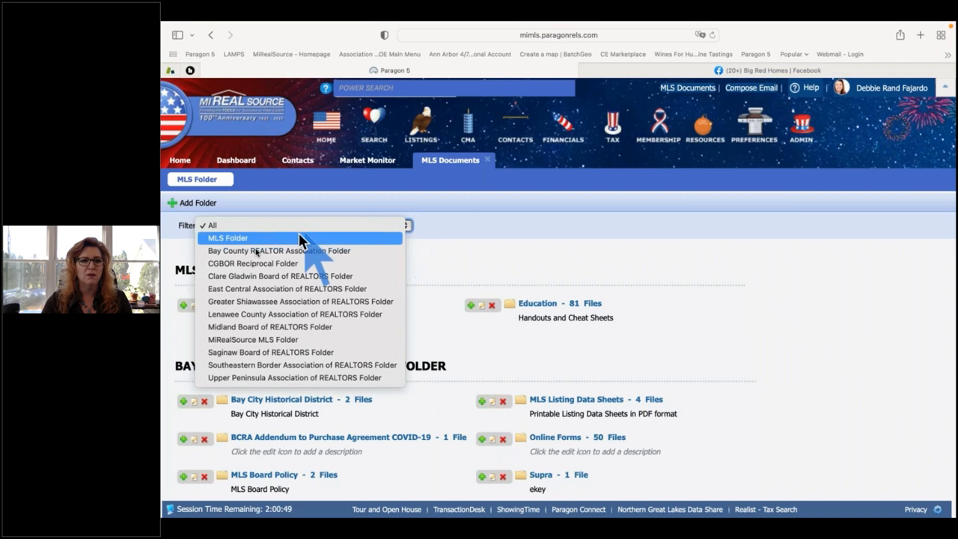
left_click(251, 340)
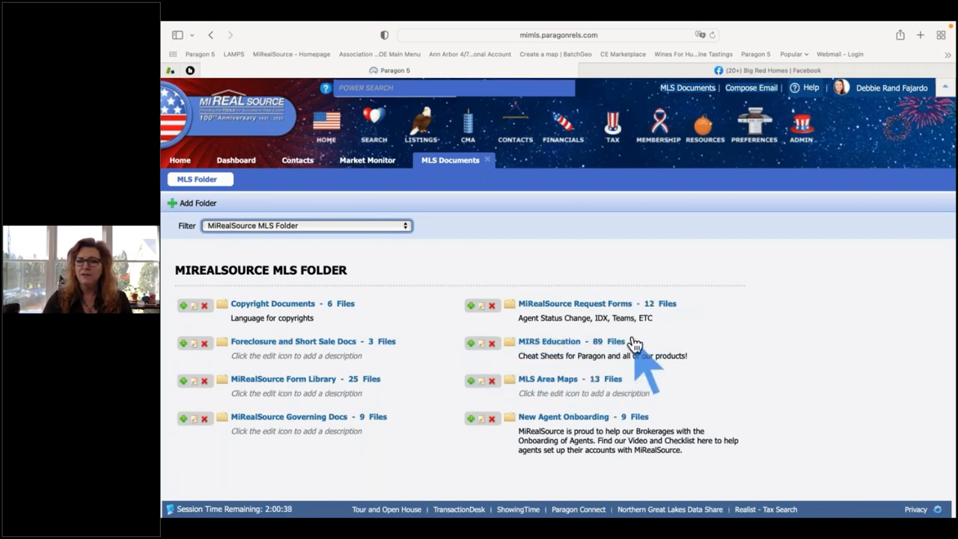
left_click(553, 344)
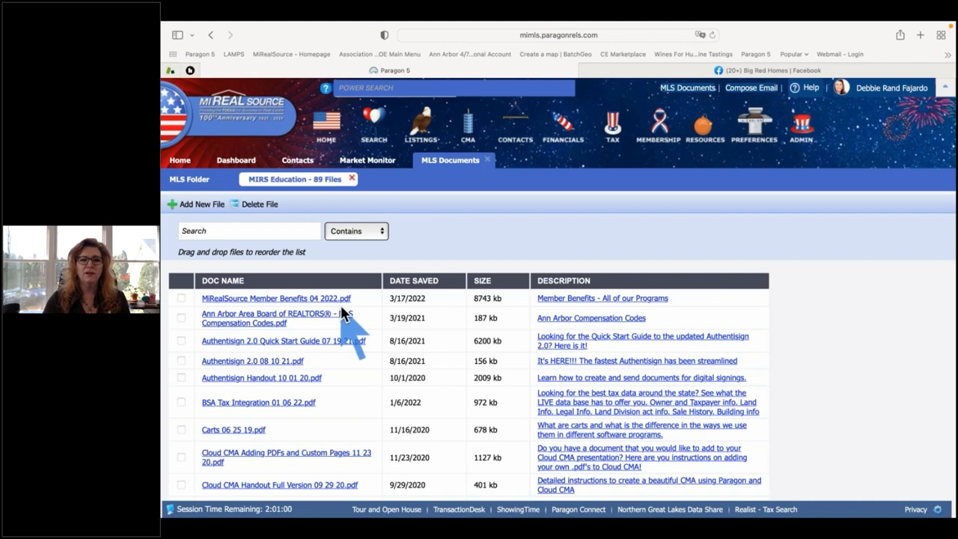
Search MIRS Education for 'collab' to list the four Collab Center files.
left_click(221, 231)
type("co")
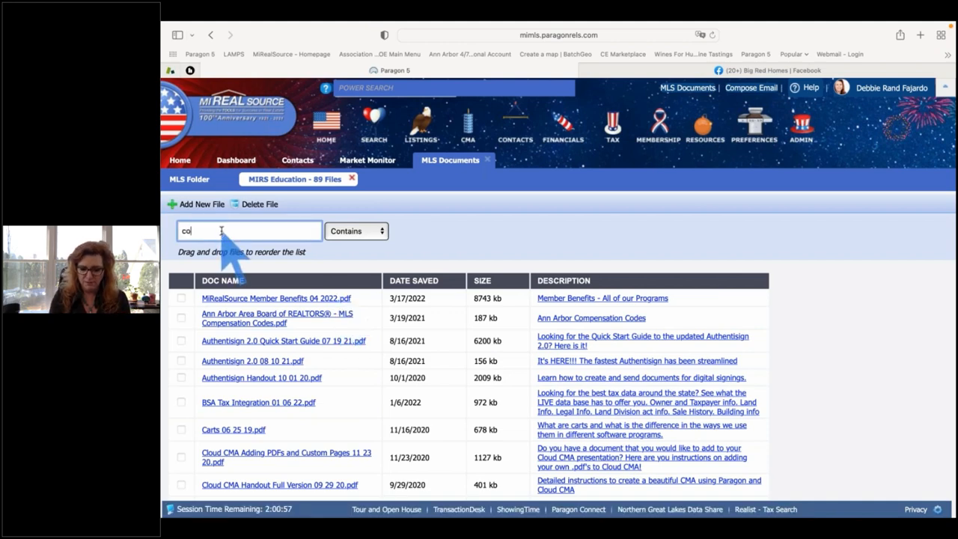
type("llab")
key("Tab")
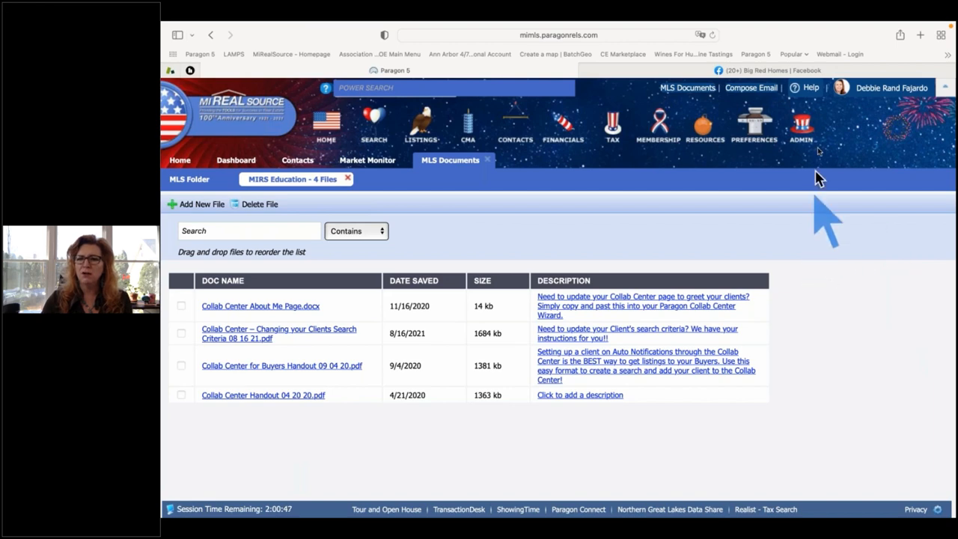
Use Assume Identity to search for the agent by name and switch to that agent.
left_click(876, 91)
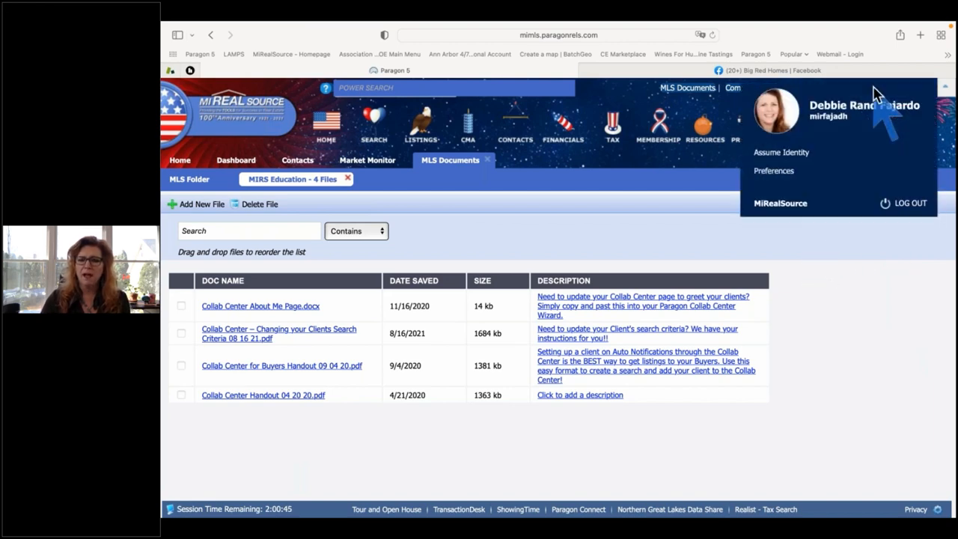
left_click(780, 156)
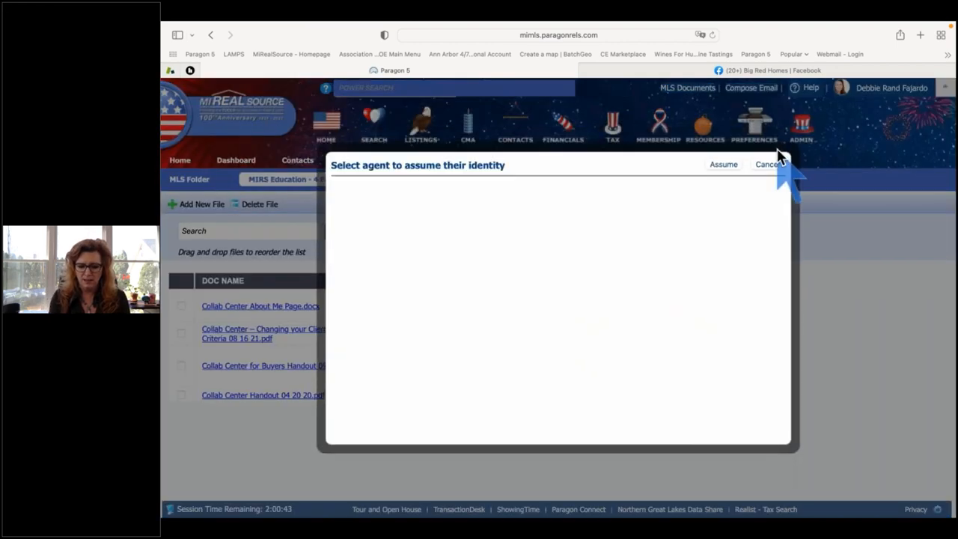
type("audra j")
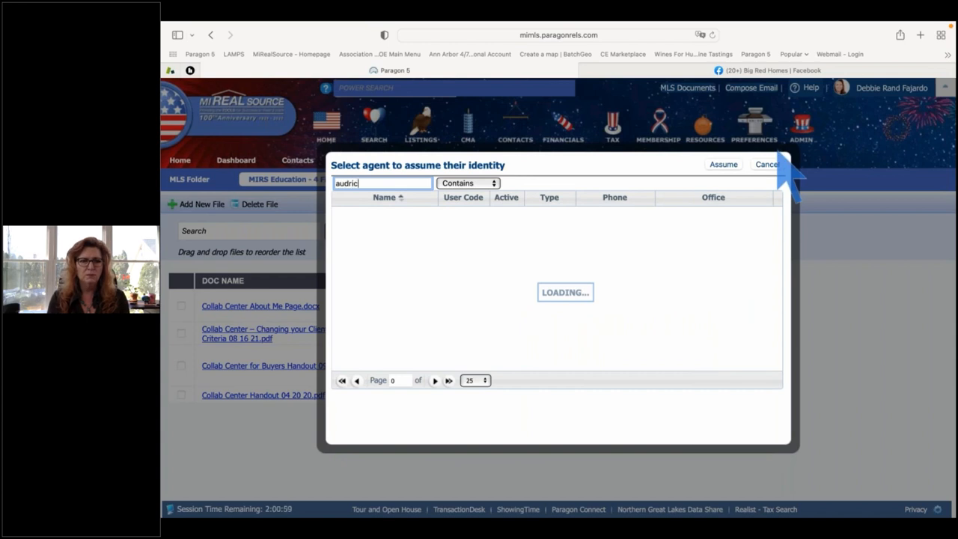
left_click(576, 238)
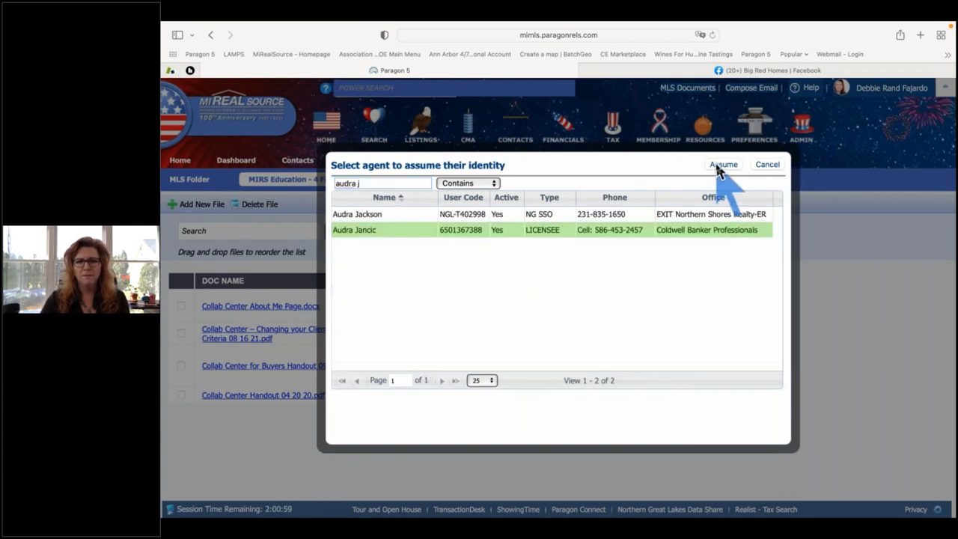
left_click(717, 165)
left_click(604, 348)
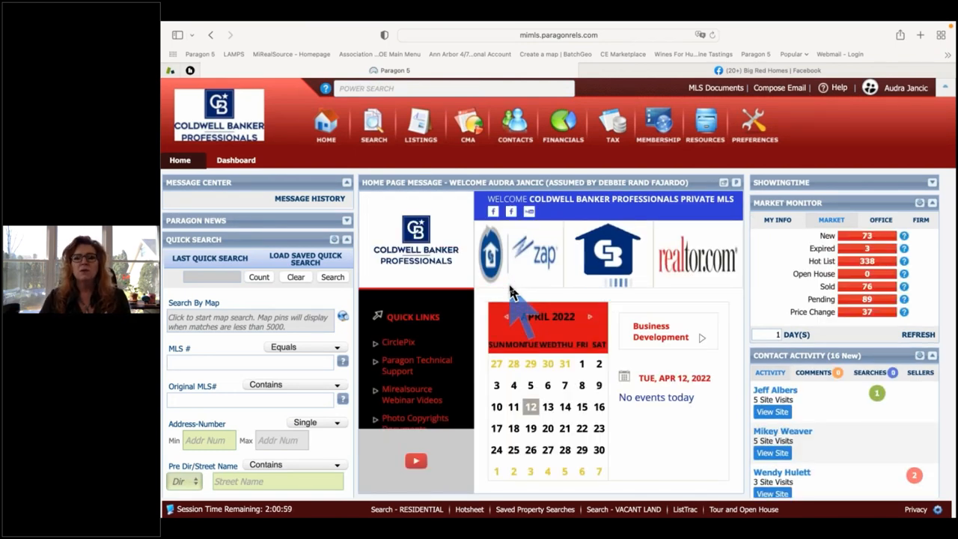
mouse_move(518, 127)
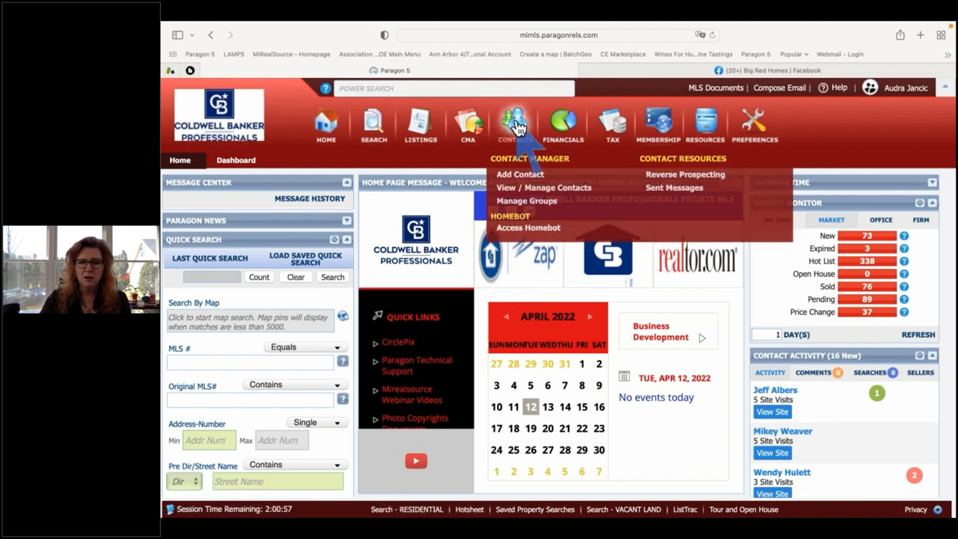
Open View / Manage Contacts and filter the list by the contact's first name.
left_click(550, 190)
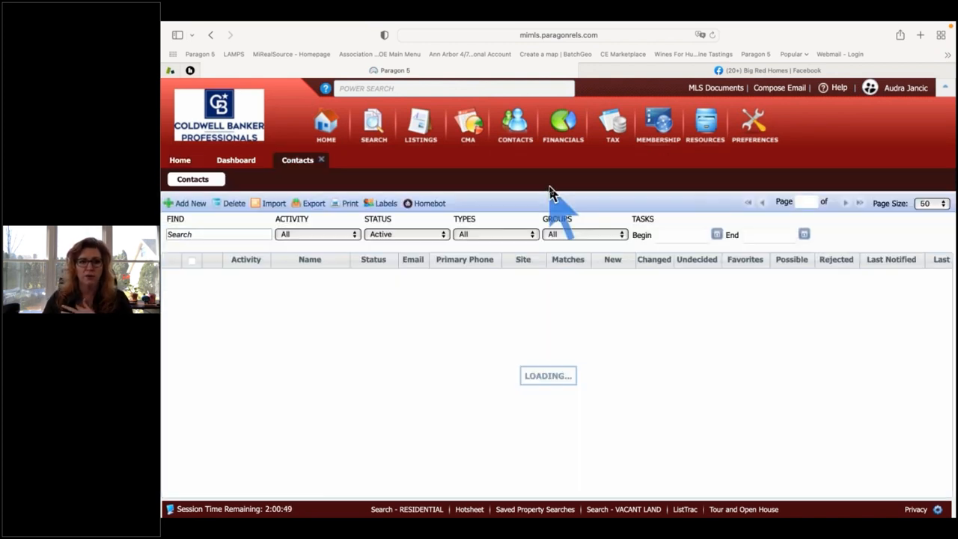
left_click(208, 234)
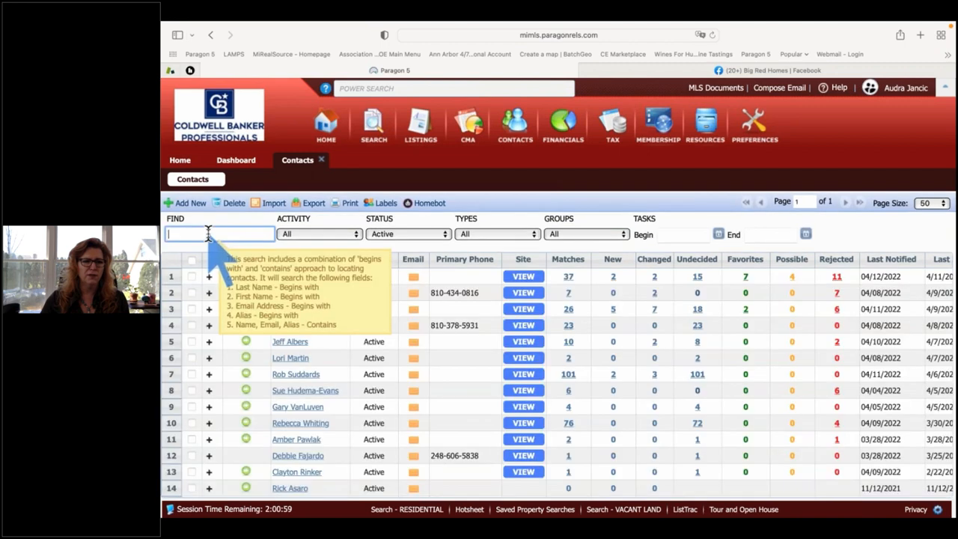
type("debbie")
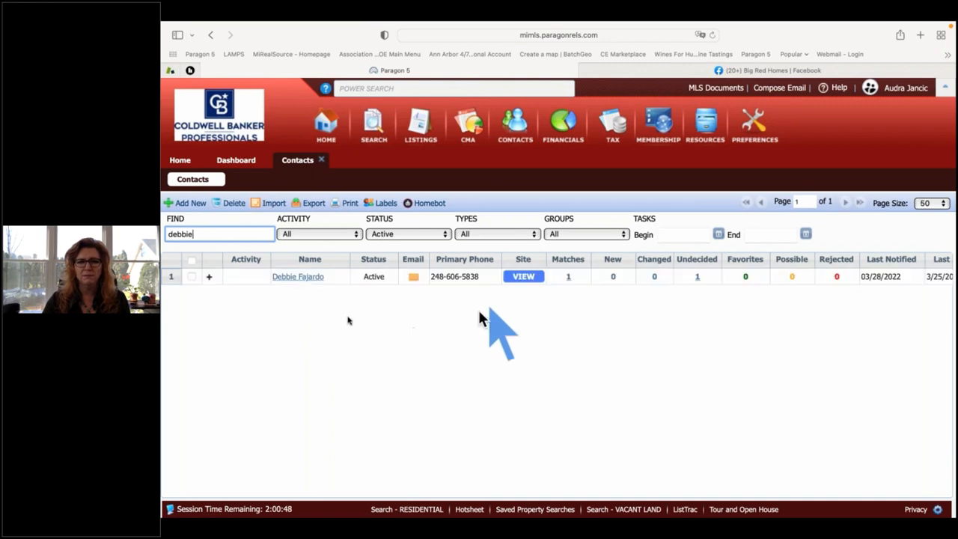
Open the matching contact's record and expand its Seller Activity section.
left_click(299, 277)
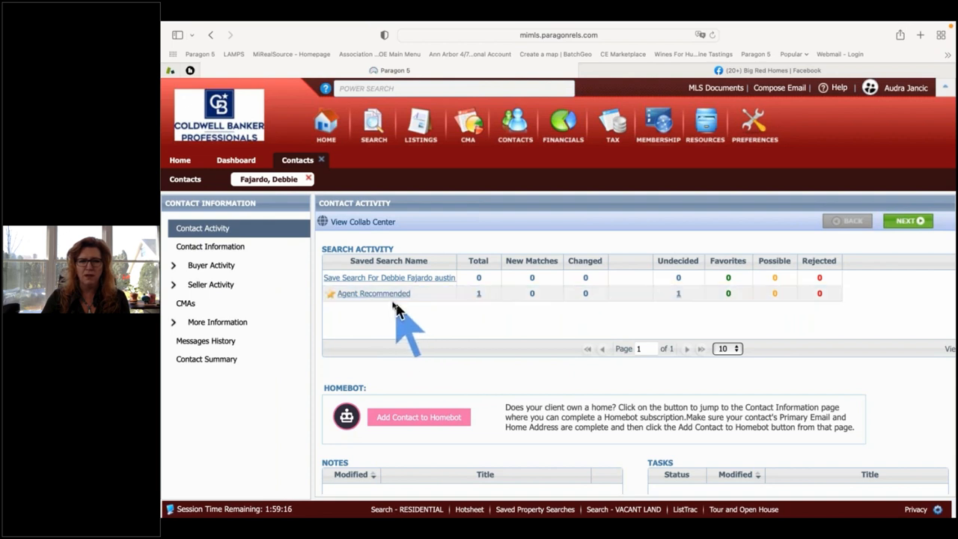
left_click(232, 290)
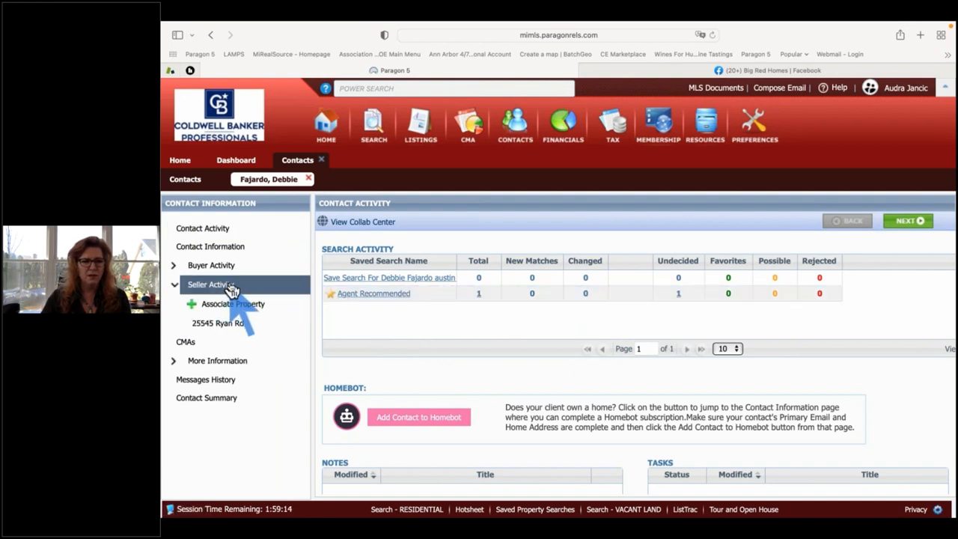
Open the contact's associated Seller Listing page and choose Remove Listing.
left_click(221, 329)
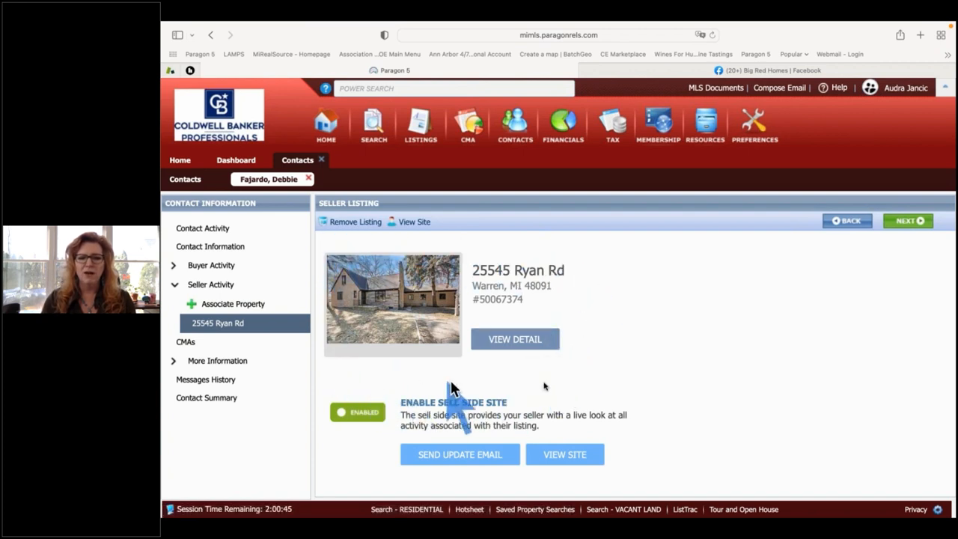
scroll(580, 385, "down", 3)
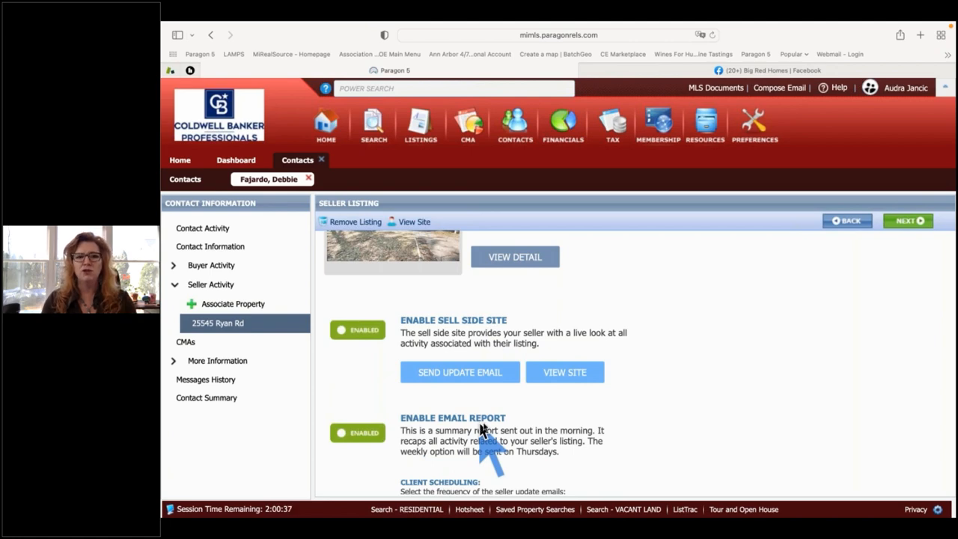
left_click(354, 223)
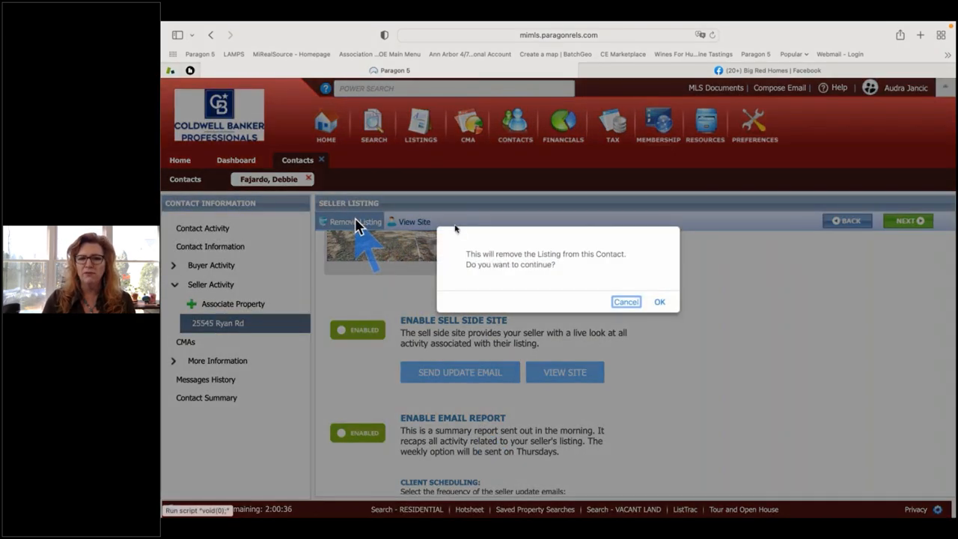
left_click(658, 302)
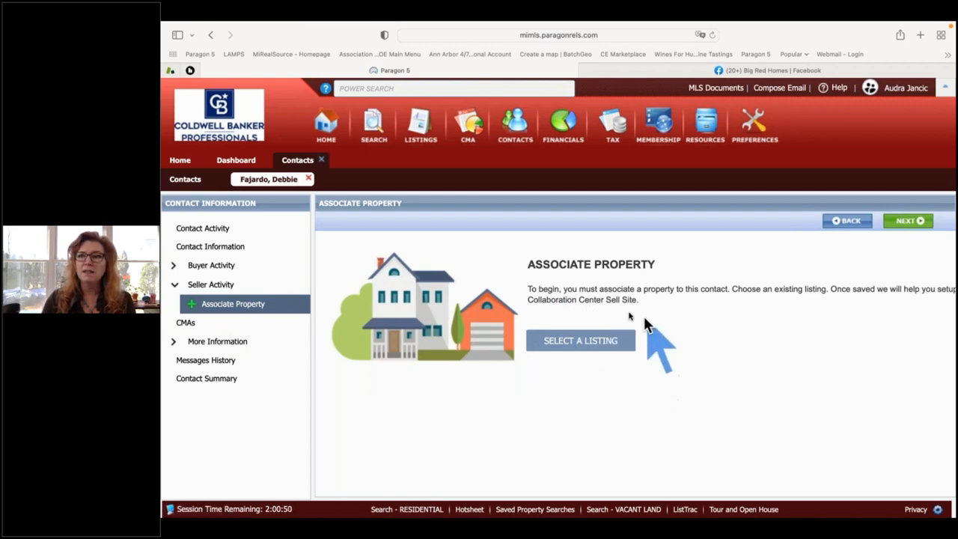
left_click(575, 342)
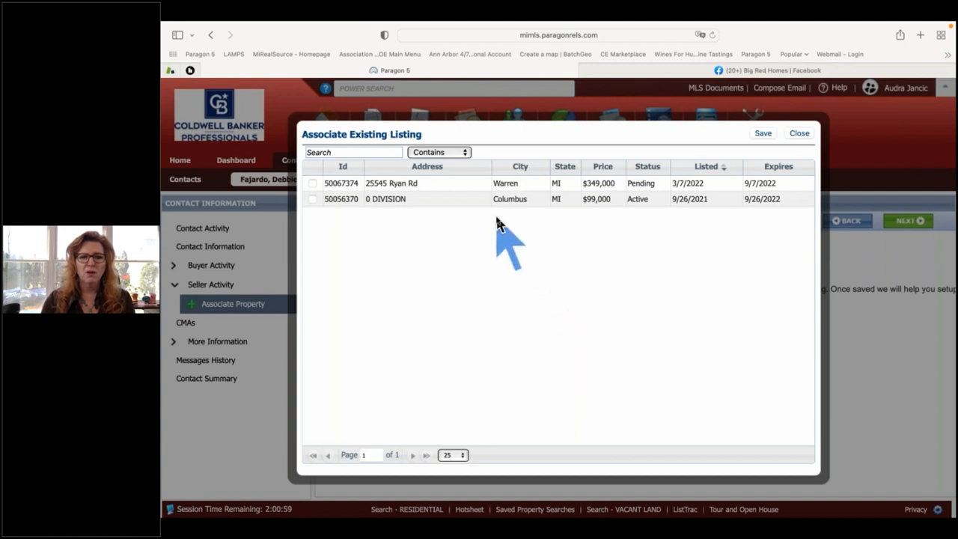
left_click(419, 184)
left_click(408, 199)
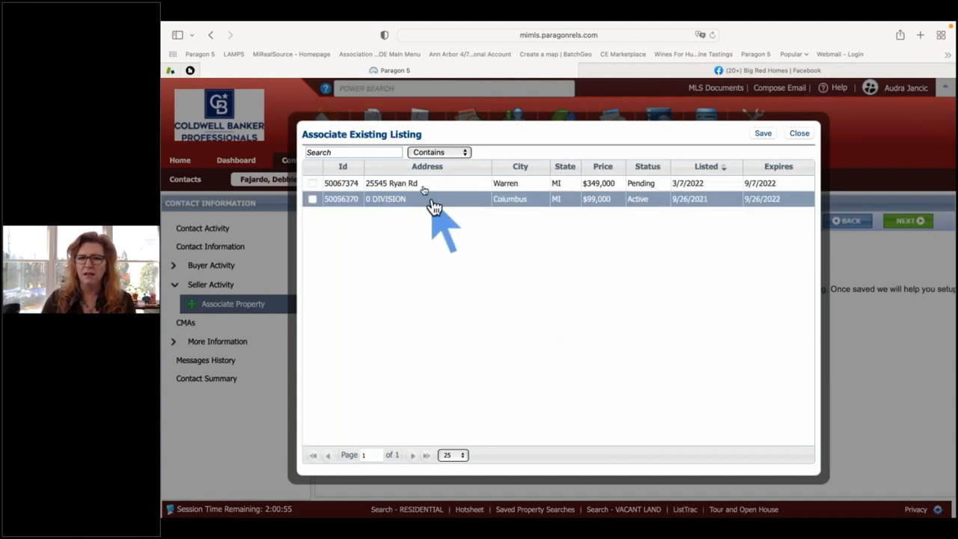
left_click(425, 186)
left_click(425, 187)
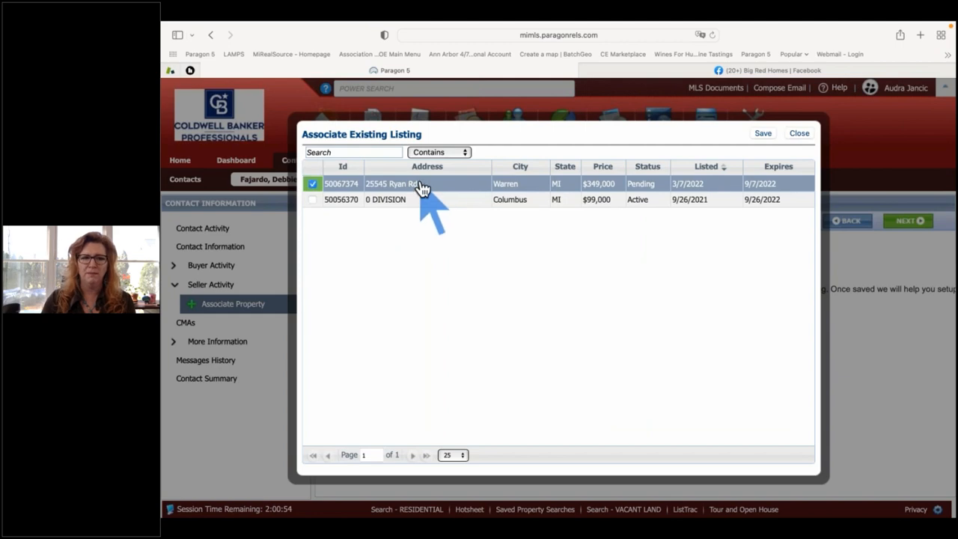
left_click(762, 134)
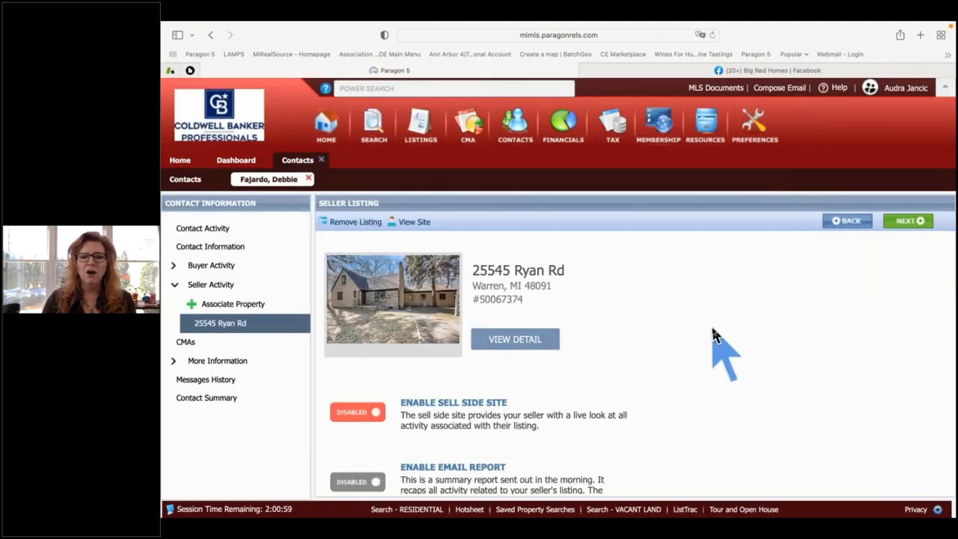
Enable the sell side site and send the seller an update email now.
scroll(716, 342, "down", 2)
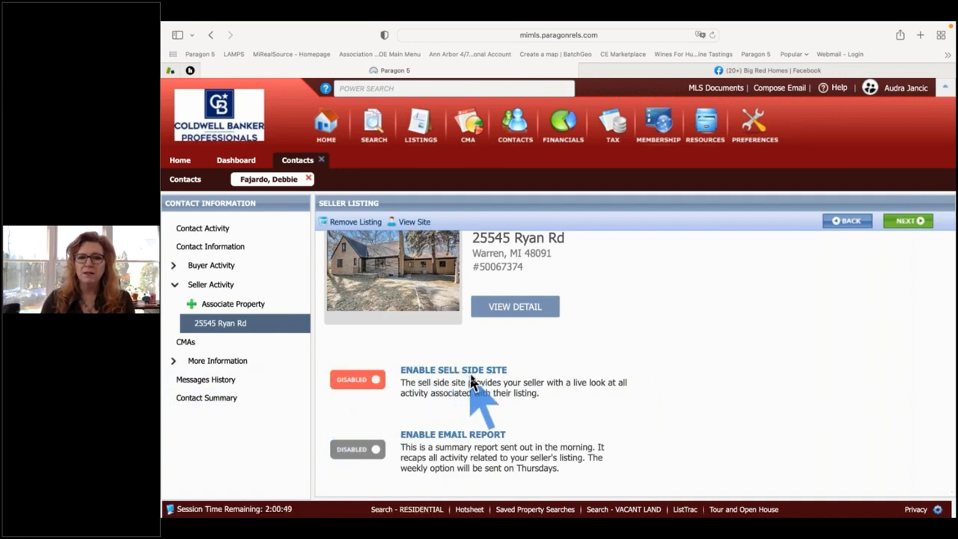
scroll(473, 373, "up", 1)
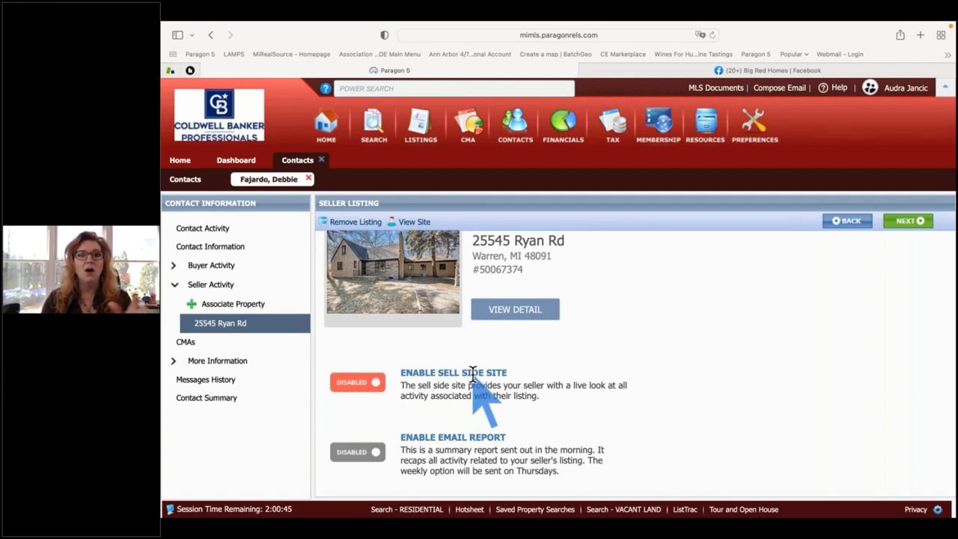
left_click(367, 386)
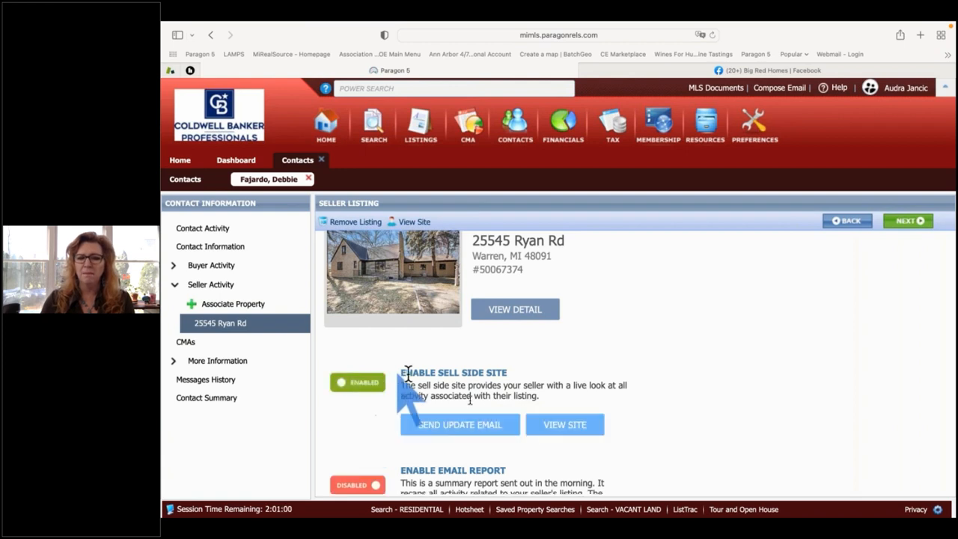
scroll(492, 437, "down", 2)
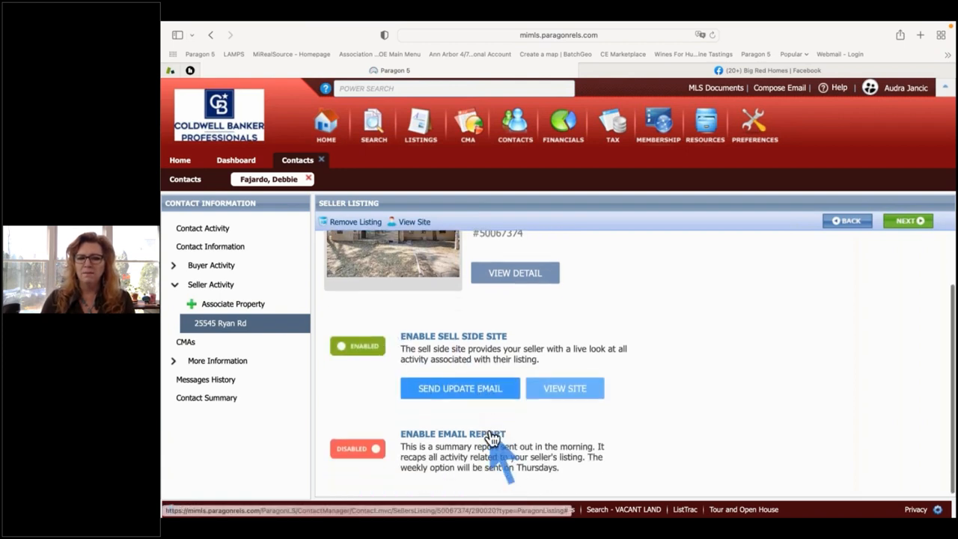
left_click(483, 390)
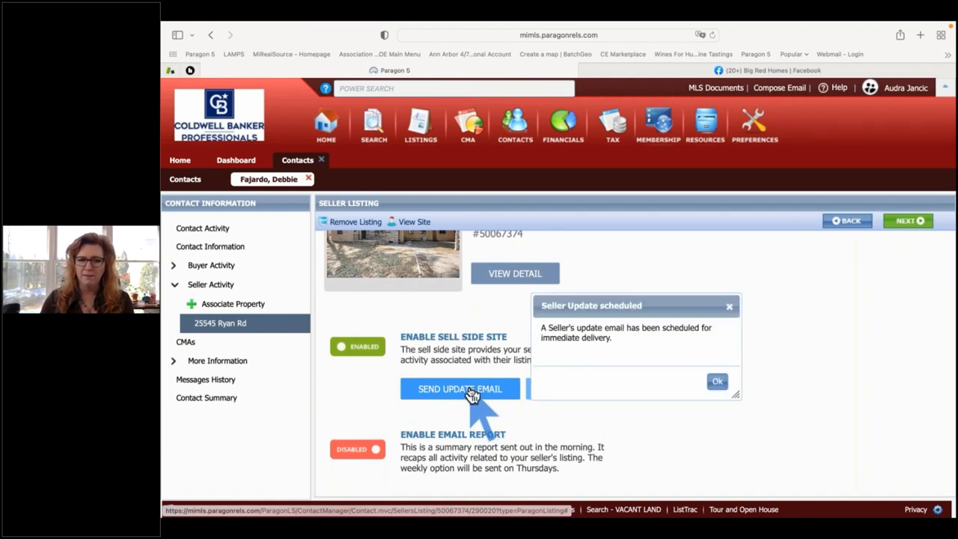
left_click(717, 385)
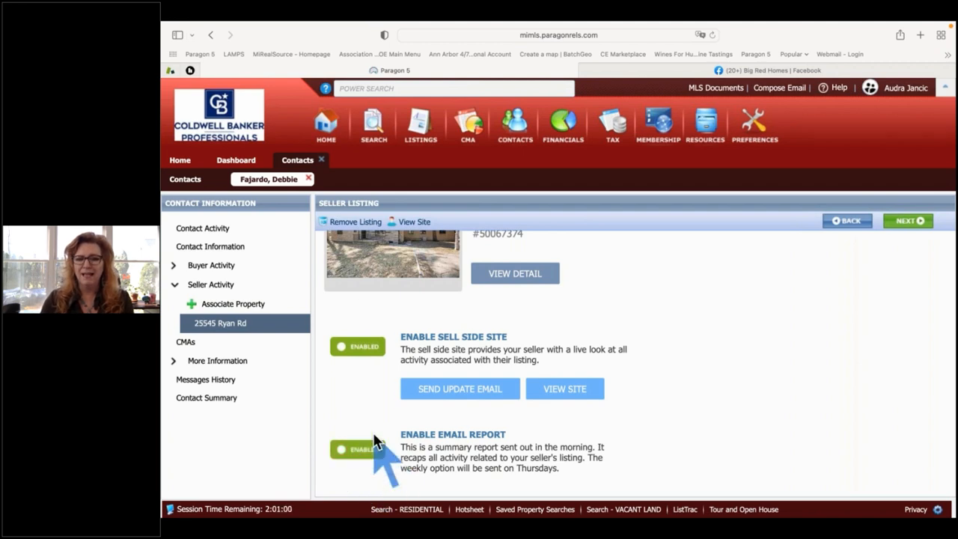
Set Agent Scheduling to Off so agents stop getting seller update copies.
scroll(560, 452, "down", 2)
scroll(560, 453, "down", 1)
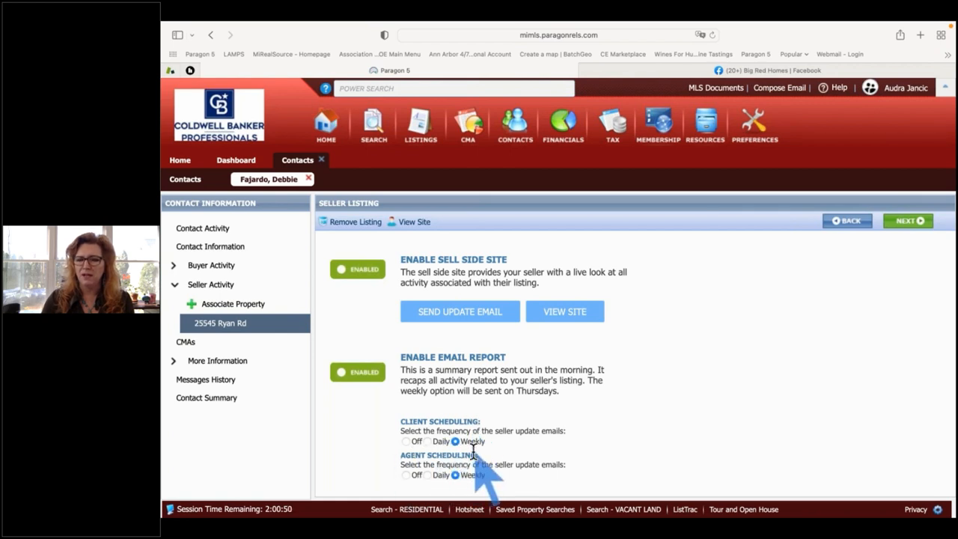
left_click(406, 475)
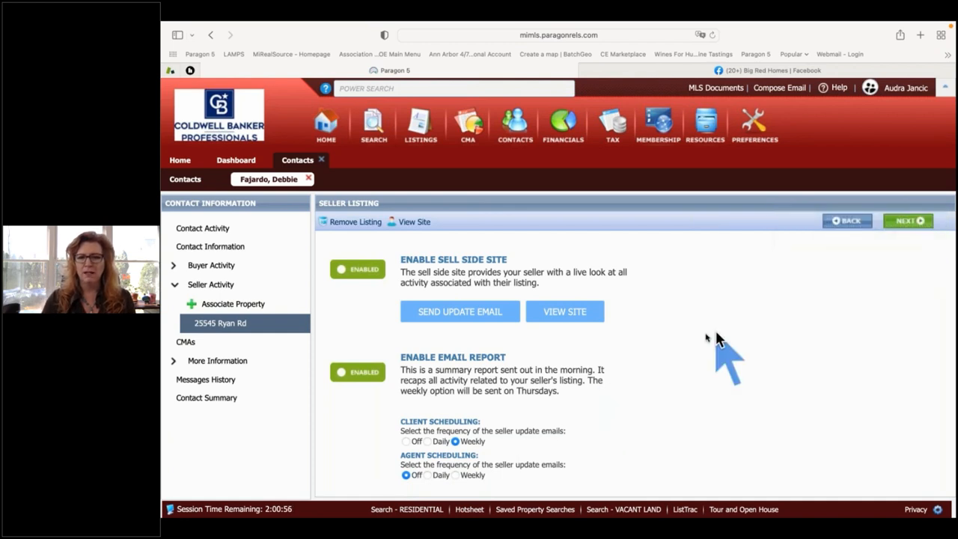
left_click(567, 314)
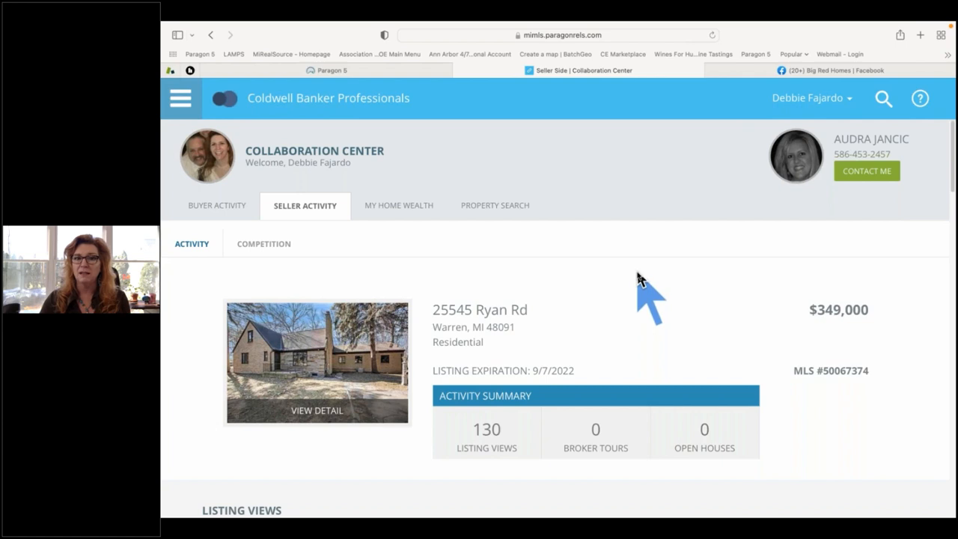
scroll(638, 278, "down", 2)
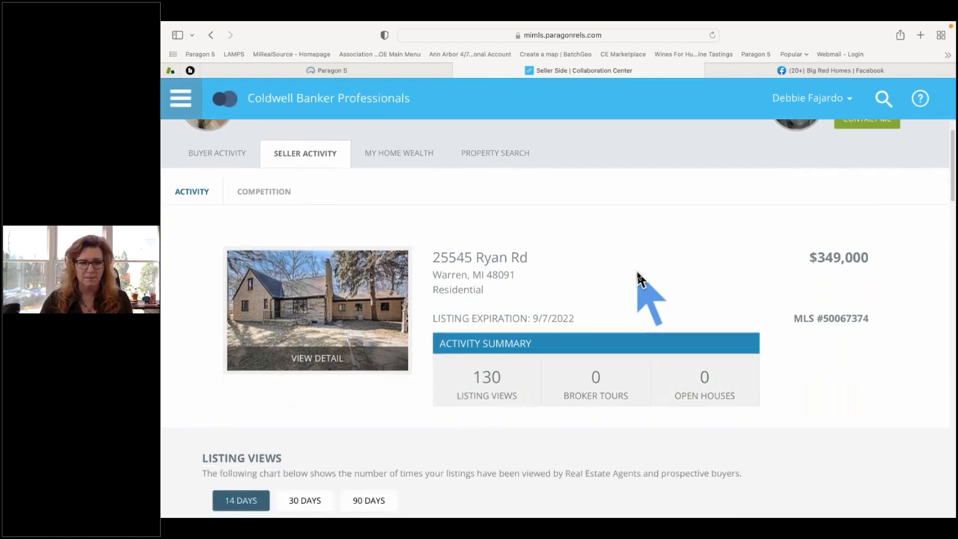
scroll(648, 271, "down", 3)
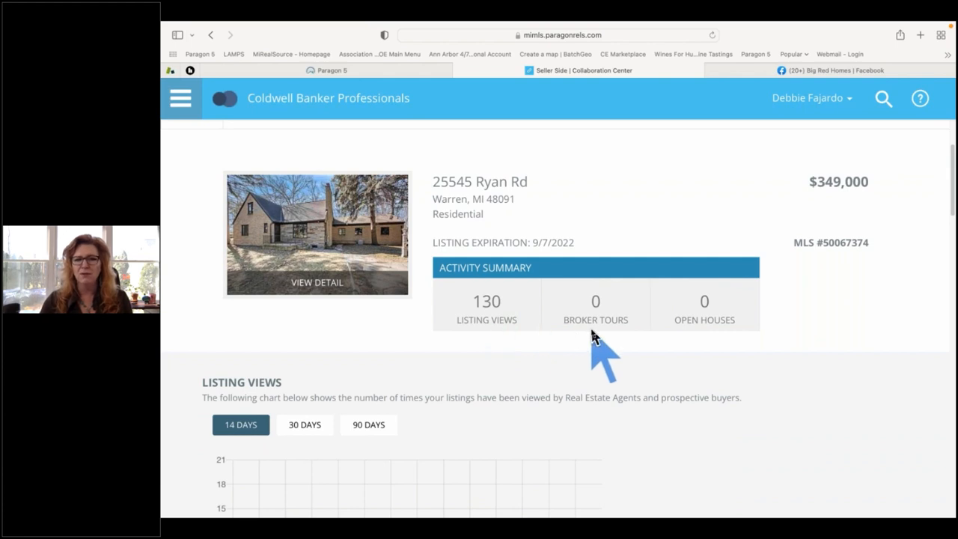
scroll(591, 335, "down", 6)
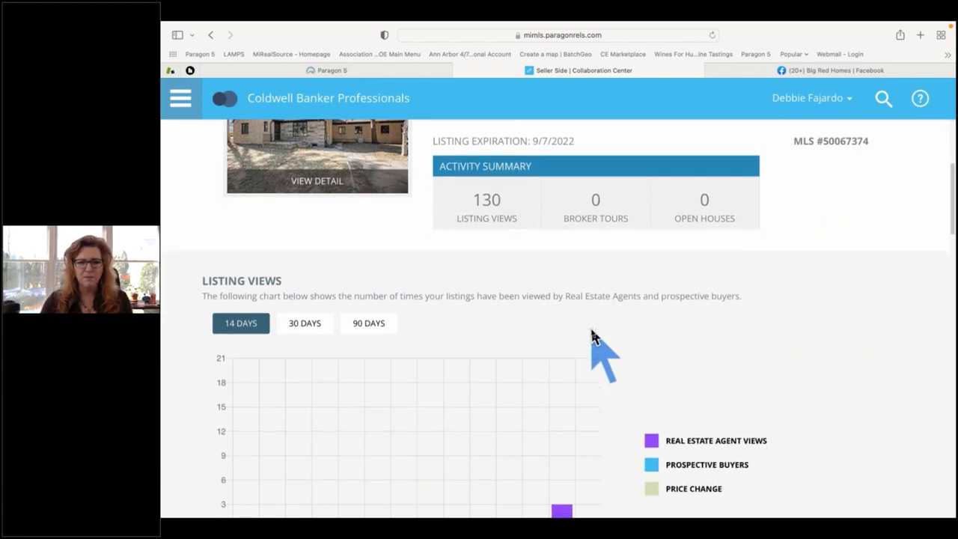
scroll(375, 402, "up", 1)
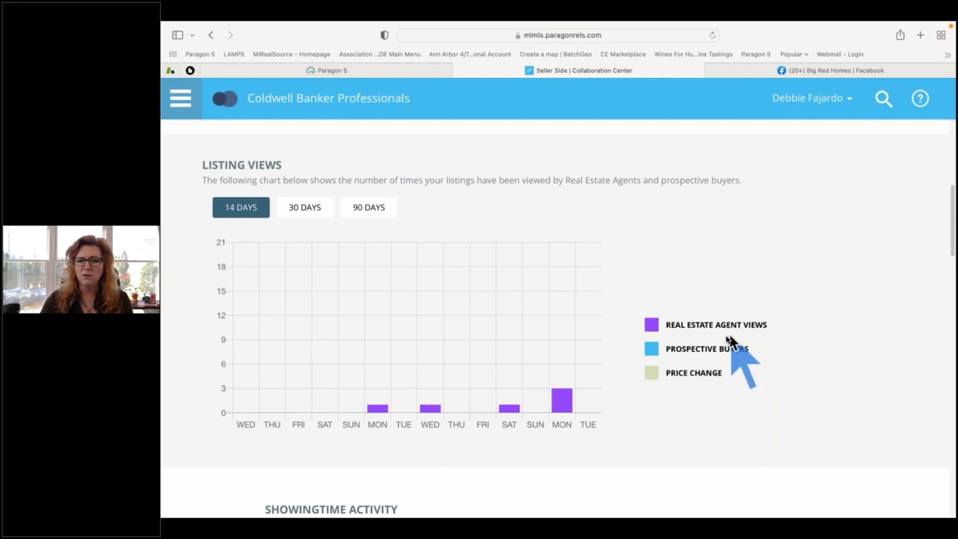
scroll(726, 340, "down", 5)
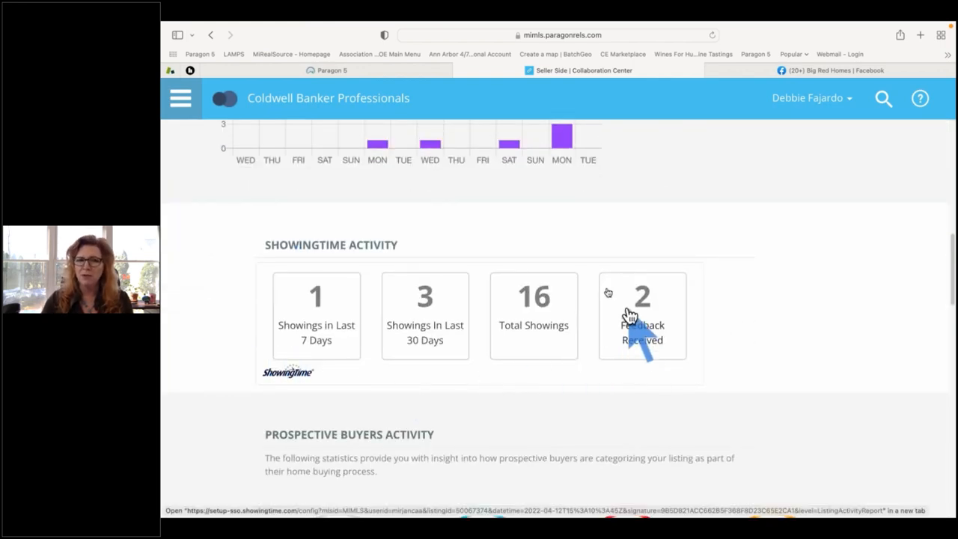
scroll(203, 315, "down", 1)
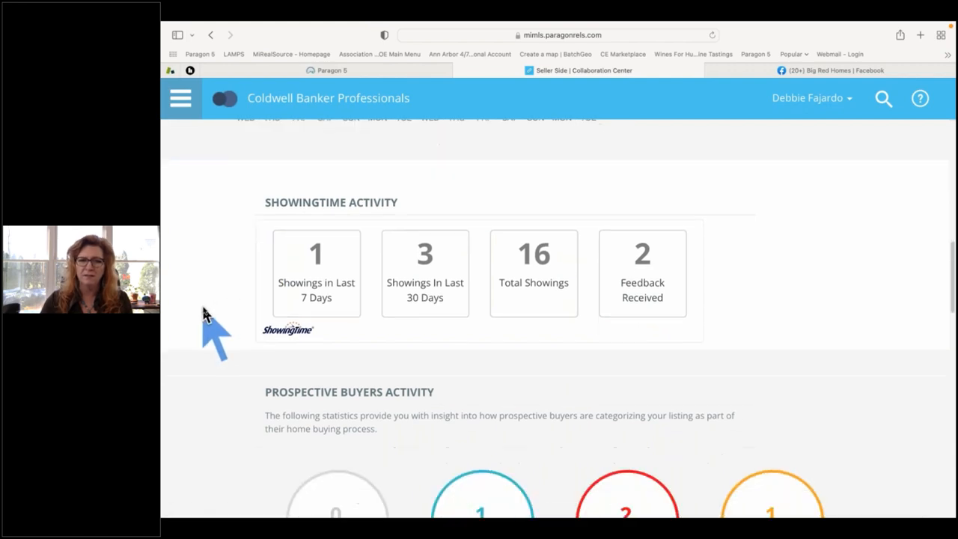
scroll(203, 316, "down", 4)
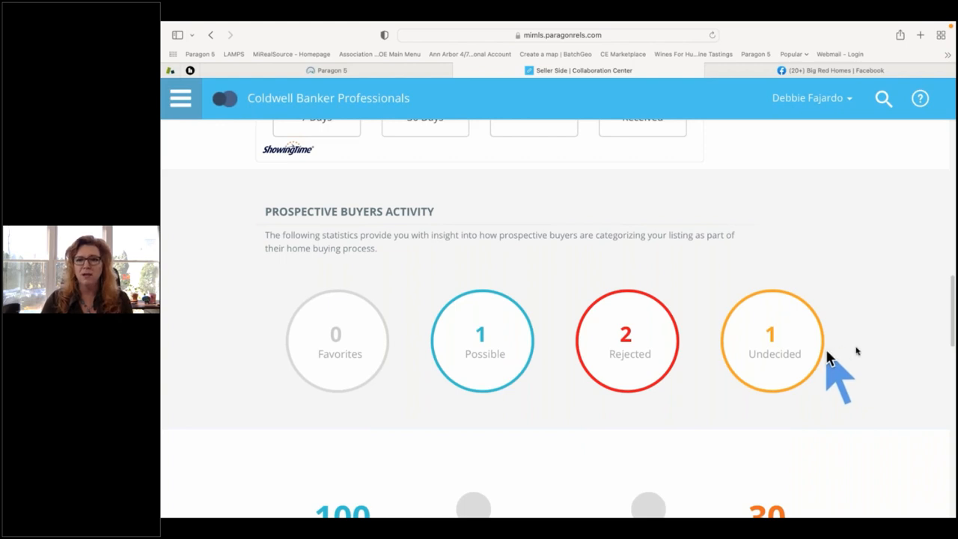
scroll(872, 358, "down", 5)
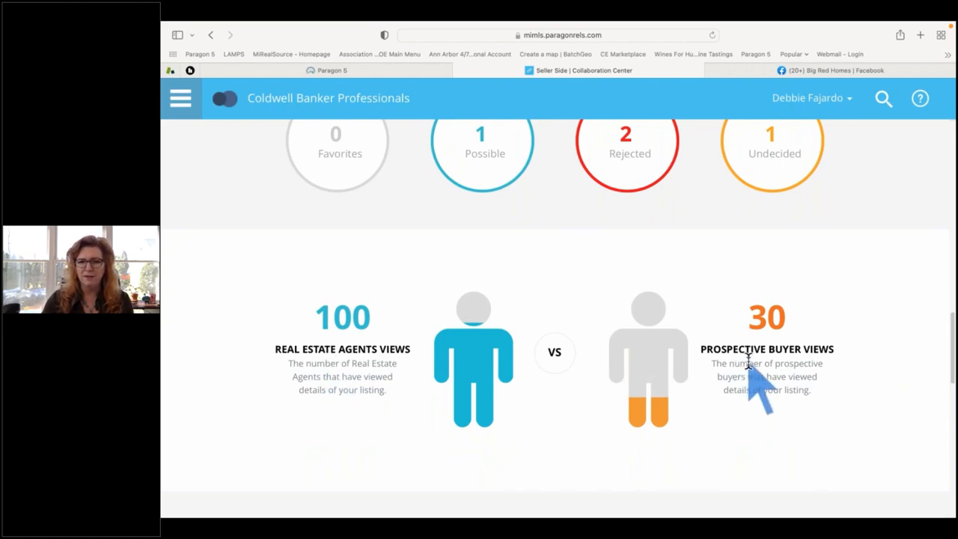
scroll(748, 362, "down", 5)
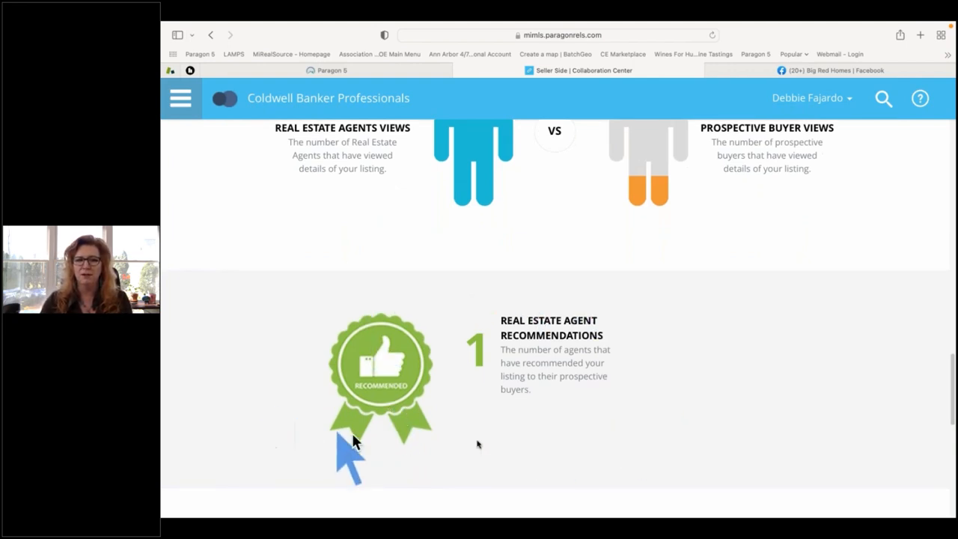
scroll(559, 445, "down", 3)
scroll(561, 443, "down", 5)
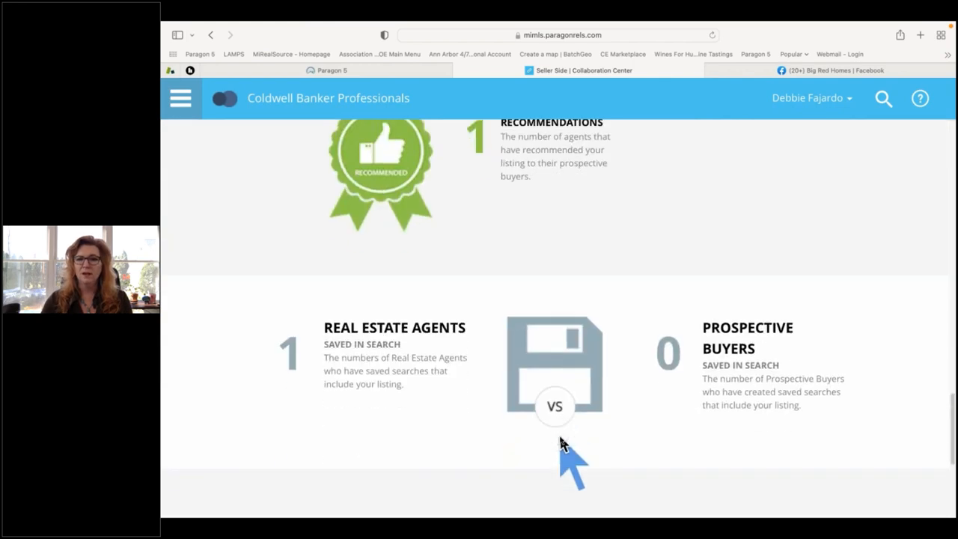
scroll(563, 443, "down", 2)
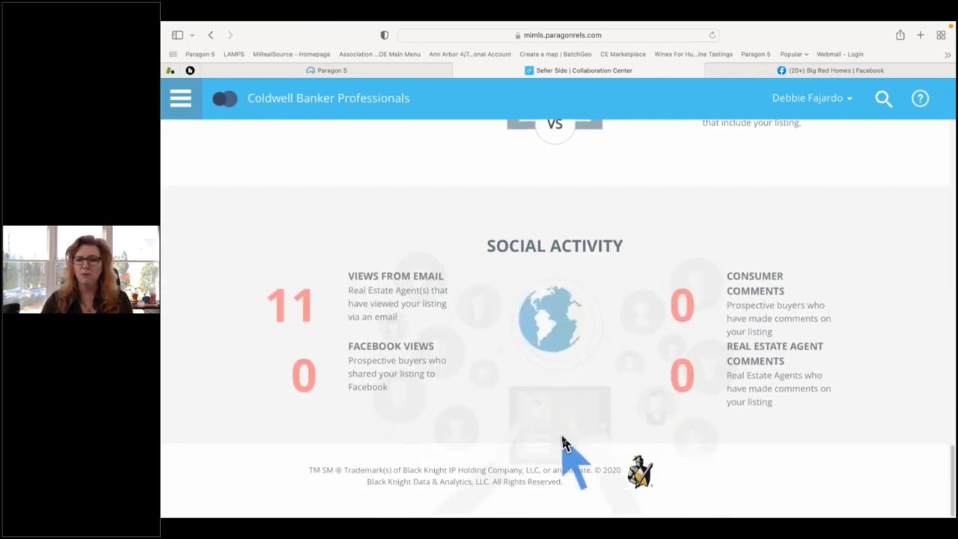
scroll(563, 444, "up", 15)
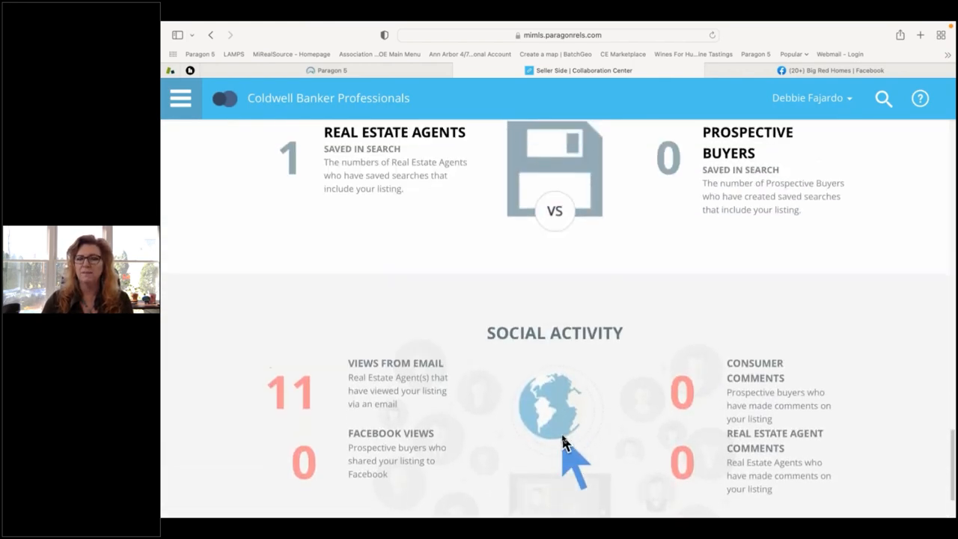
scroll(564, 444, "up", 12)
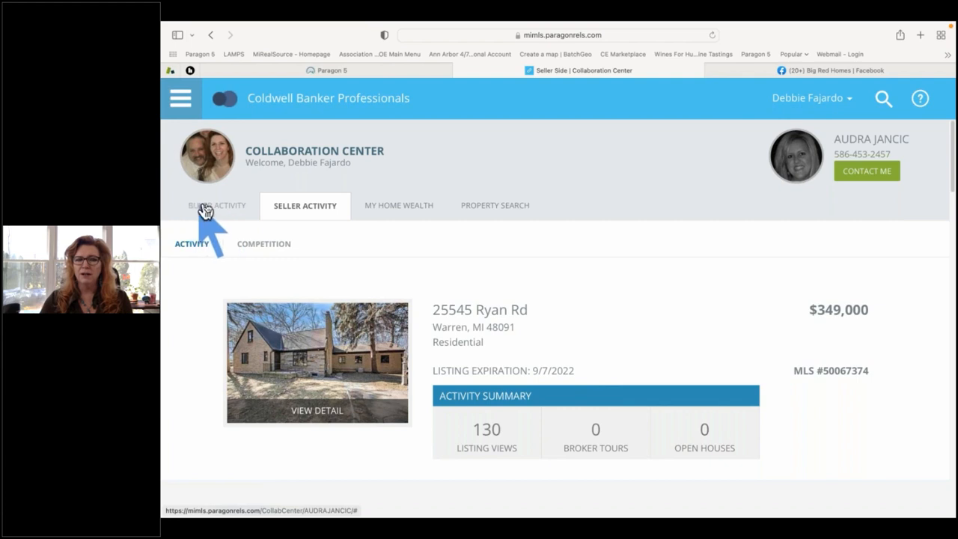
left_click(214, 208)
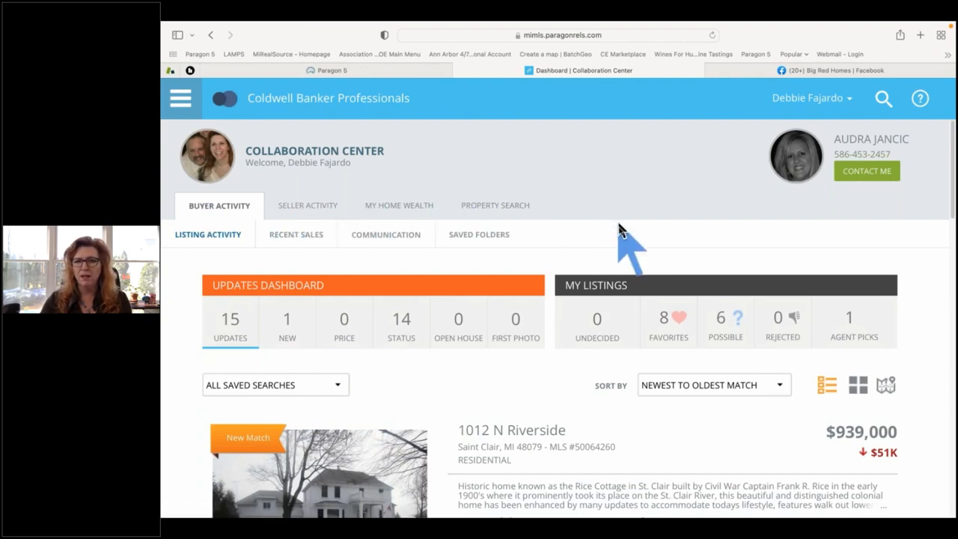
scroll(620, 236, "down", 3)
scroll(620, 236, "up", 3)
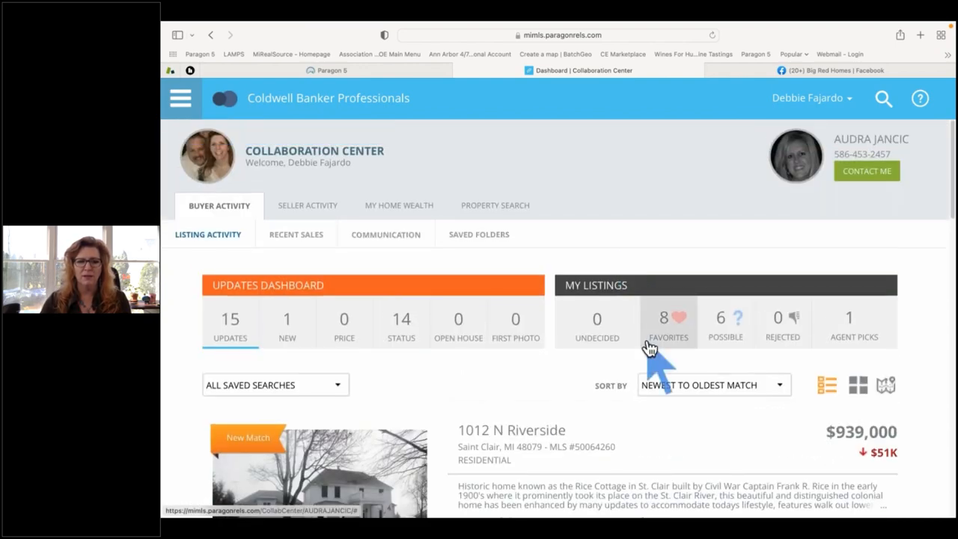
scroll(649, 349, "down", 5)
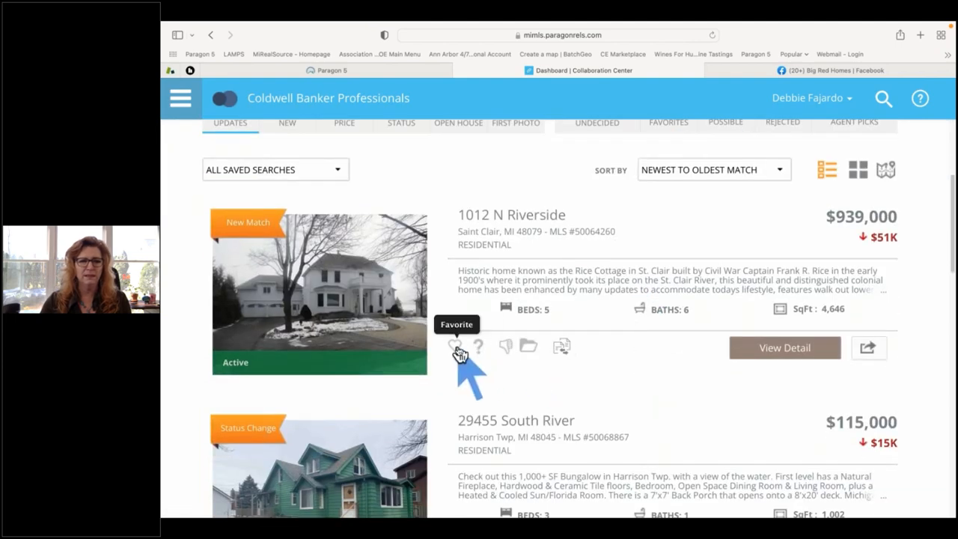
left_click(454, 348)
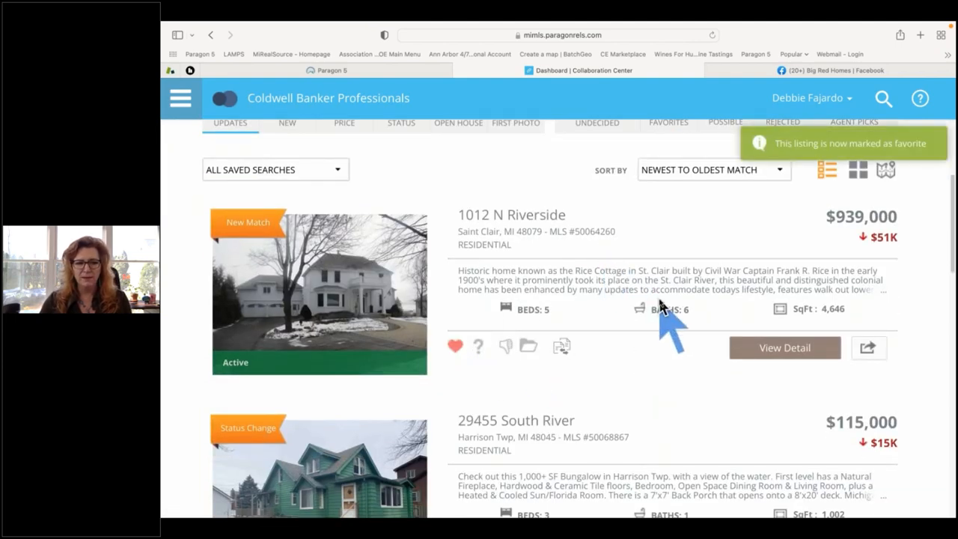
scroll(659, 300, "up", 2)
scroll(659, 307, "up", 4)
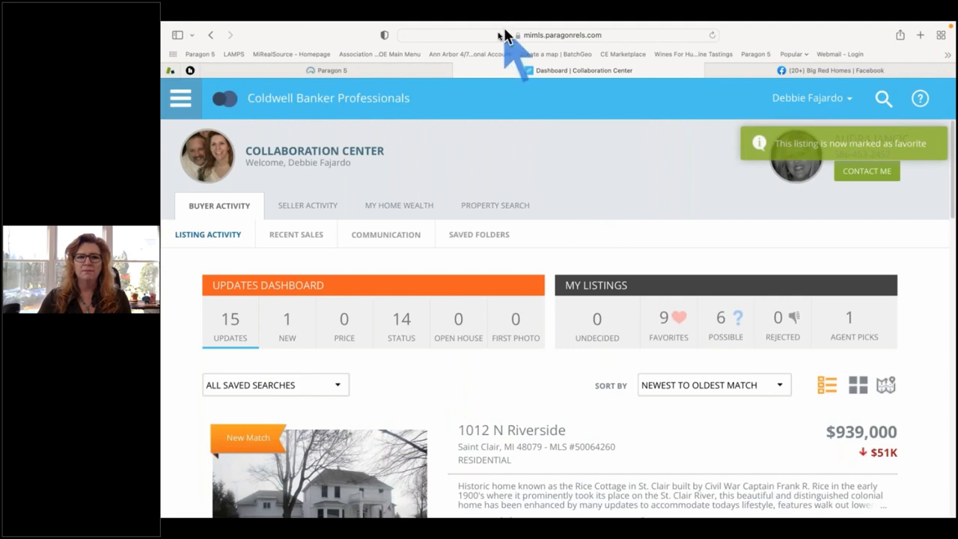
Close the Collaboration Center and the Expiring Notifications notice to return to the MiRealSource home page.
left_click(459, 70)
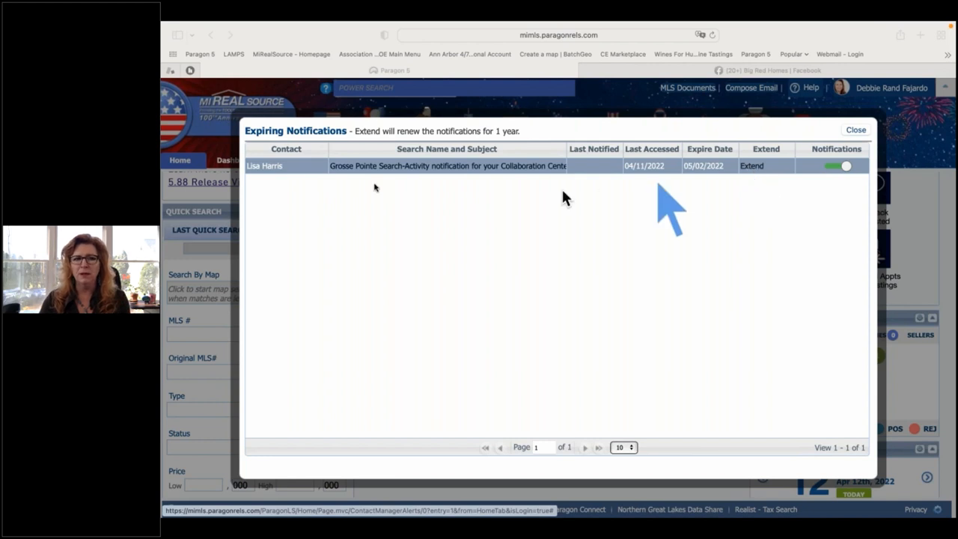
left_click(856, 131)
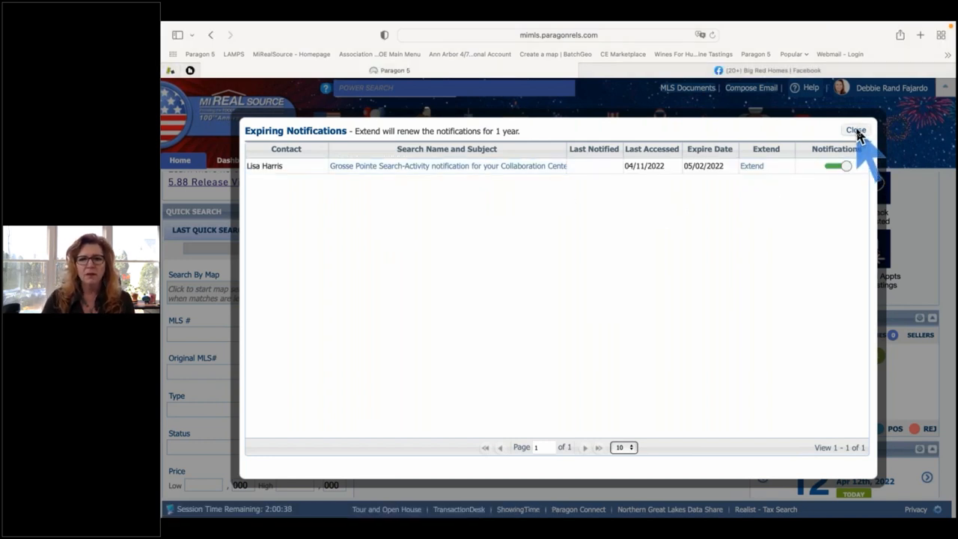
left_click(856, 132)
scroll(615, 273, "up", 2)
scroll(615, 273, "up", 3)
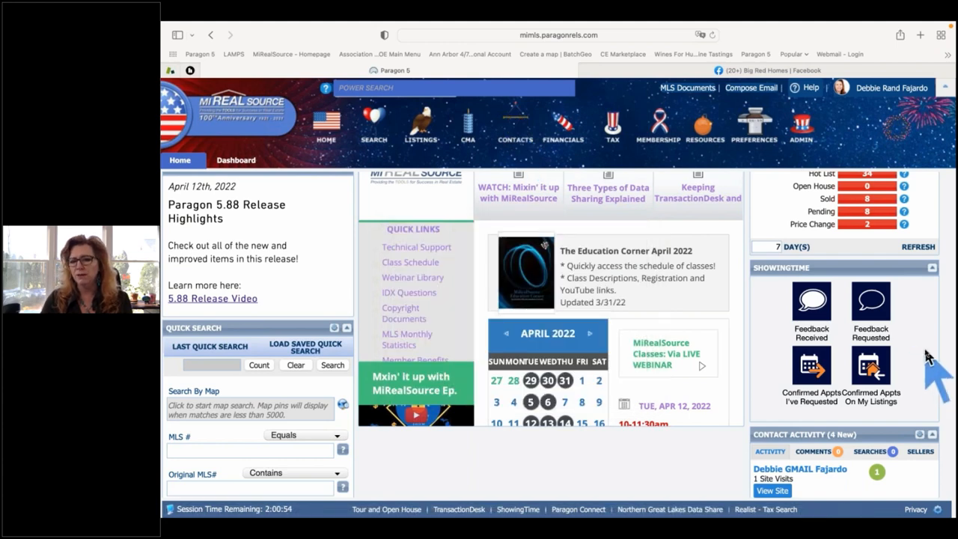
scroll(928, 356, "down", 2)
scroll(928, 357, "down", 2)
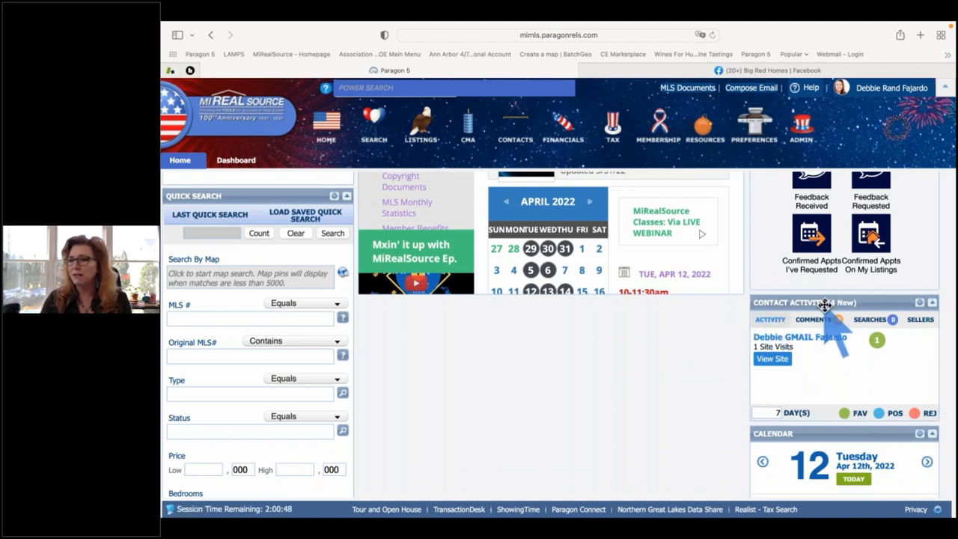
mouse_move(779, 321)
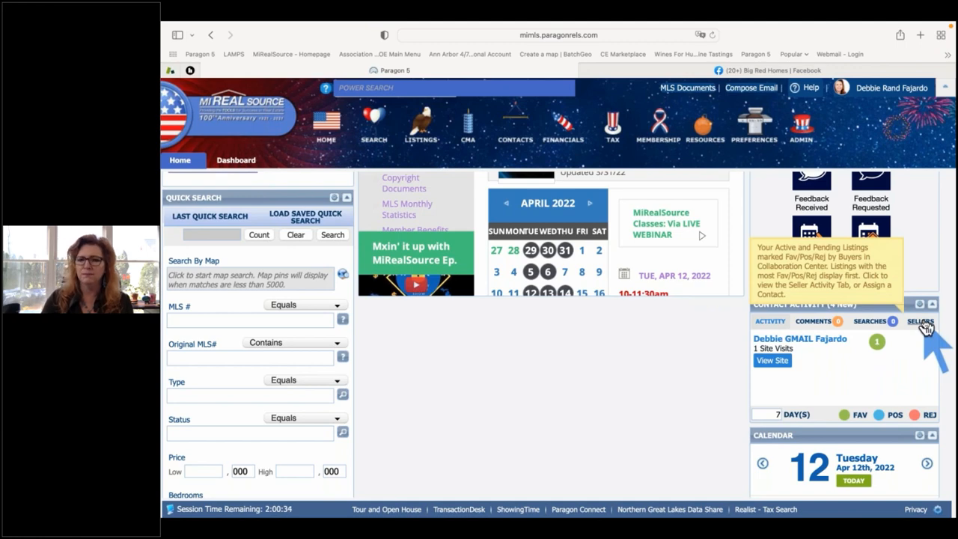
scroll(560, 407, "up", 2)
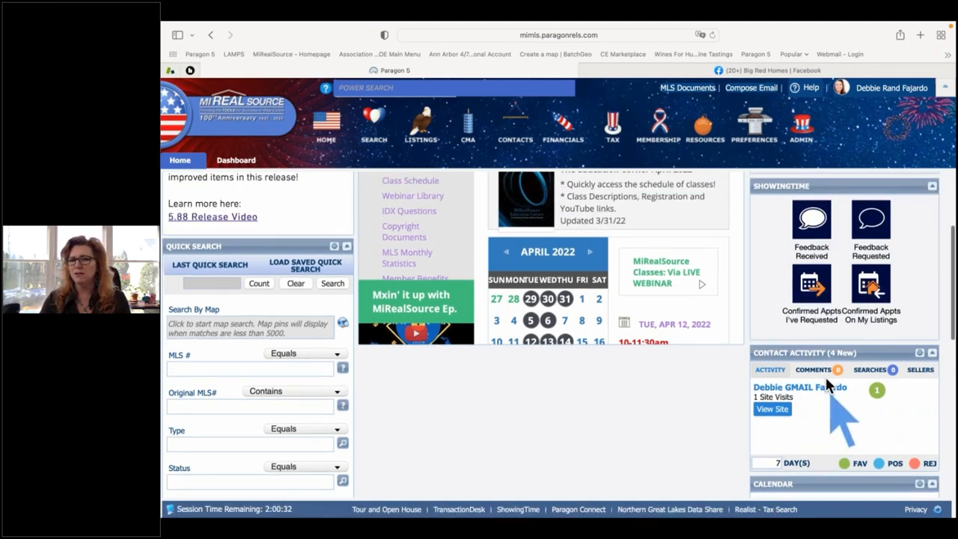
scroll(706, 314, "up", 5)
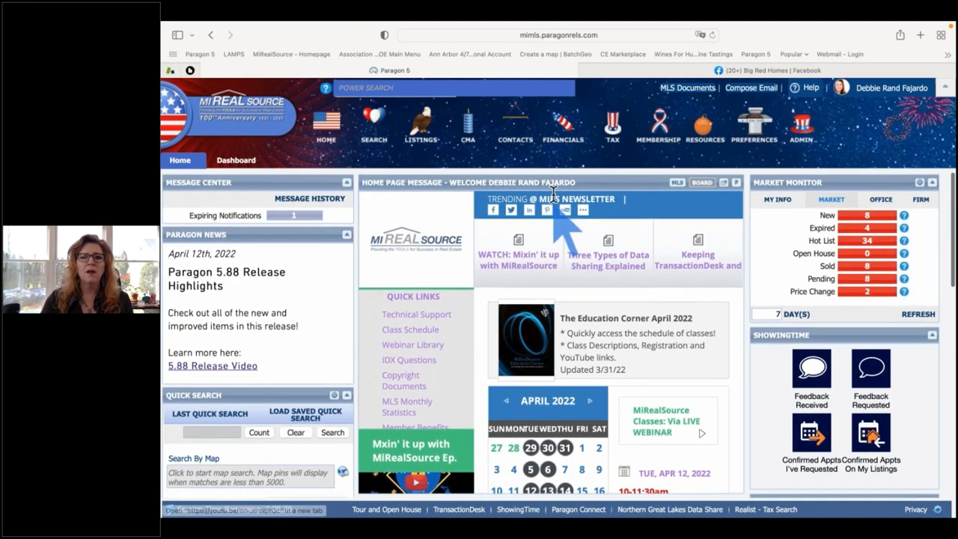
Open View / Manage Contacts and sort the contacts by Last Accessed in reverse order.
left_click(519, 134)
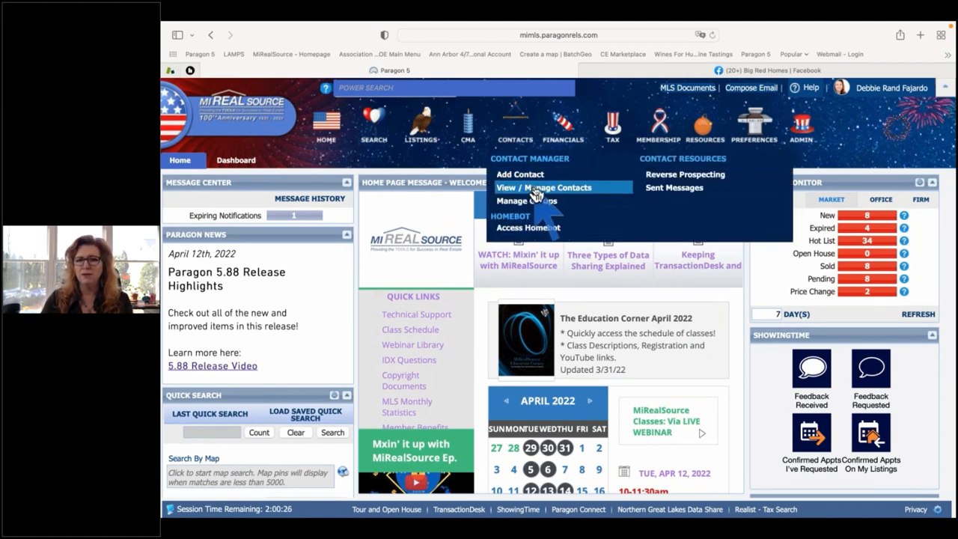
left_click(536, 188)
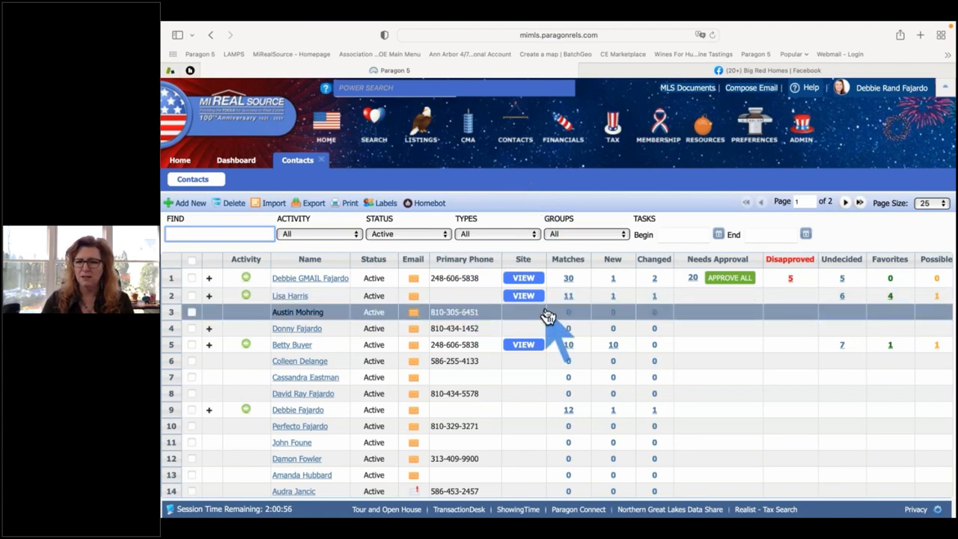
scroll(548, 315, "right", 10)
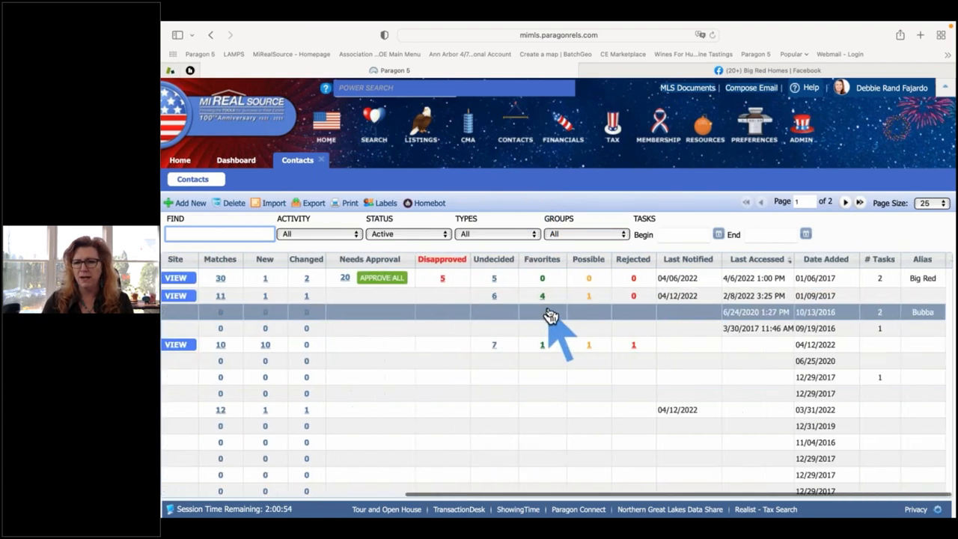
scroll(726, 320, "down", 1)
scroll(727, 319, "up", 1)
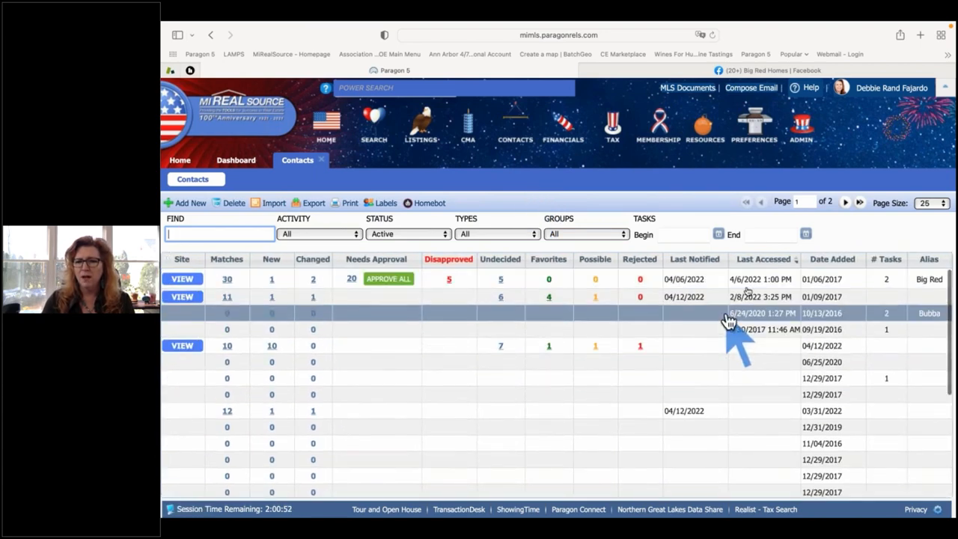
left_click(767, 265)
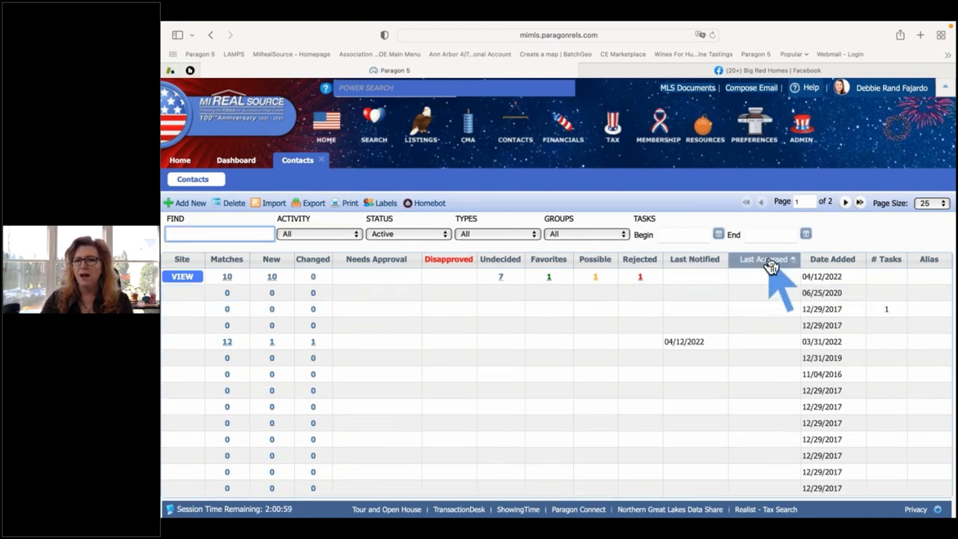
left_click(771, 264)
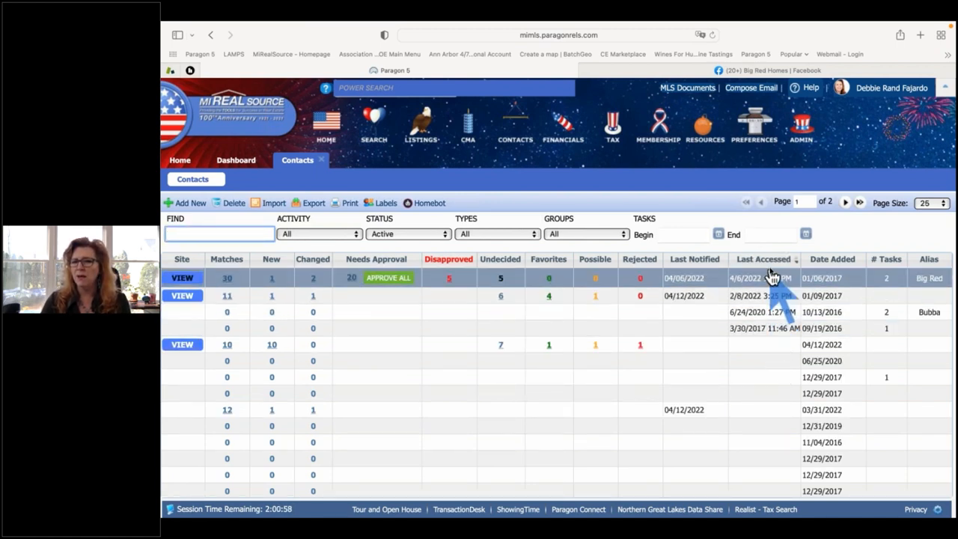
scroll(773, 312, "left", 5)
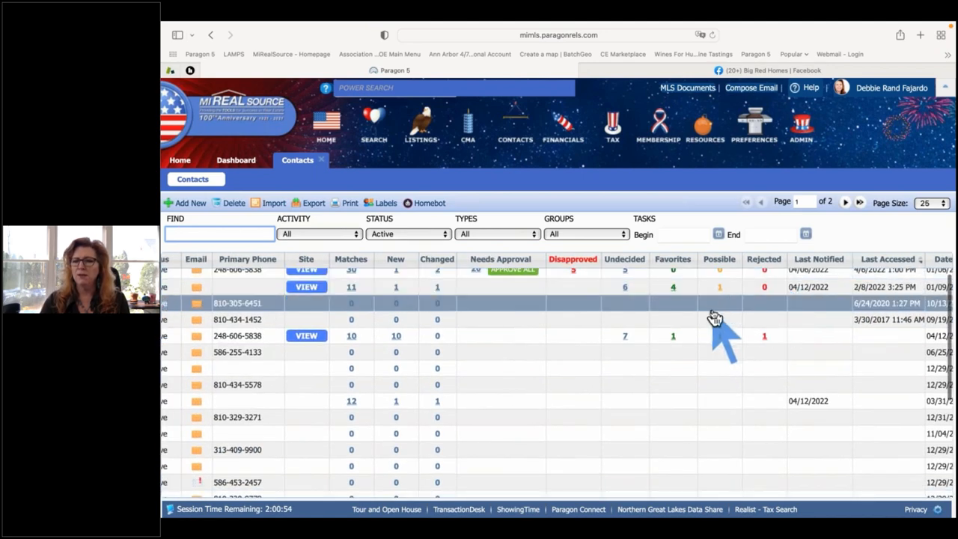
scroll(715, 314, "up", 1)
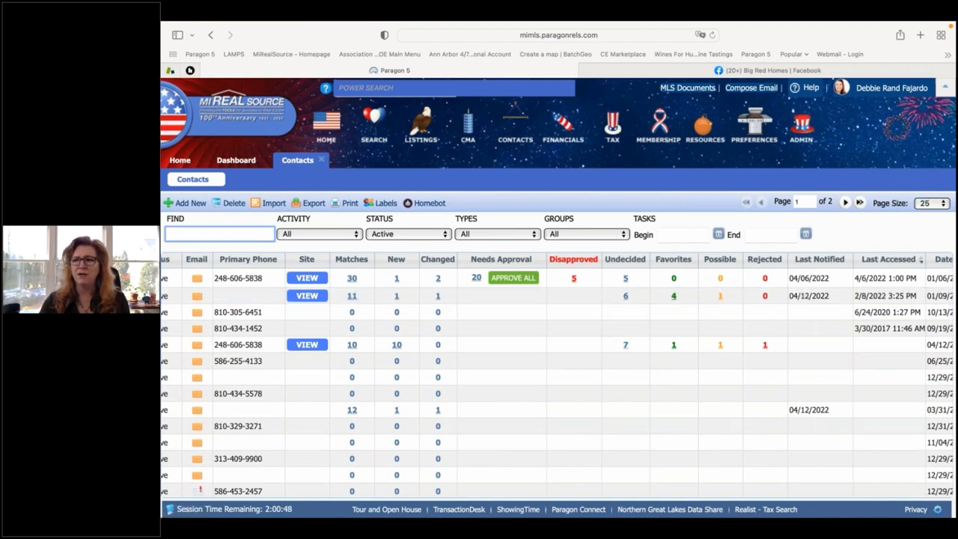
left_click(626, 280)
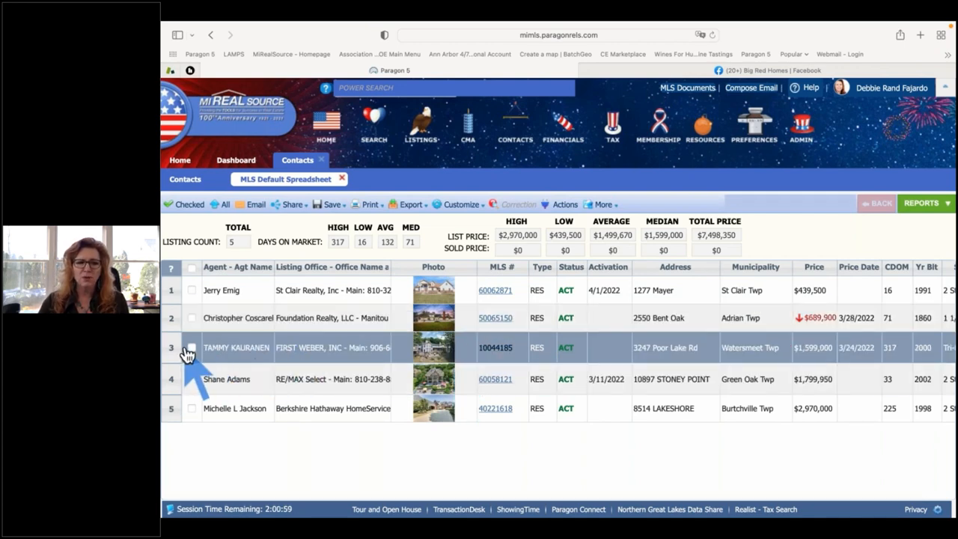
left_click(191, 349)
left_click(192, 317)
left_click(192, 379)
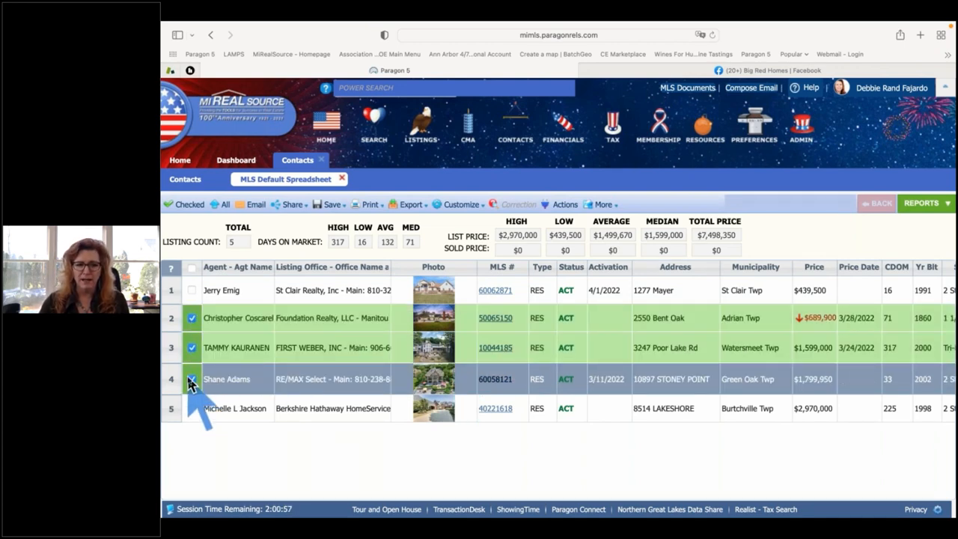
Review the Actions list, clear all listing selections, and open the details for MLS# 50065150.
left_click(561, 204)
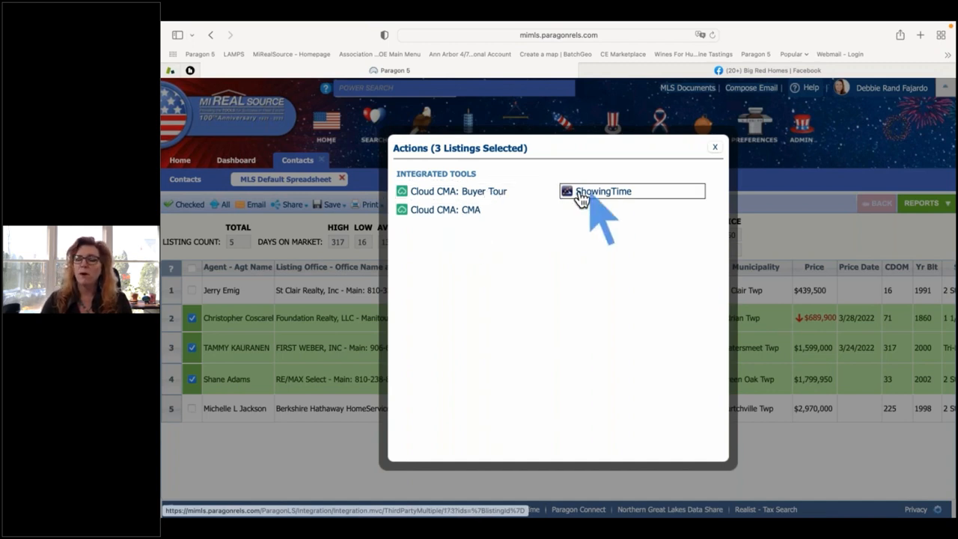
left_click(715, 149)
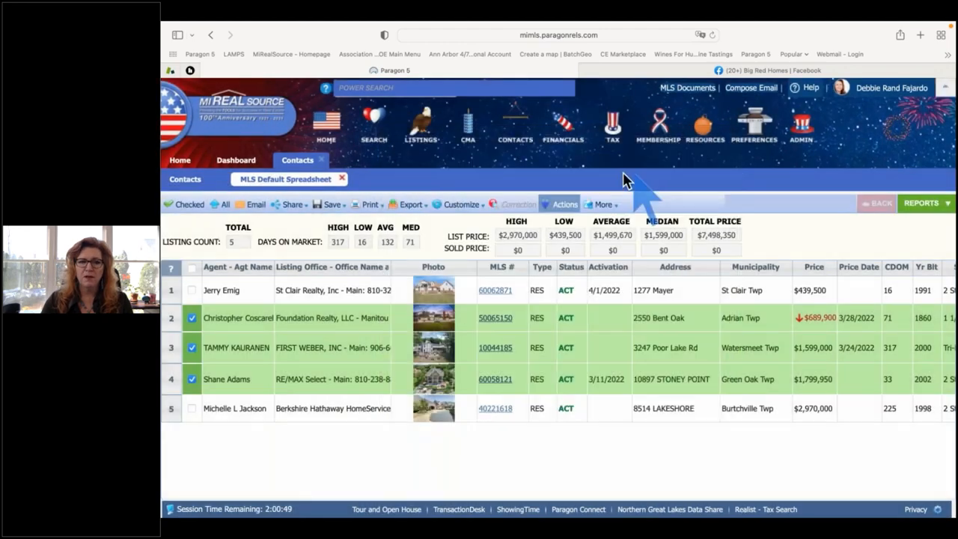
left_click(192, 269)
left_click(192, 269)
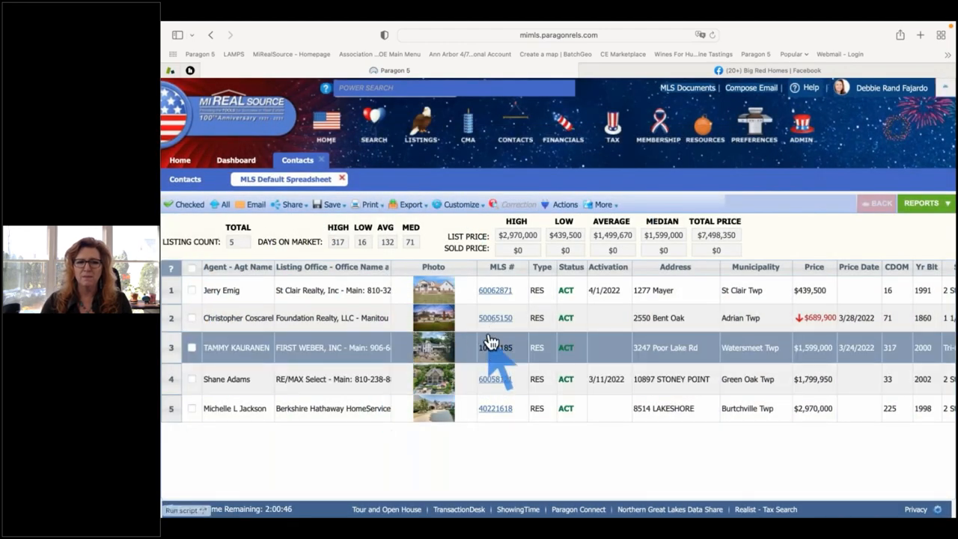
left_click(495, 318)
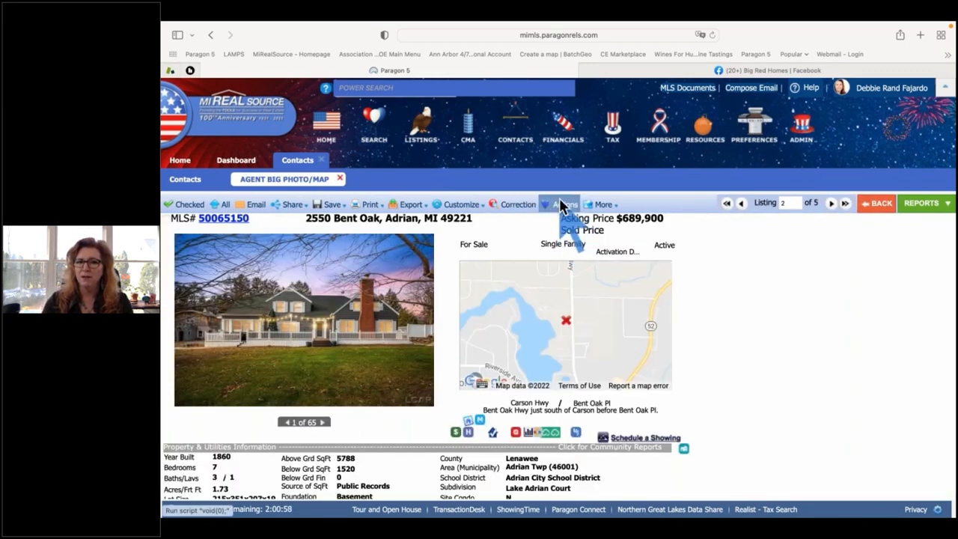
left_click(560, 206)
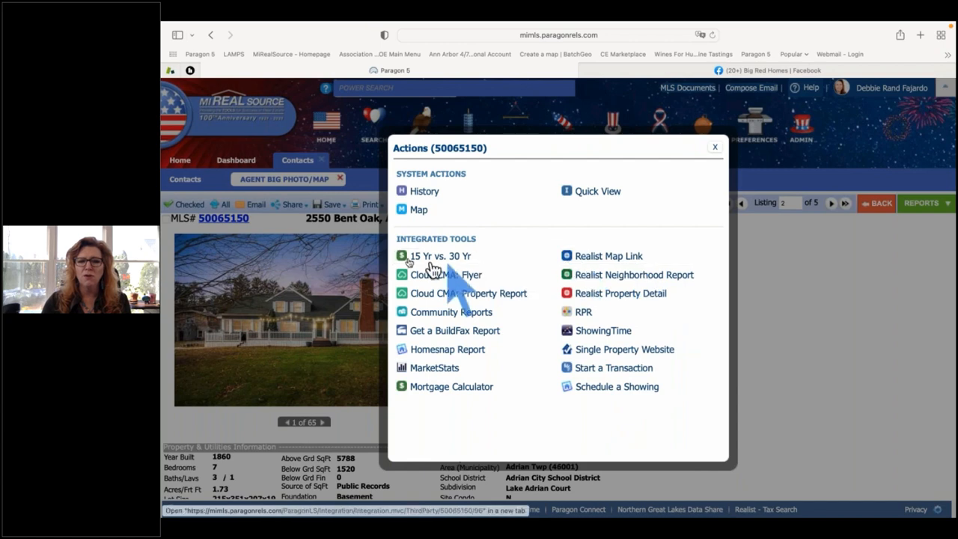
left_click(716, 150)
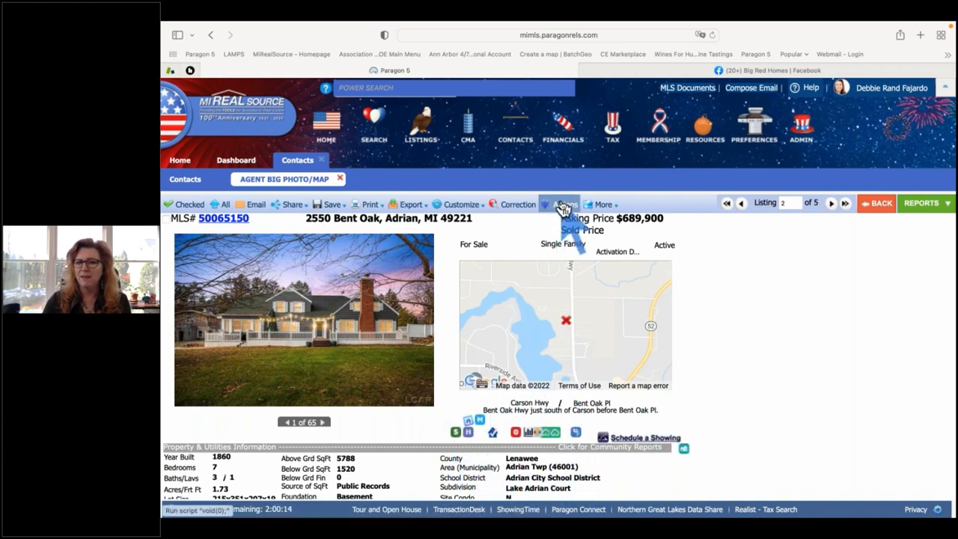
left_click(603, 205)
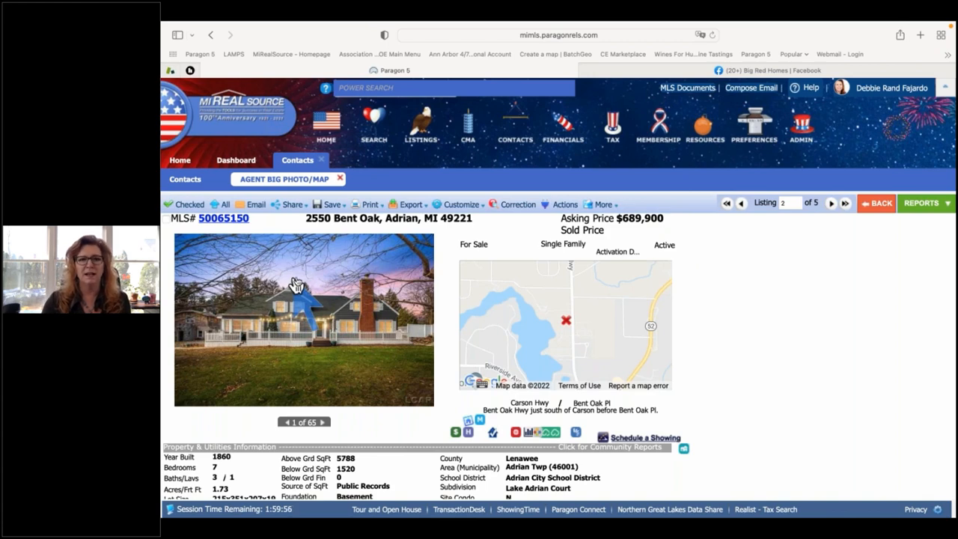
mouse_move(290, 209)
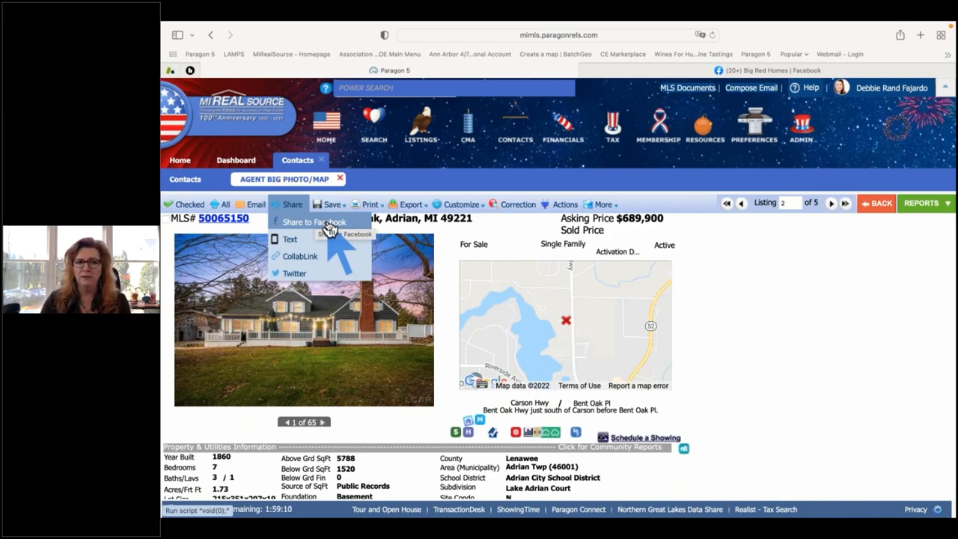
left_click(292, 245)
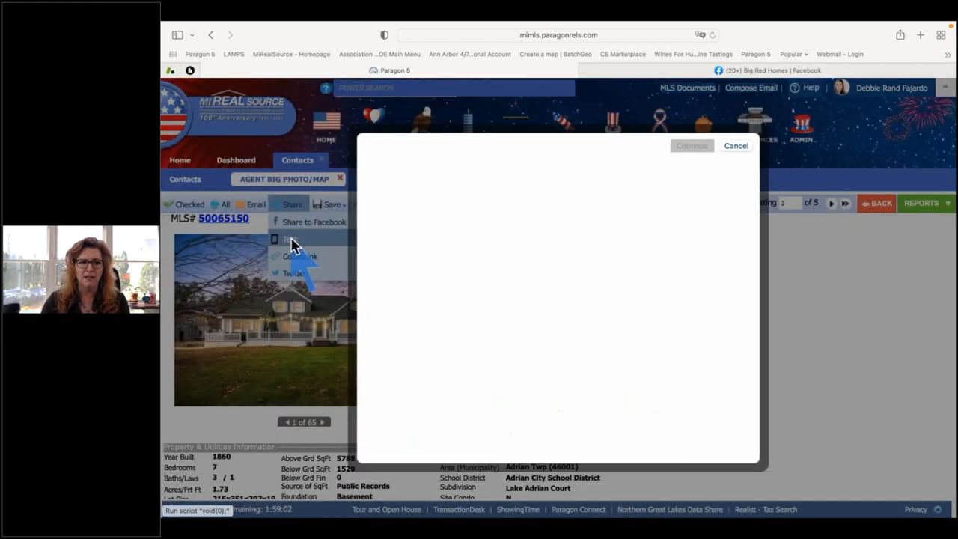
left_click(420, 200)
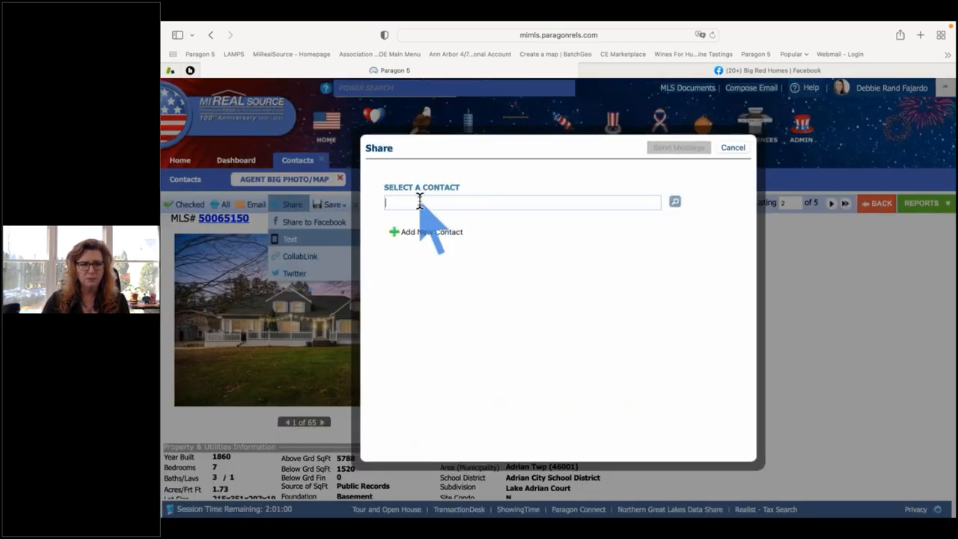
type("betty")
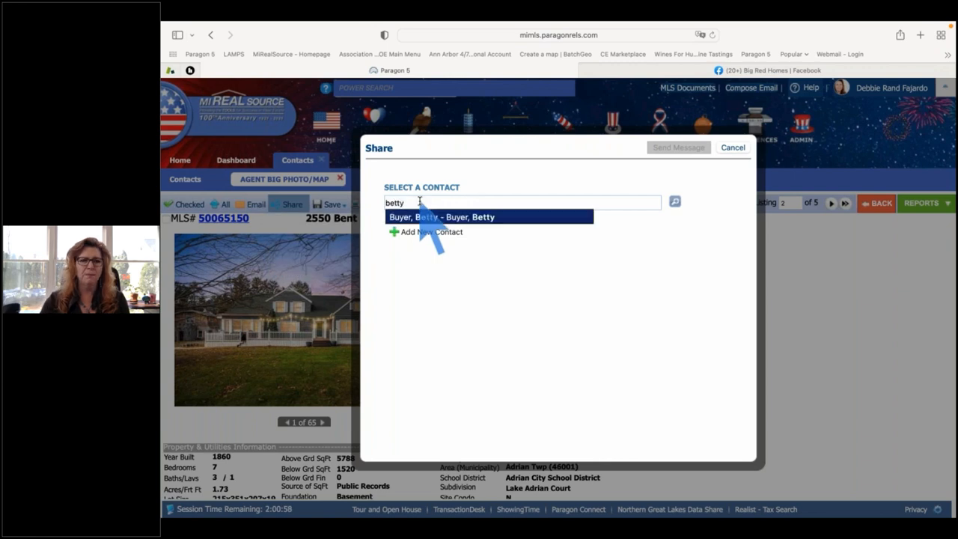
left_click(458, 218)
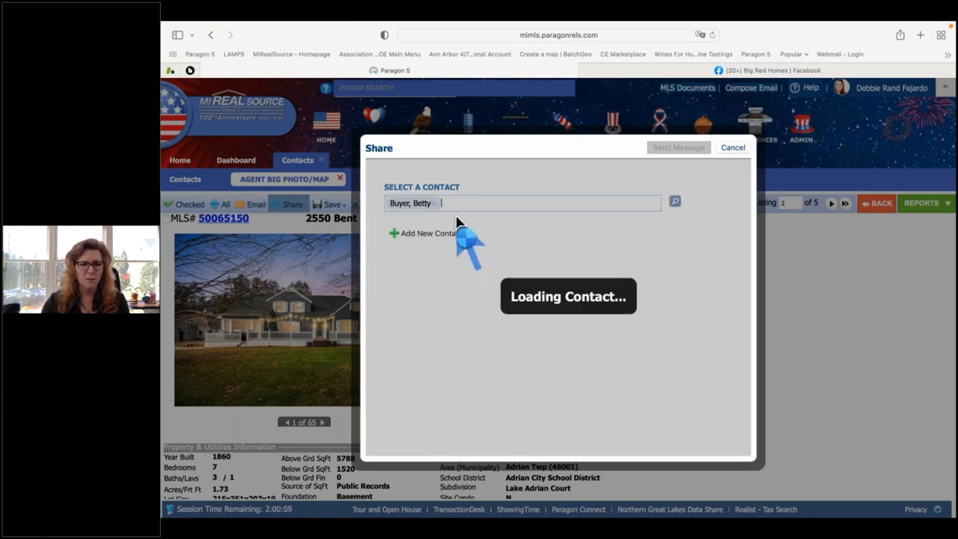
left_click(391, 232)
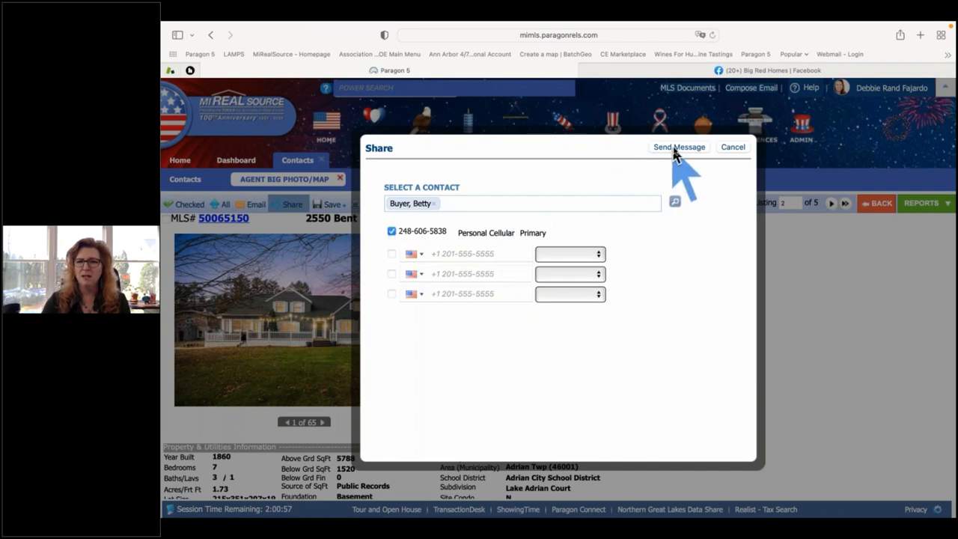
left_click(677, 148)
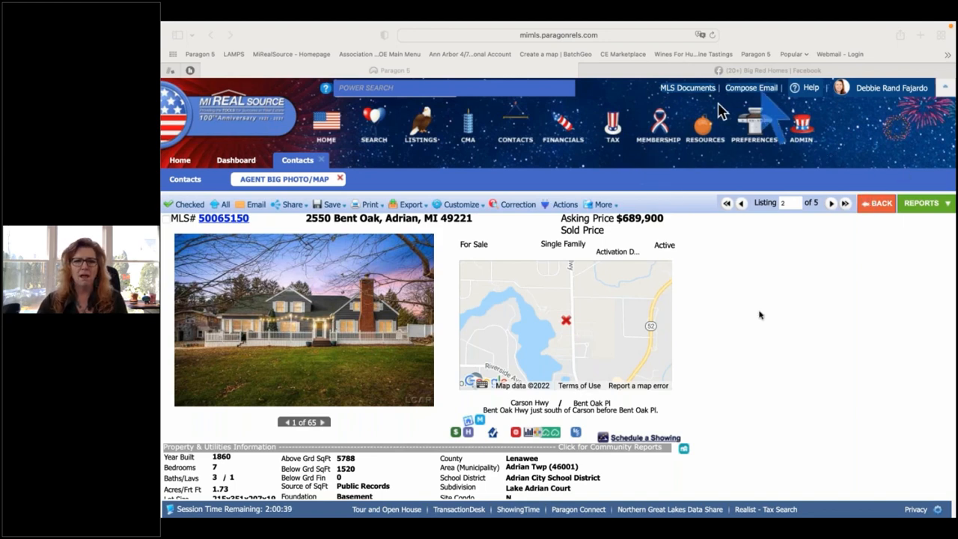
Exit full screen, confirm in Messages that the listing text link arrived, then bring Safari forward.
left_click(842, 327)
key("Escape")
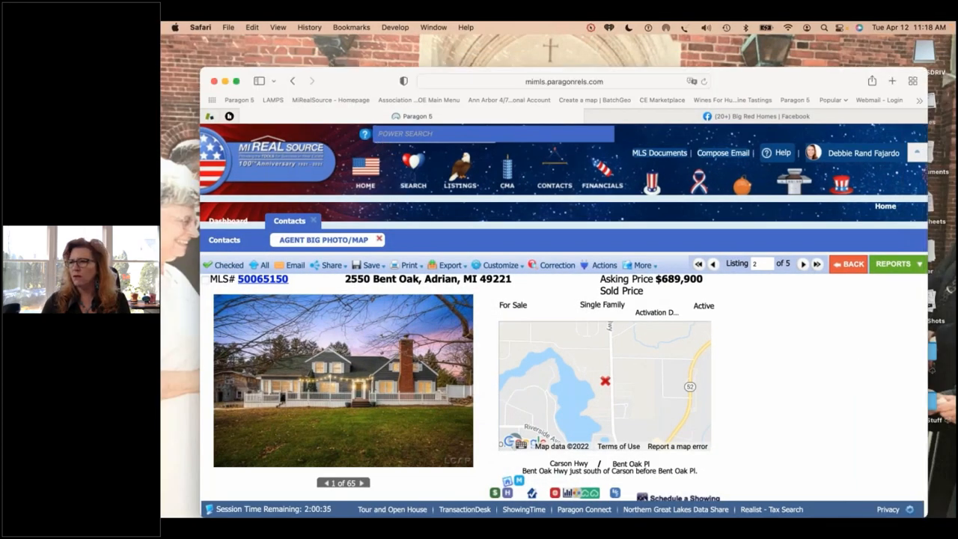
left_click_drag(957, 197, 464, 67)
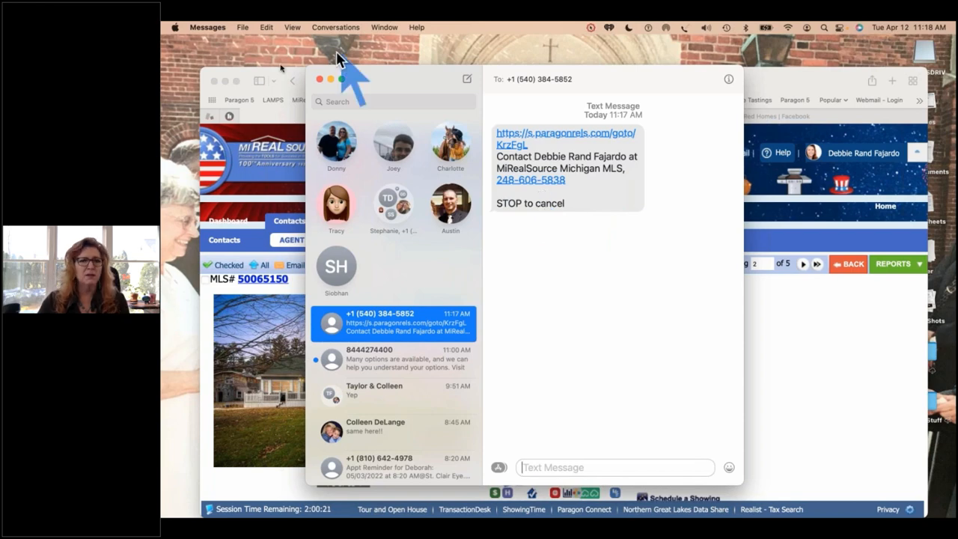
left_click_drag(274, 73, 240, 47)
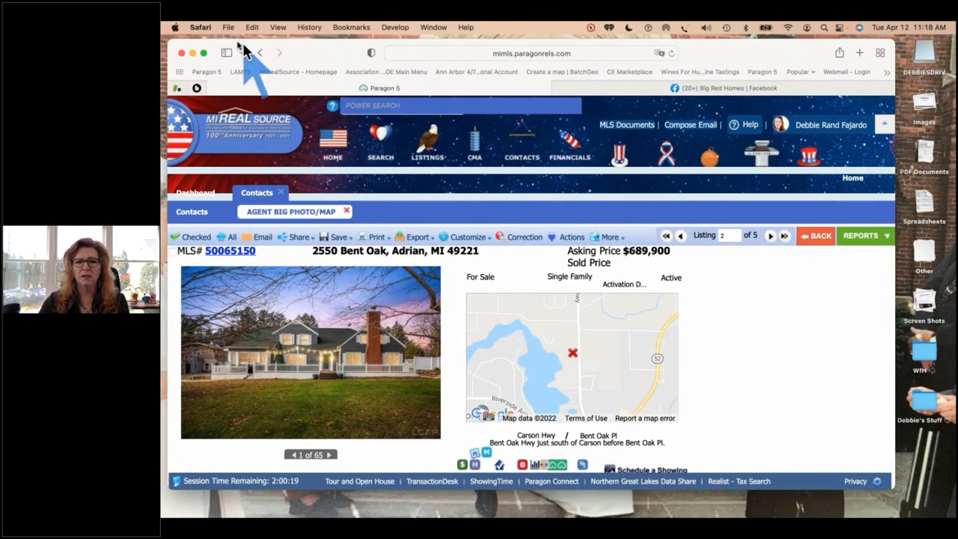
left_click(291, 236)
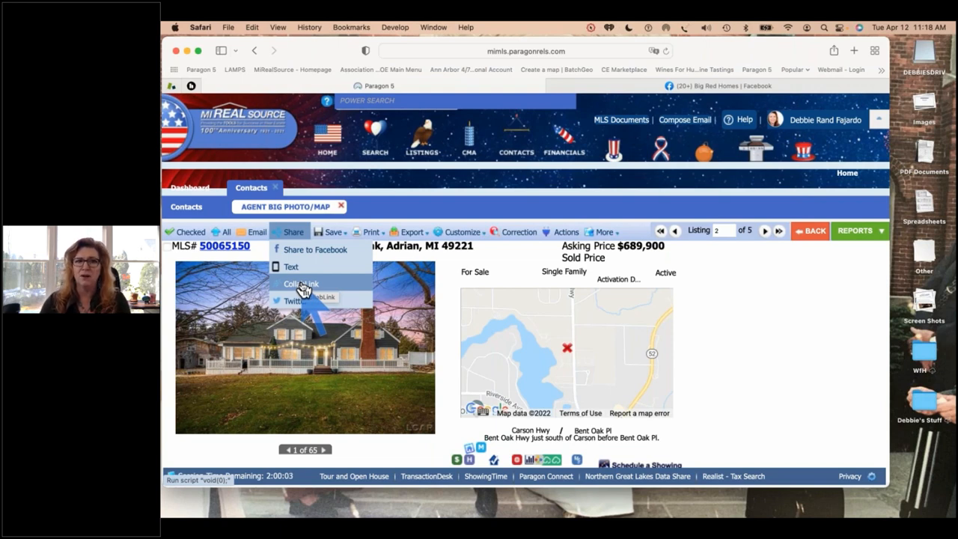
left_click(301, 286)
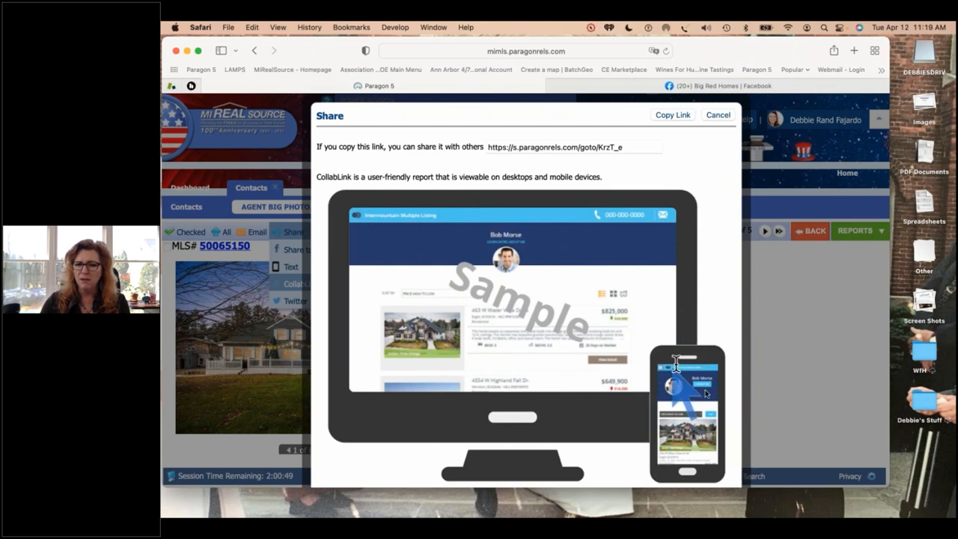
left_click(676, 116)
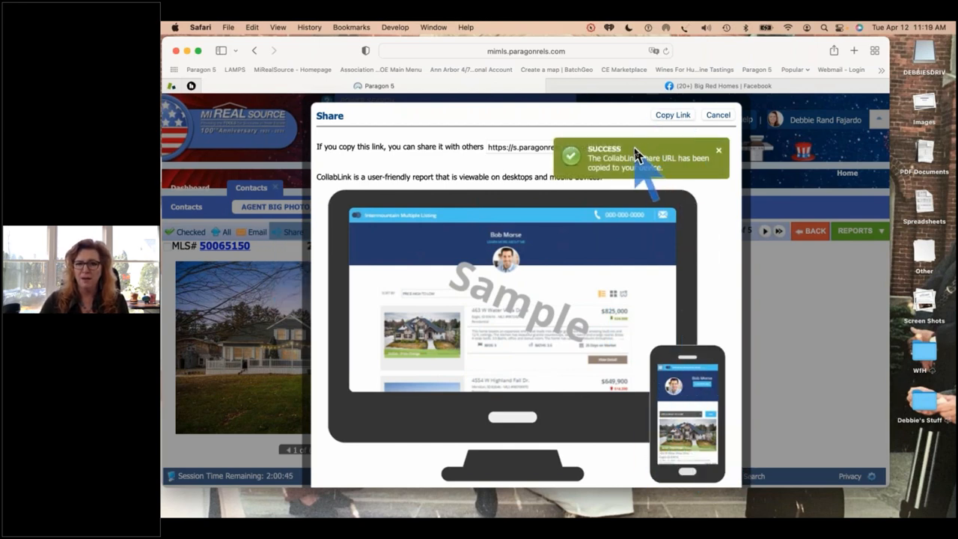
key("ctrl+Up")
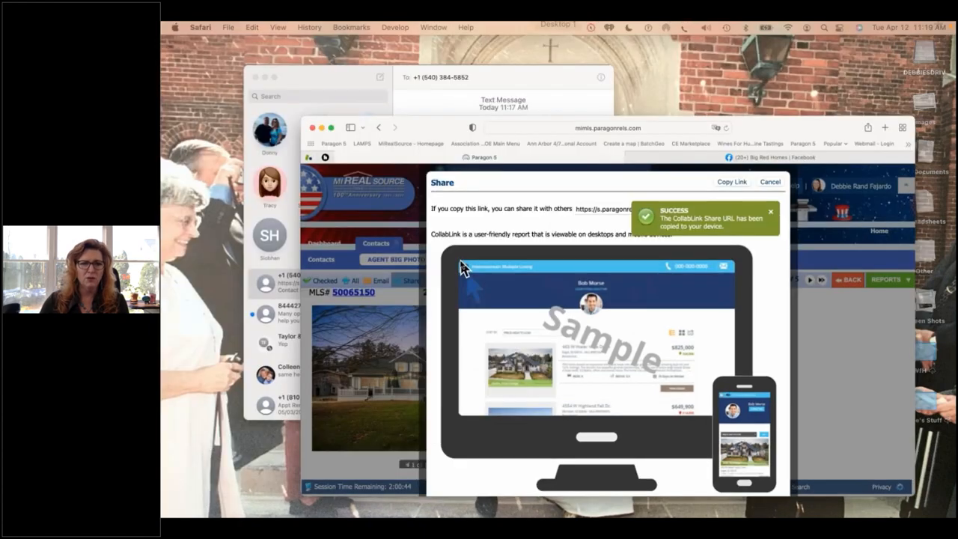
Send the copied CollabLink in the listing text thread and in a second conversation, then return to Safari.
left_click(357, 232)
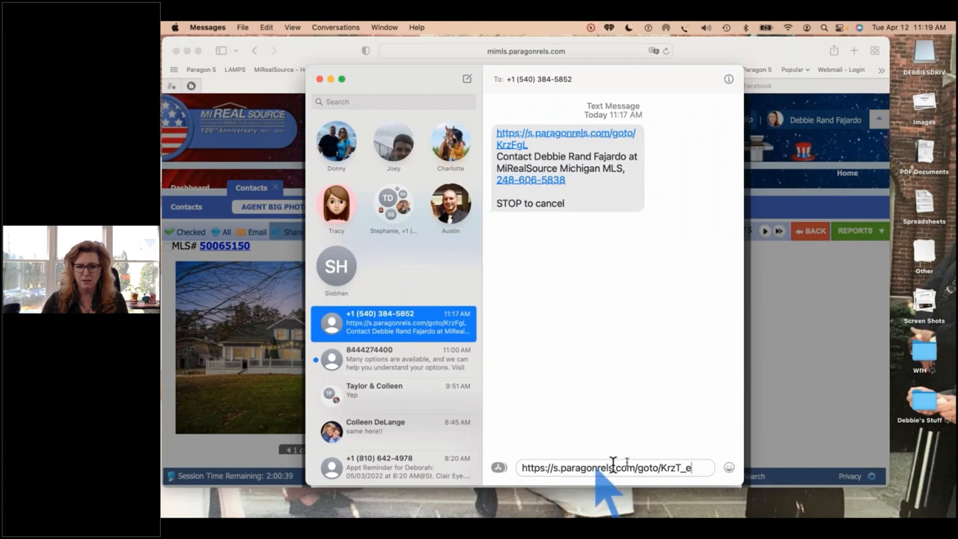
key("Return")
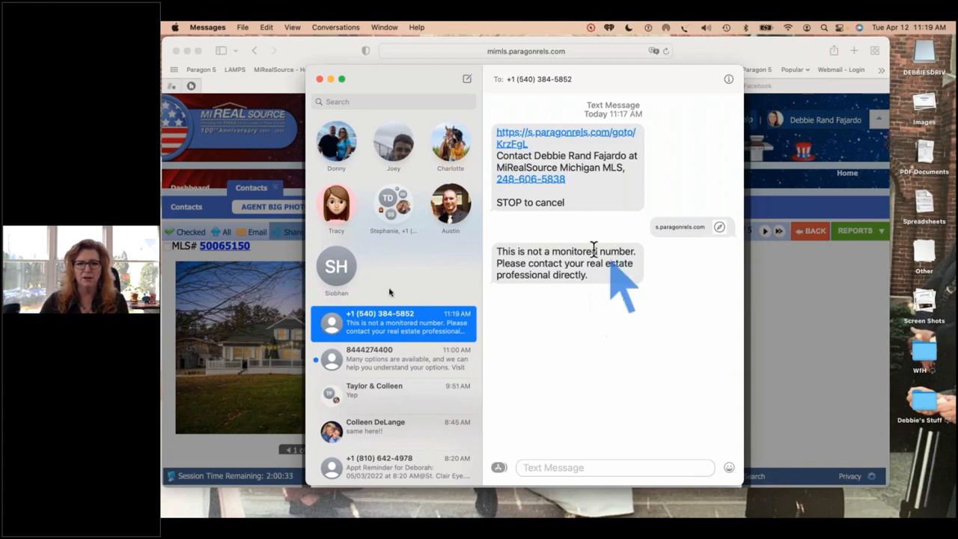
left_click(336, 146)
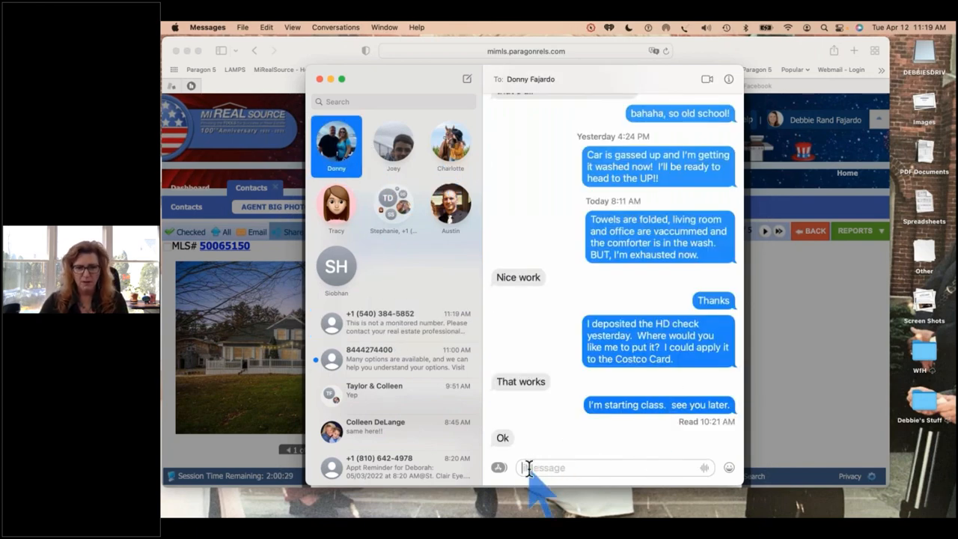
key("super+v")
key("Return")
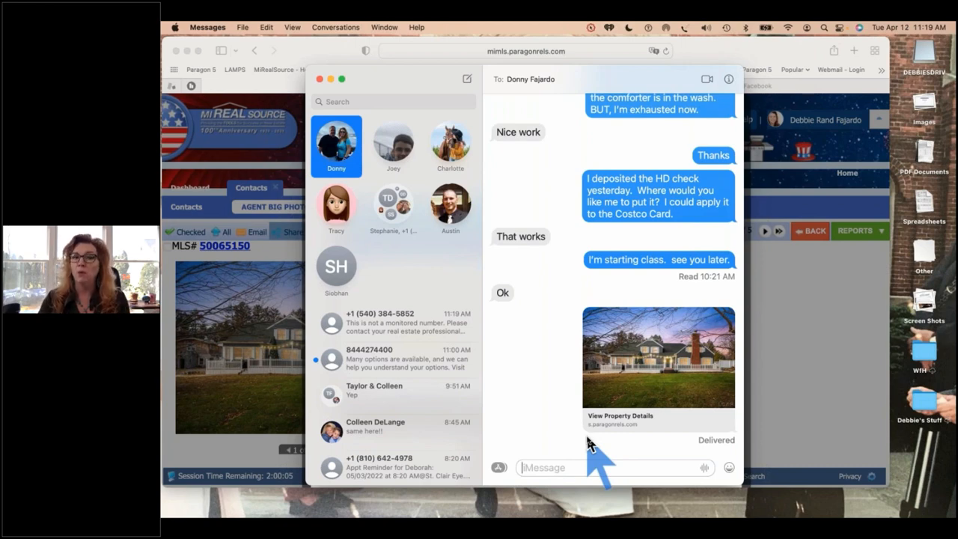
left_click(815, 336)
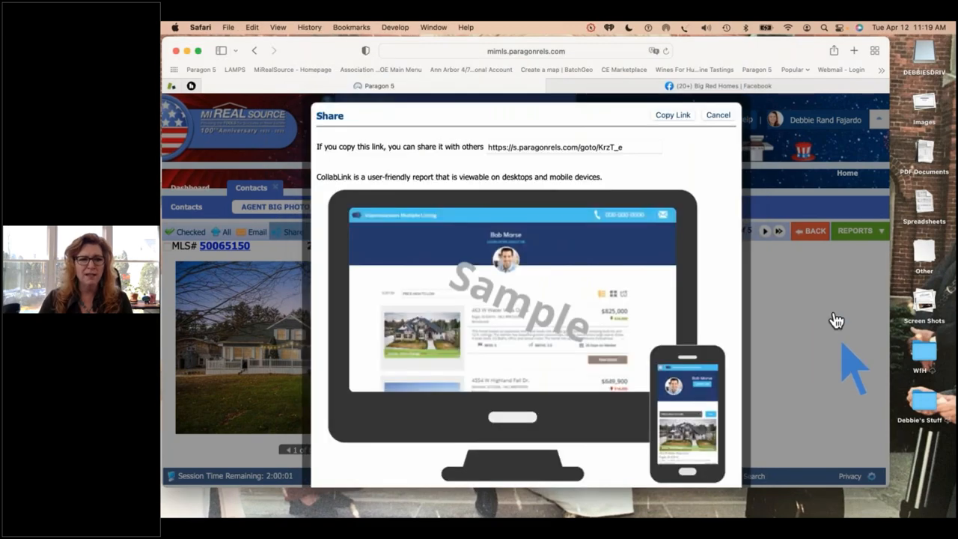
Cancel the CollabLink share dialog and return Safari to full screen on the listing page.
left_click(709, 116)
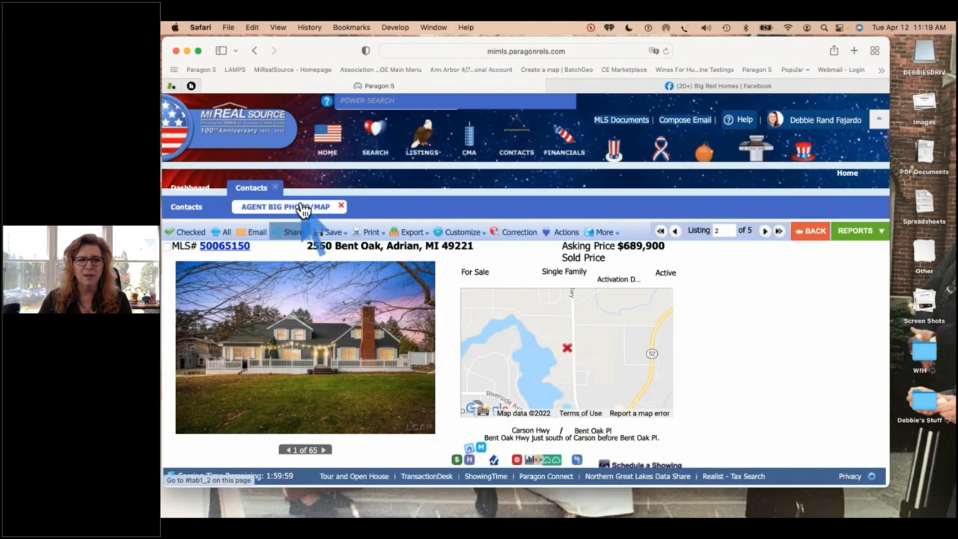
left_click(199, 51)
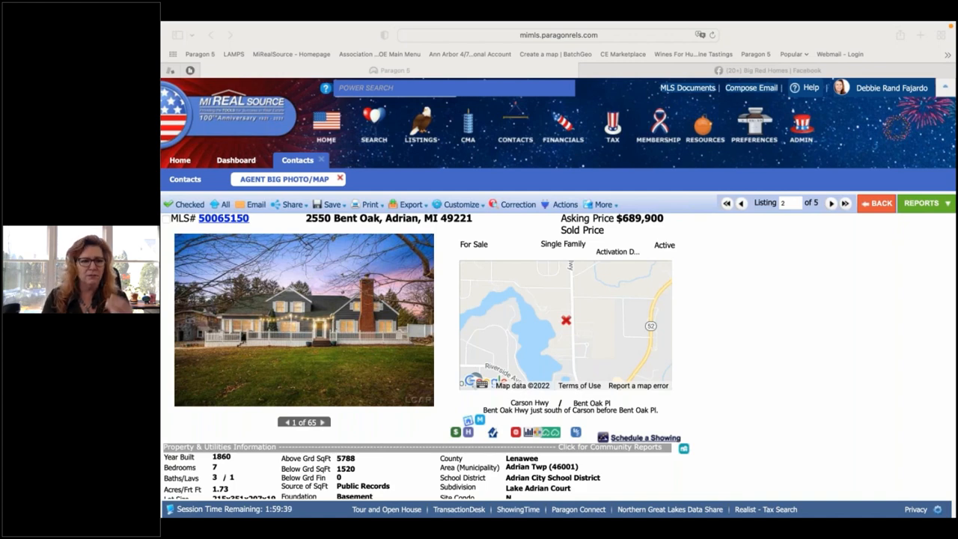
left_click(515, 129)
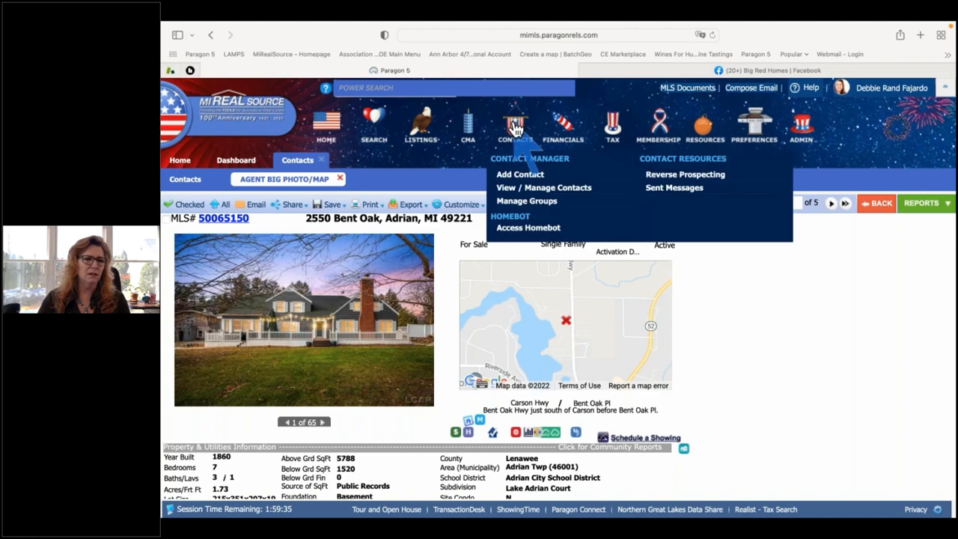
Open the full contacts list and select the buyer contact's record.
left_click(339, 179)
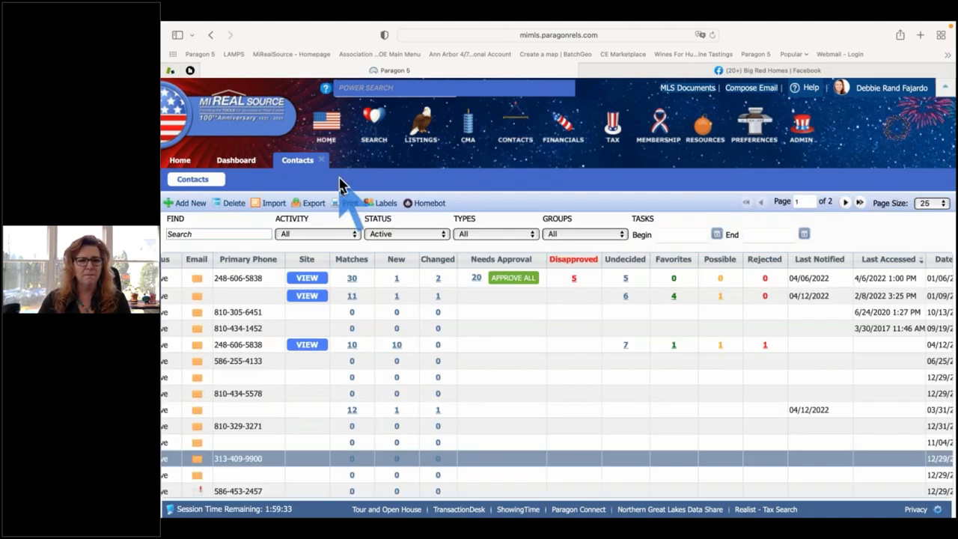
scroll(326, 314, "left", 5)
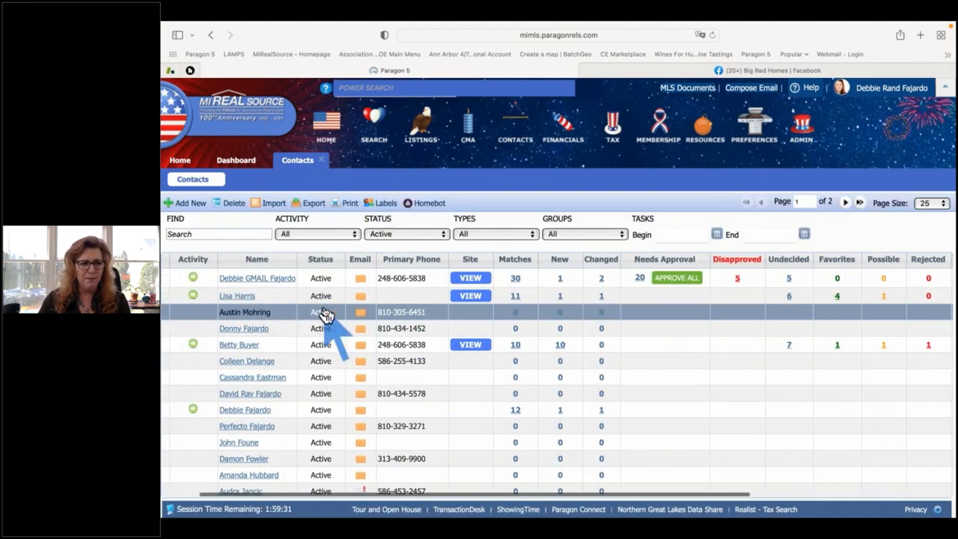
left_click(239, 346)
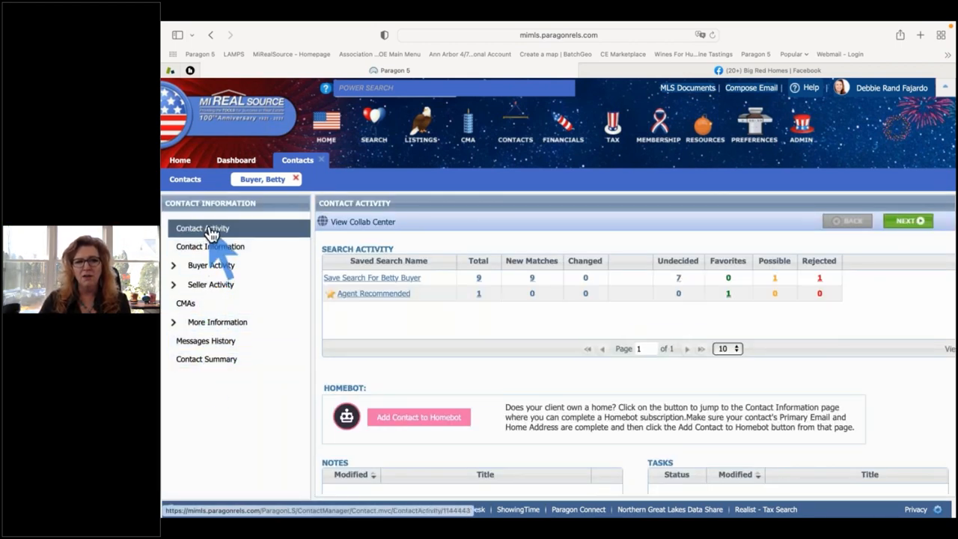
Preview the Share Listings via Text SMS in the buyer's Messages History, then advance to the tech-support slide.
left_click(210, 345)
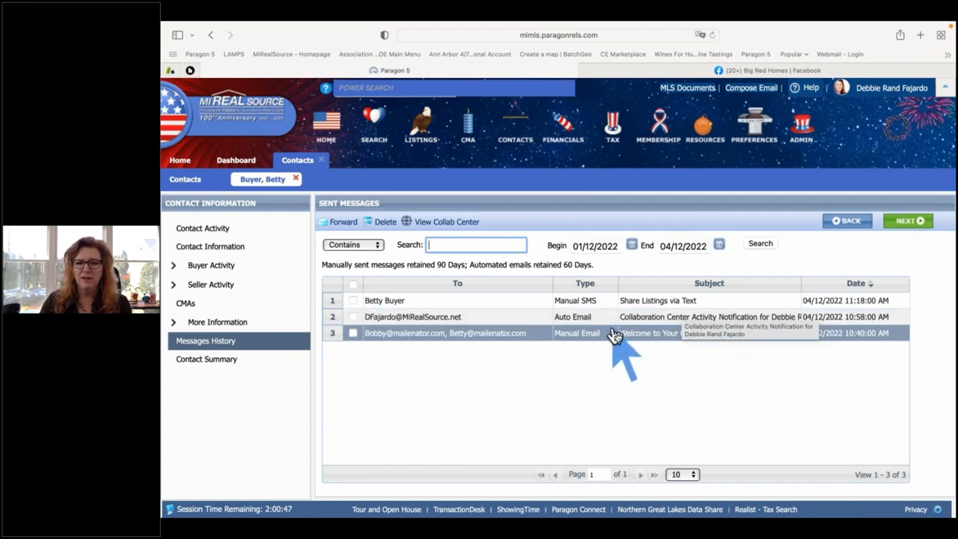
left_click(672, 321)
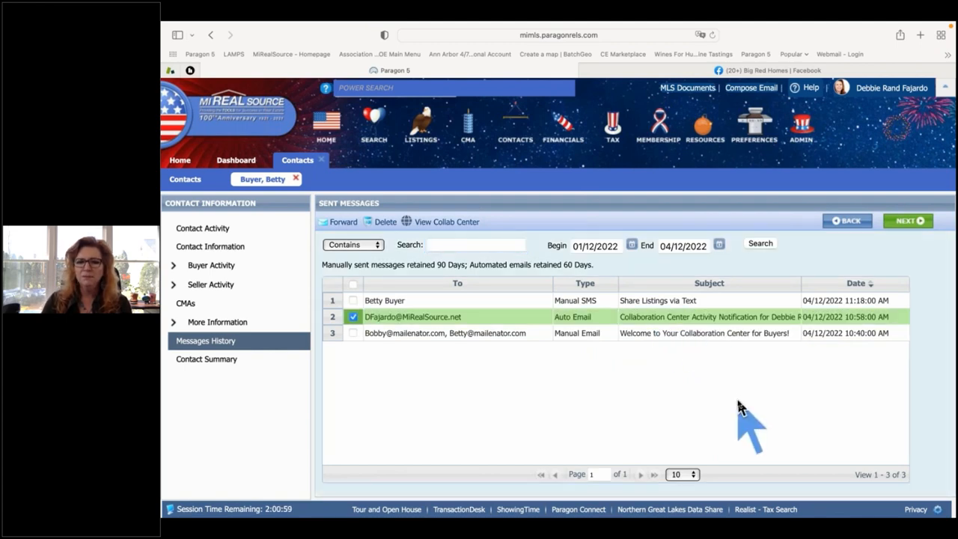
scroll(737, 406, "down", 5)
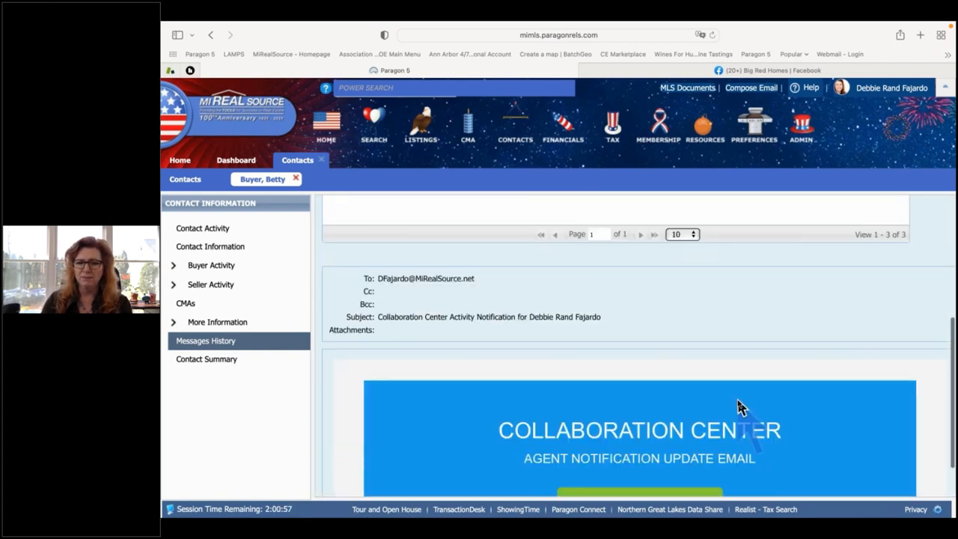
scroll(737, 401, "down", 6)
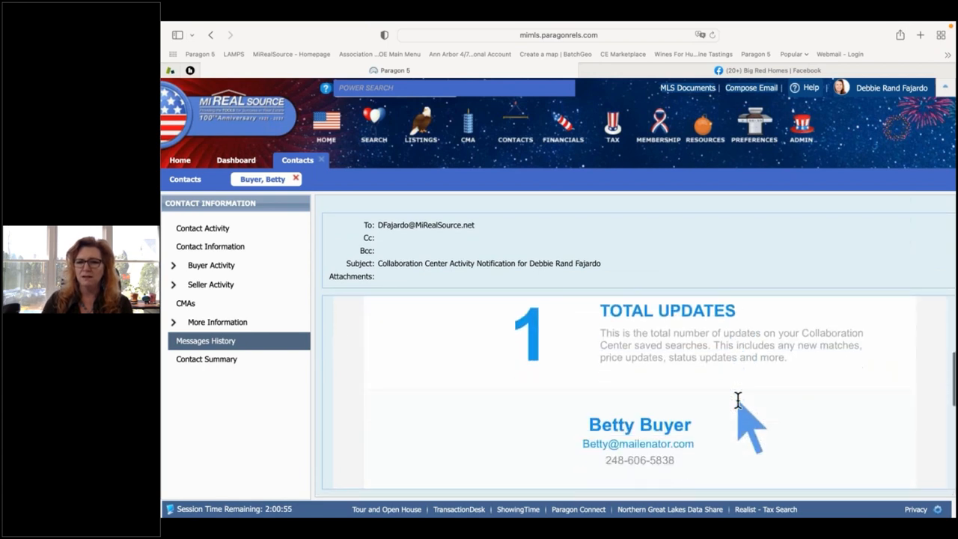
scroll(737, 402, "down", 4)
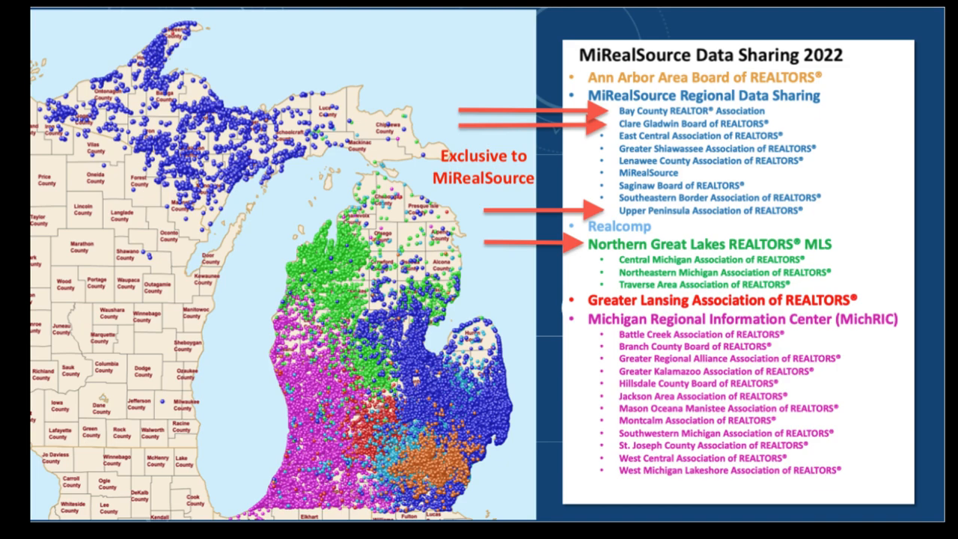
key("Right")
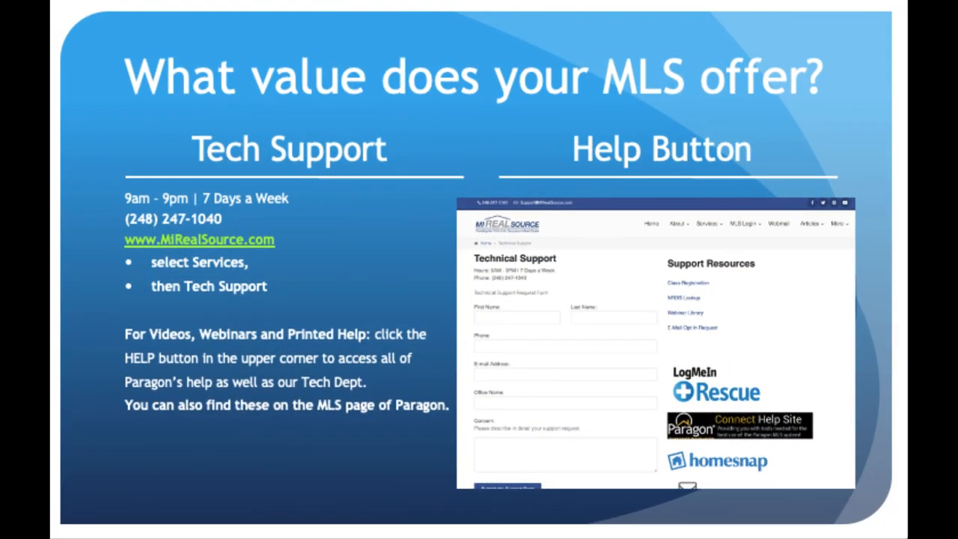